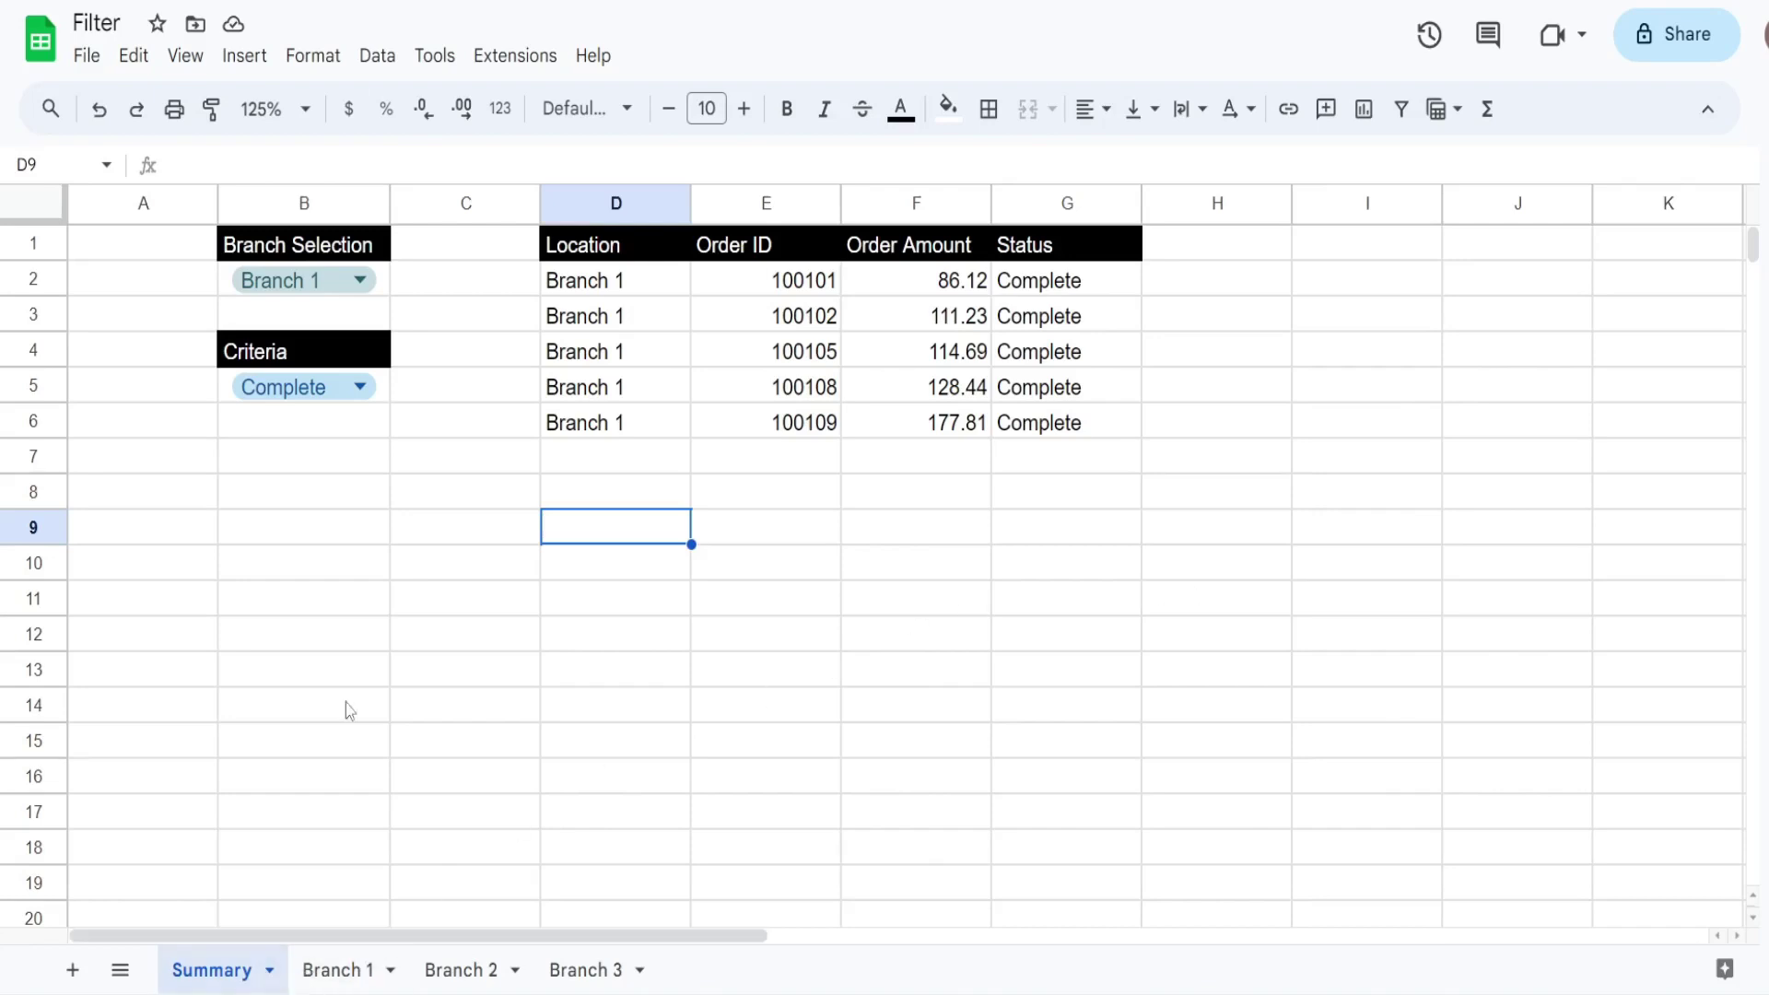
Review the results formula and the Branch 1, 2 and 3 order sheets, then return to Summary.
click(636, 285)
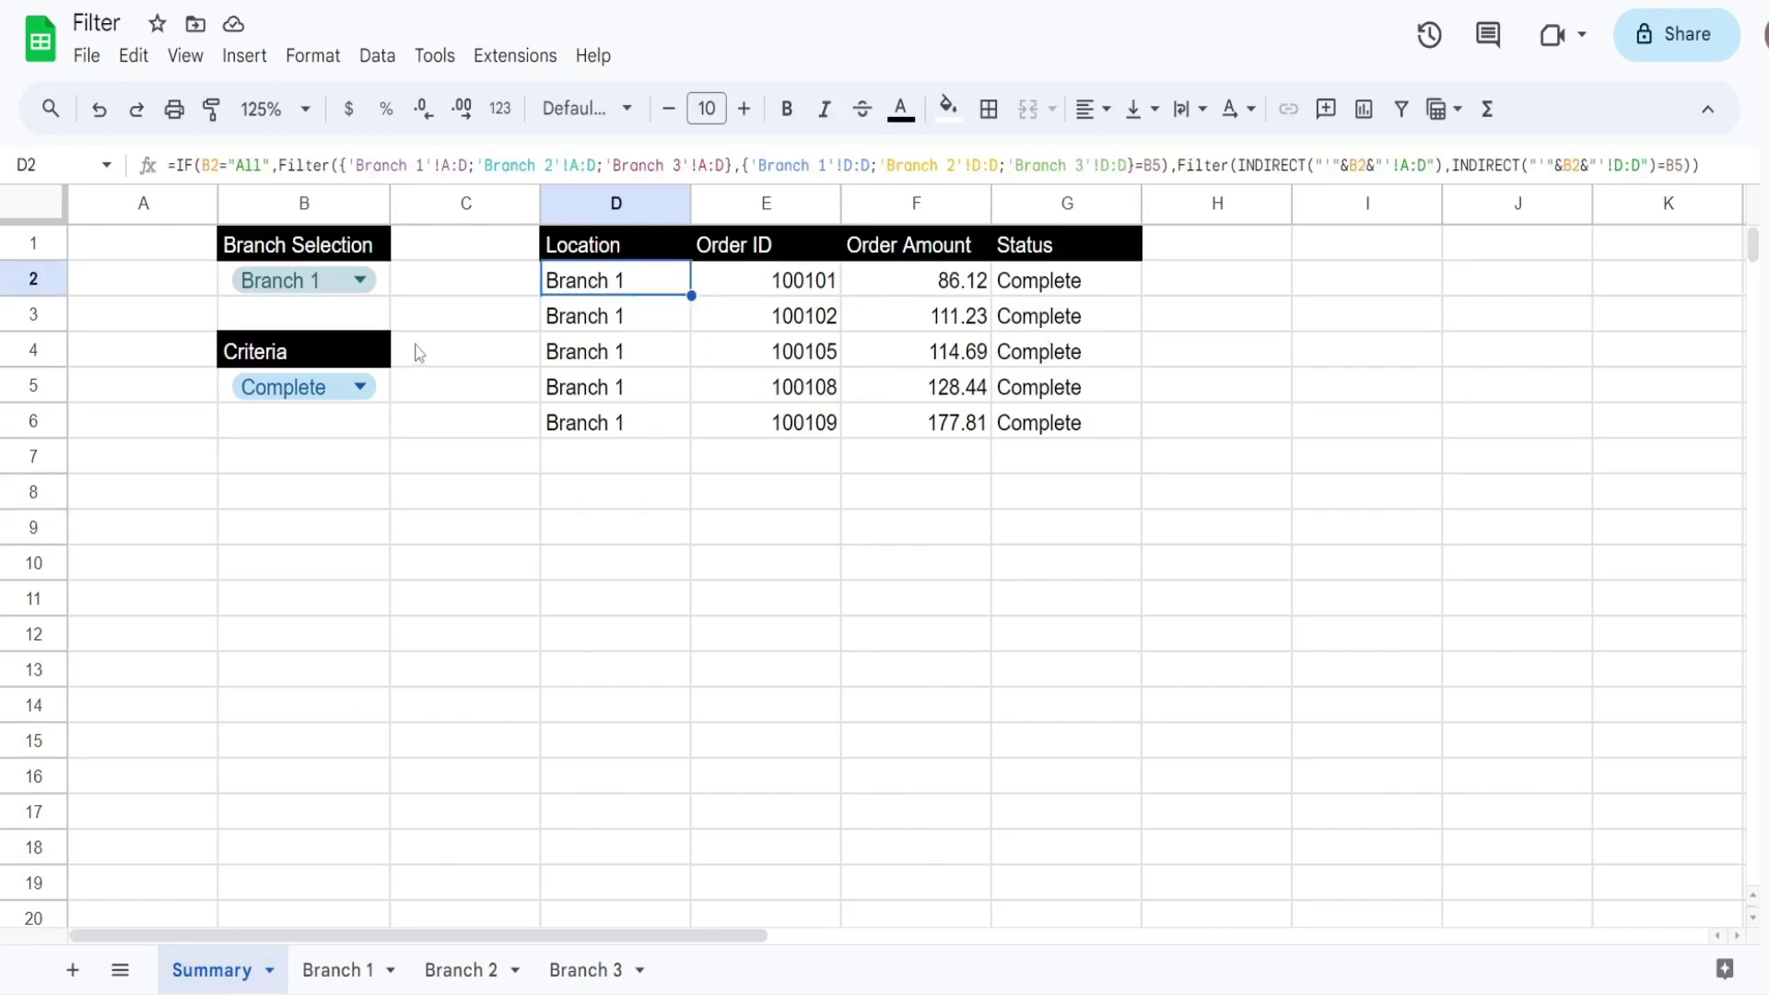
click(358, 281)
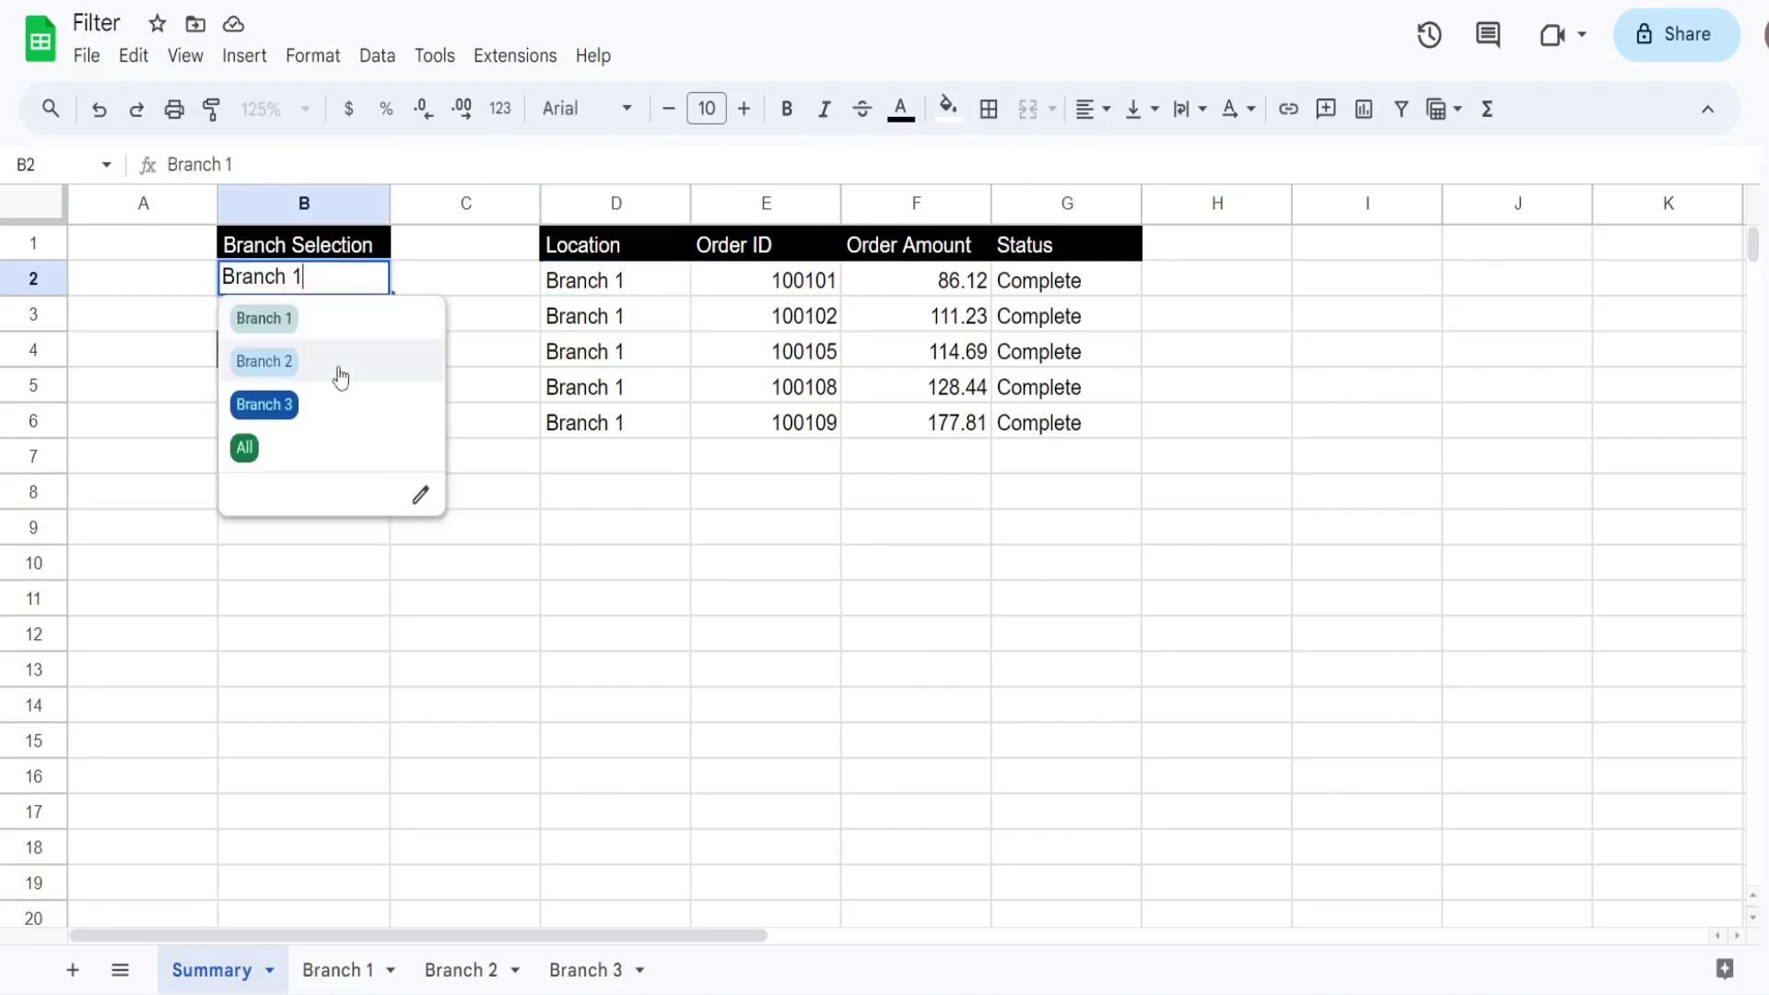
click(762, 490)
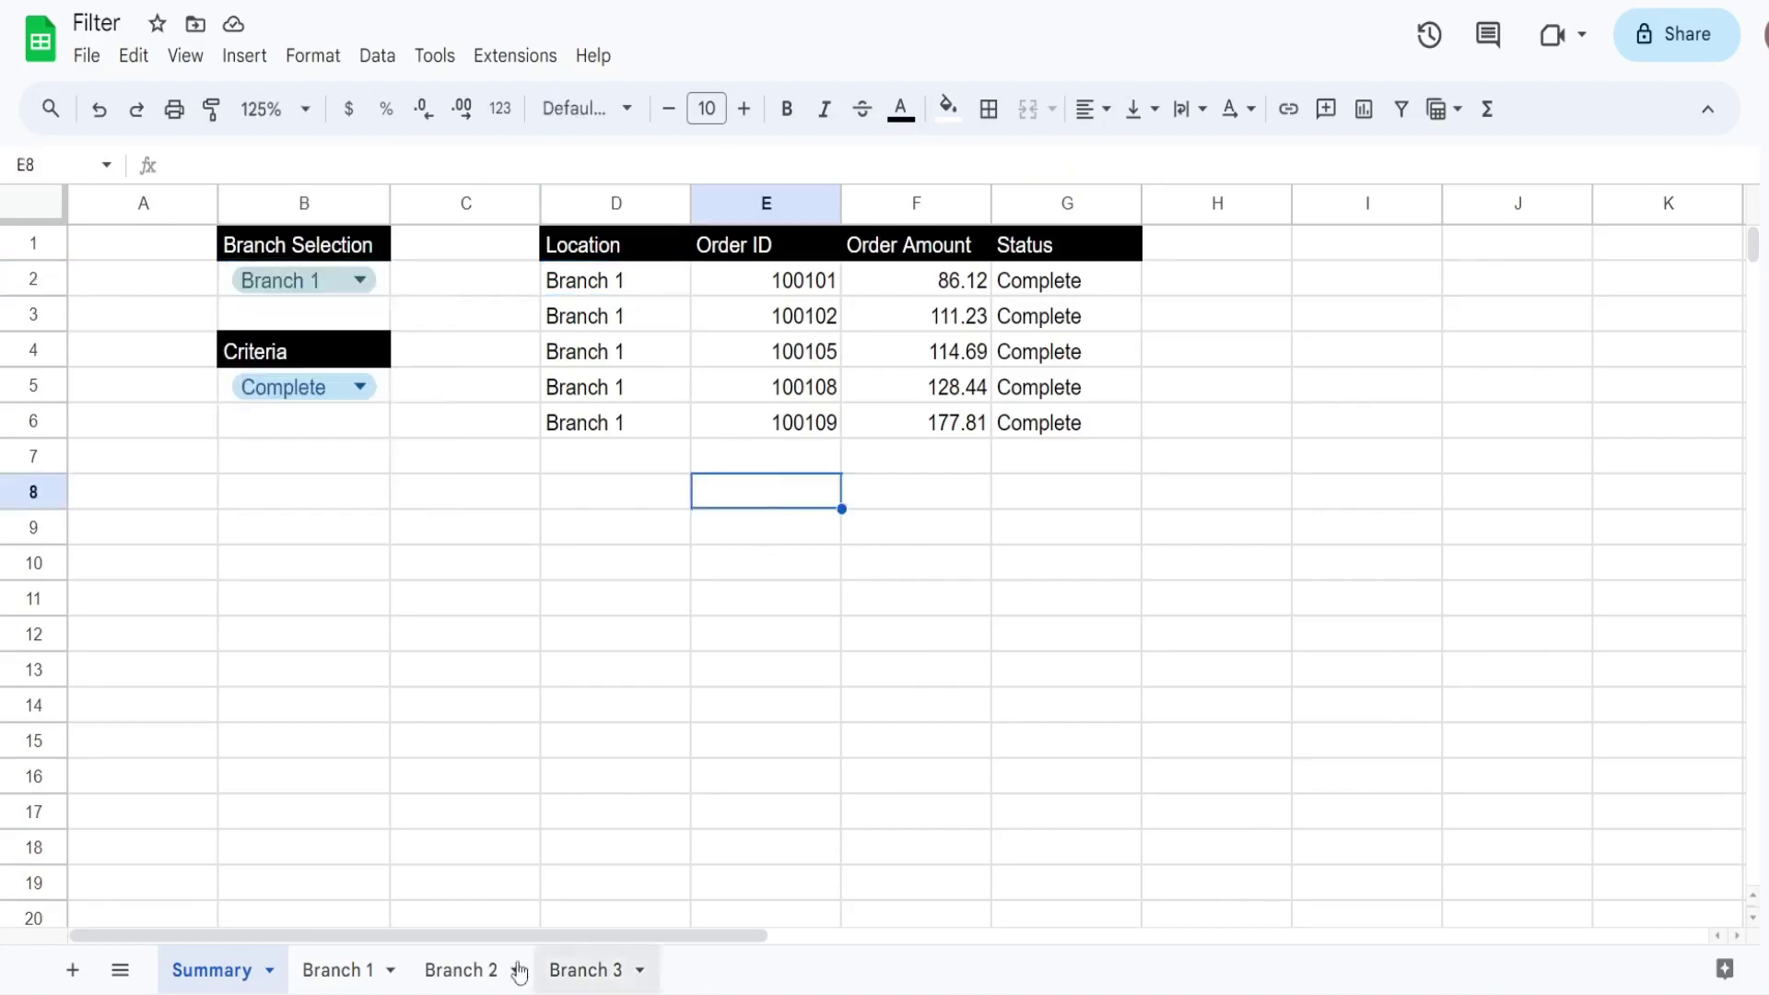
click(362, 967)
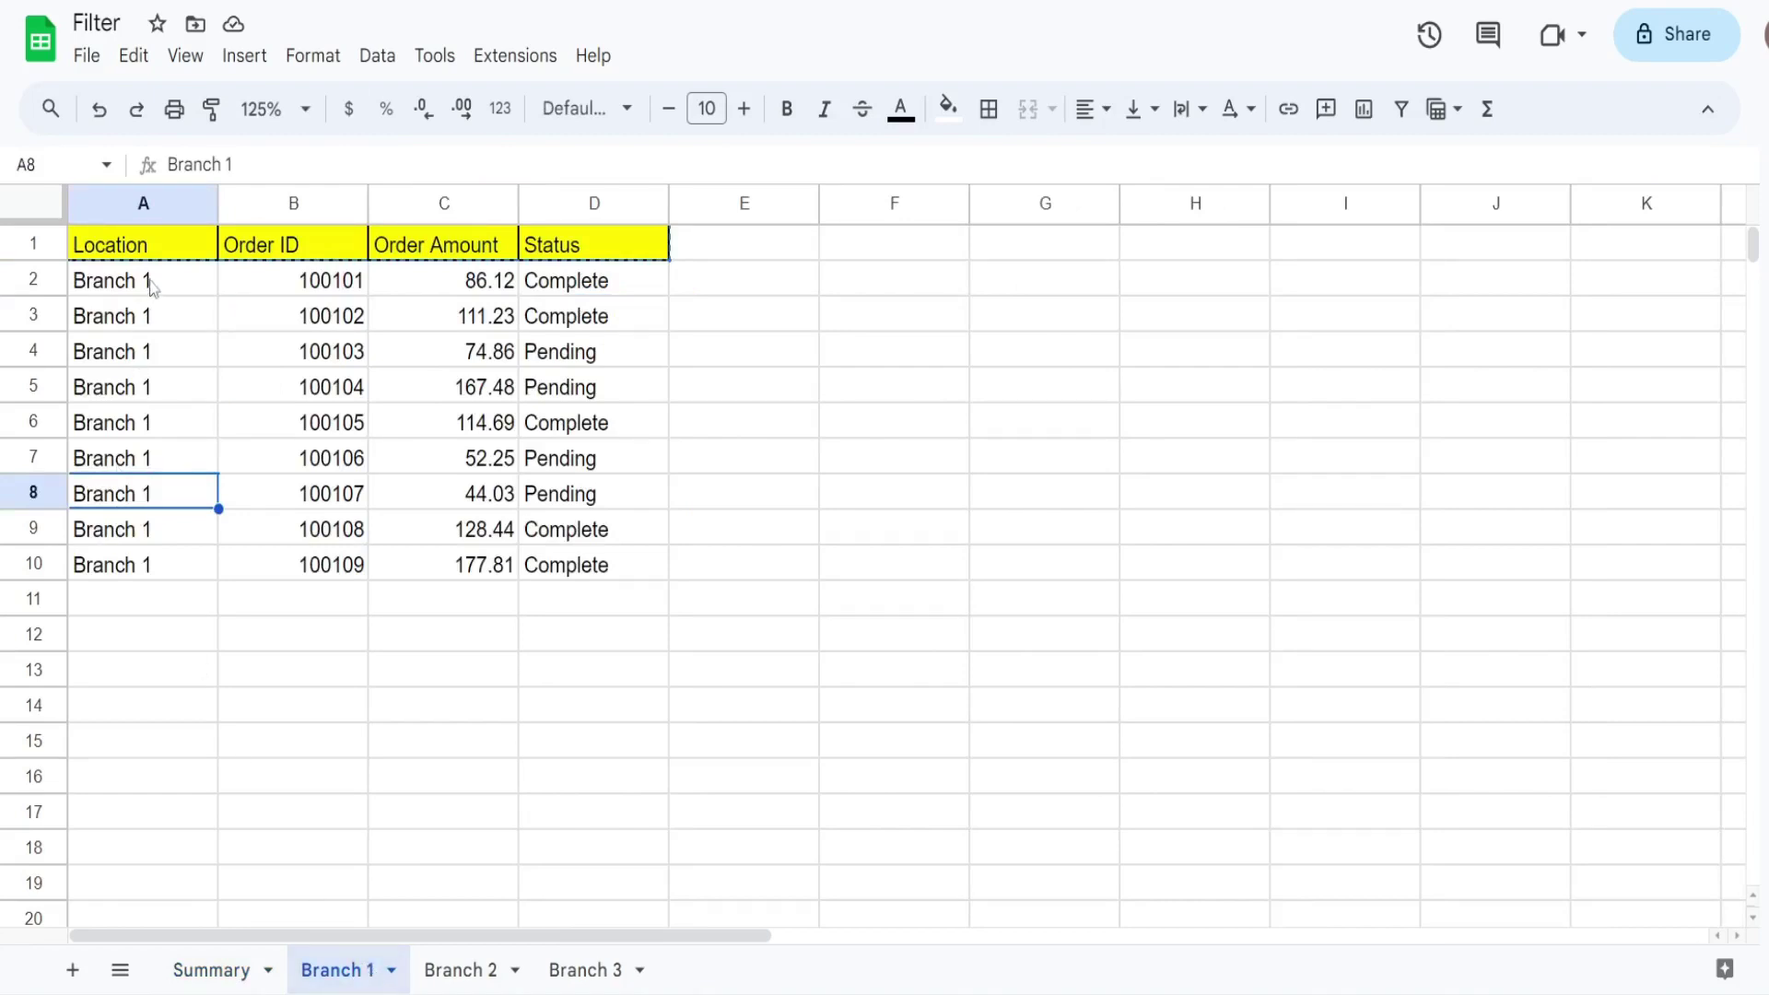
drag(147, 285, 184, 533)
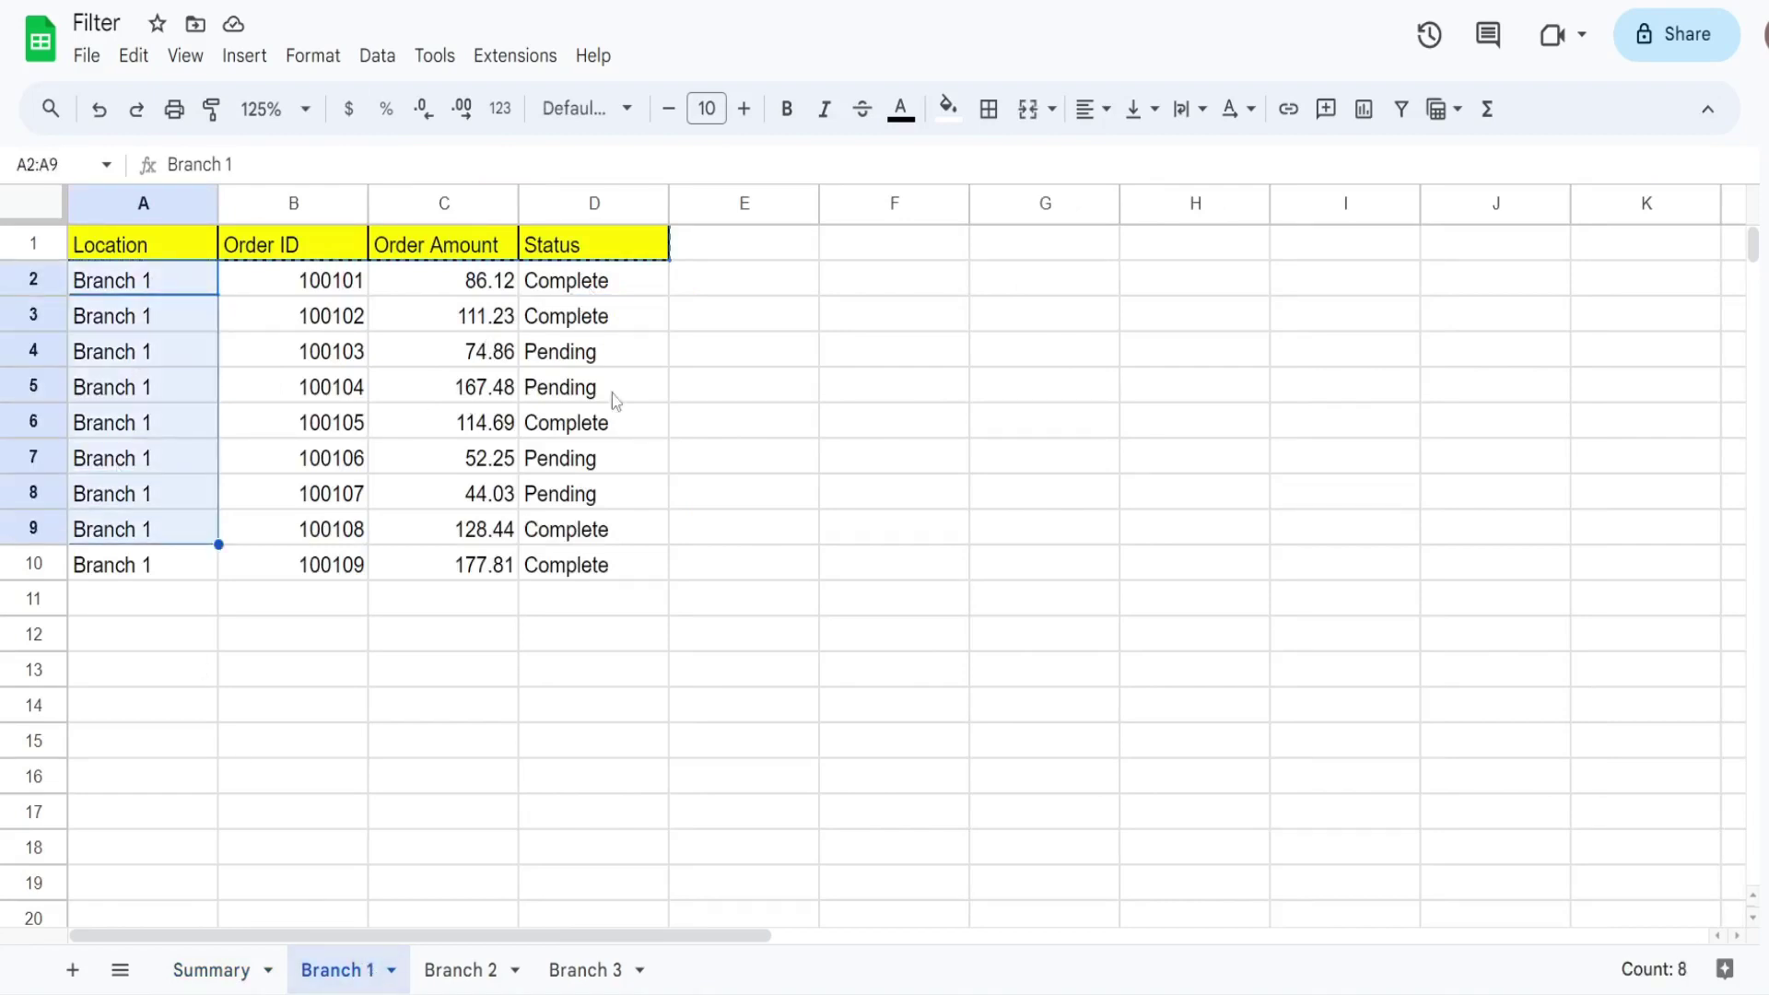
click(461, 969)
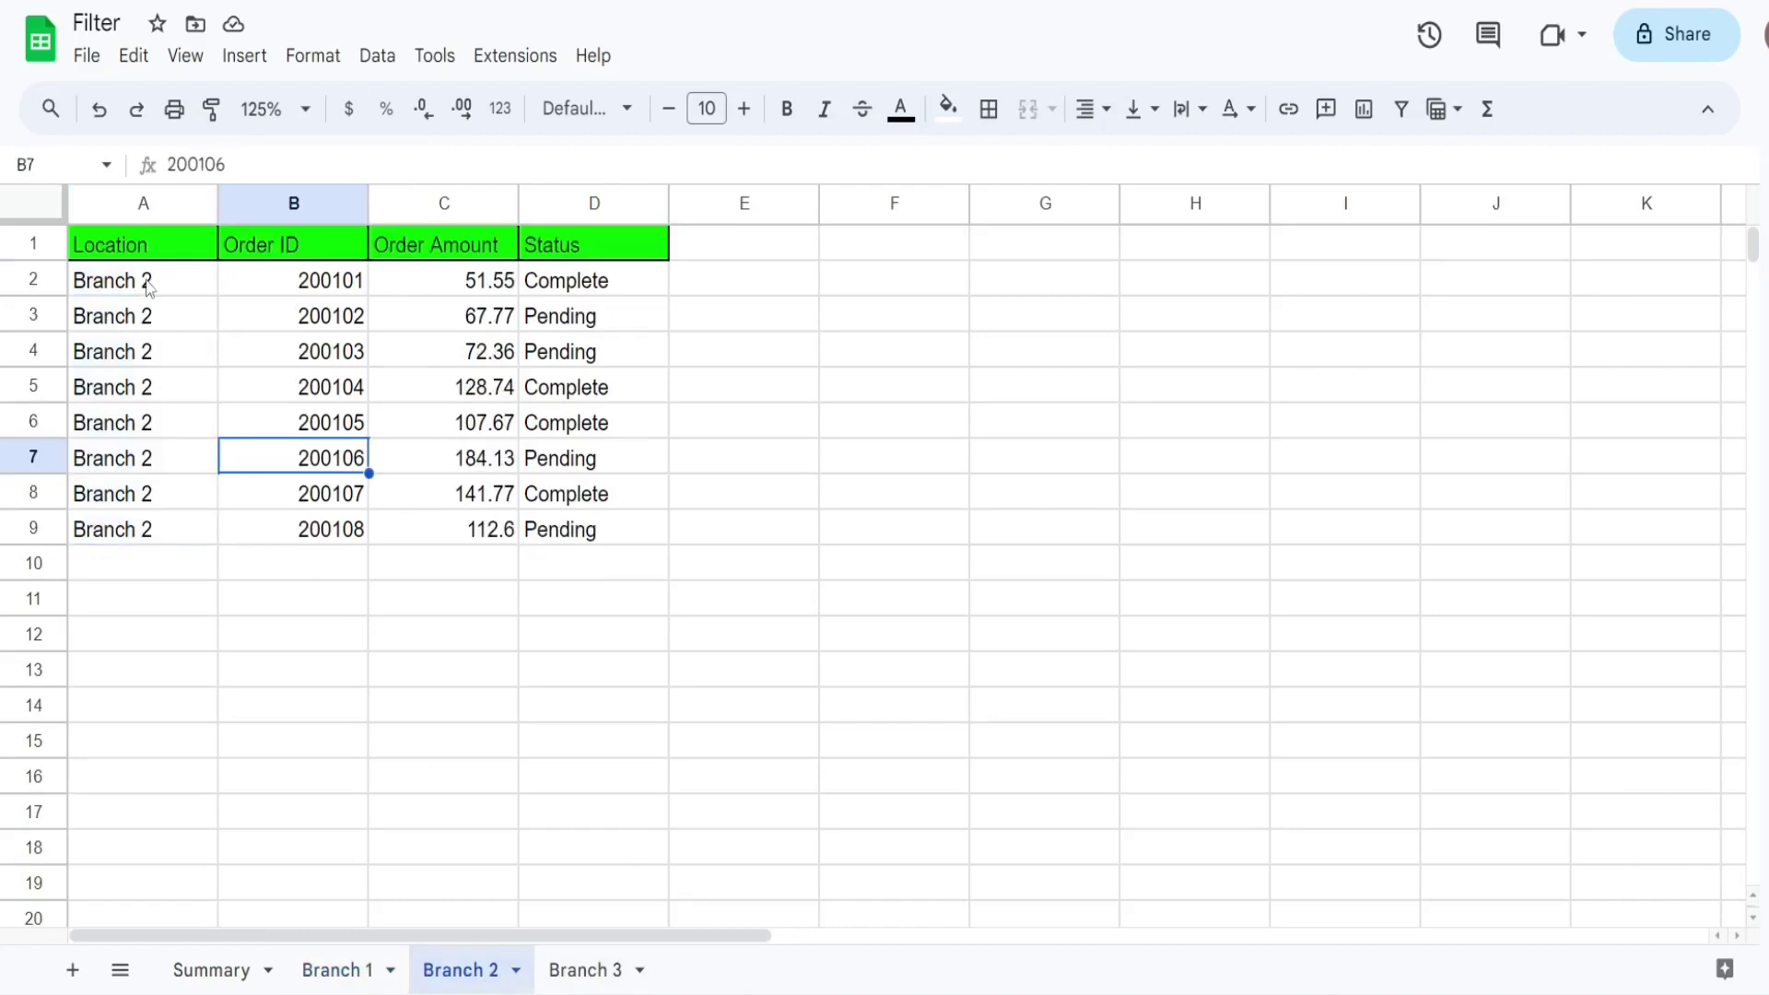
click(617, 988)
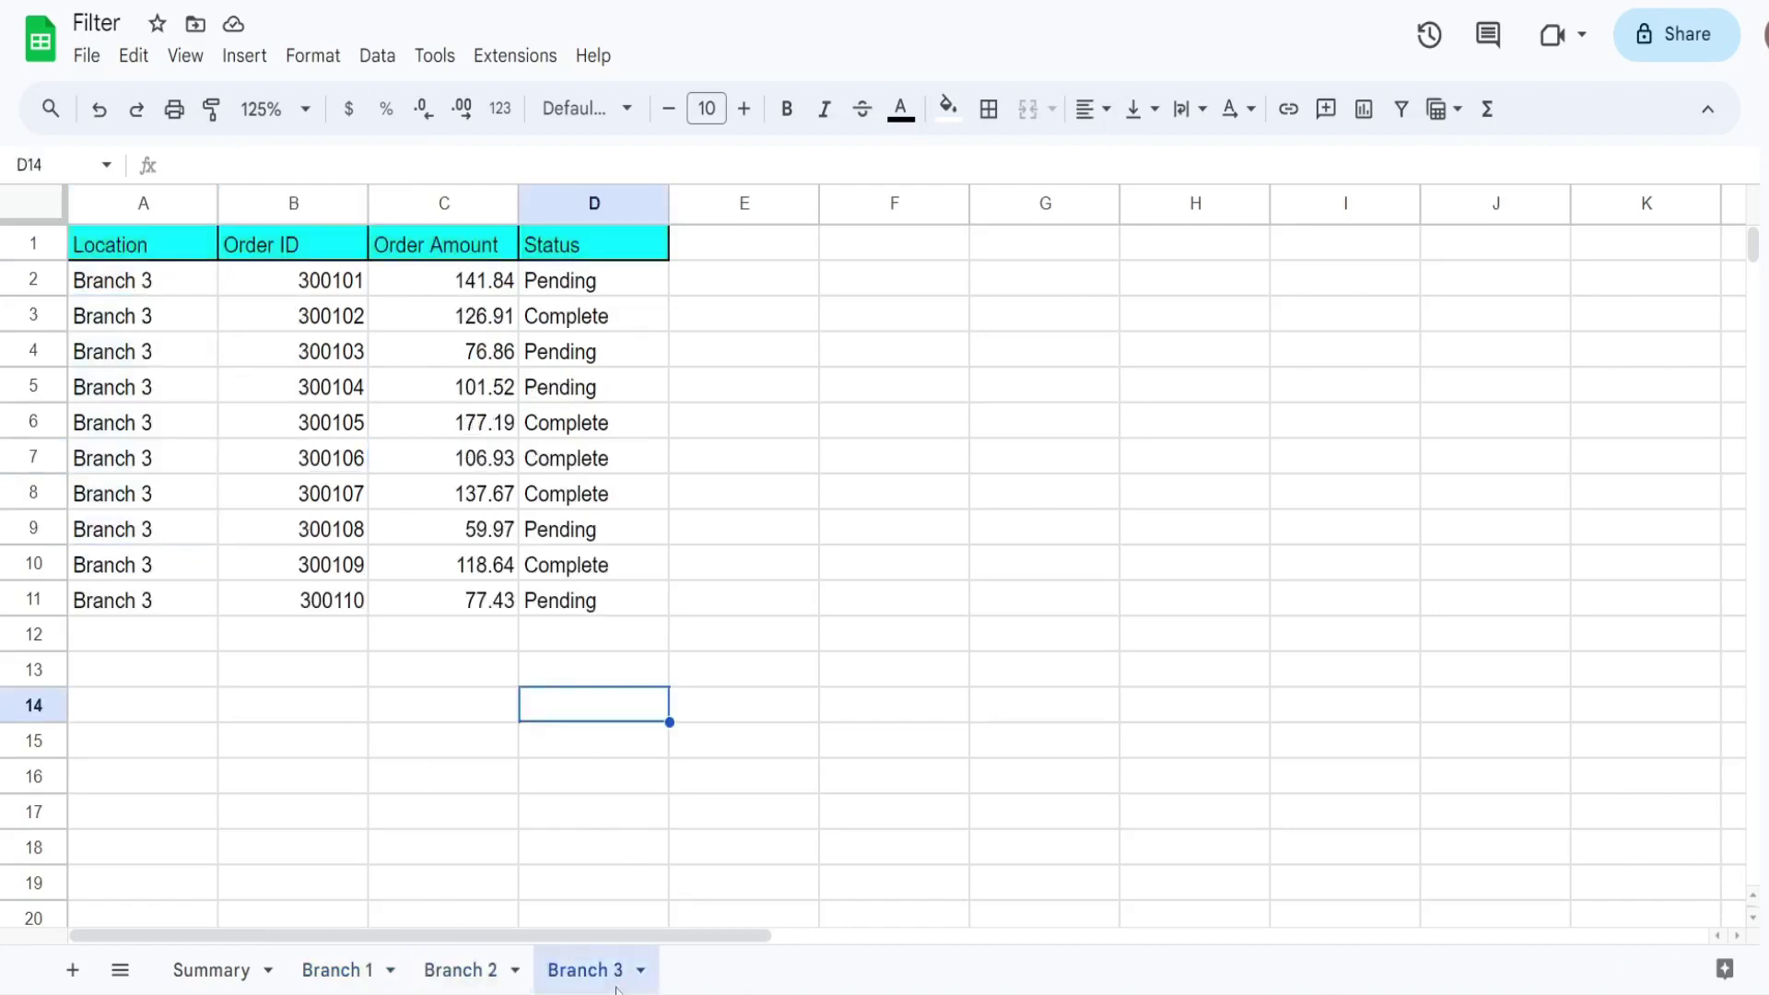
click(212, 959)
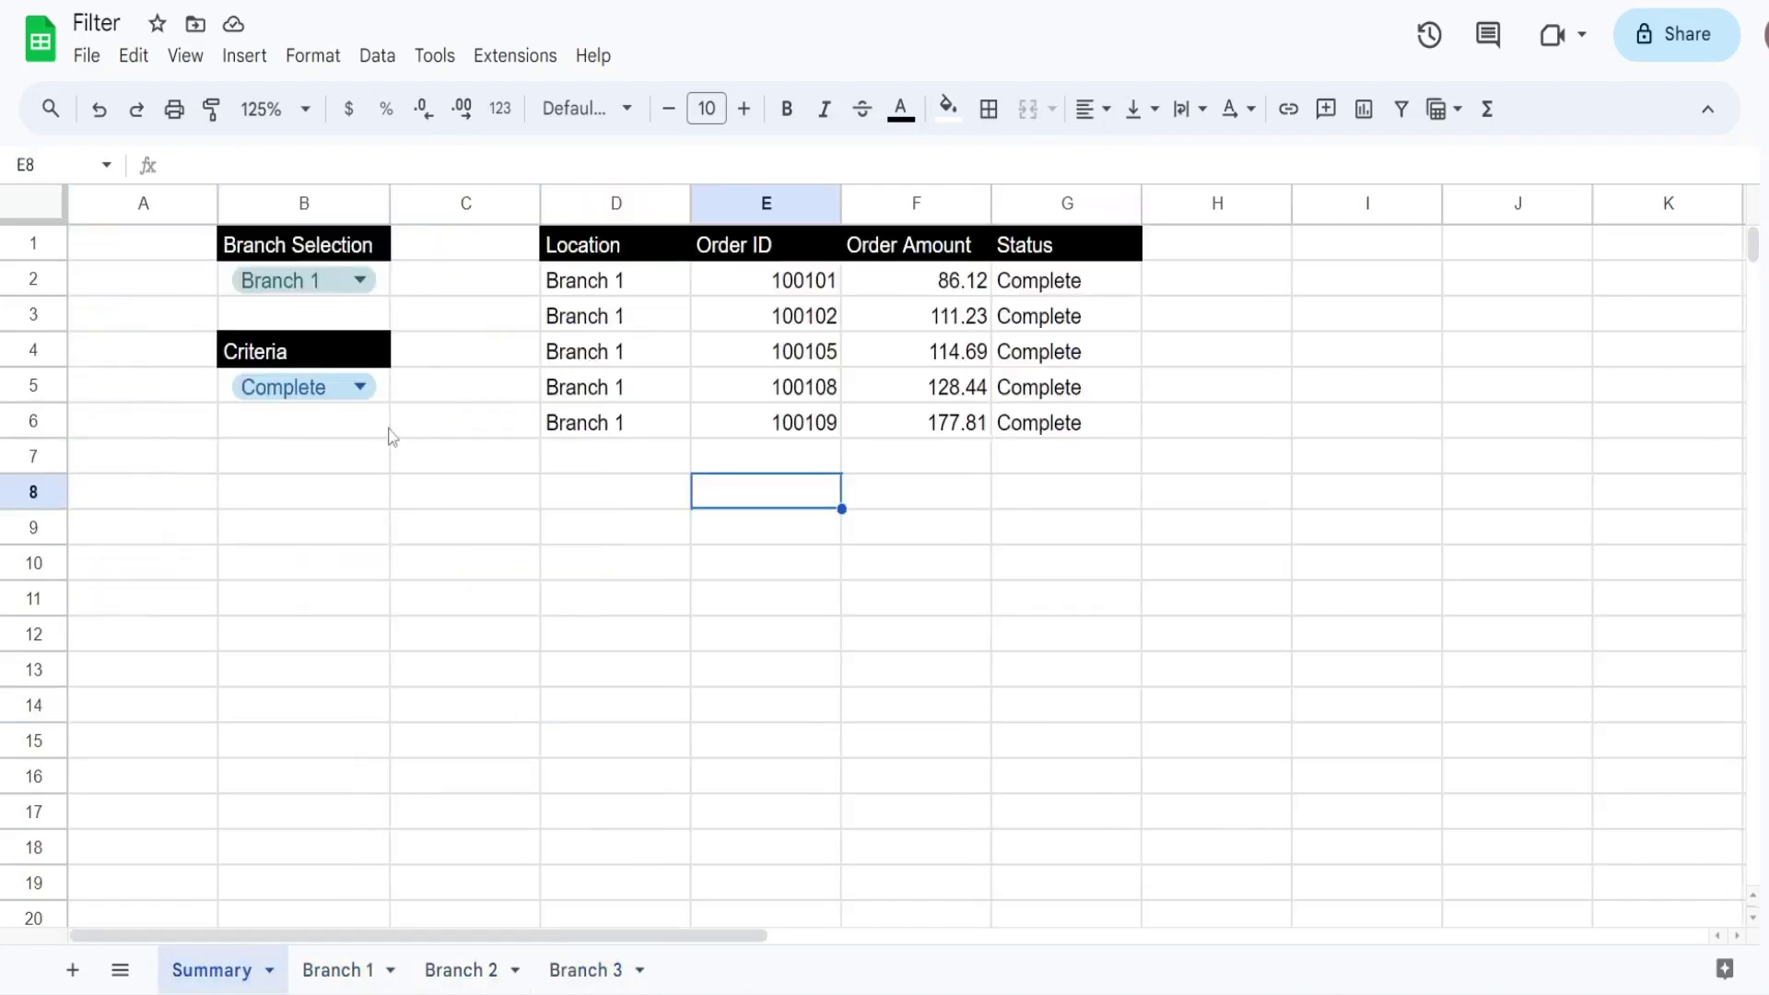
Set the status criteria in B5 to Pending and check the Pending results.
click(346, 387)
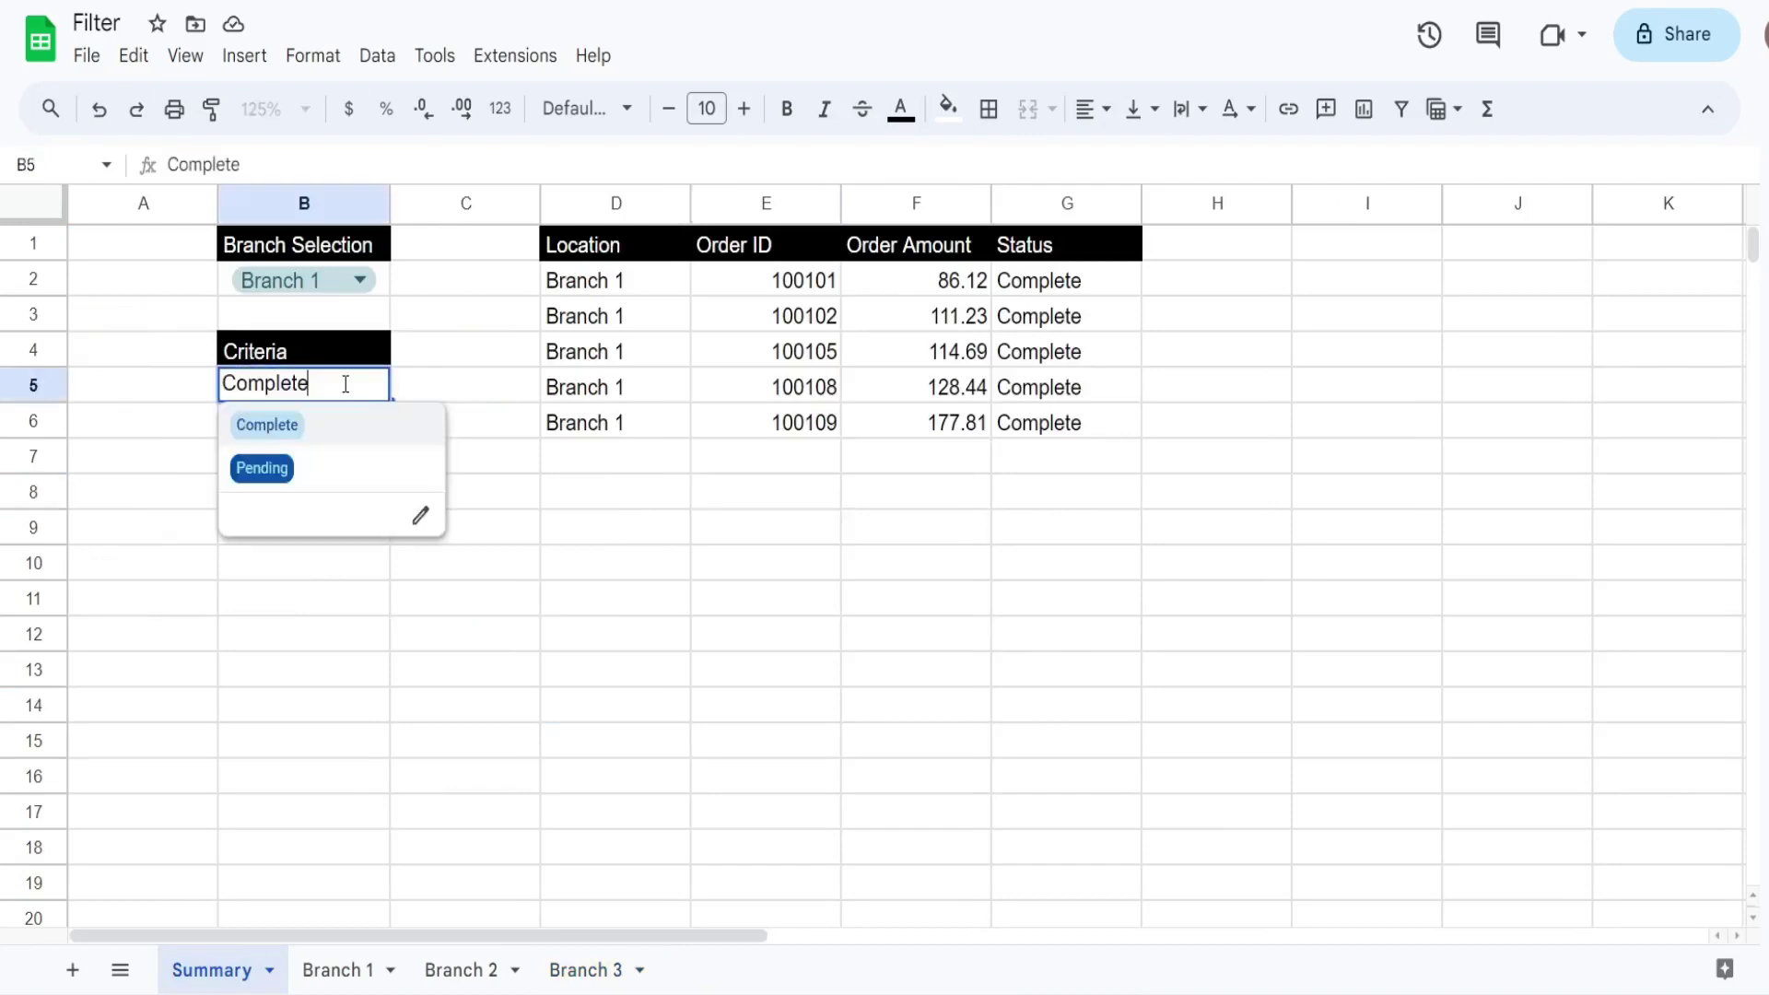
click(287, 477)
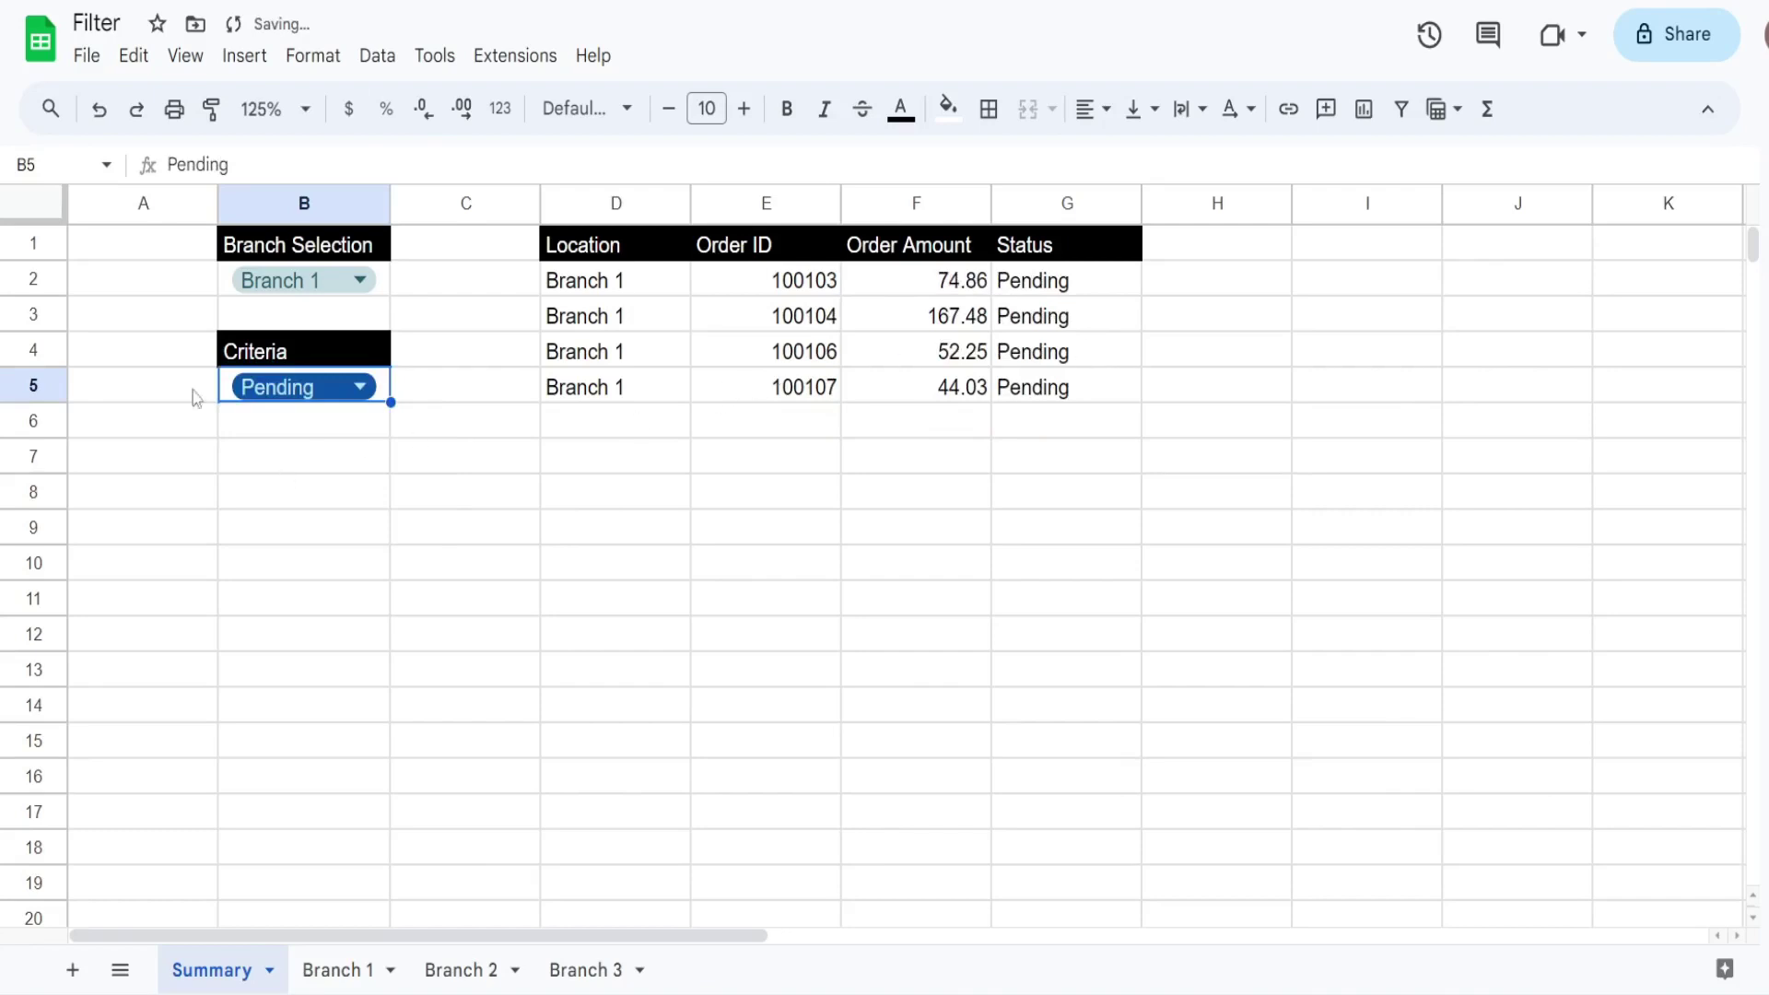
drag(1085, 296, 1073, 397)
click(987, 502)
Show Pending orders for Branch 2, then Branch 3, then All branches.
click(348, 283)
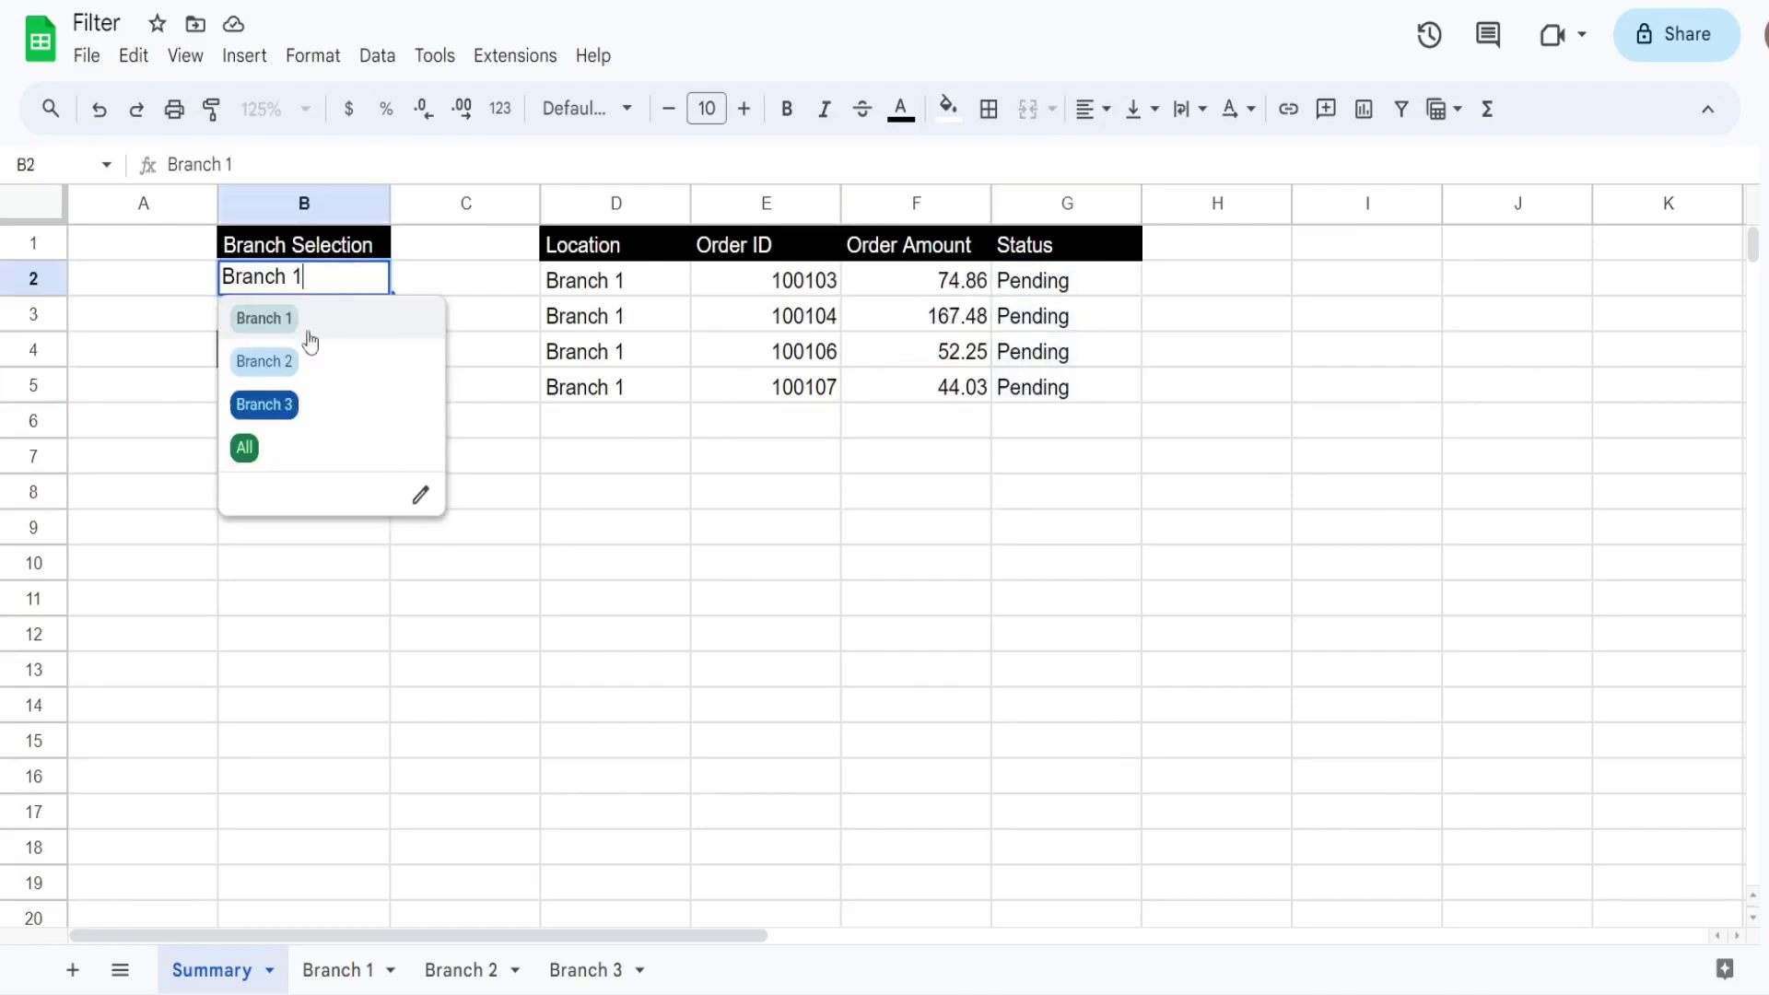
click(265, 362)
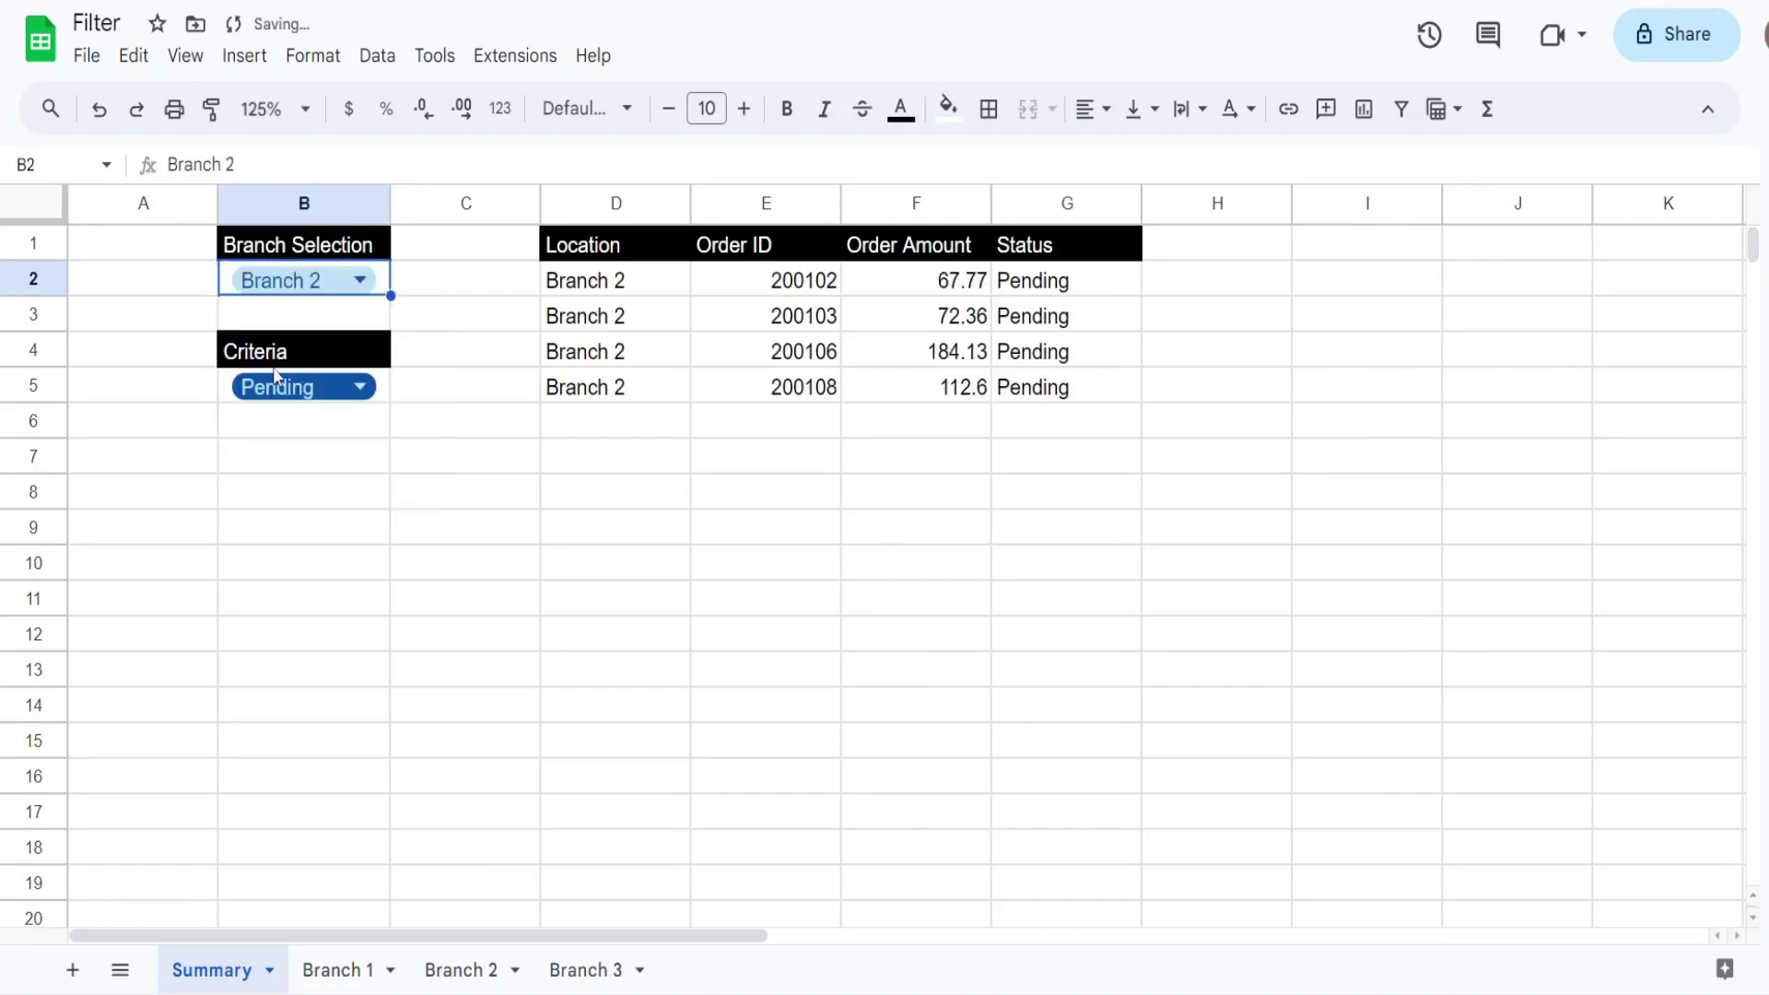
click(312, 276)
click(267, 402)
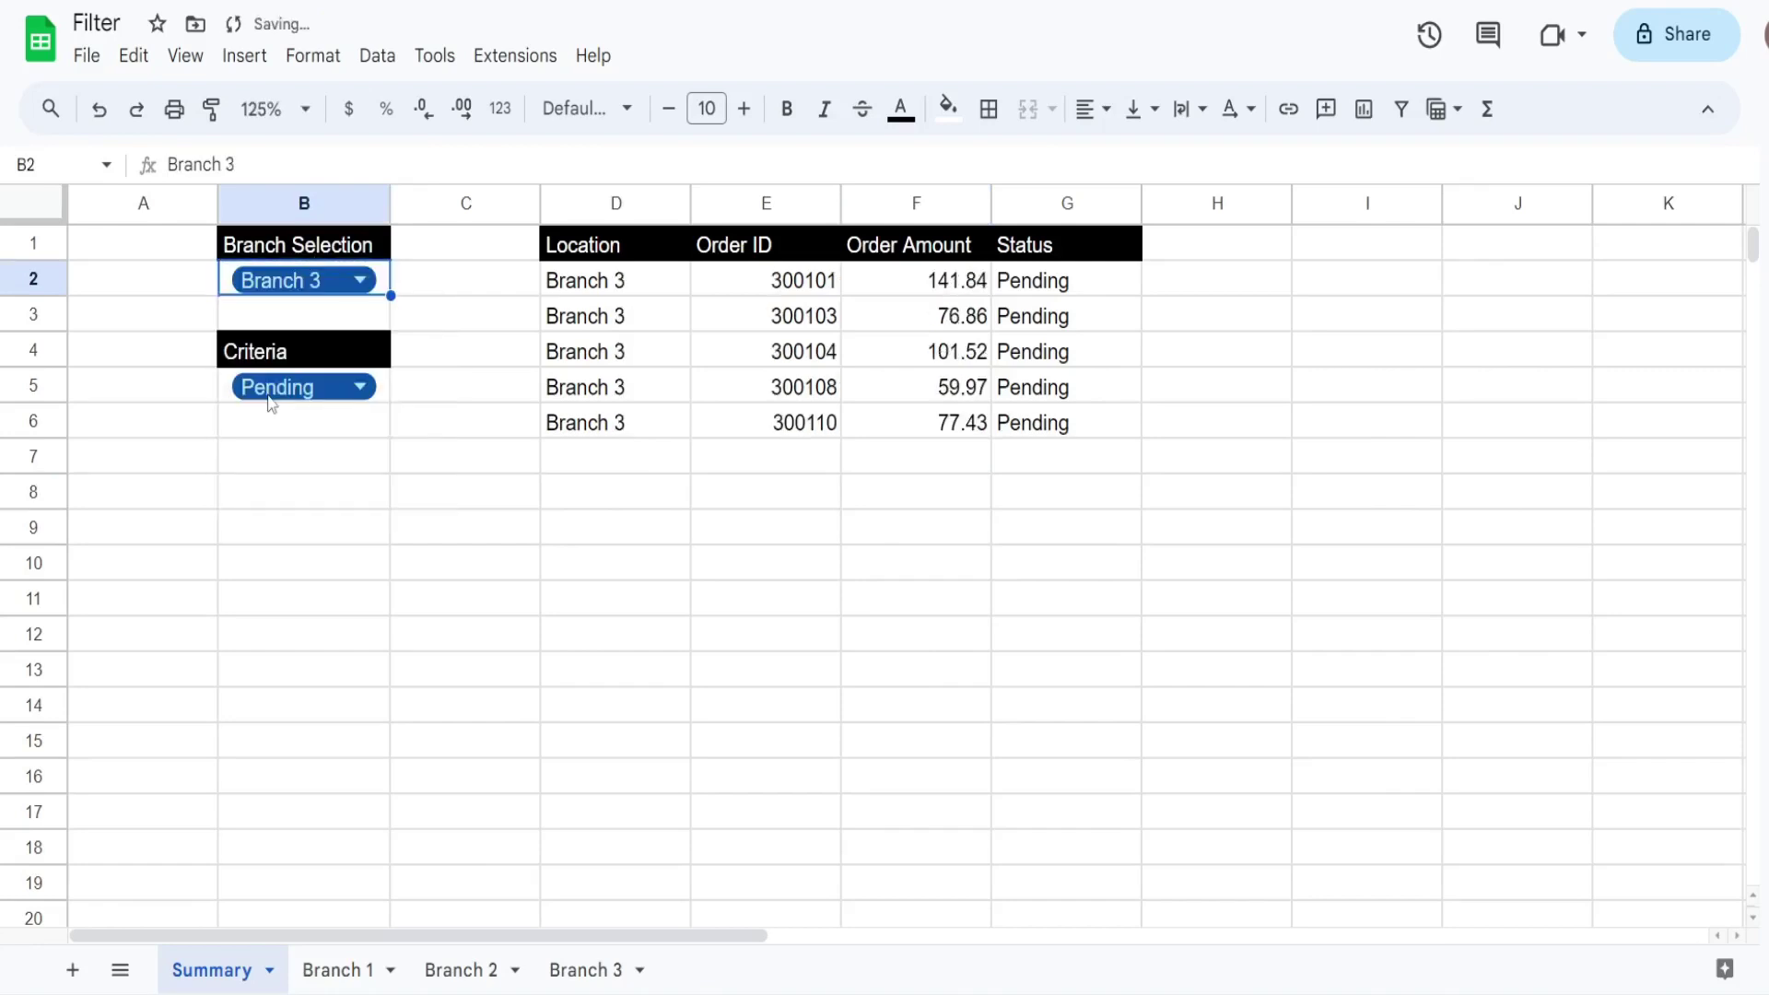
click(293, 280)
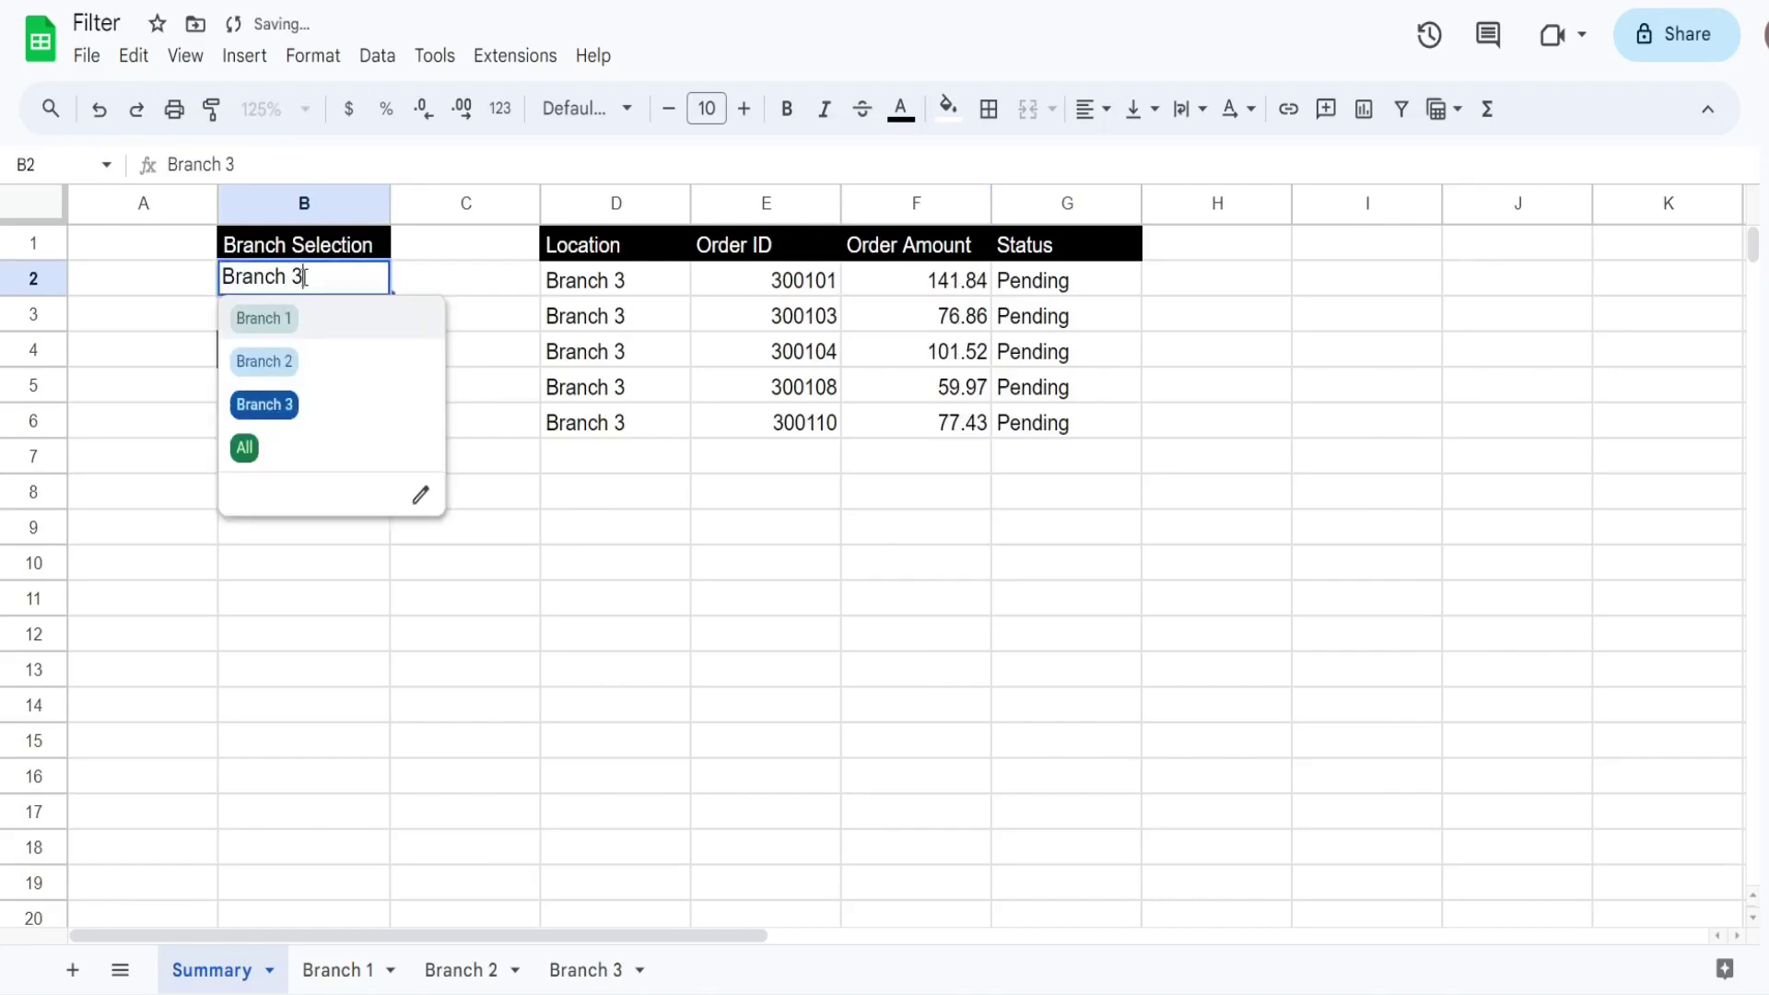
click(245, 448)
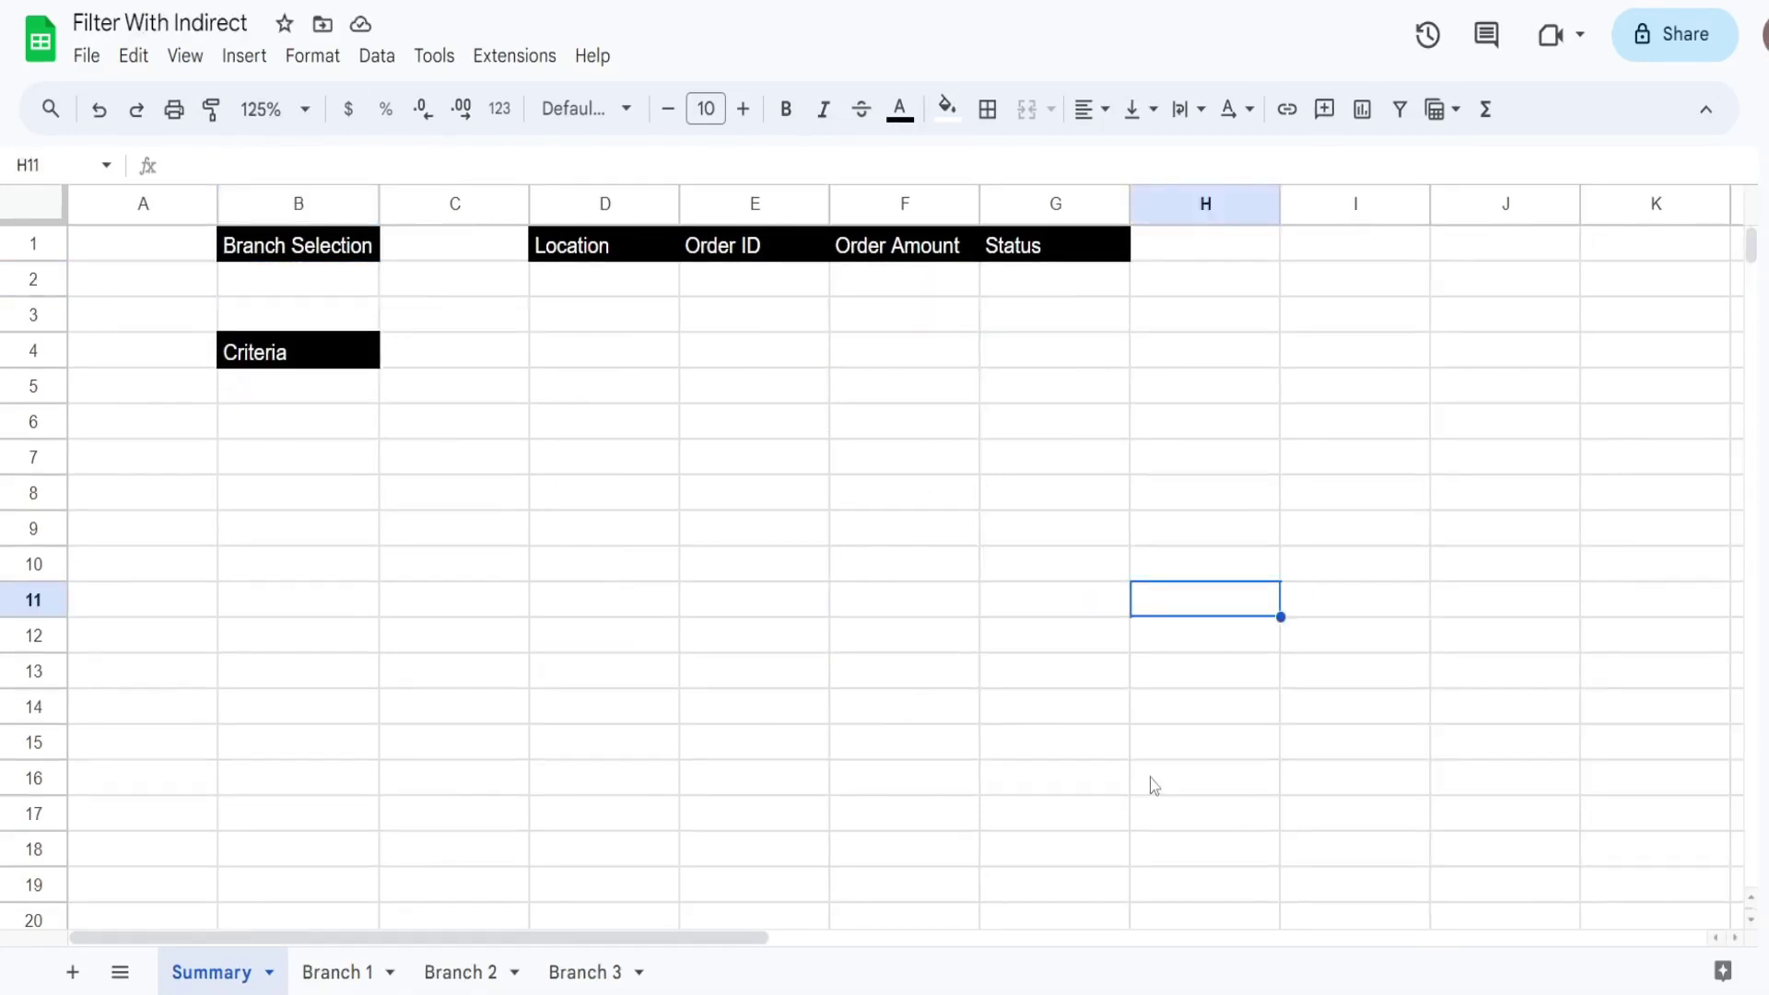
click(304, 284)
click(311, 406)
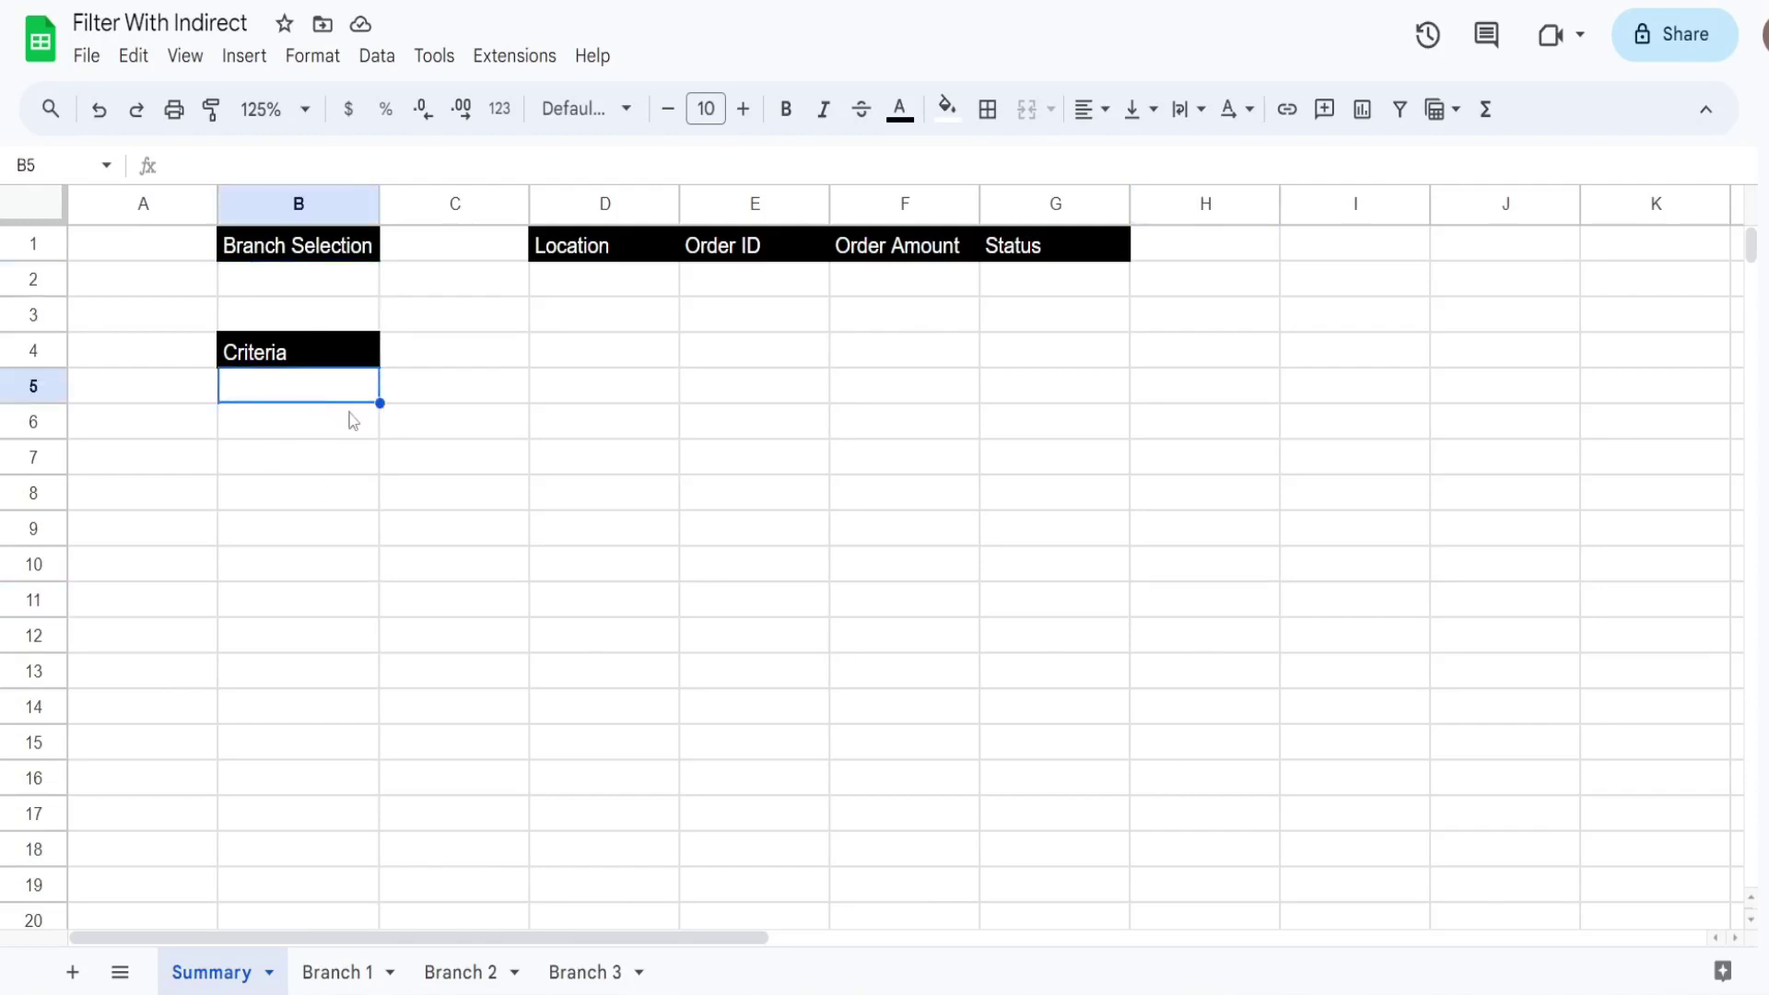
click(295, 290)
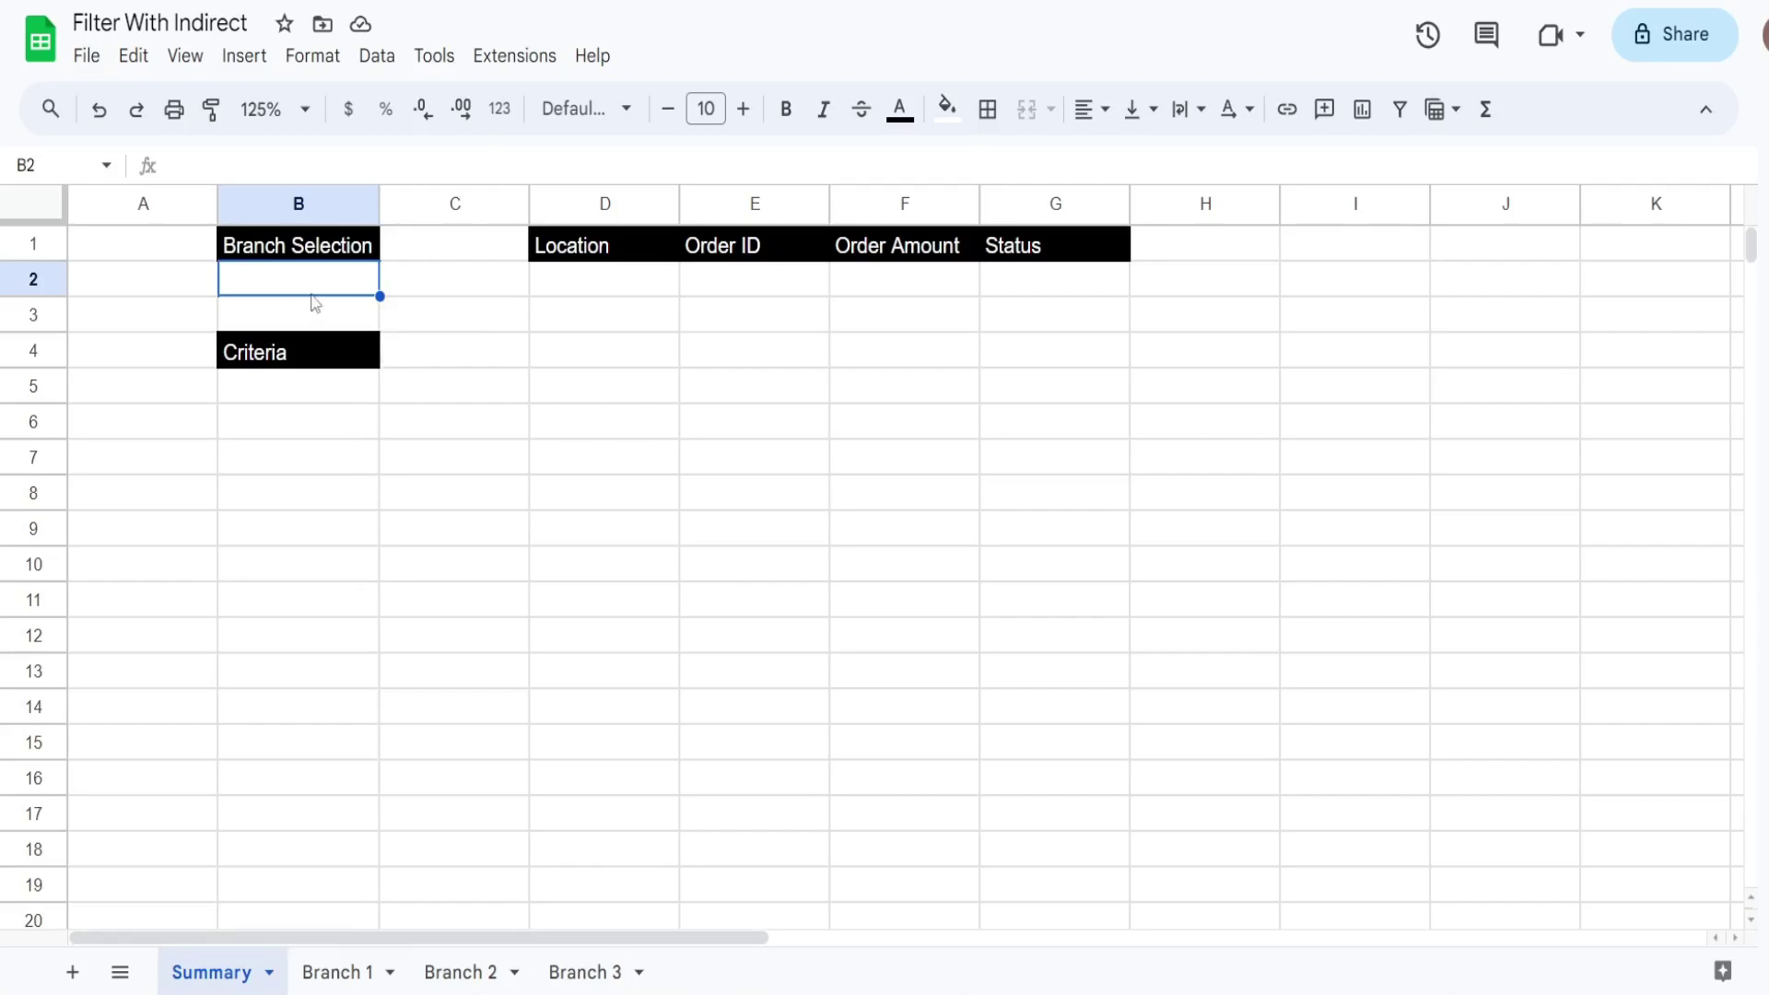
click(350, 983)
click(458, 972)
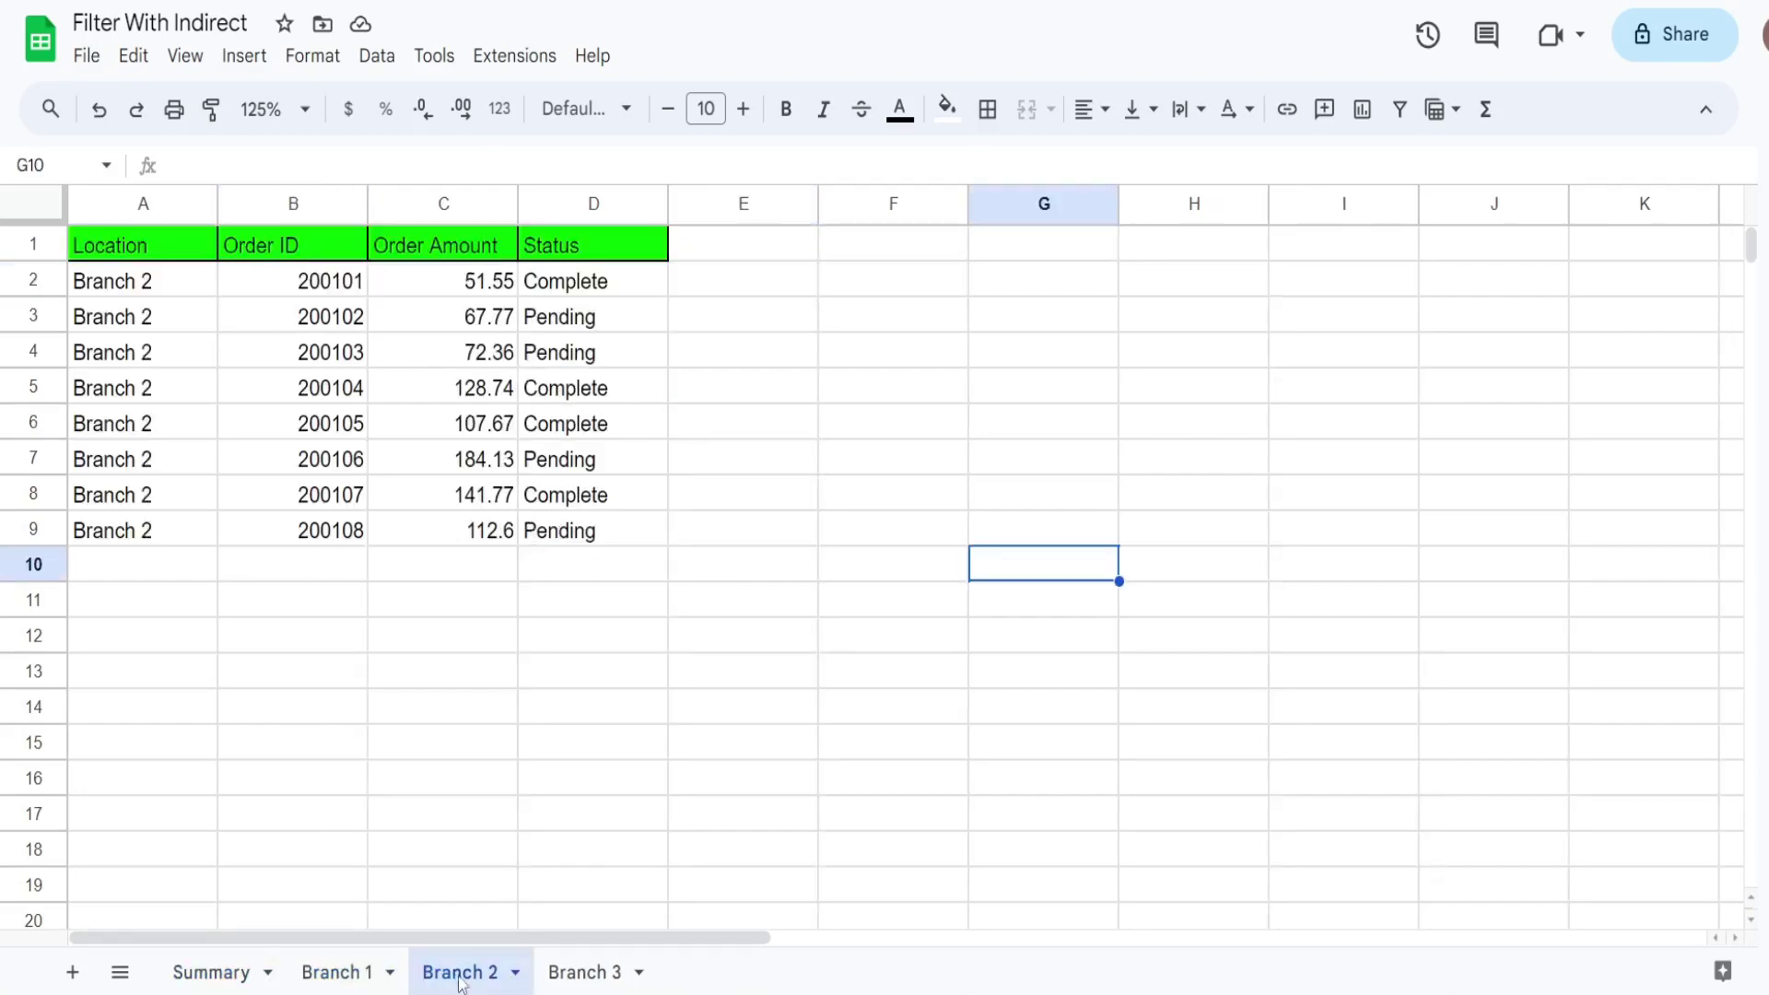
click(614, 980)
click(304, 973)
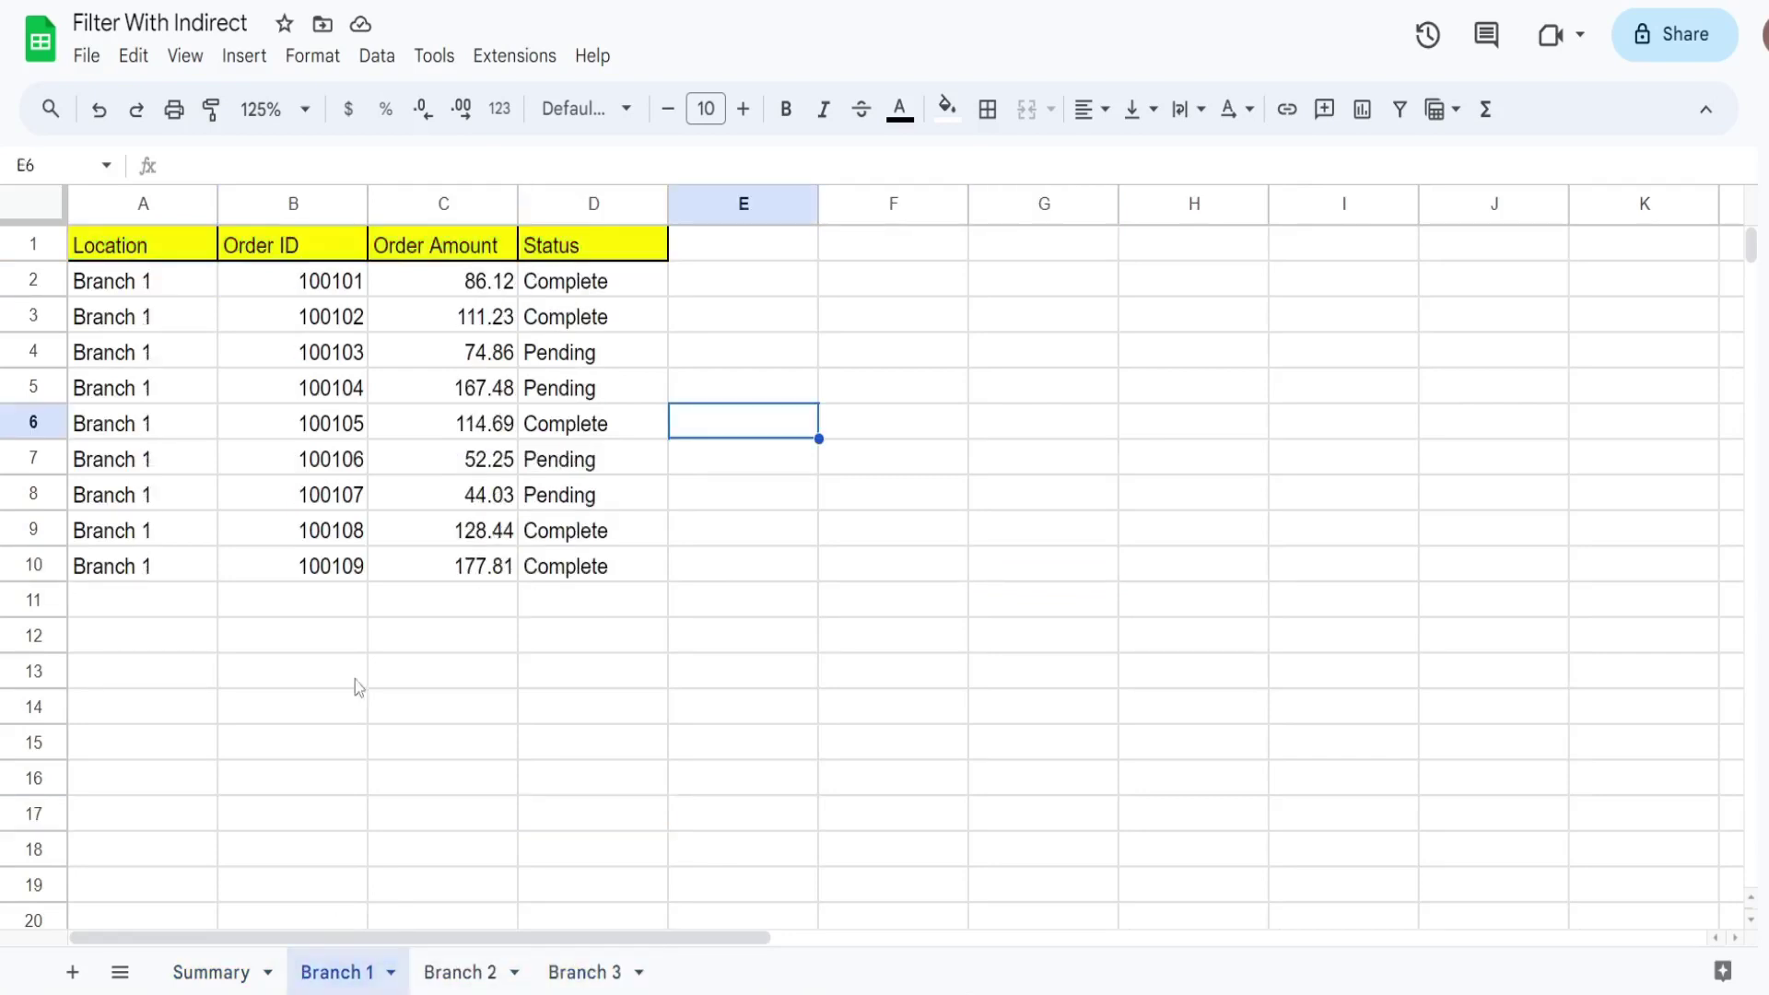
click(211, 971)
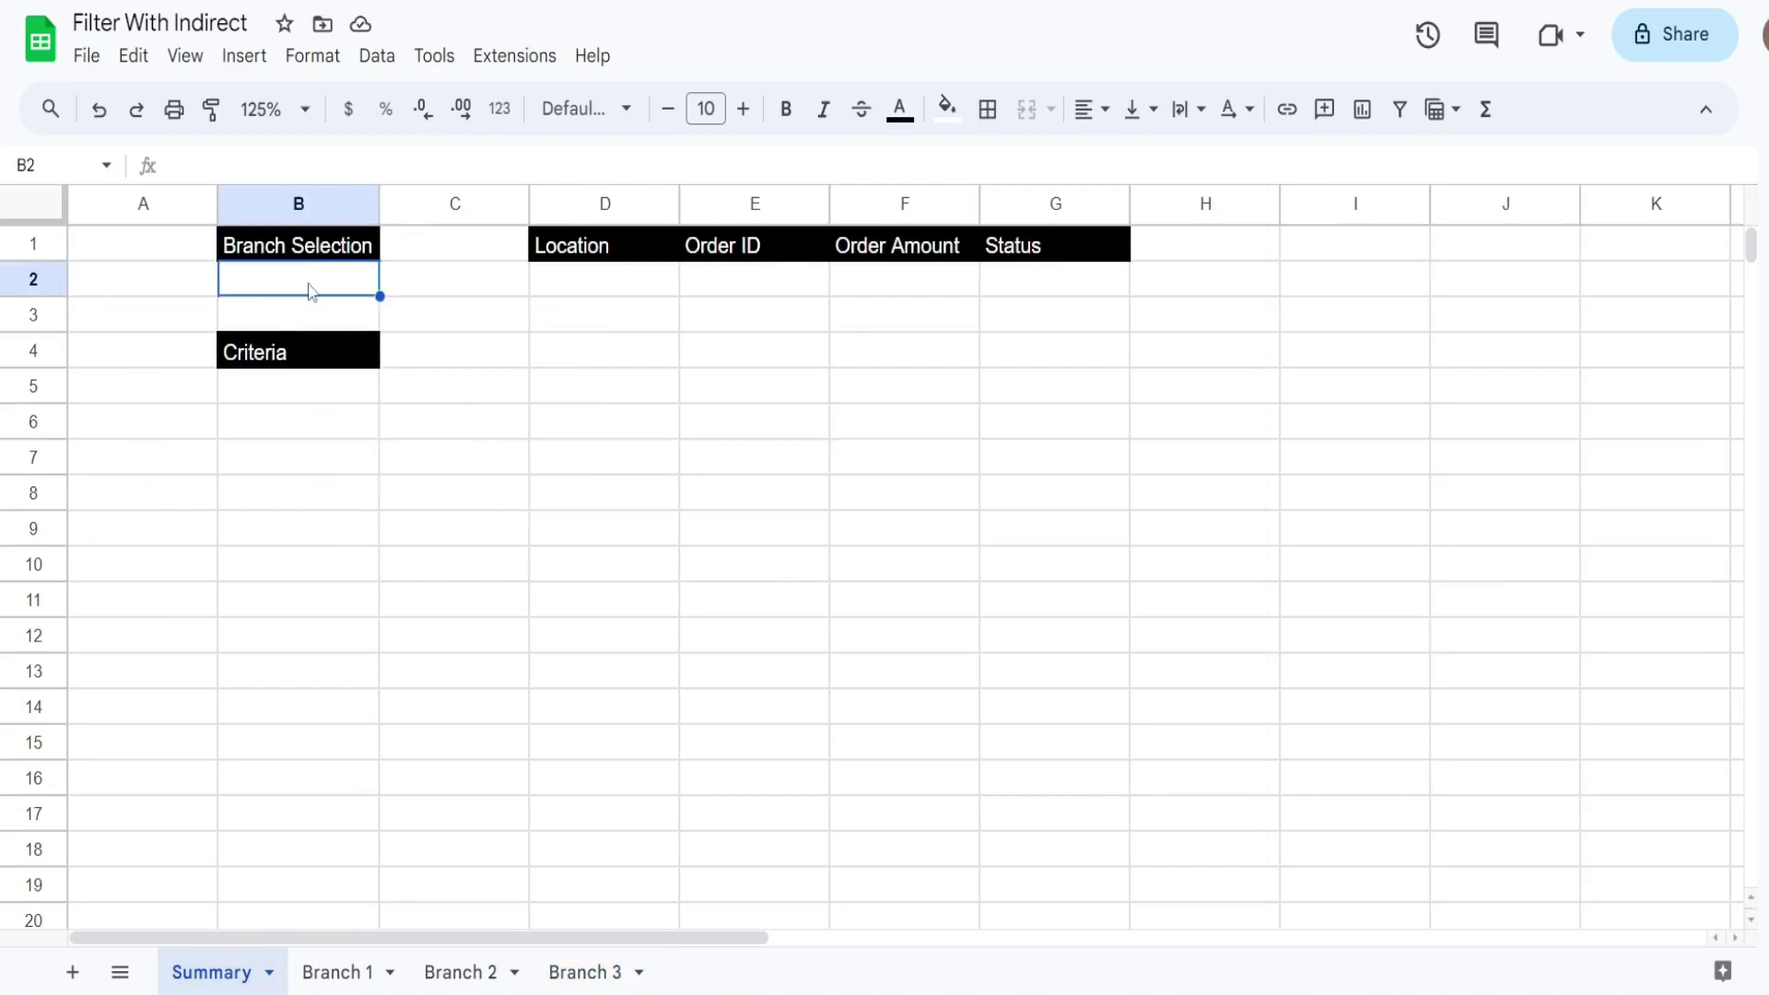
Start a dropdown validation rule on B2 with Branch 1 as the first option.
click(376, 62)
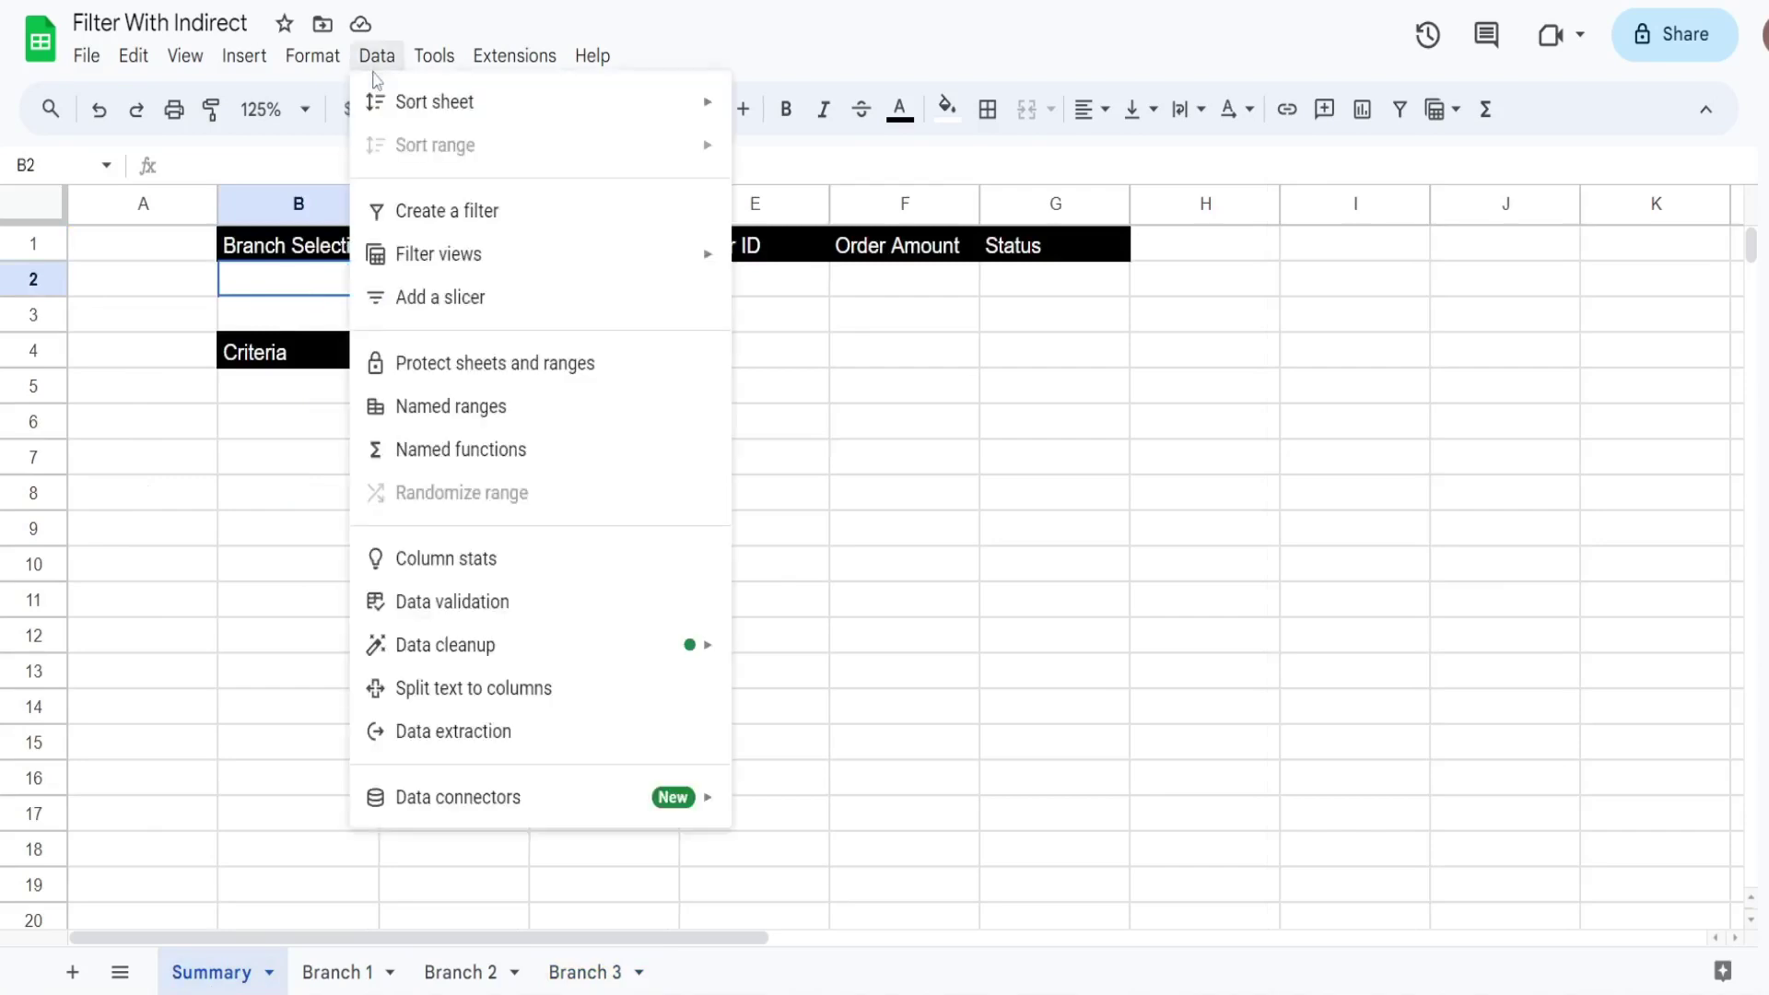
click(446, 600)
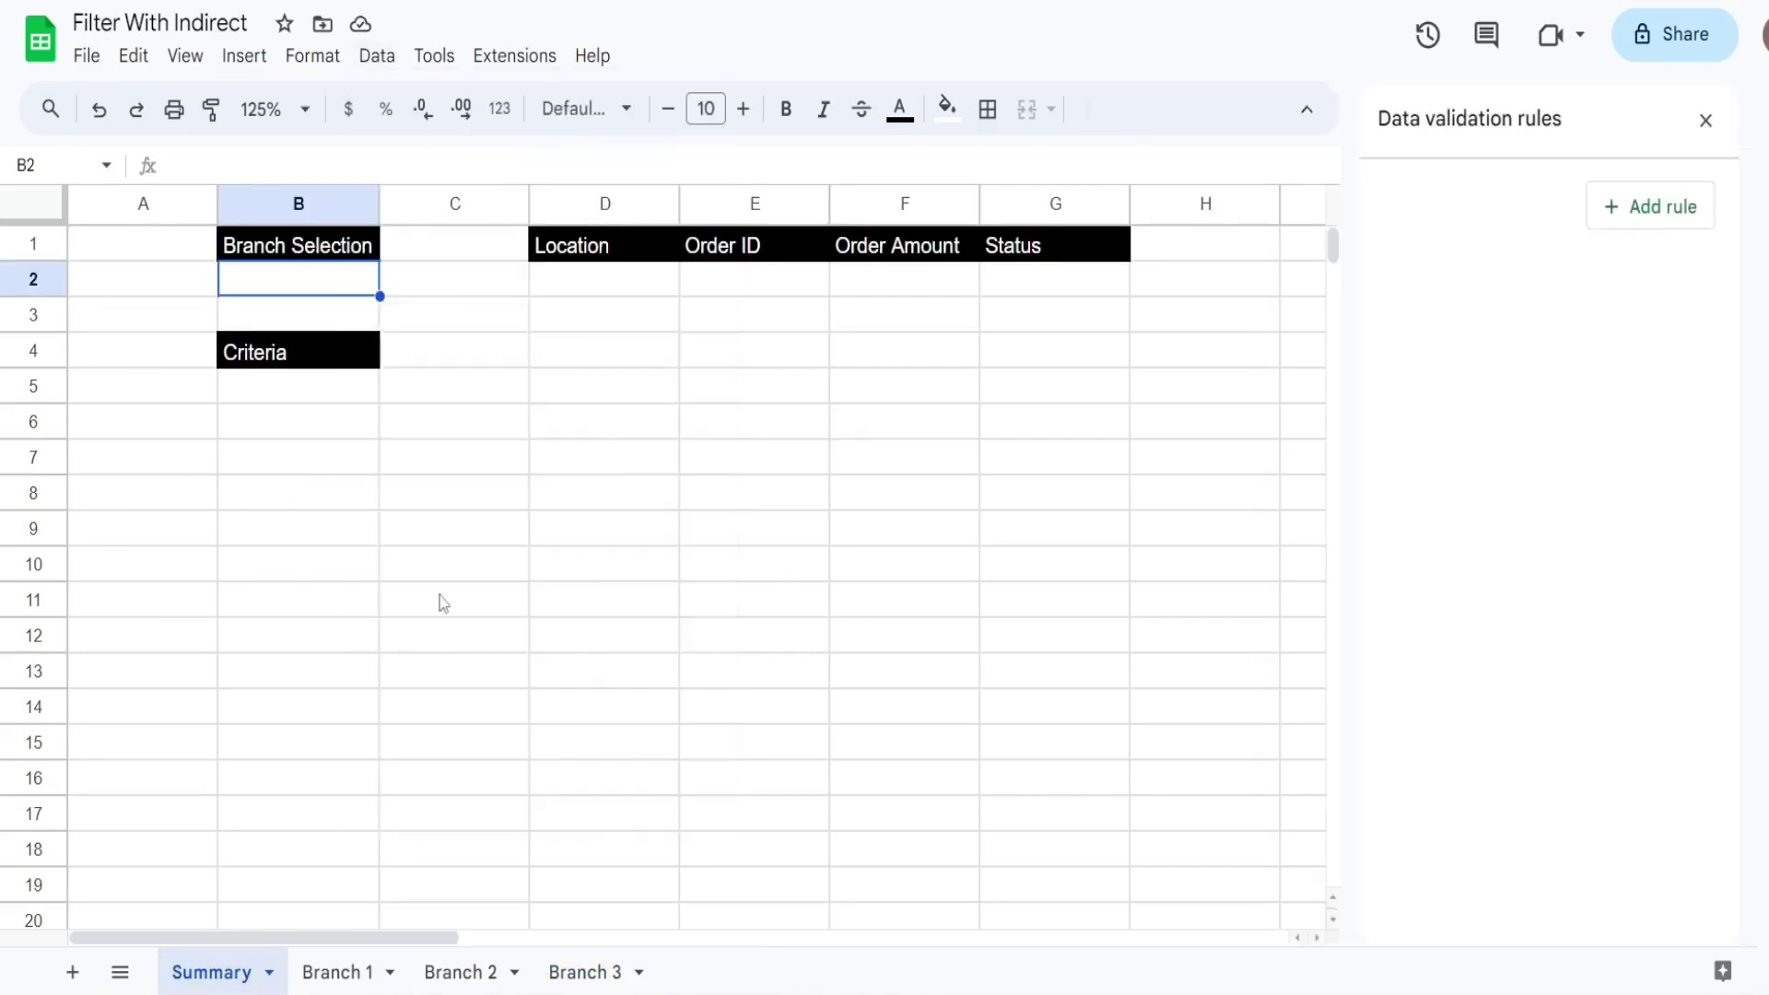
click(1645, 212)
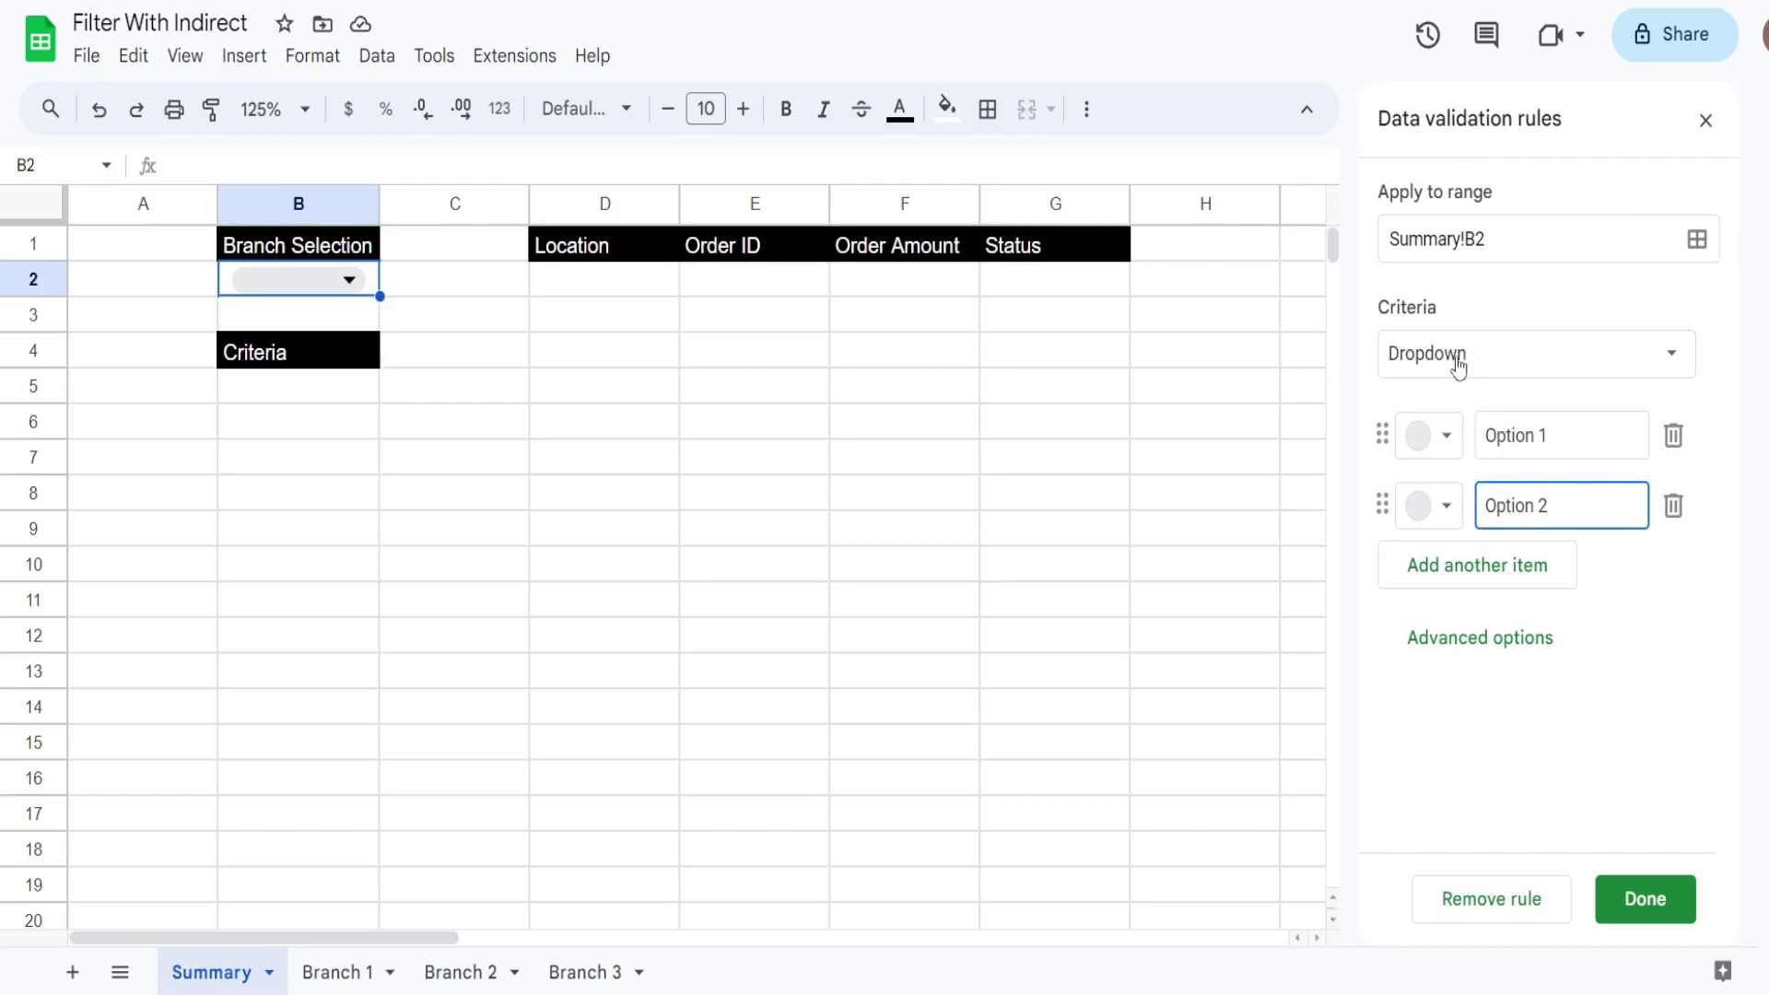
click(1573, 435)
drag(1573, 435, 1477, 435)
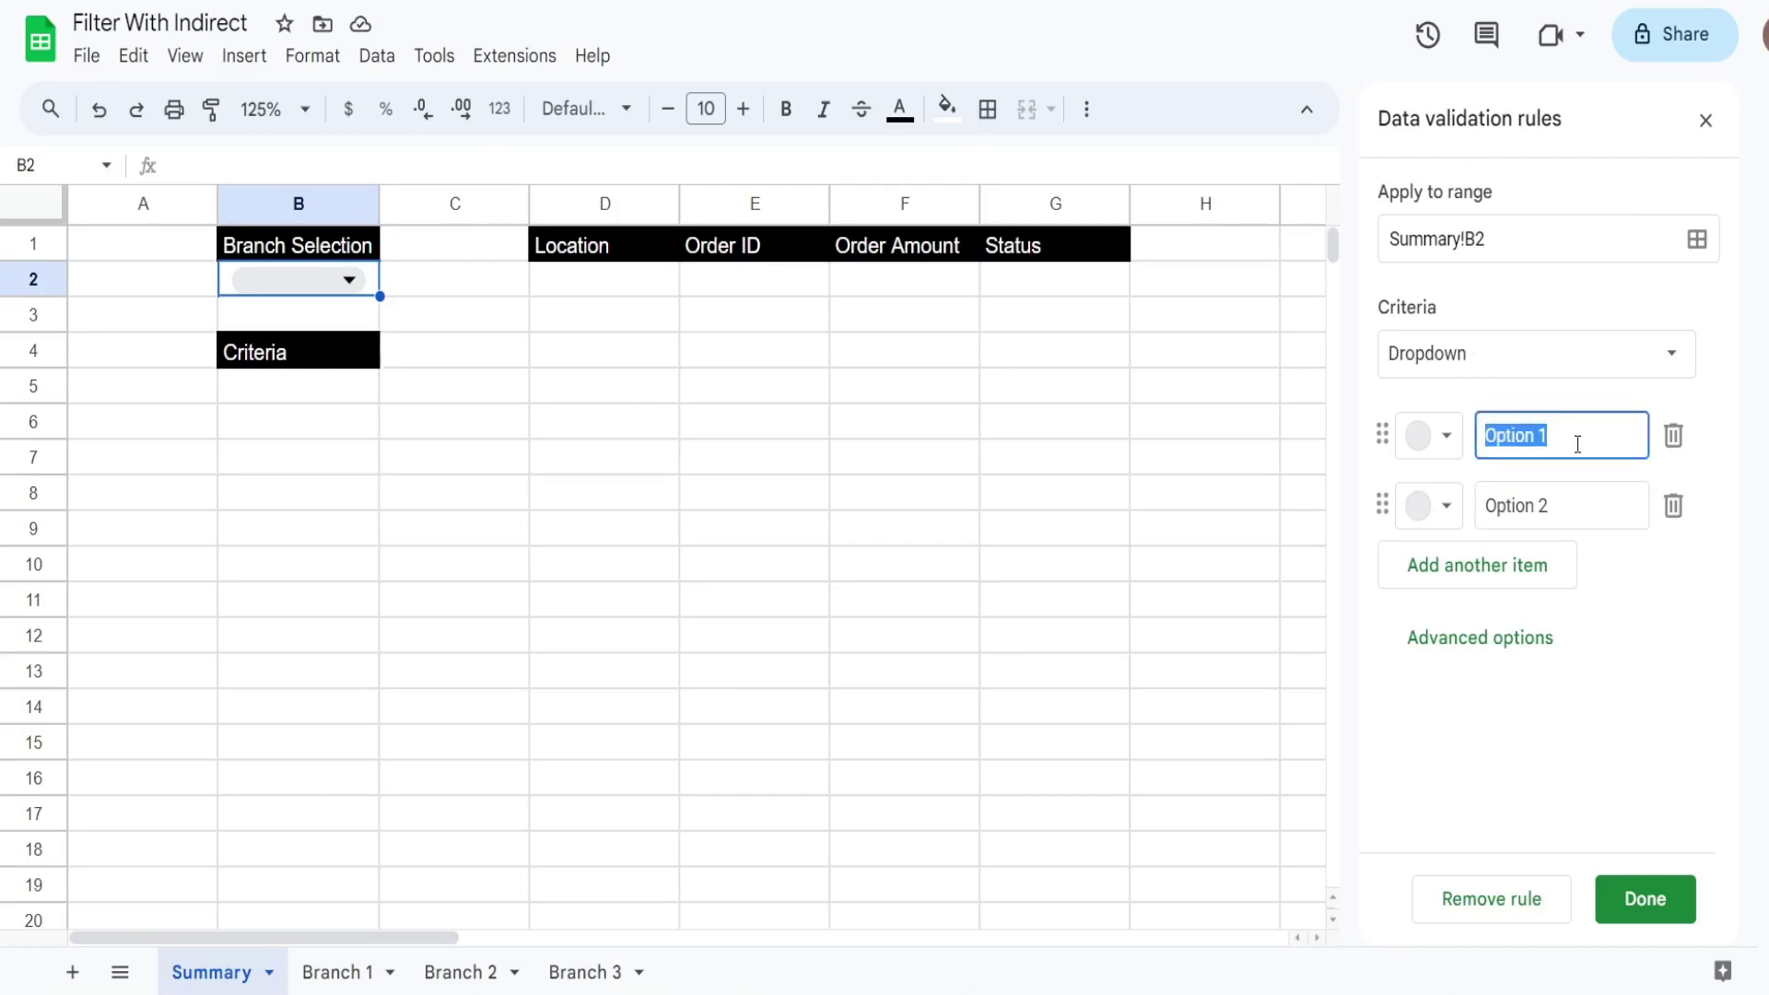
text(Branch 1)
drag(1543, 438, 1468, 449)
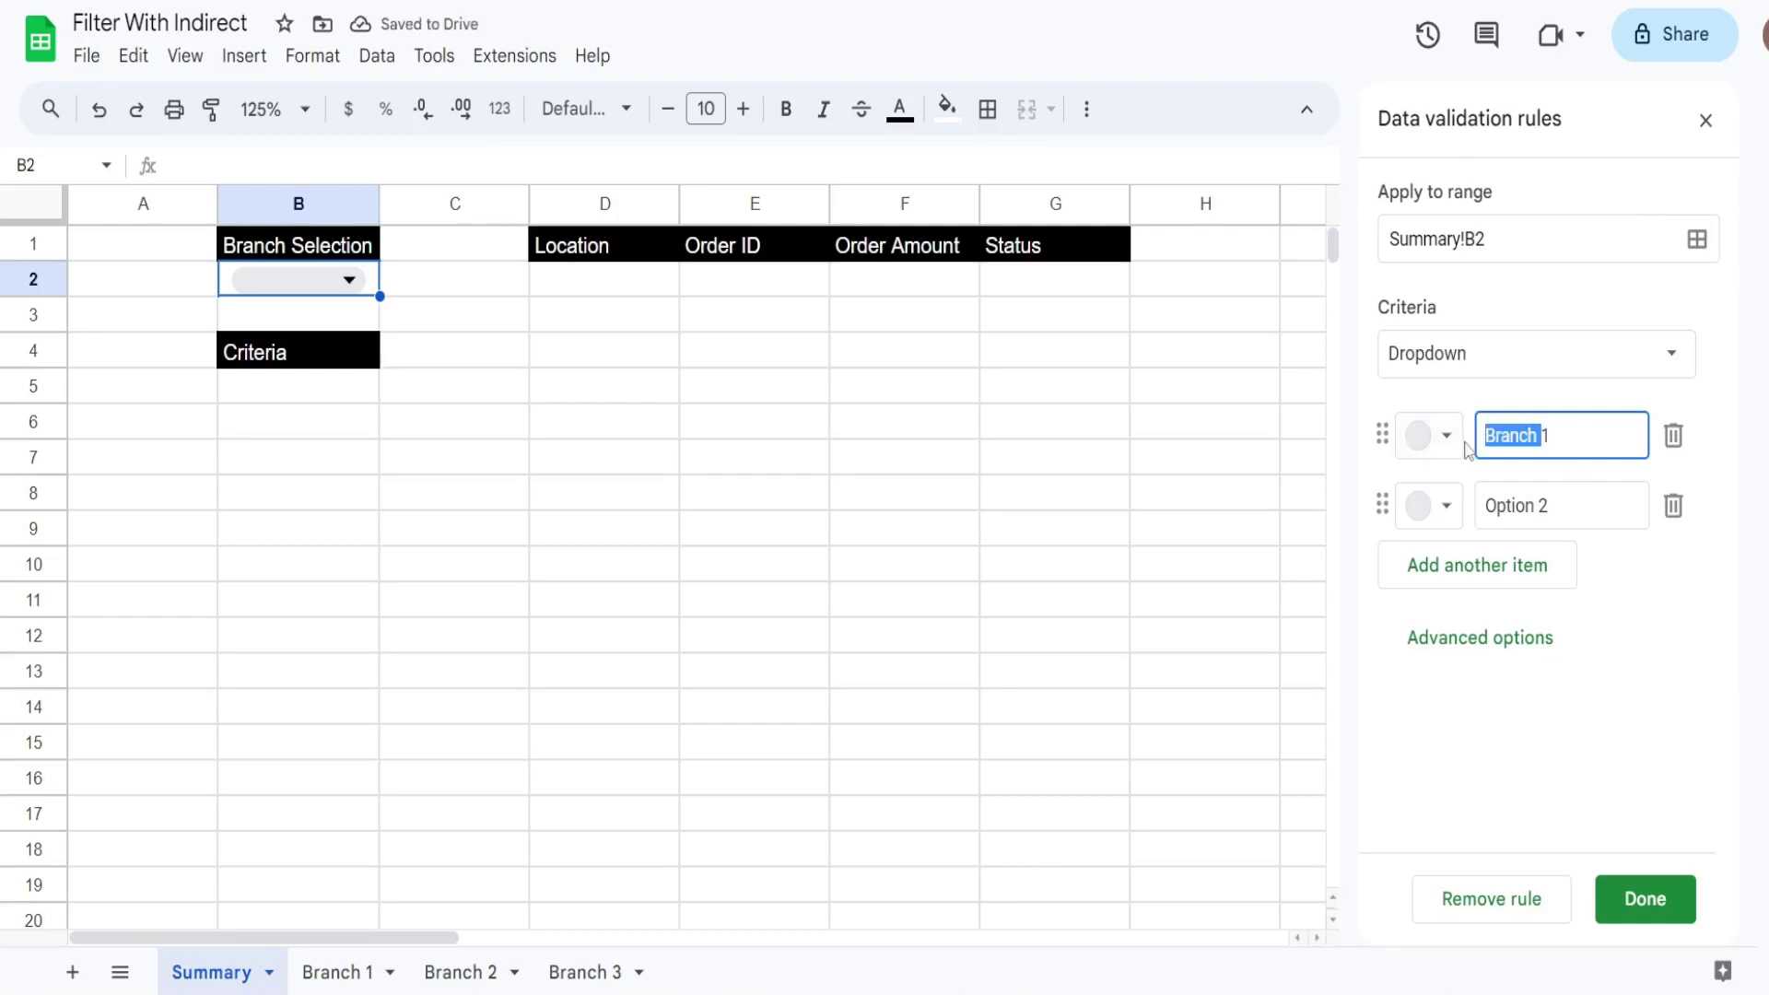
Add Branch 2, Branch 3 and All as further options and save the rule.
click(1567, 510)
drag(1567, 509, 1417, 516)
text(Branch 2)
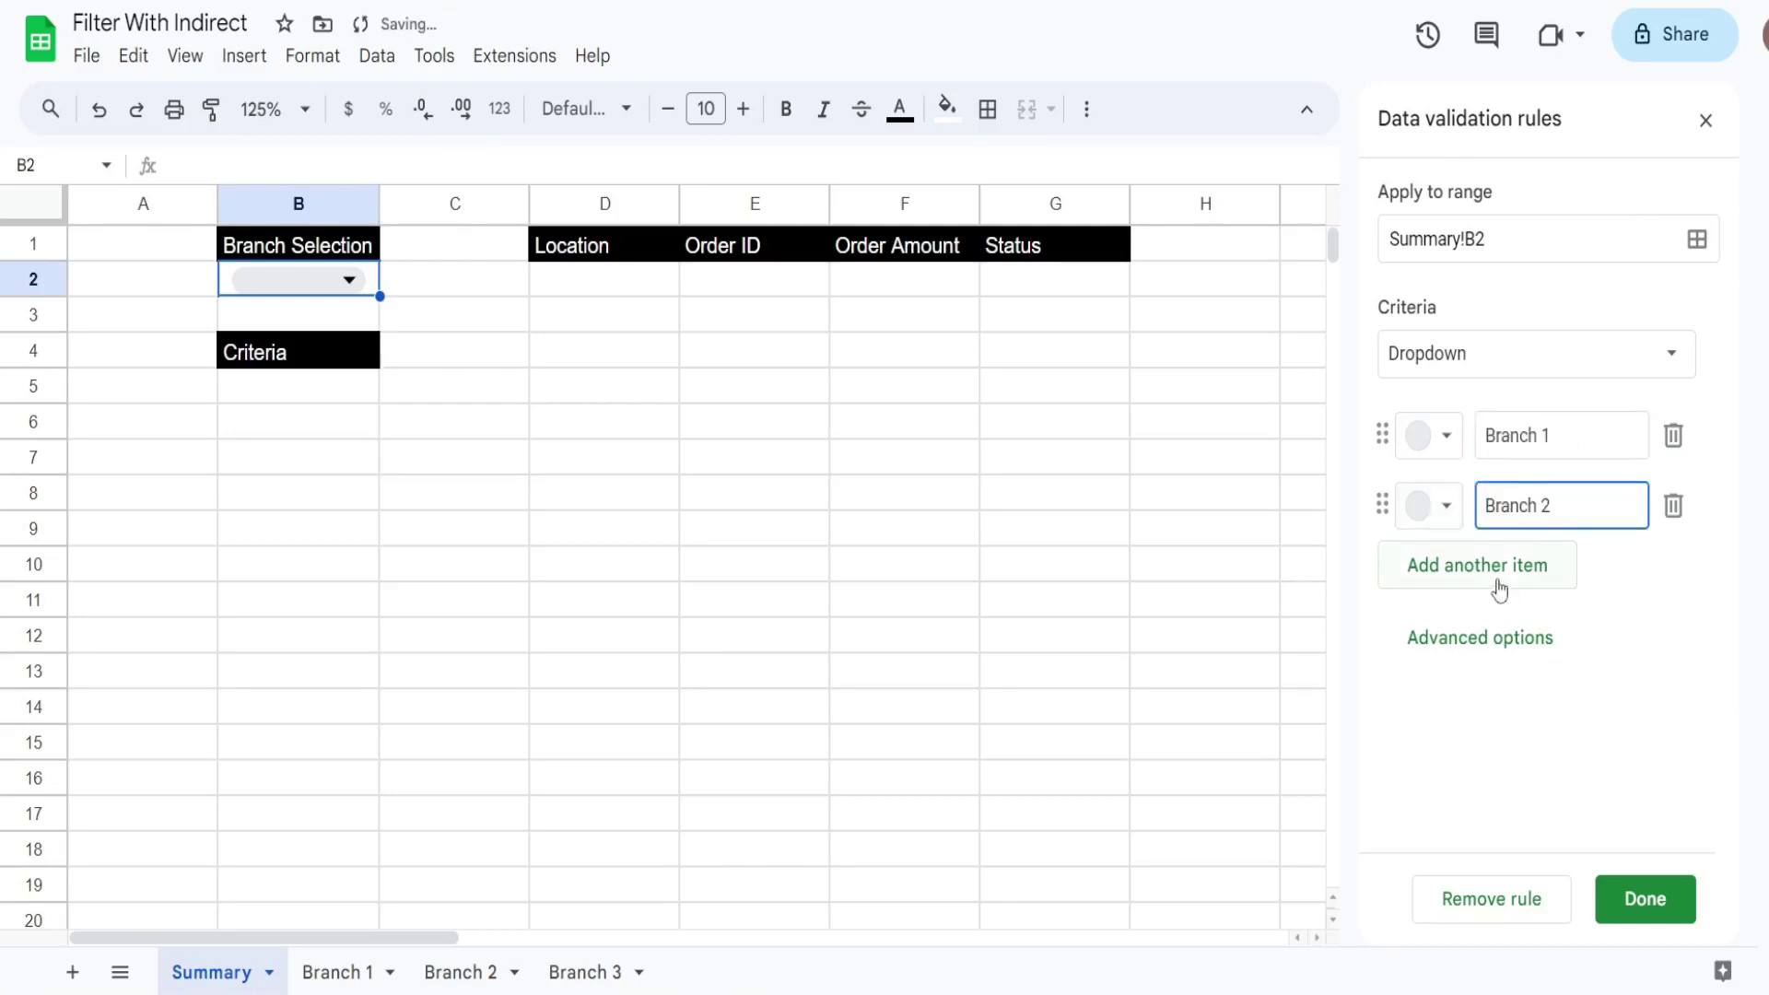
click(1491, 575)
text(Branch 3)
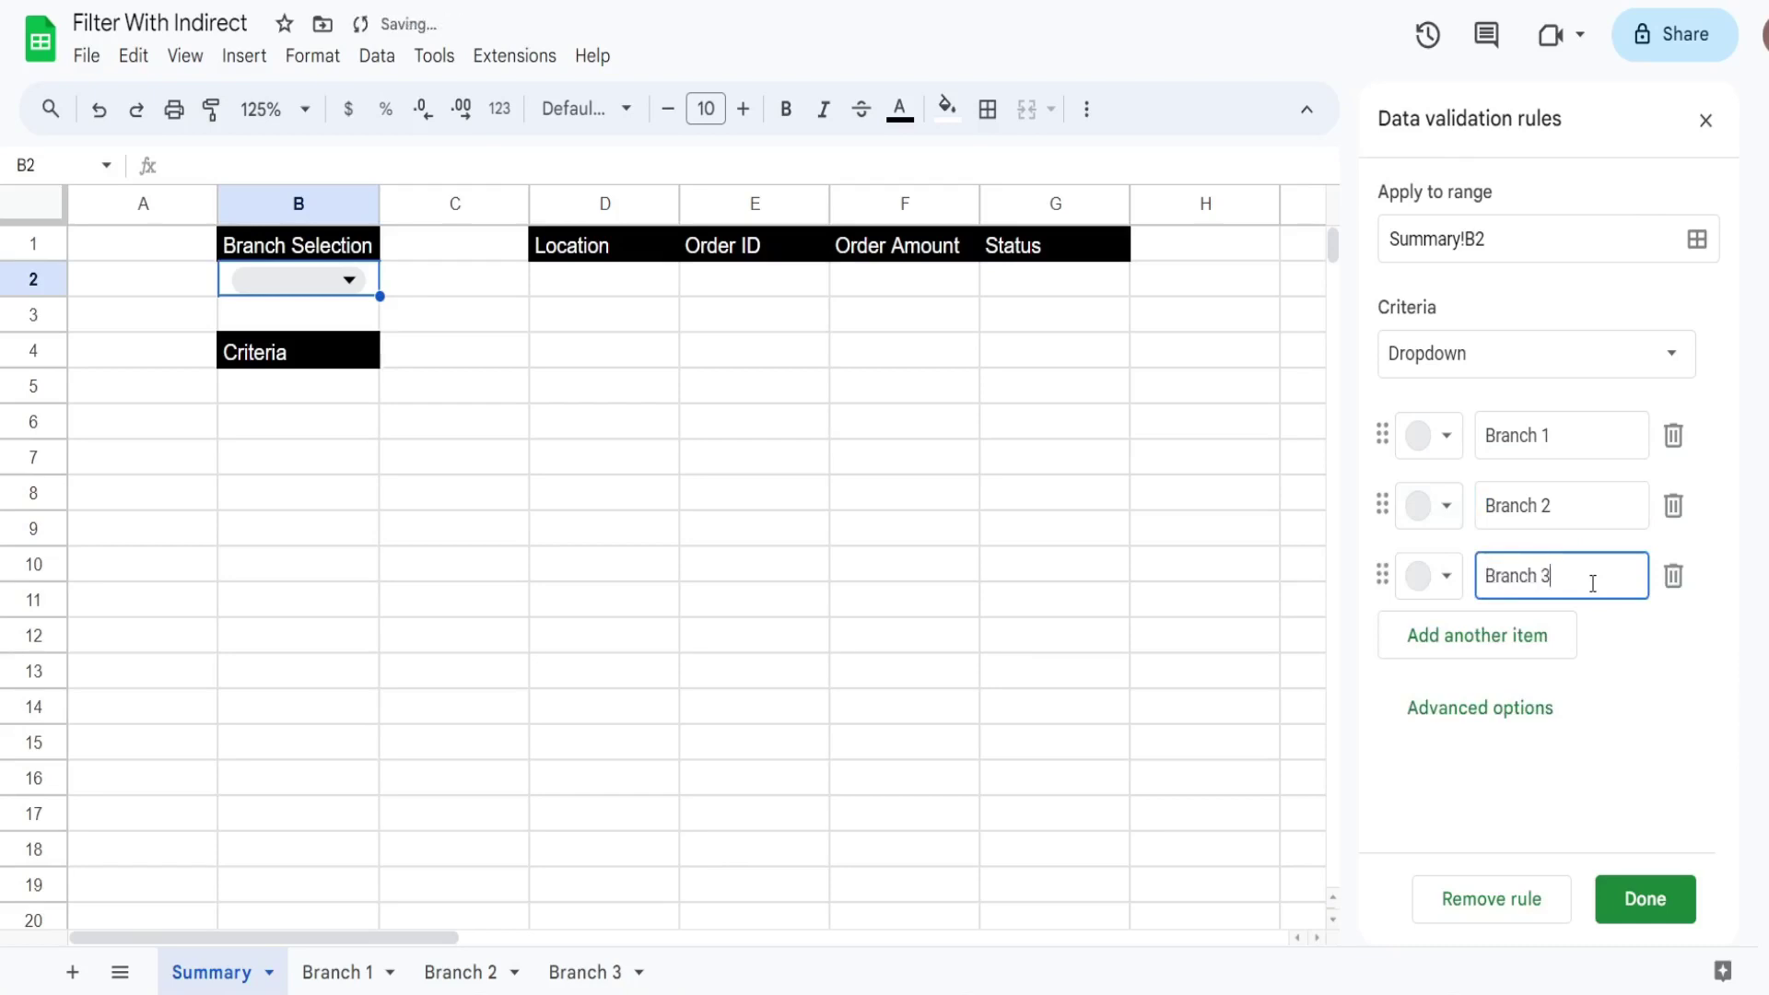
click(1532, 634)
text(All)
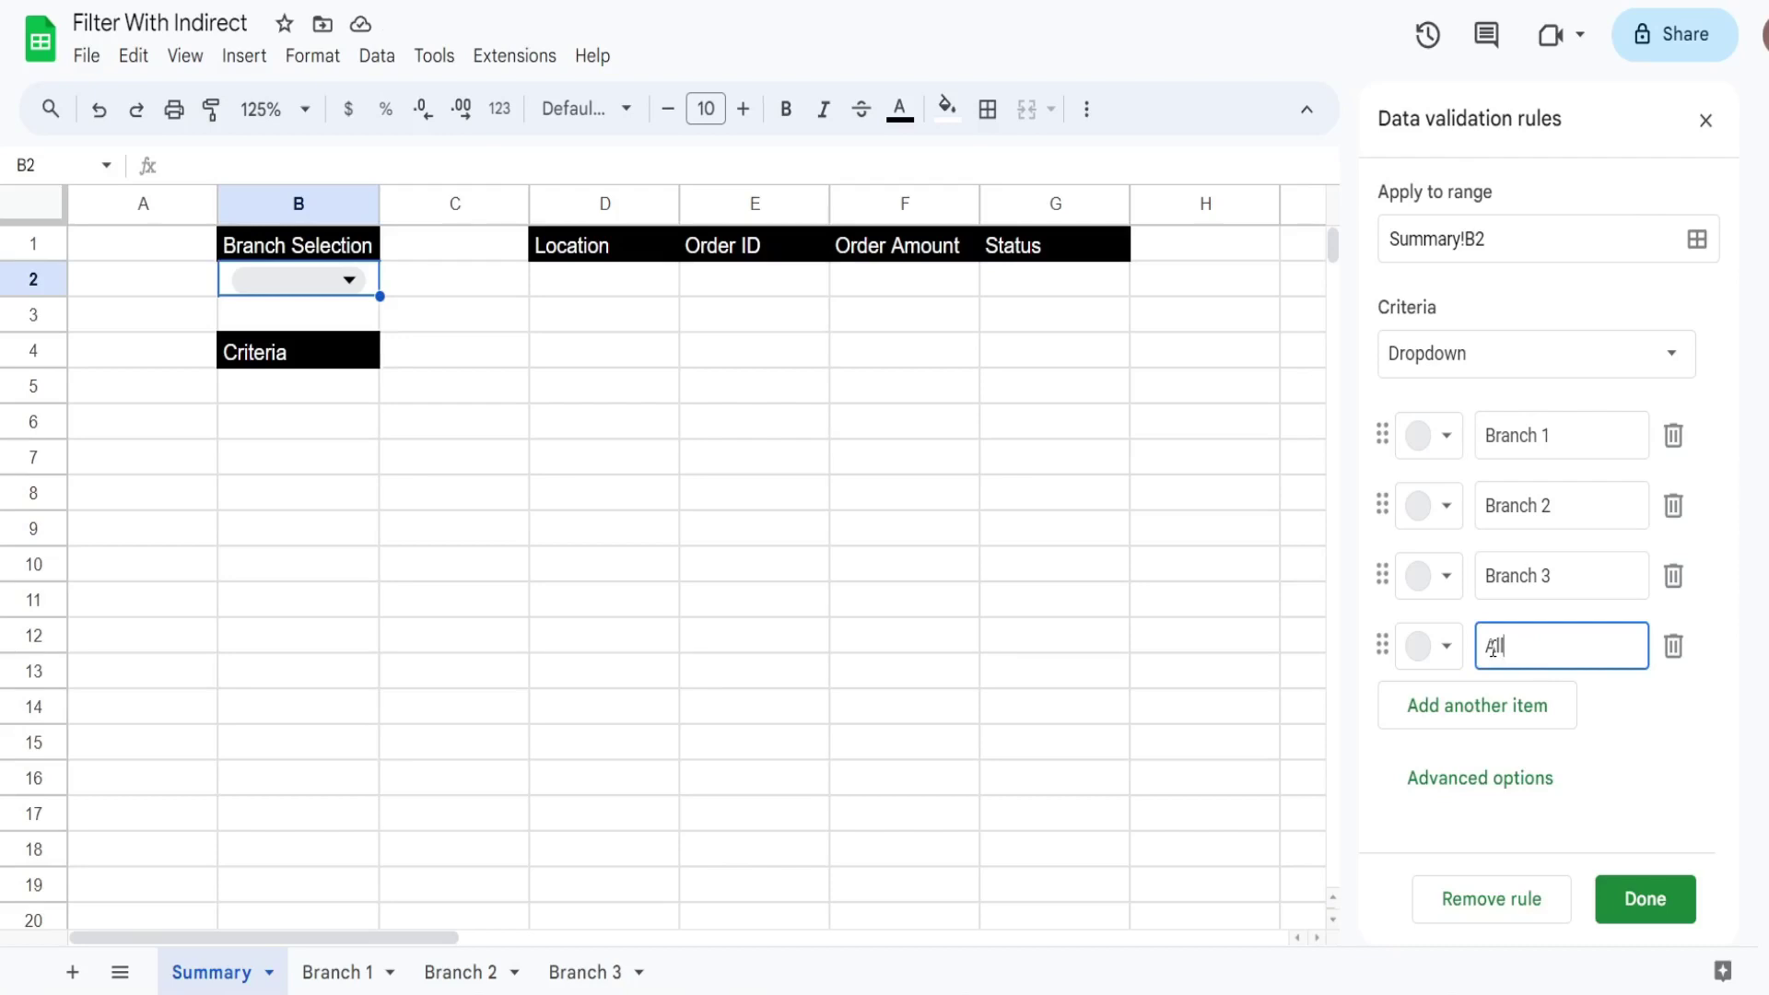
click(1642, 901)
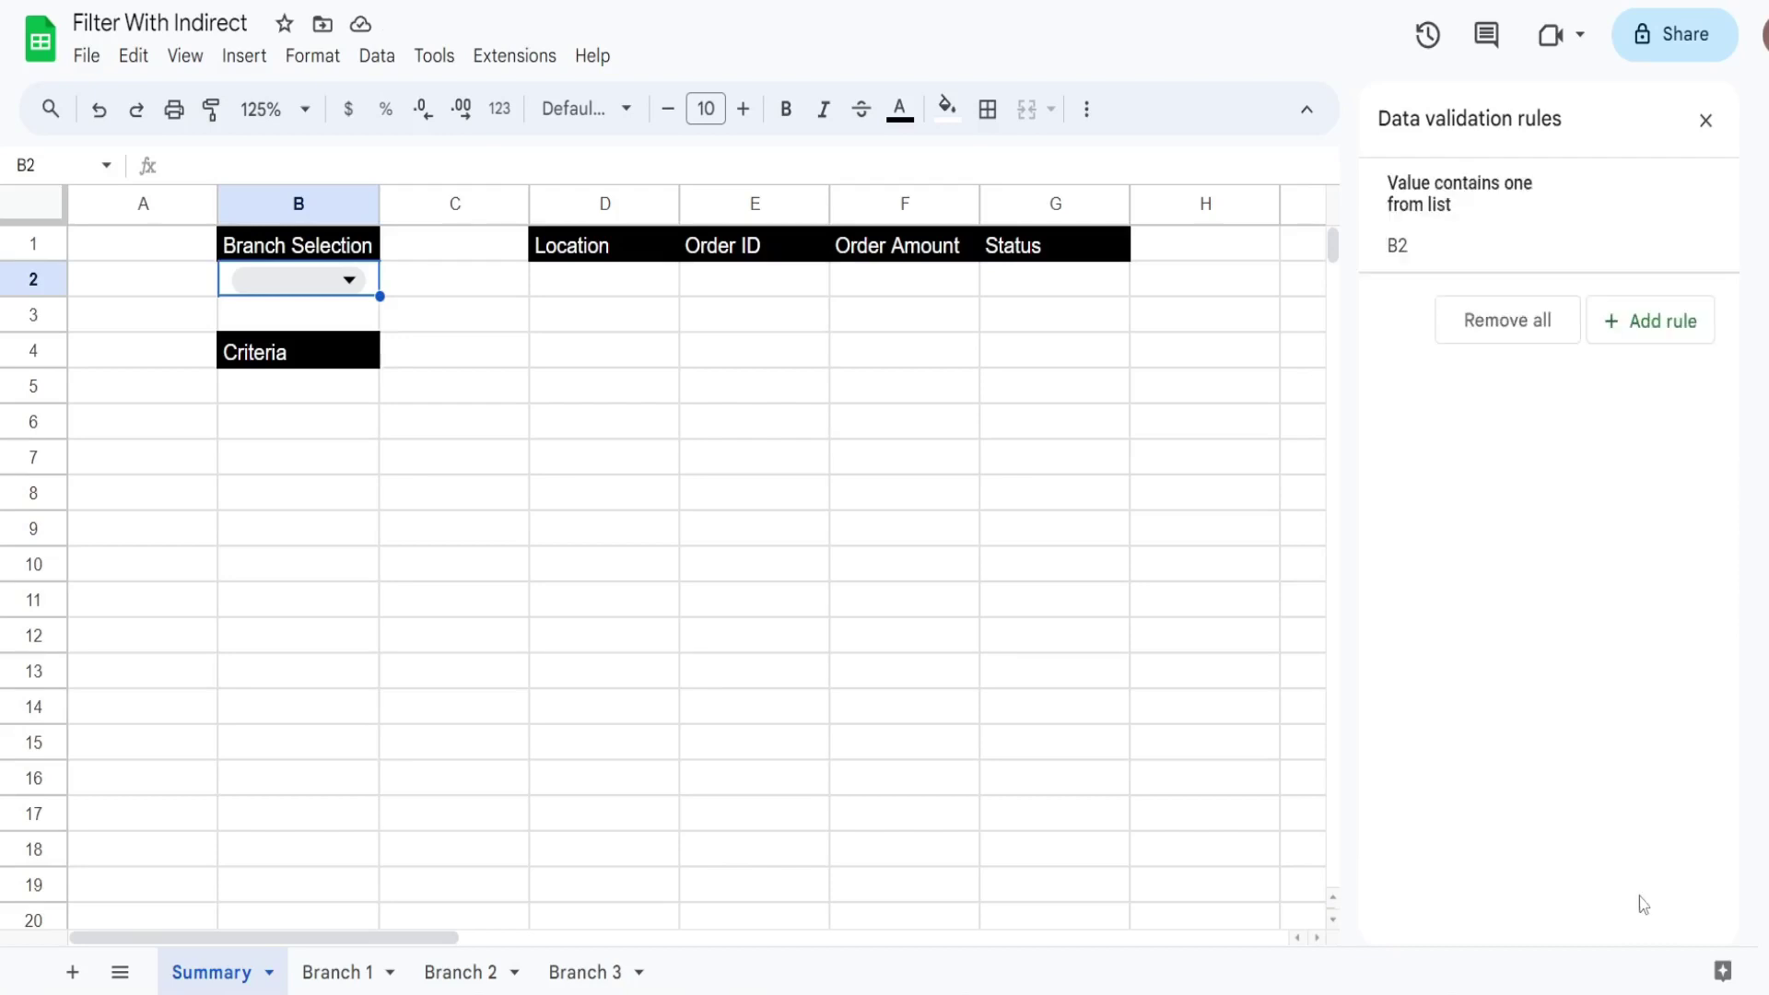
Choose Branch 1 in the B2 branch dropdown.
click(565, 498)
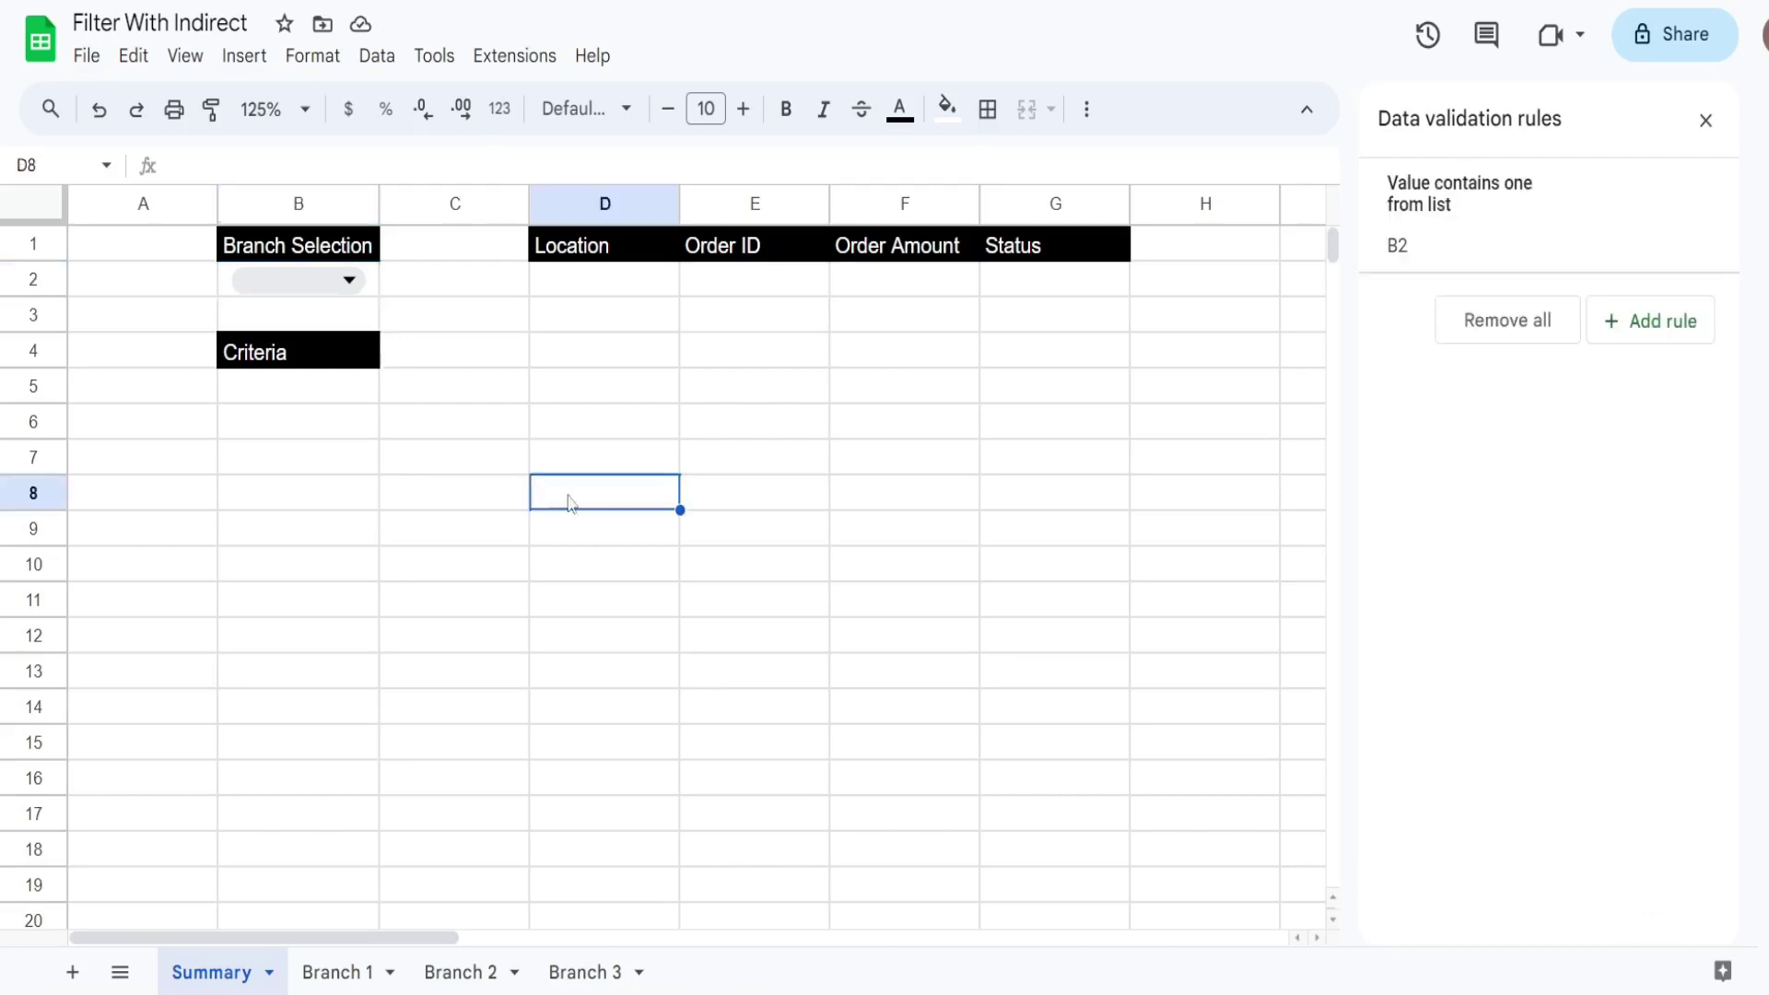
click(349, 278)
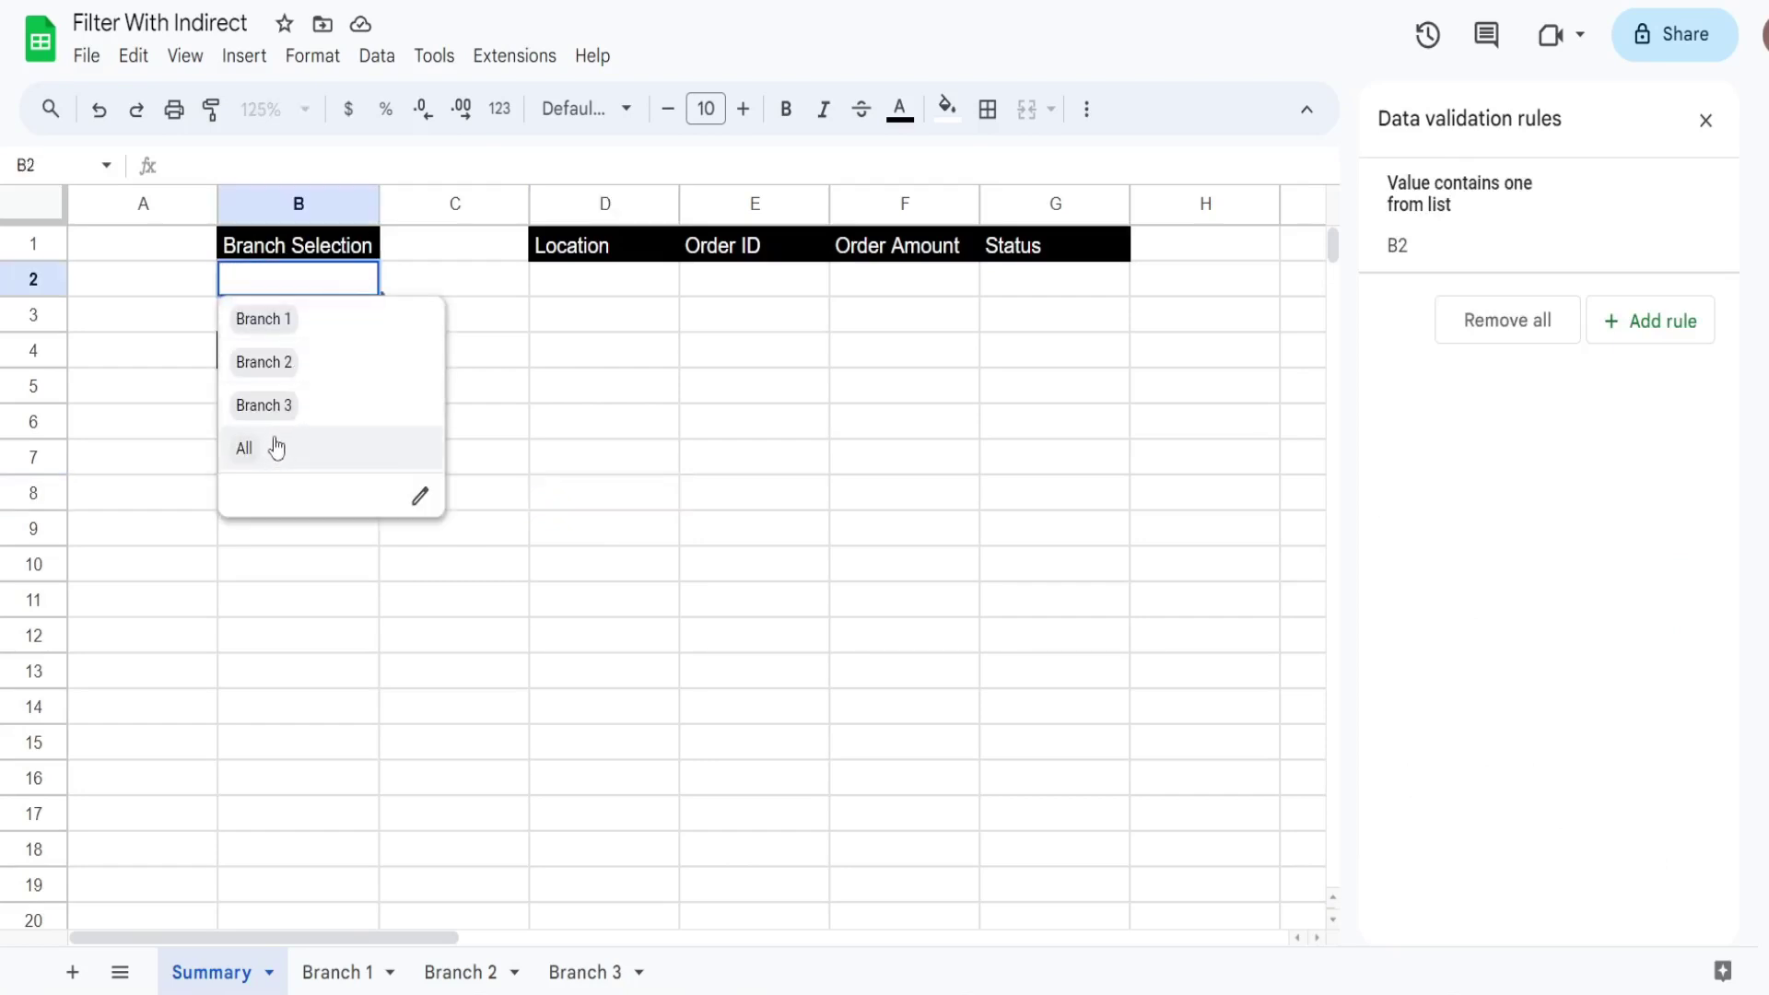
click(315, 319)
click(635, 394)
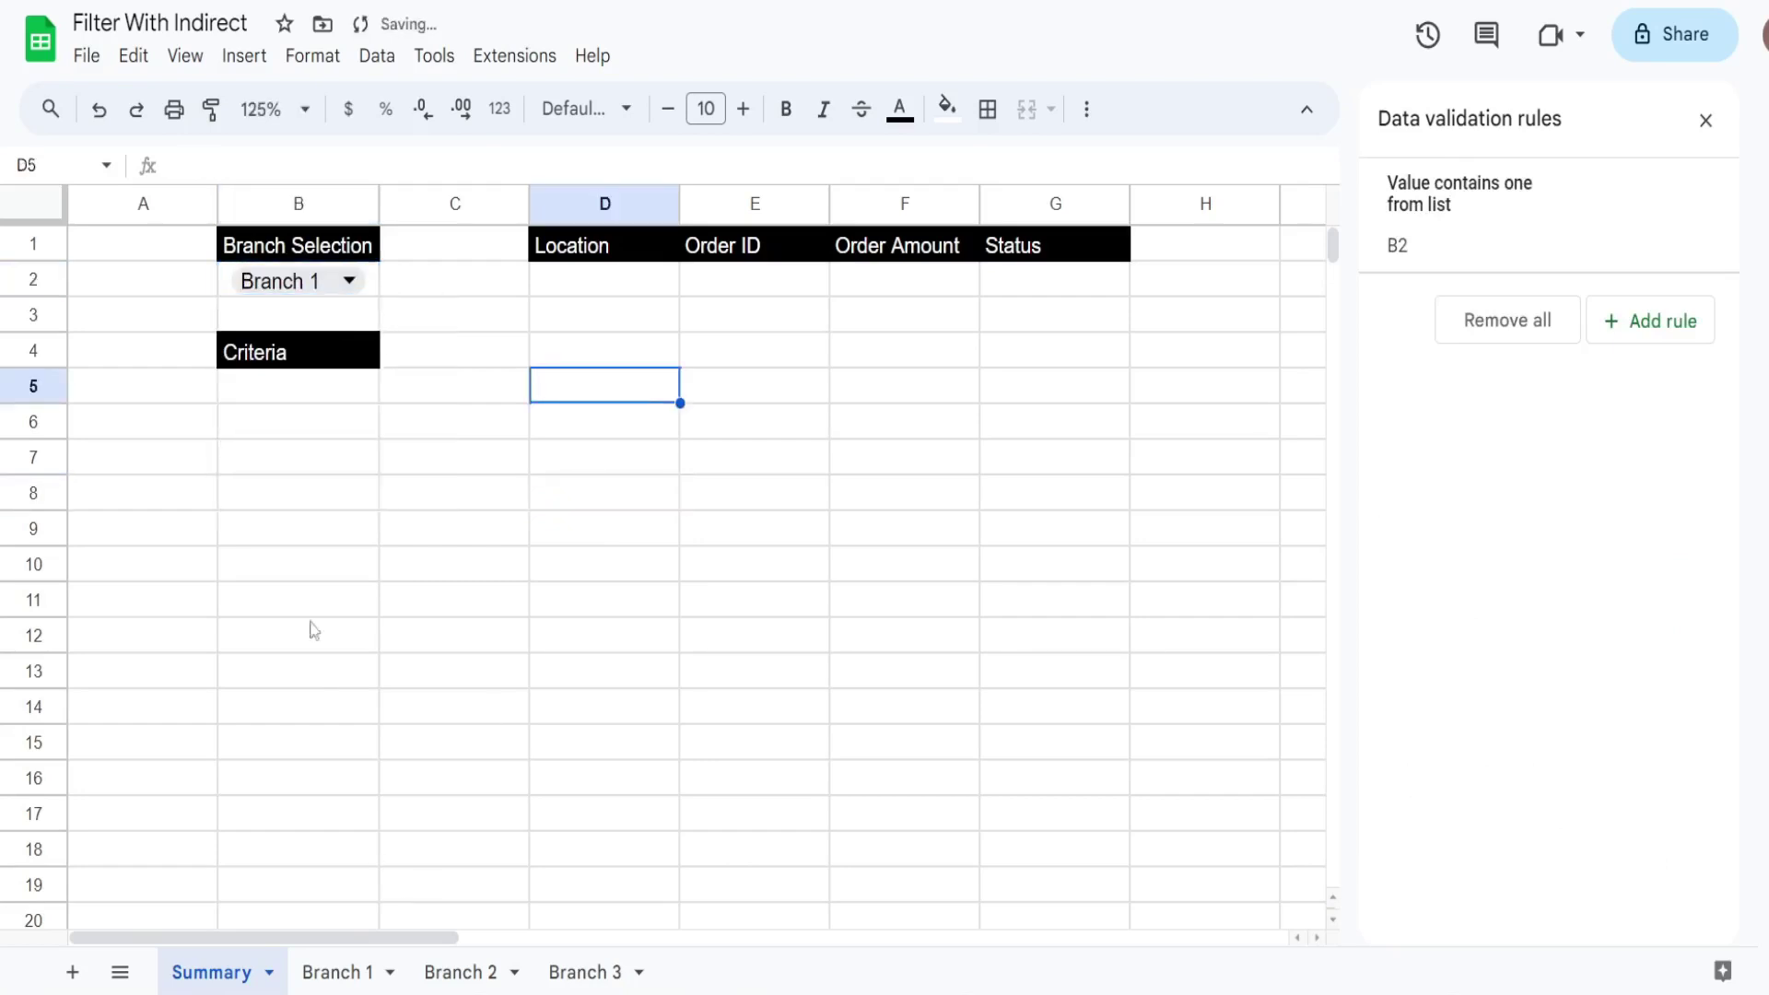
Check the Branch 1 order data, then return to Summary and work on Criteria cell B5.
click(323, 399)
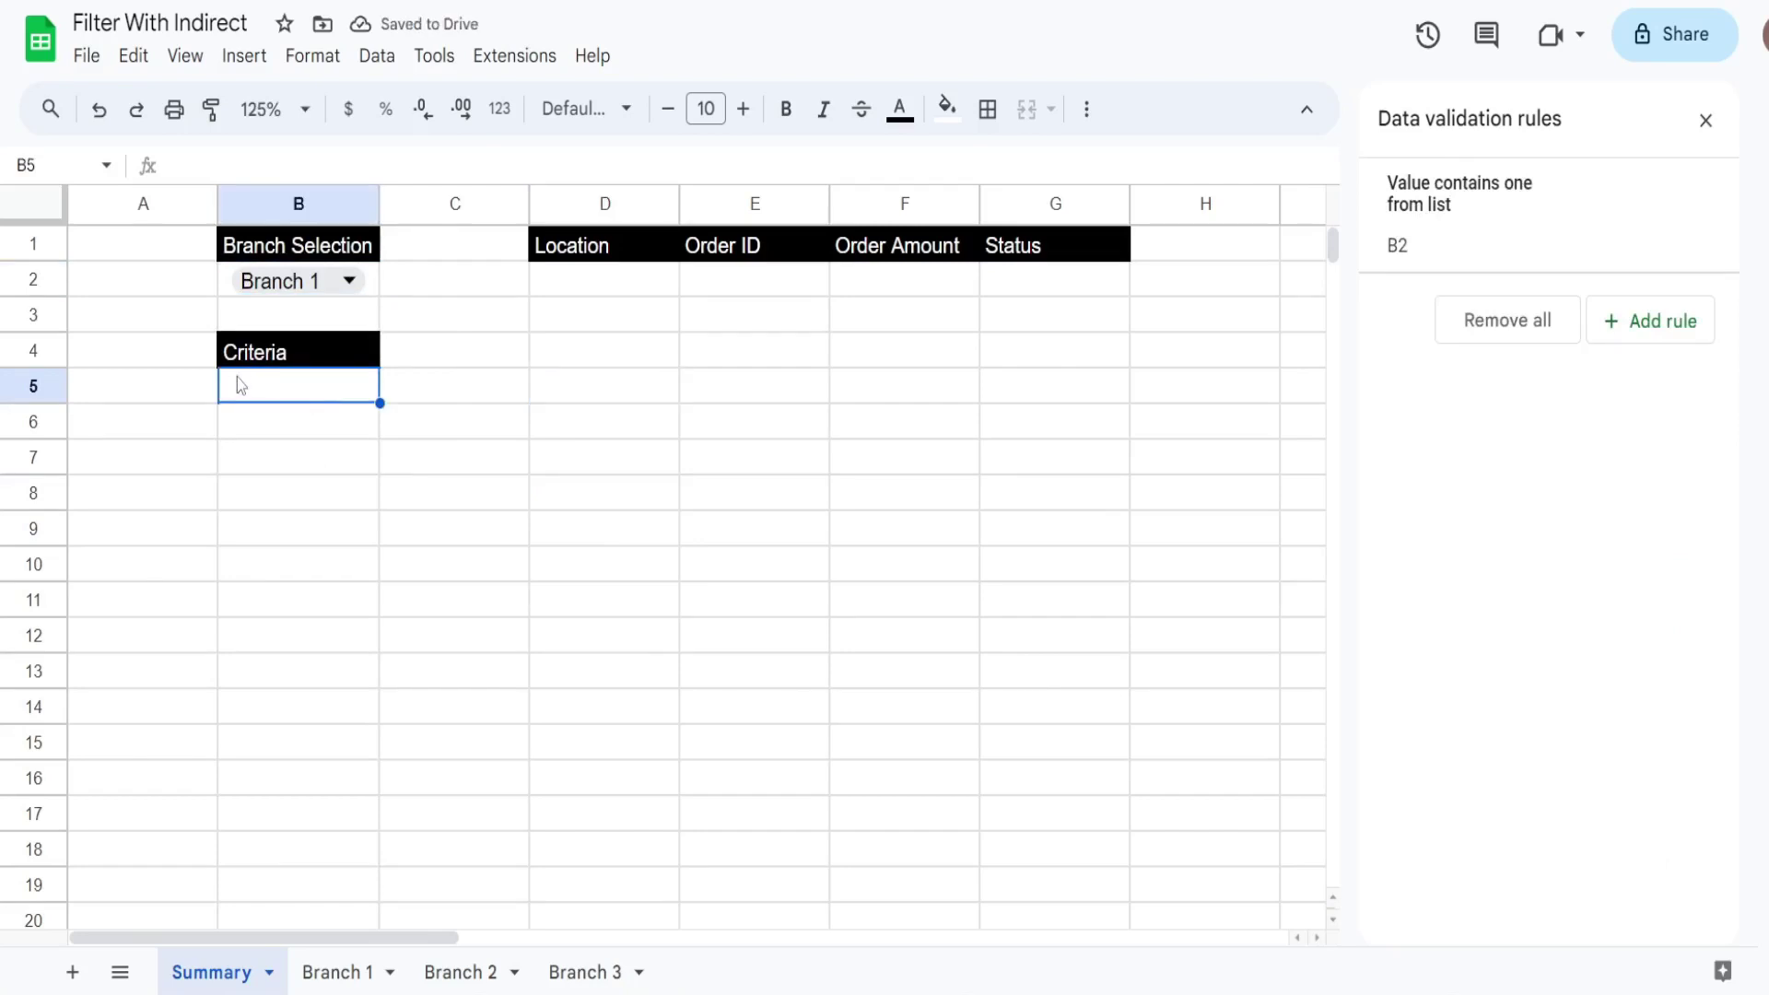
click(337, 972)
drag(559, 322, 559, 355)
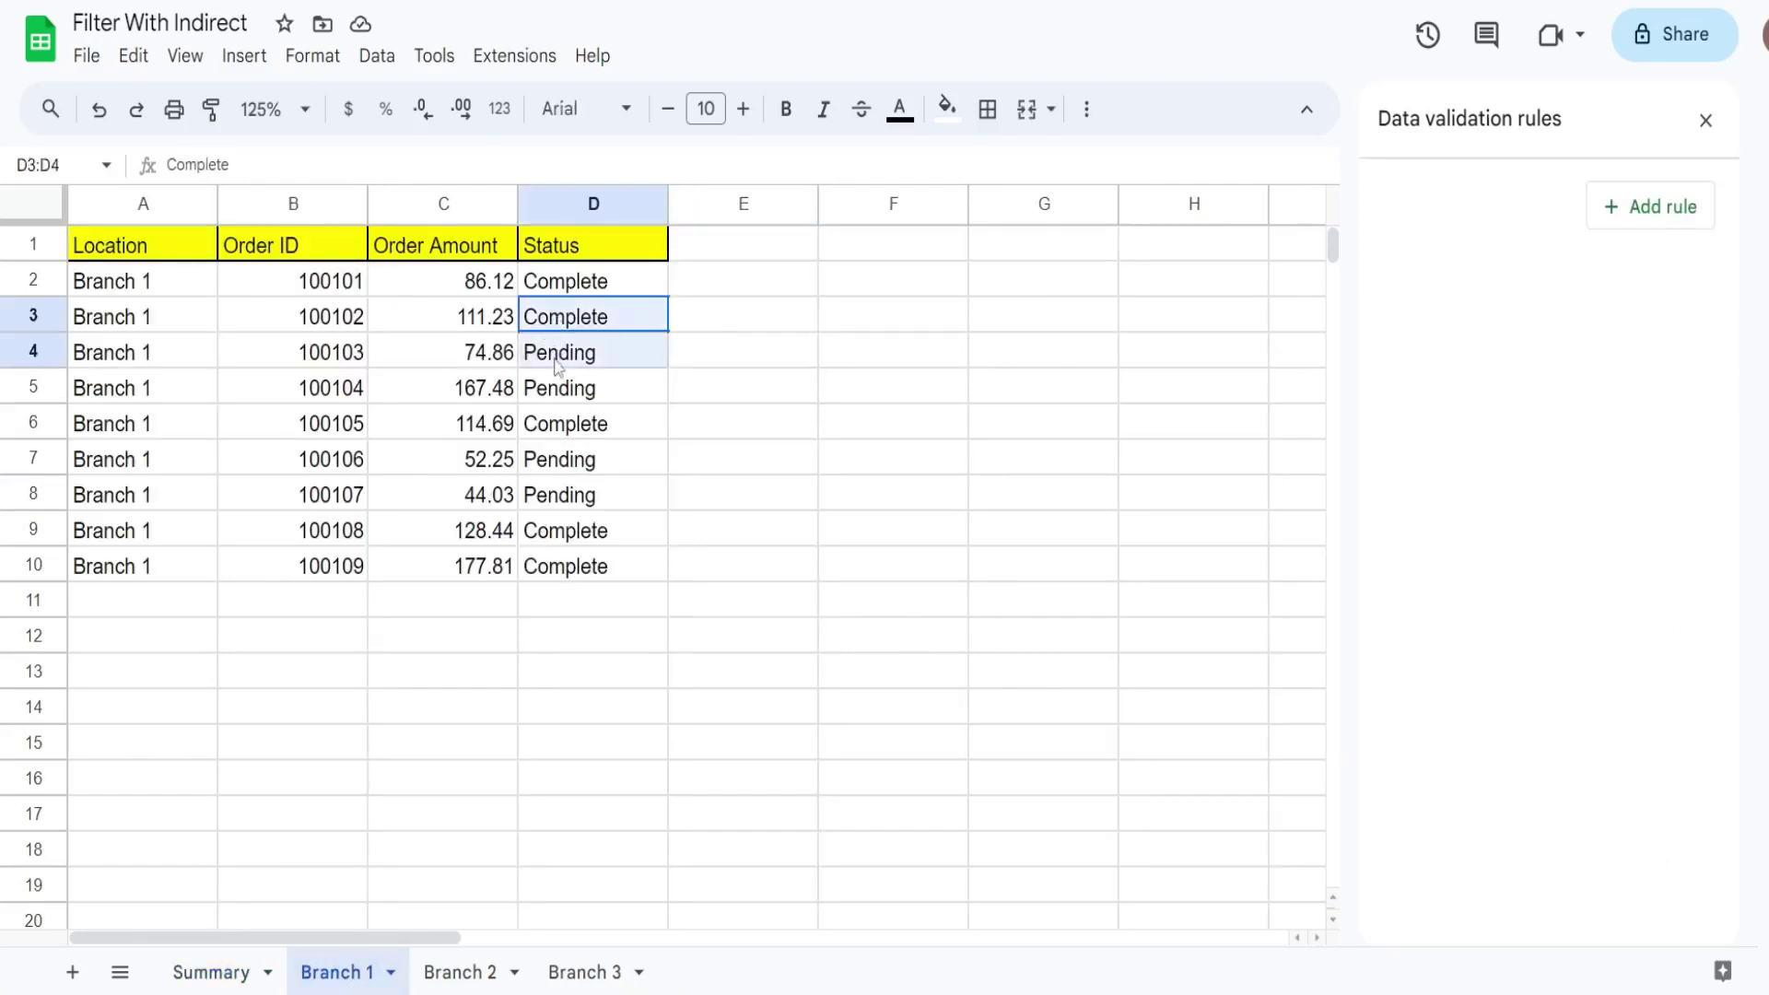
click(221, 972)
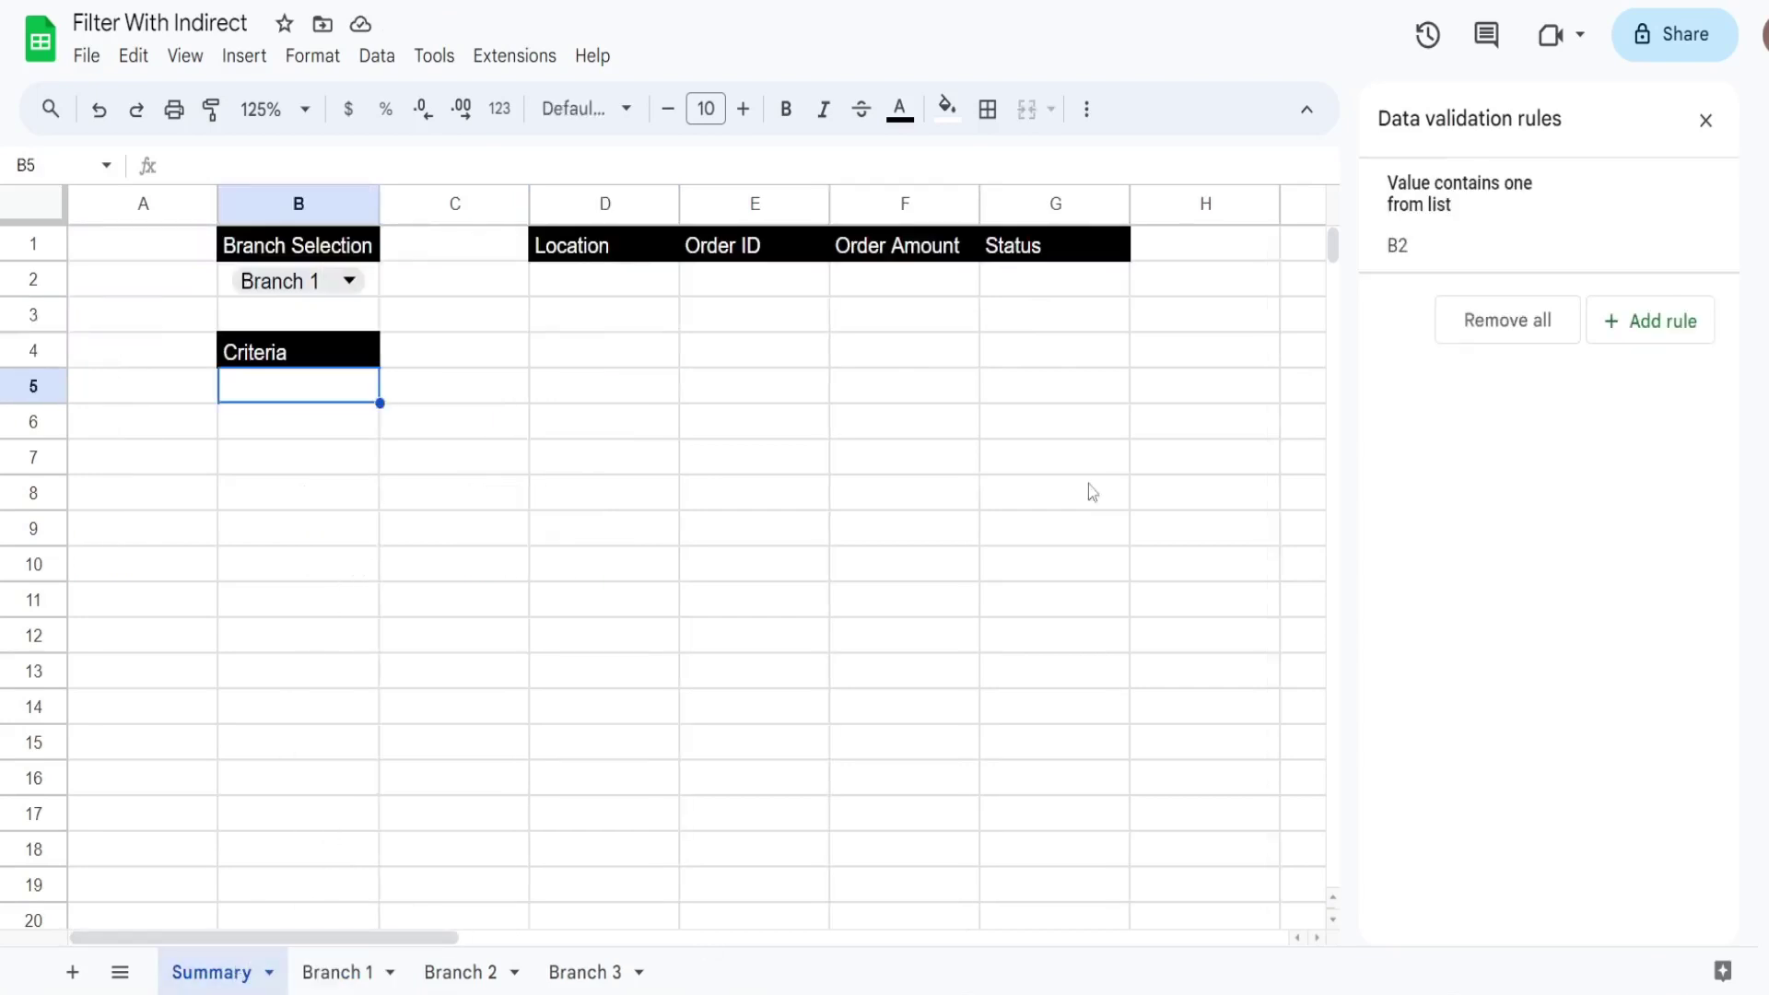
double_click(279, 399)
Add a Complete/Pending dropdown rule to B5 and select Complete.
click(1627, 341)
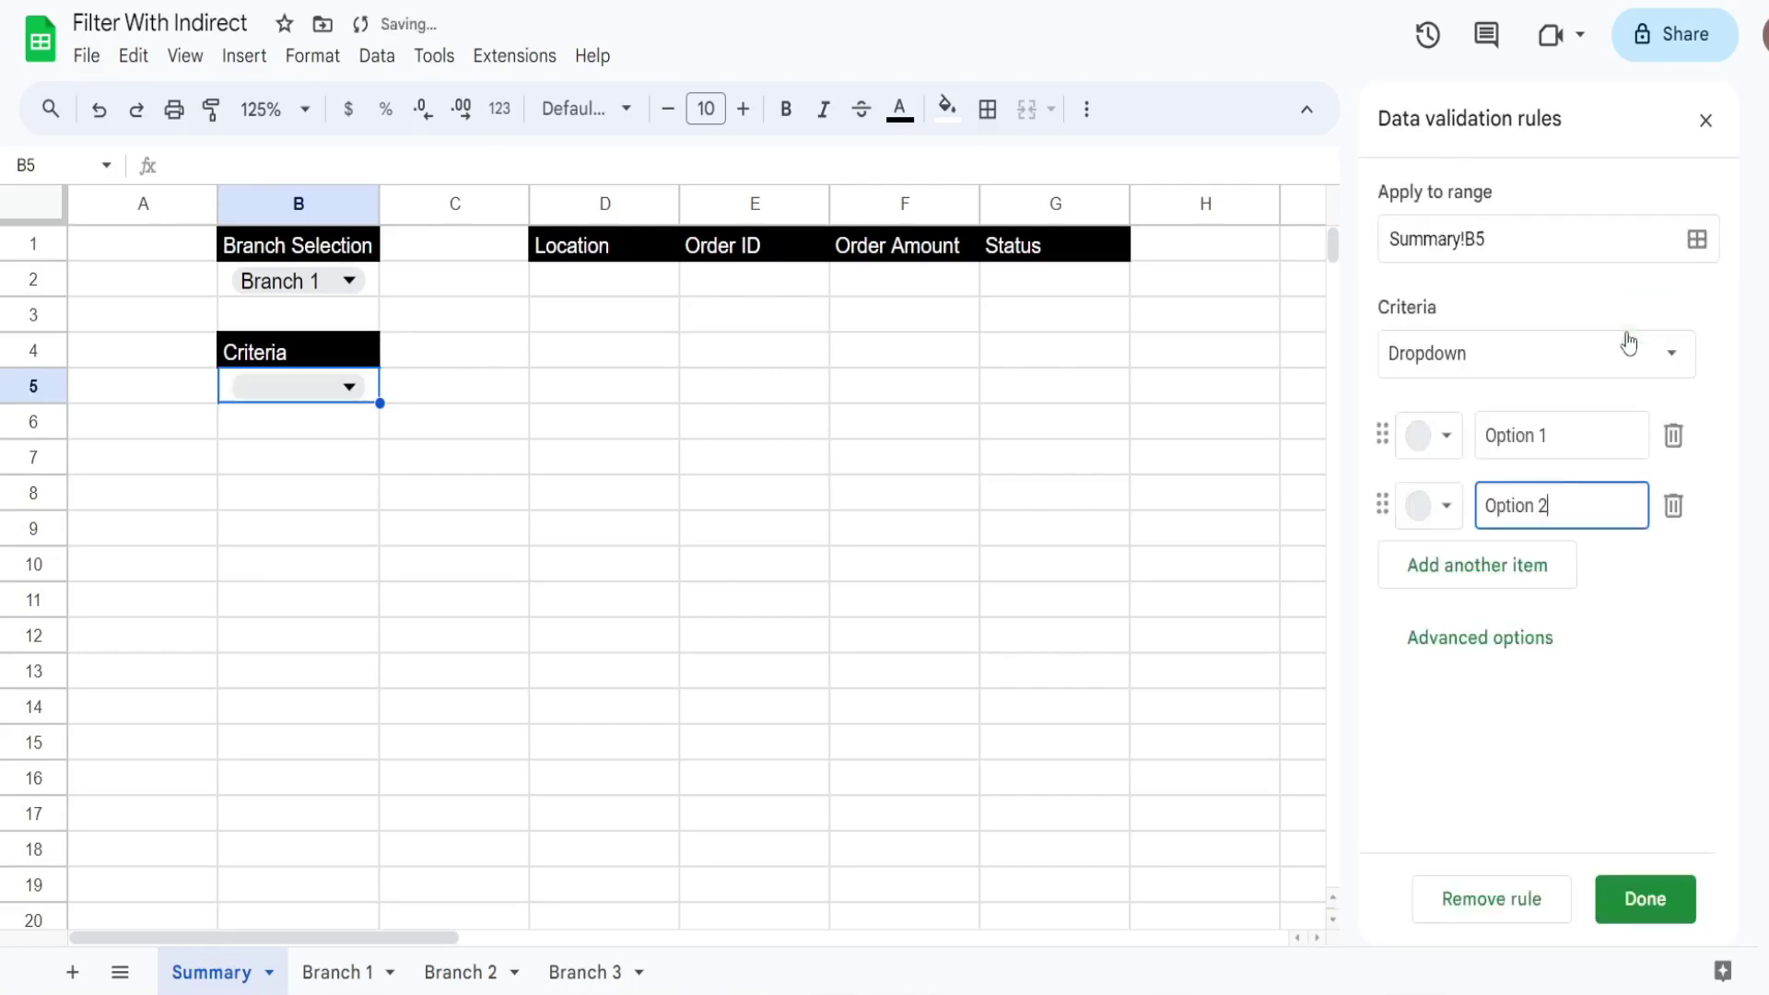
click(1579, 442)
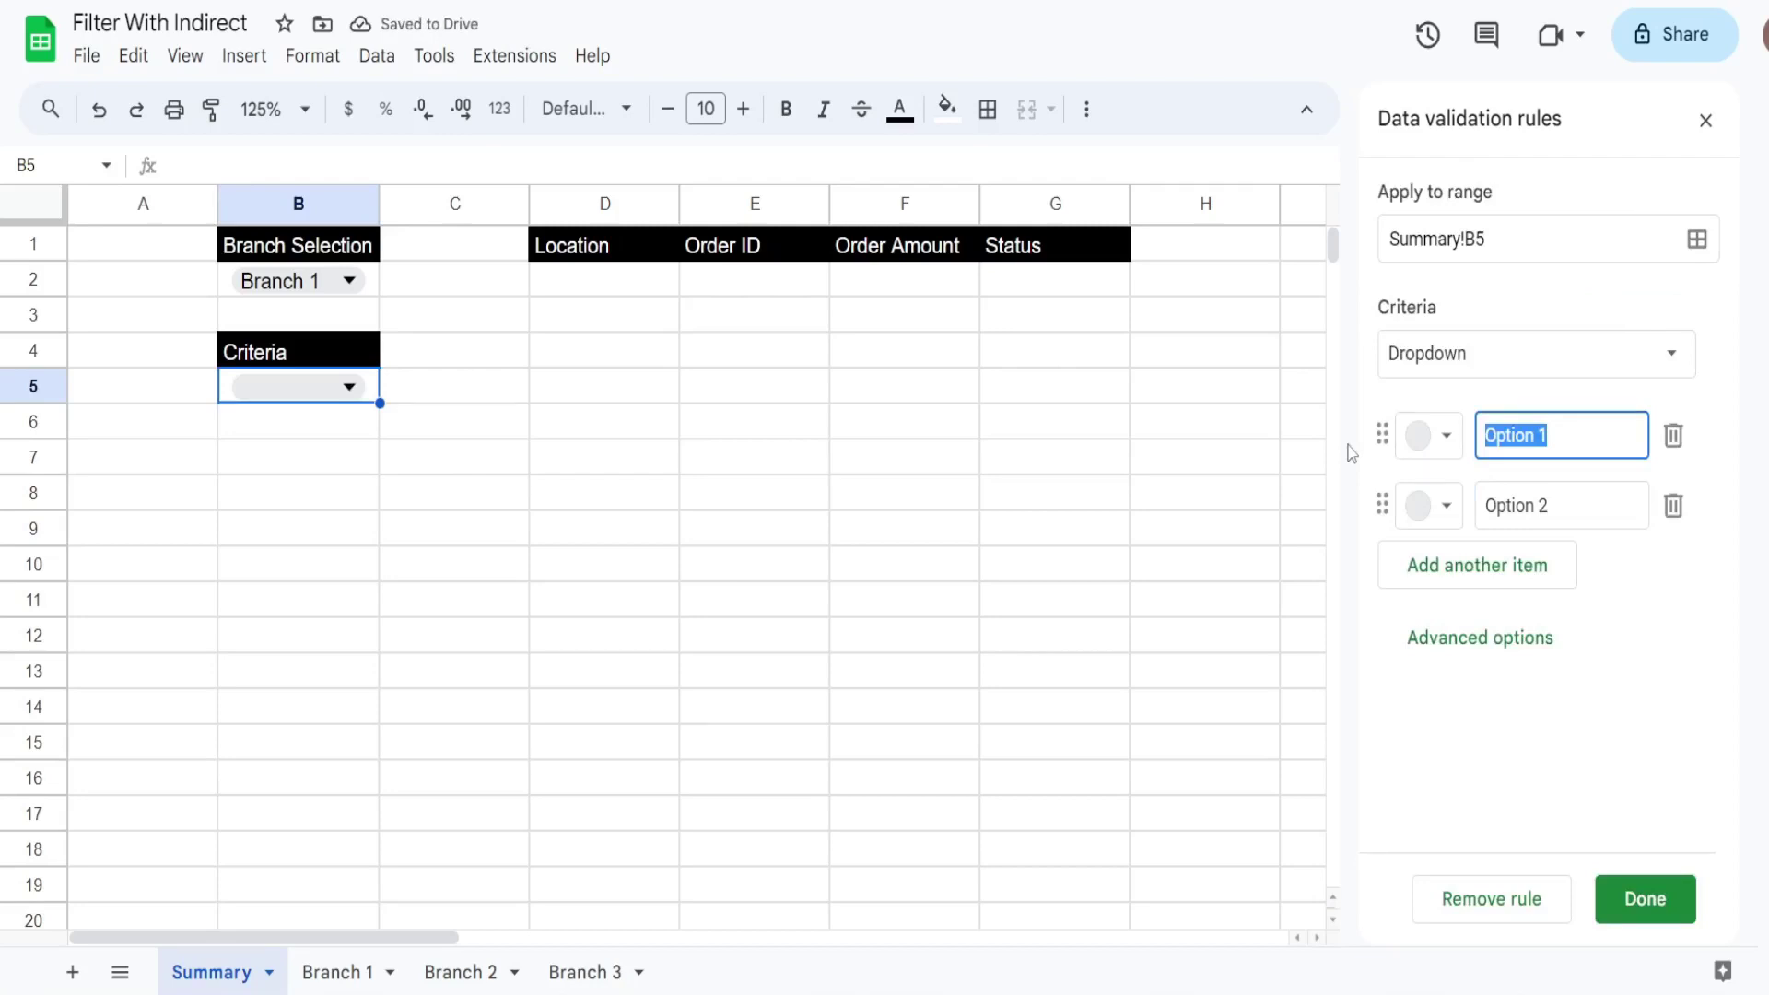
text(Complete)
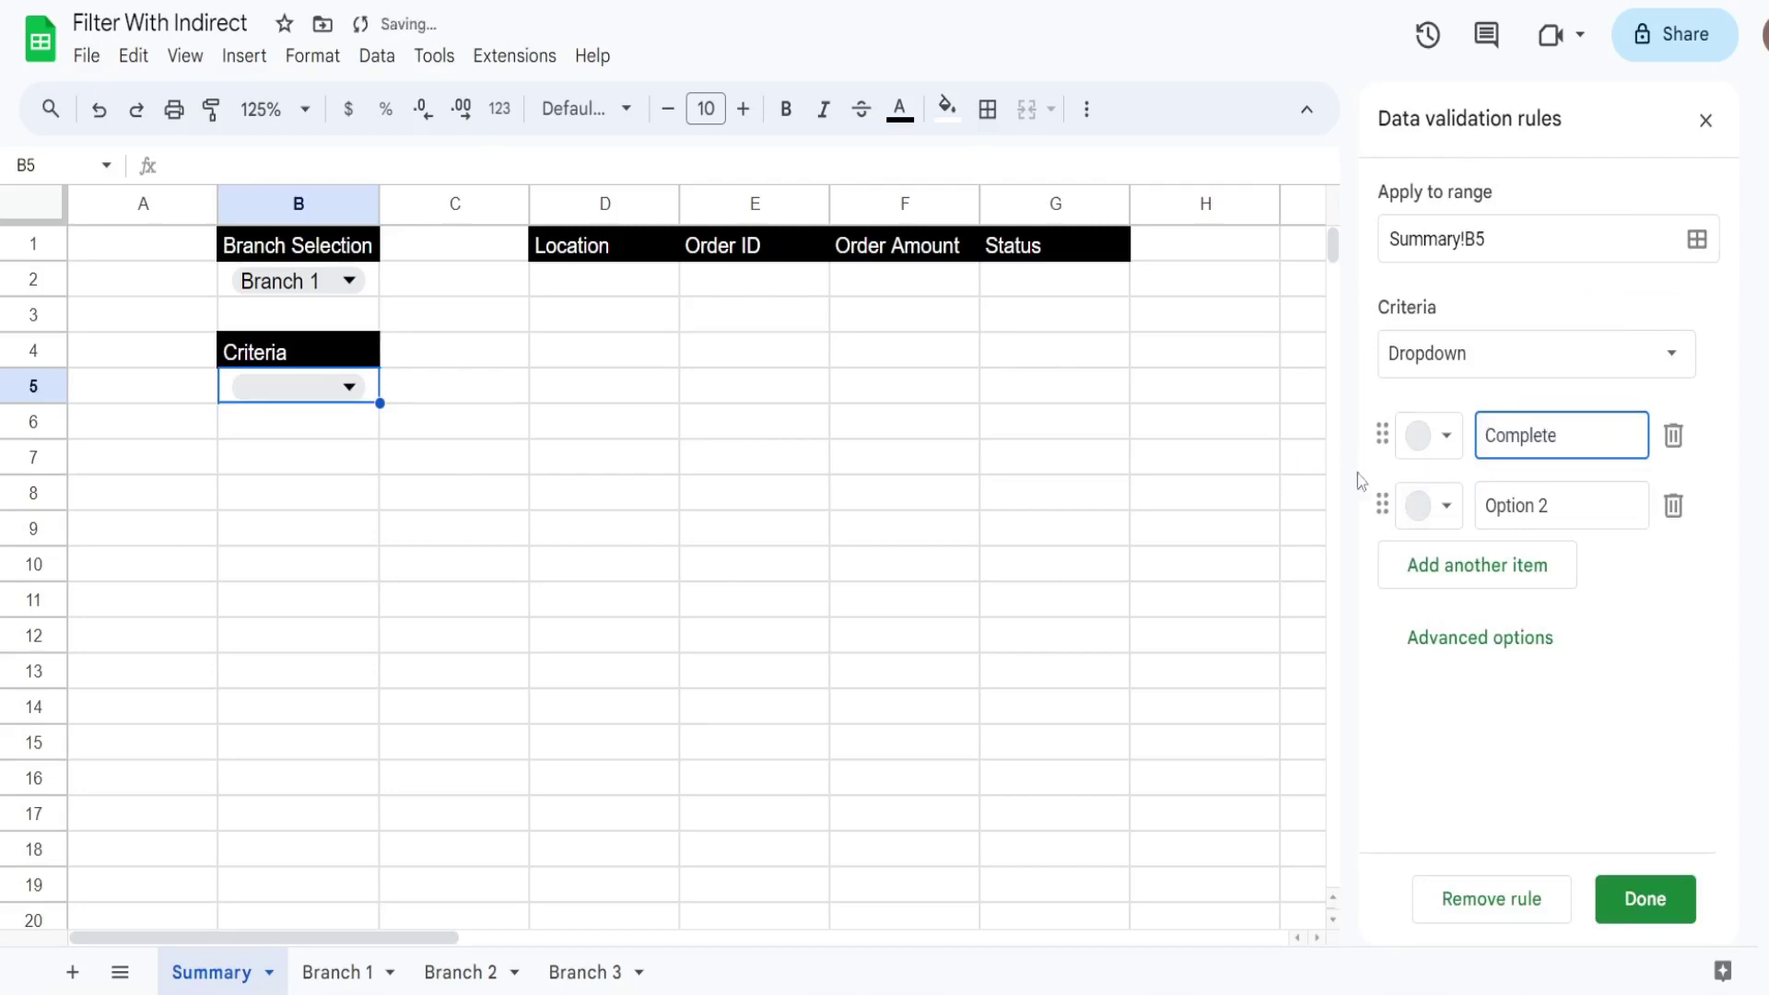
click(1603, 509)
text(Pending)
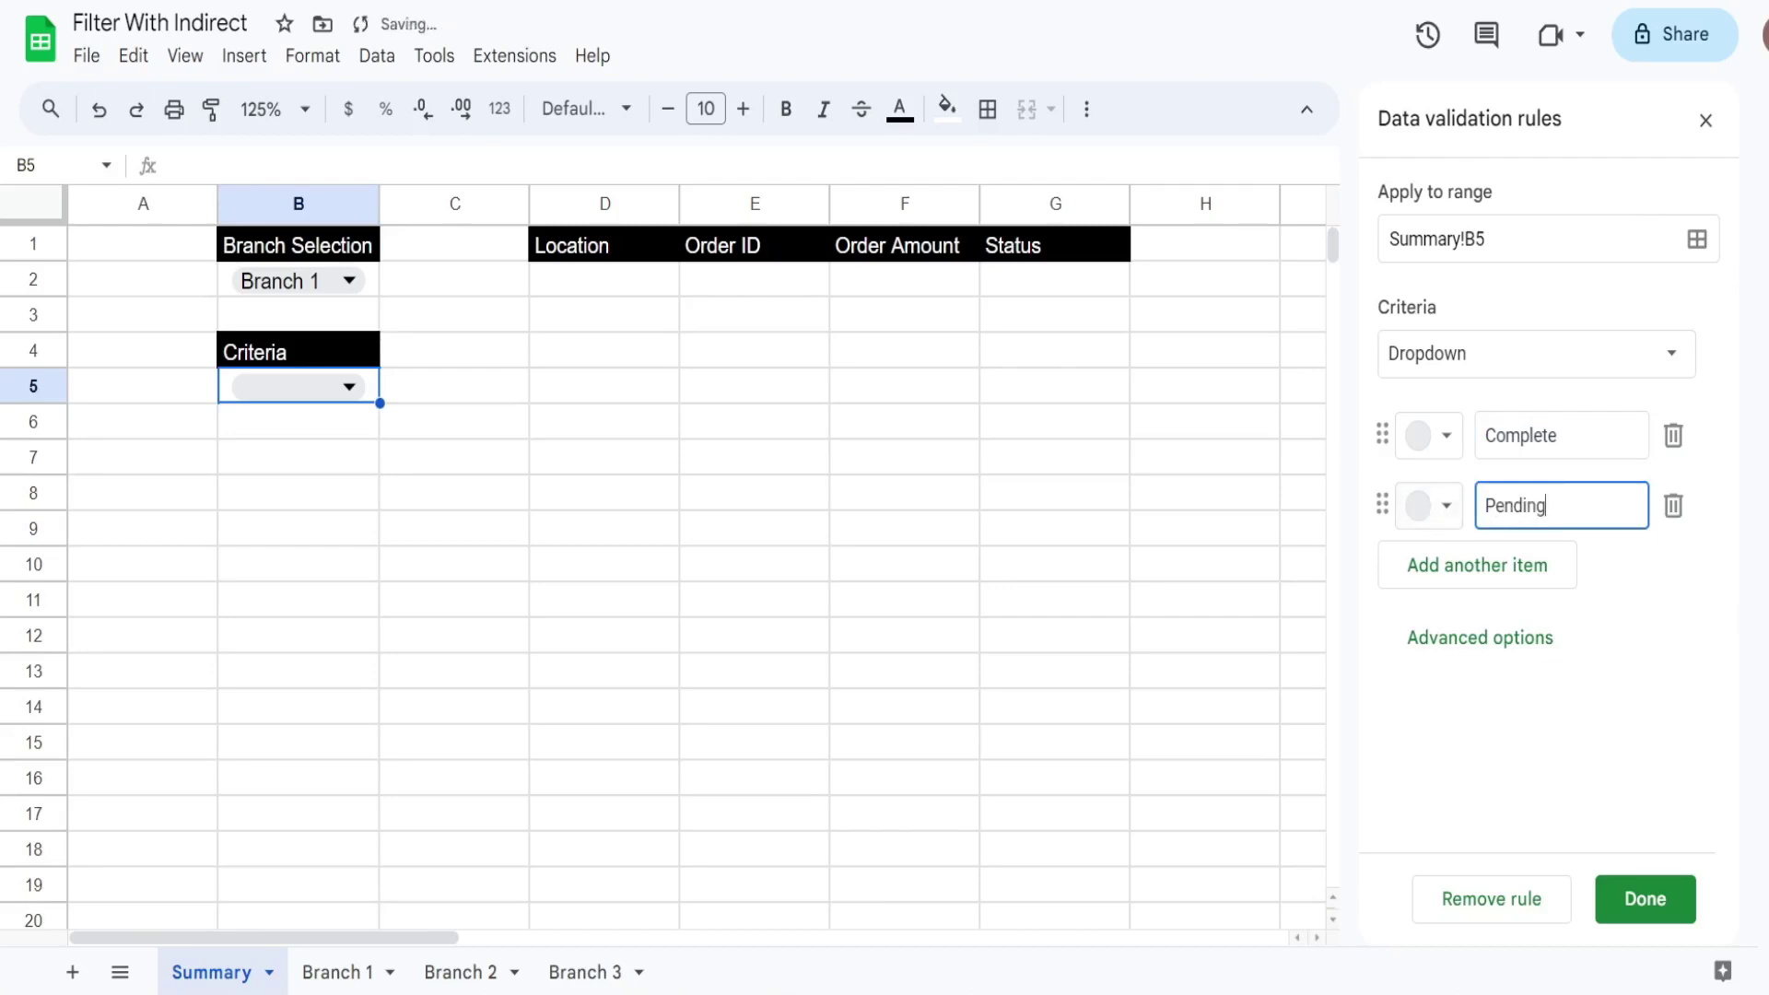
click(1648, 898)
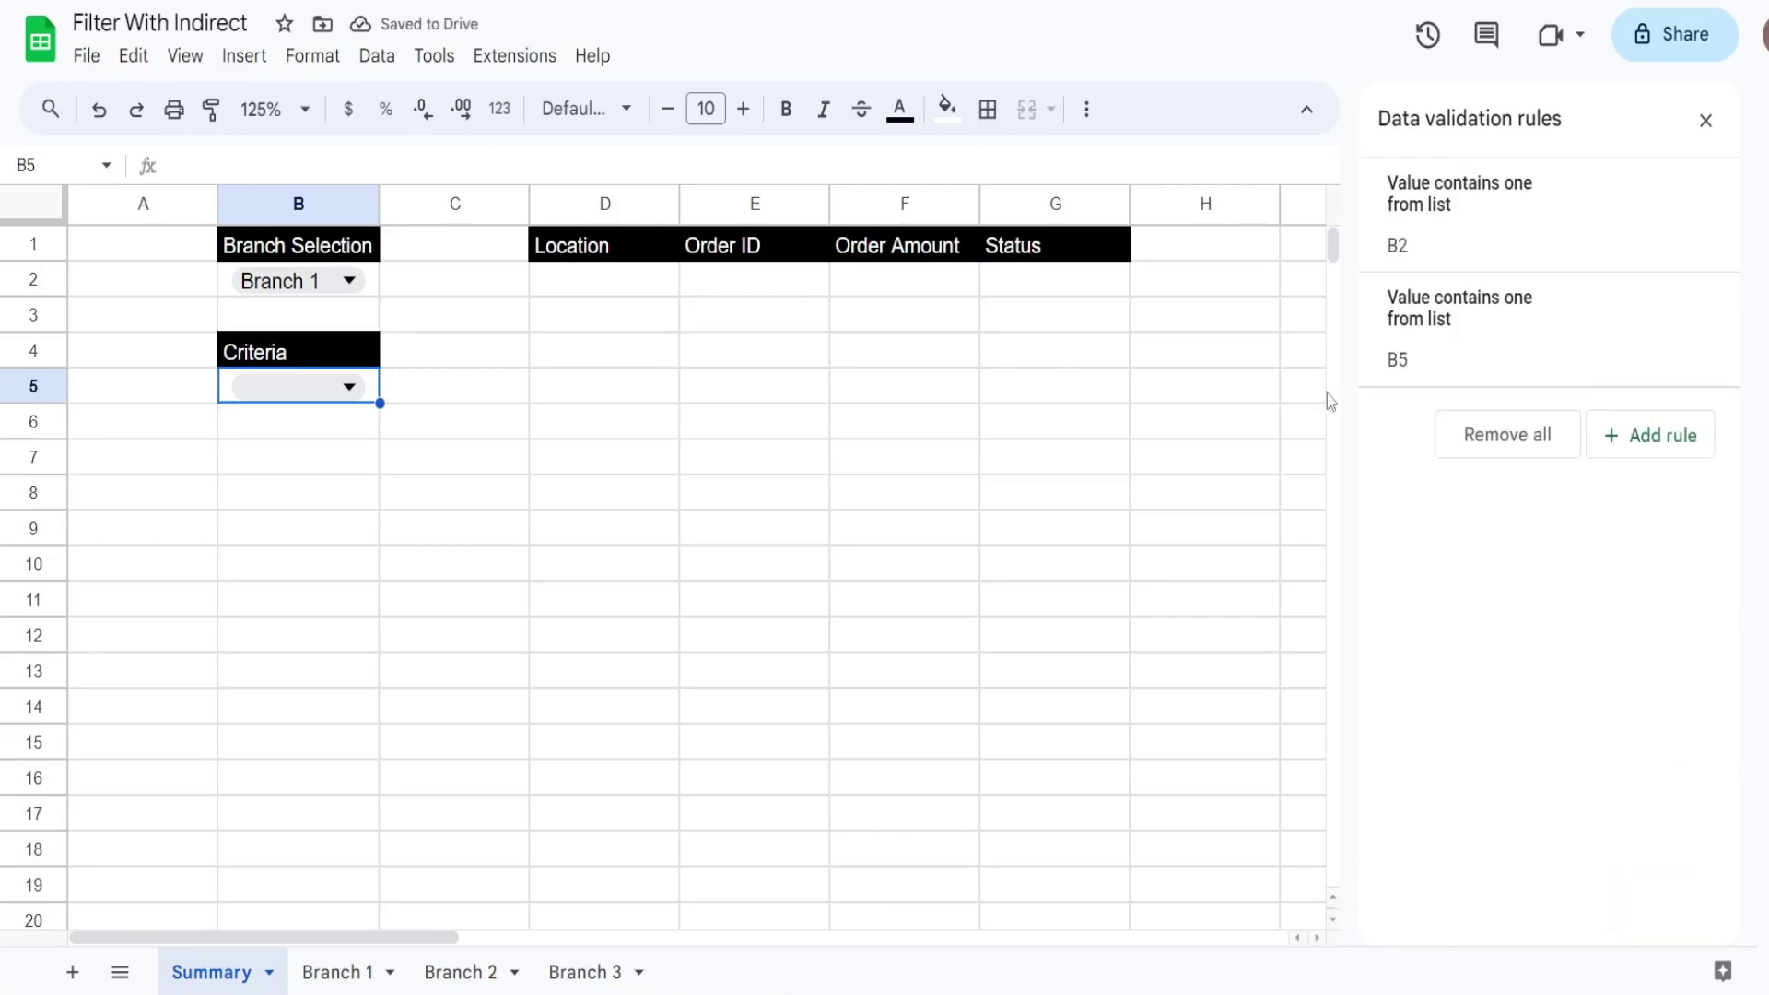
click(339, 400)
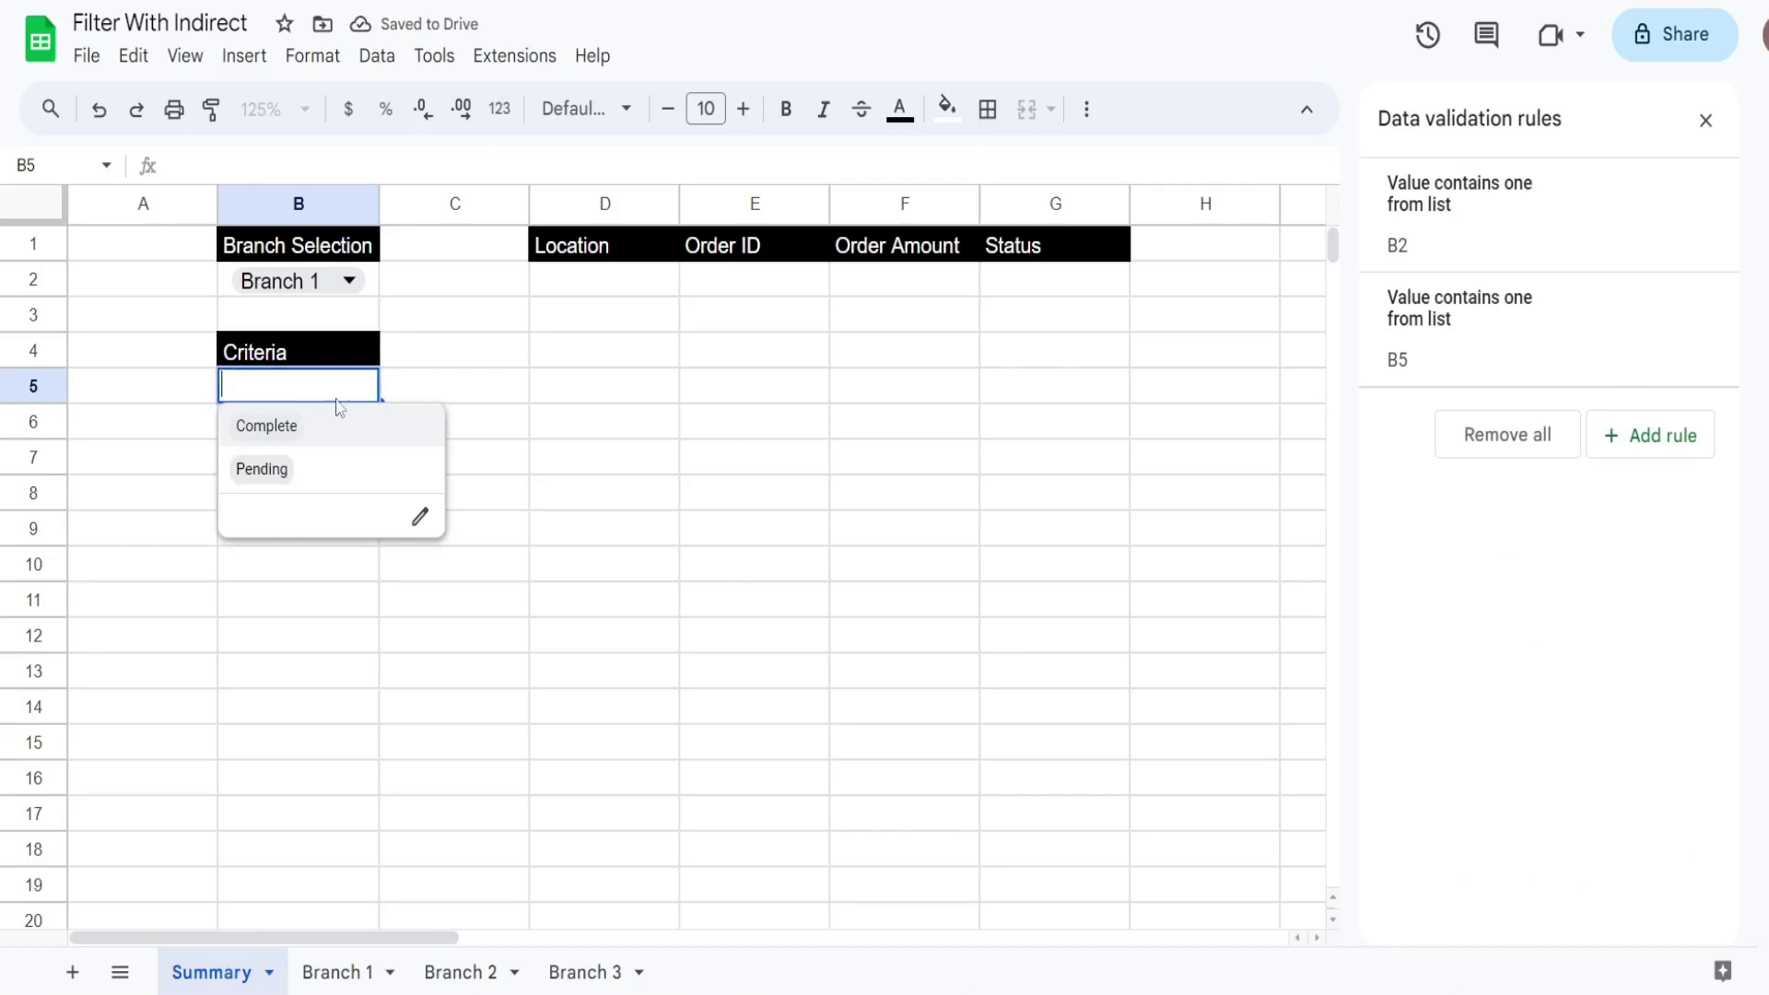
click(288, 435)
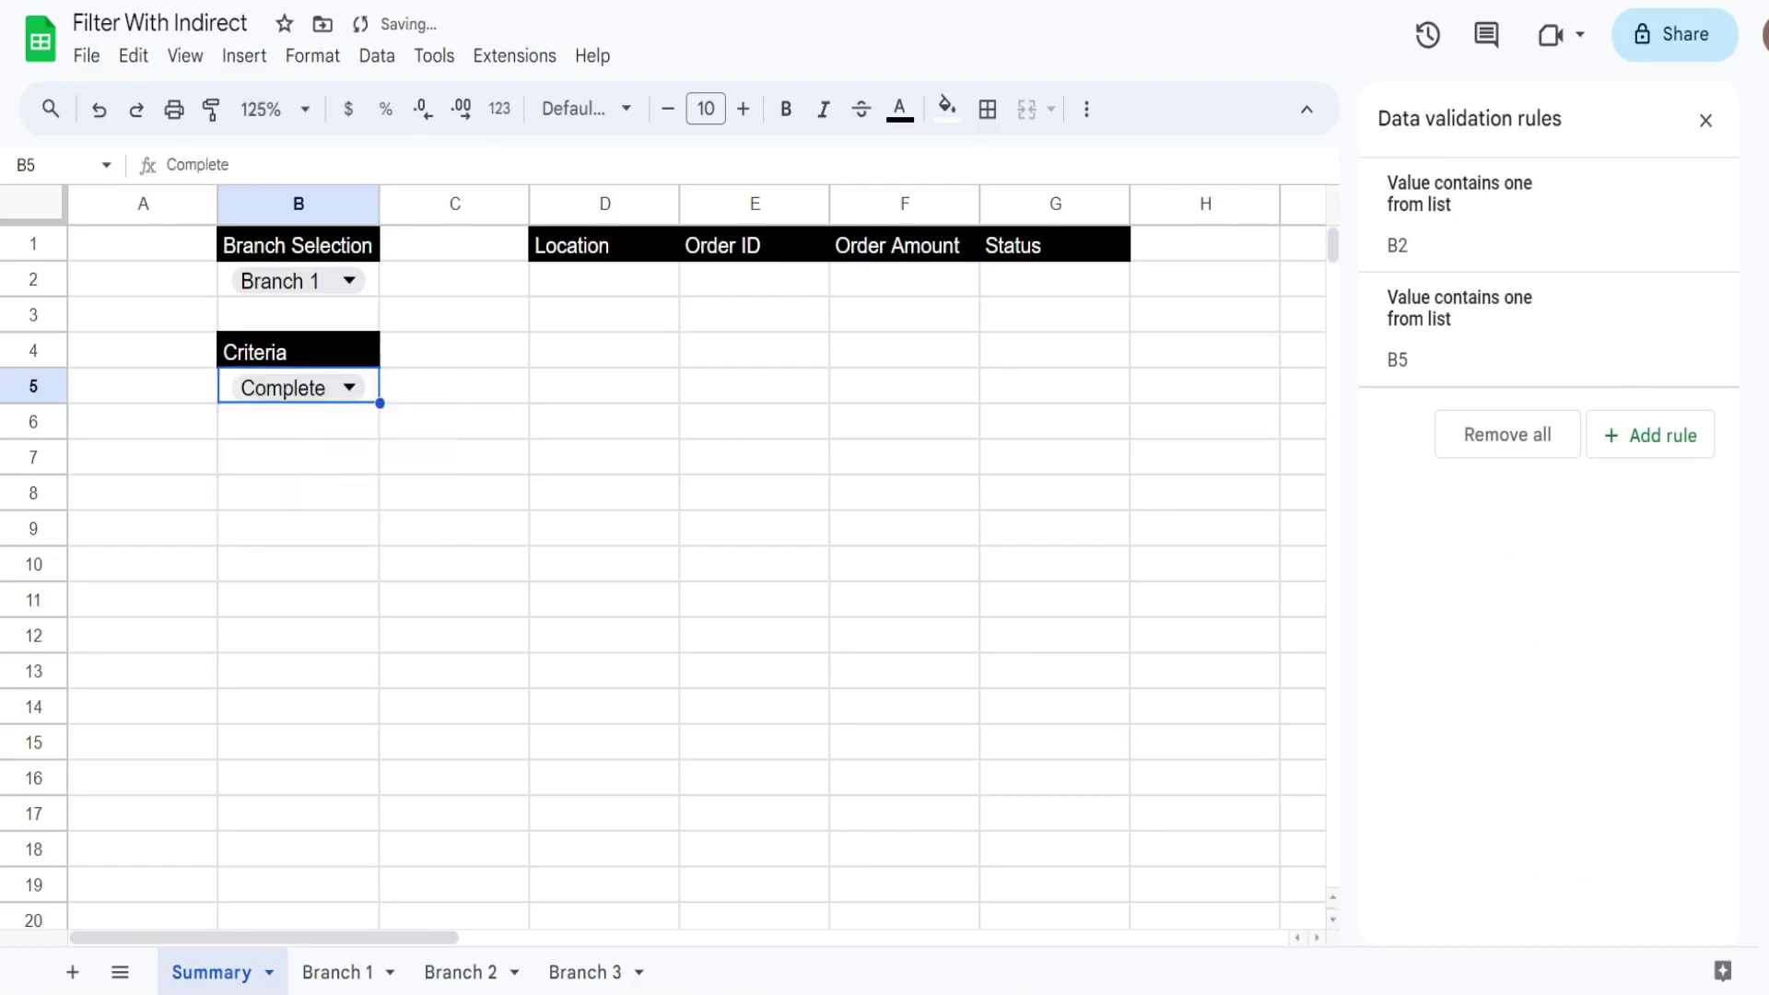
Close the Data validation rules sidebar.
click(603, 277)
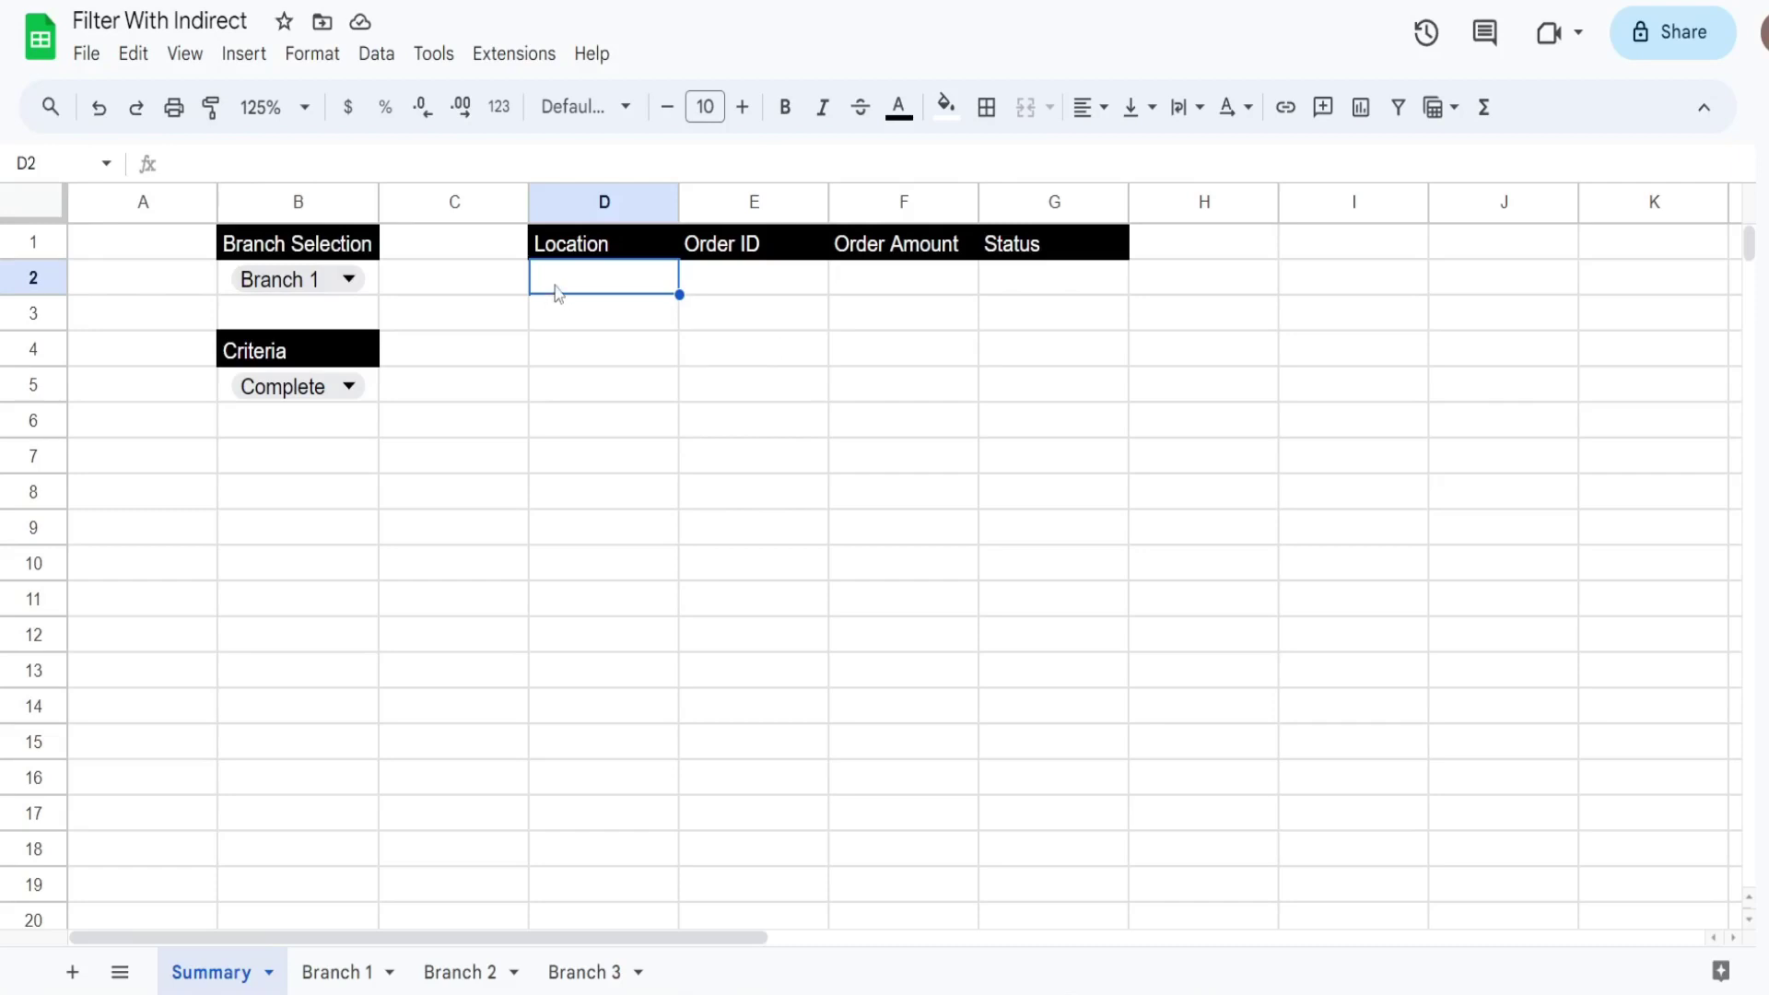
Enter =FILTER('Branch 1'!A:D,'Branch 1'!D:D=B5) in D2 to list Branch 1's matching orders.
text(=Filt)
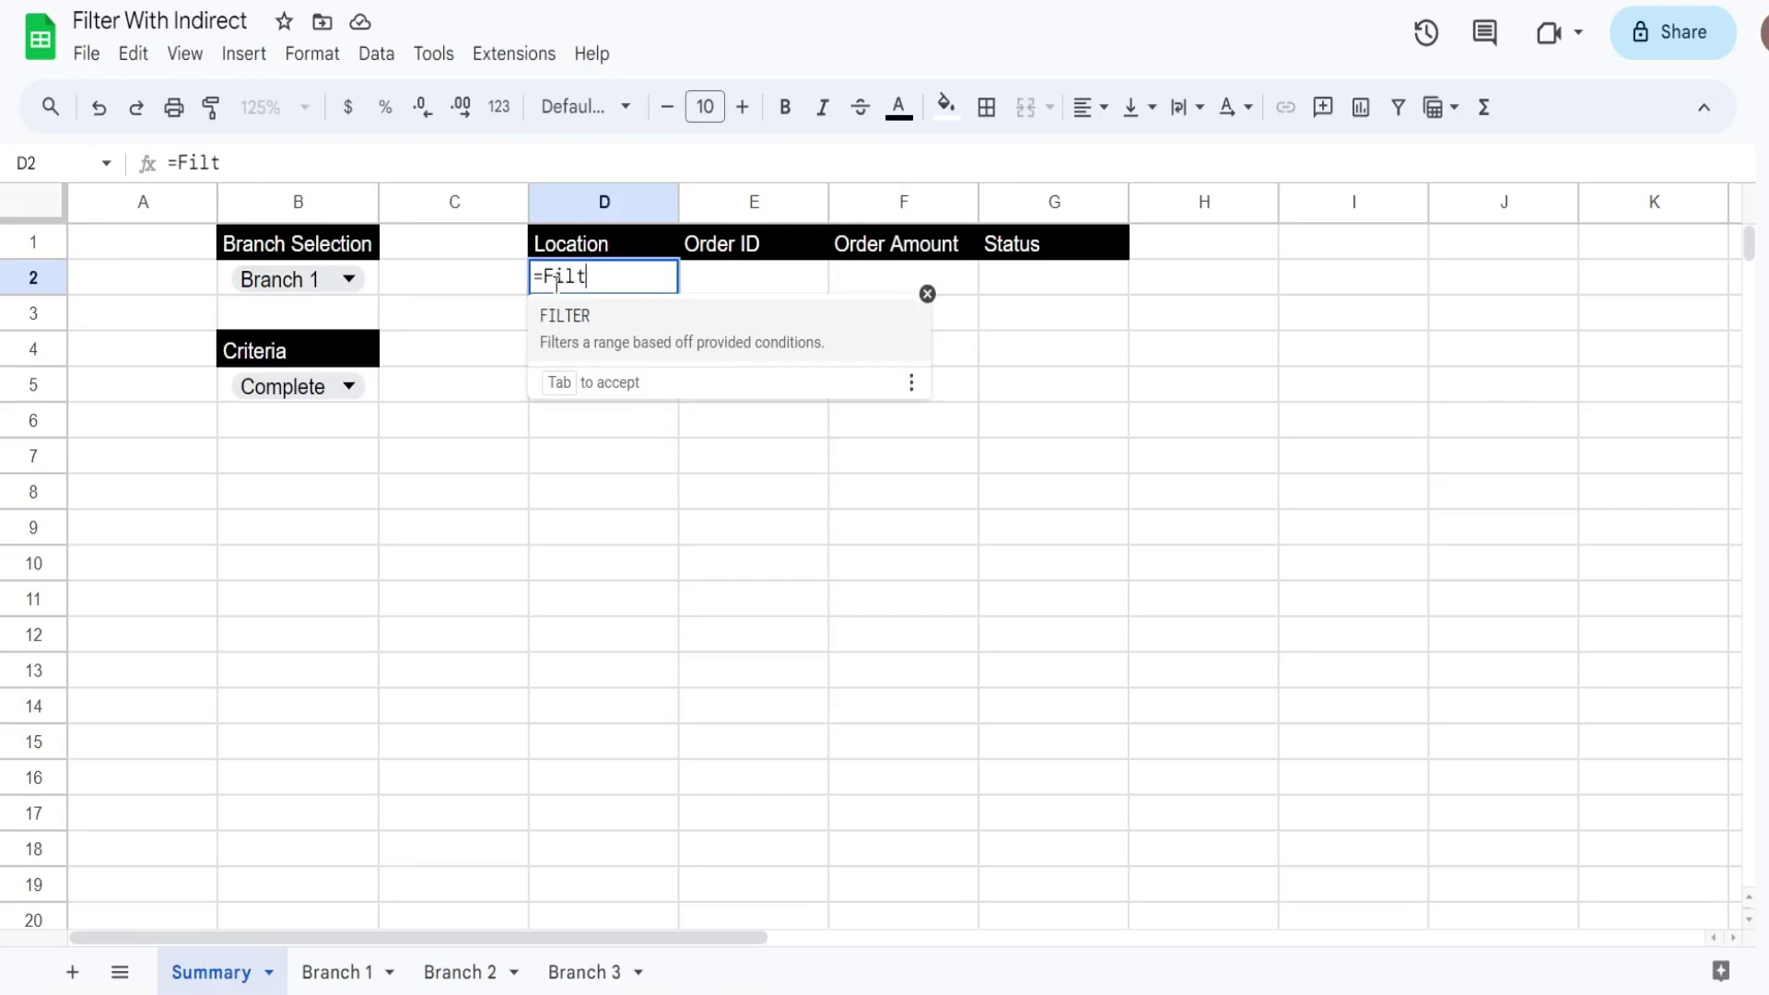
key(Tab)
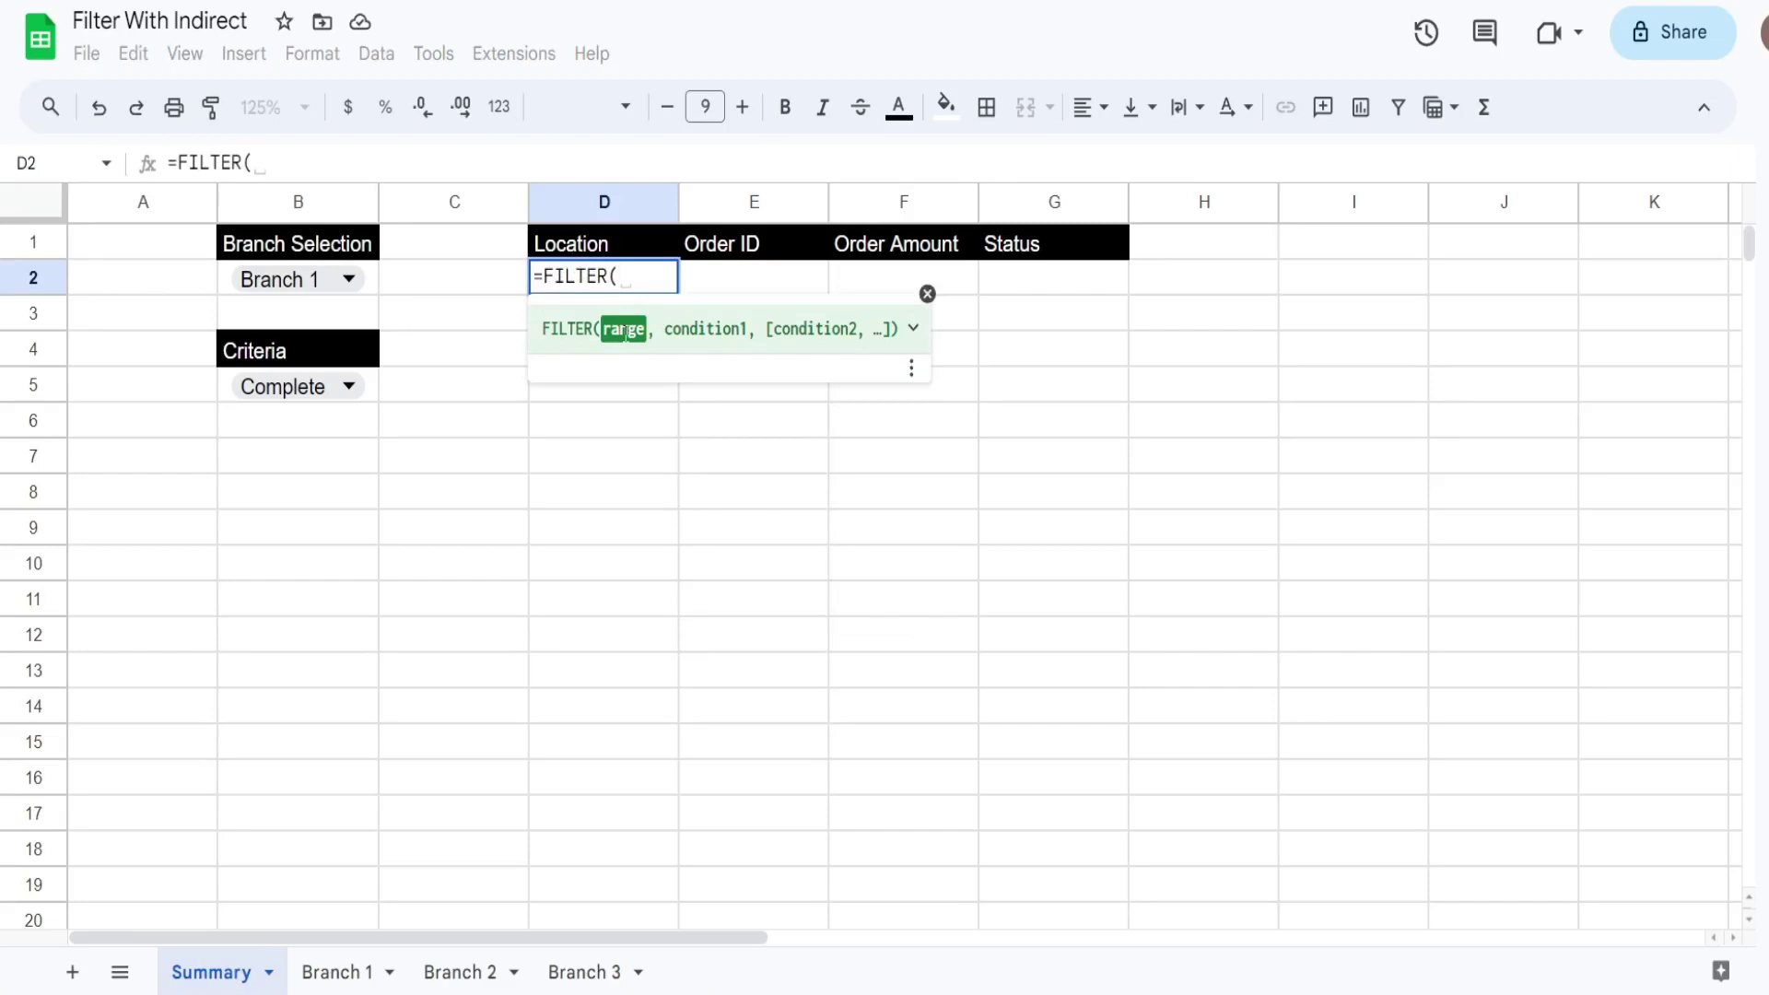
click(341, 972)
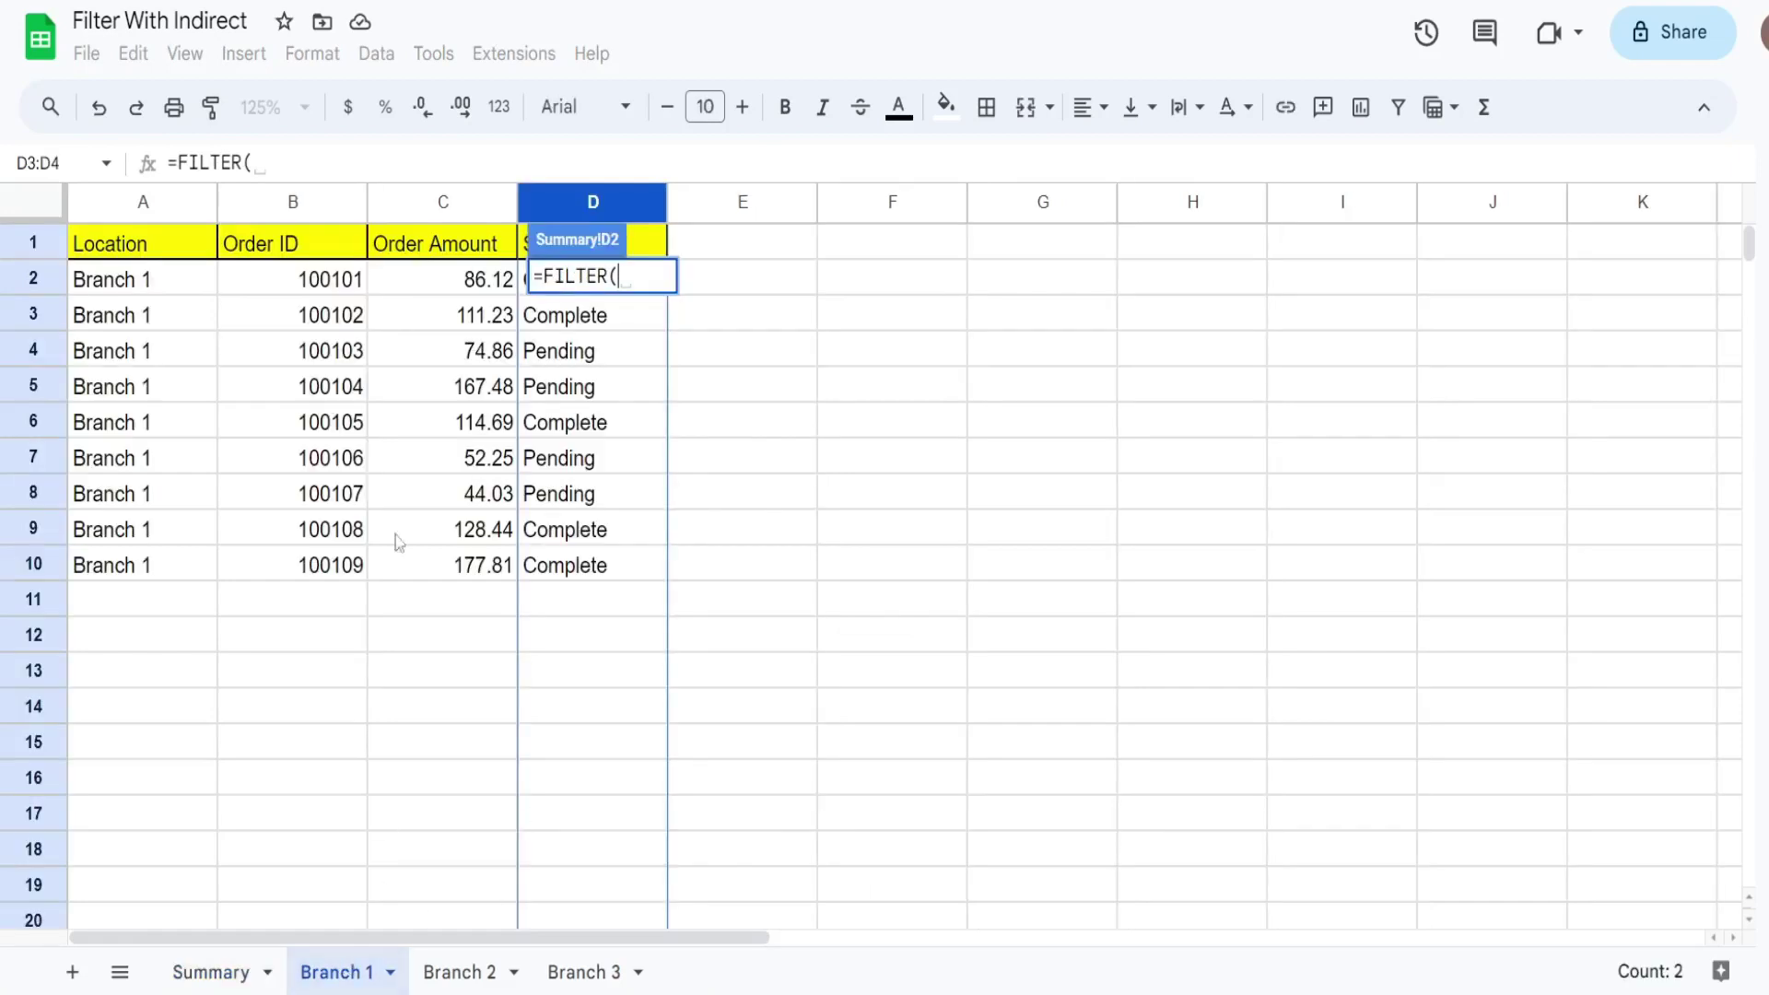
drag(131, 214, 623, 217)
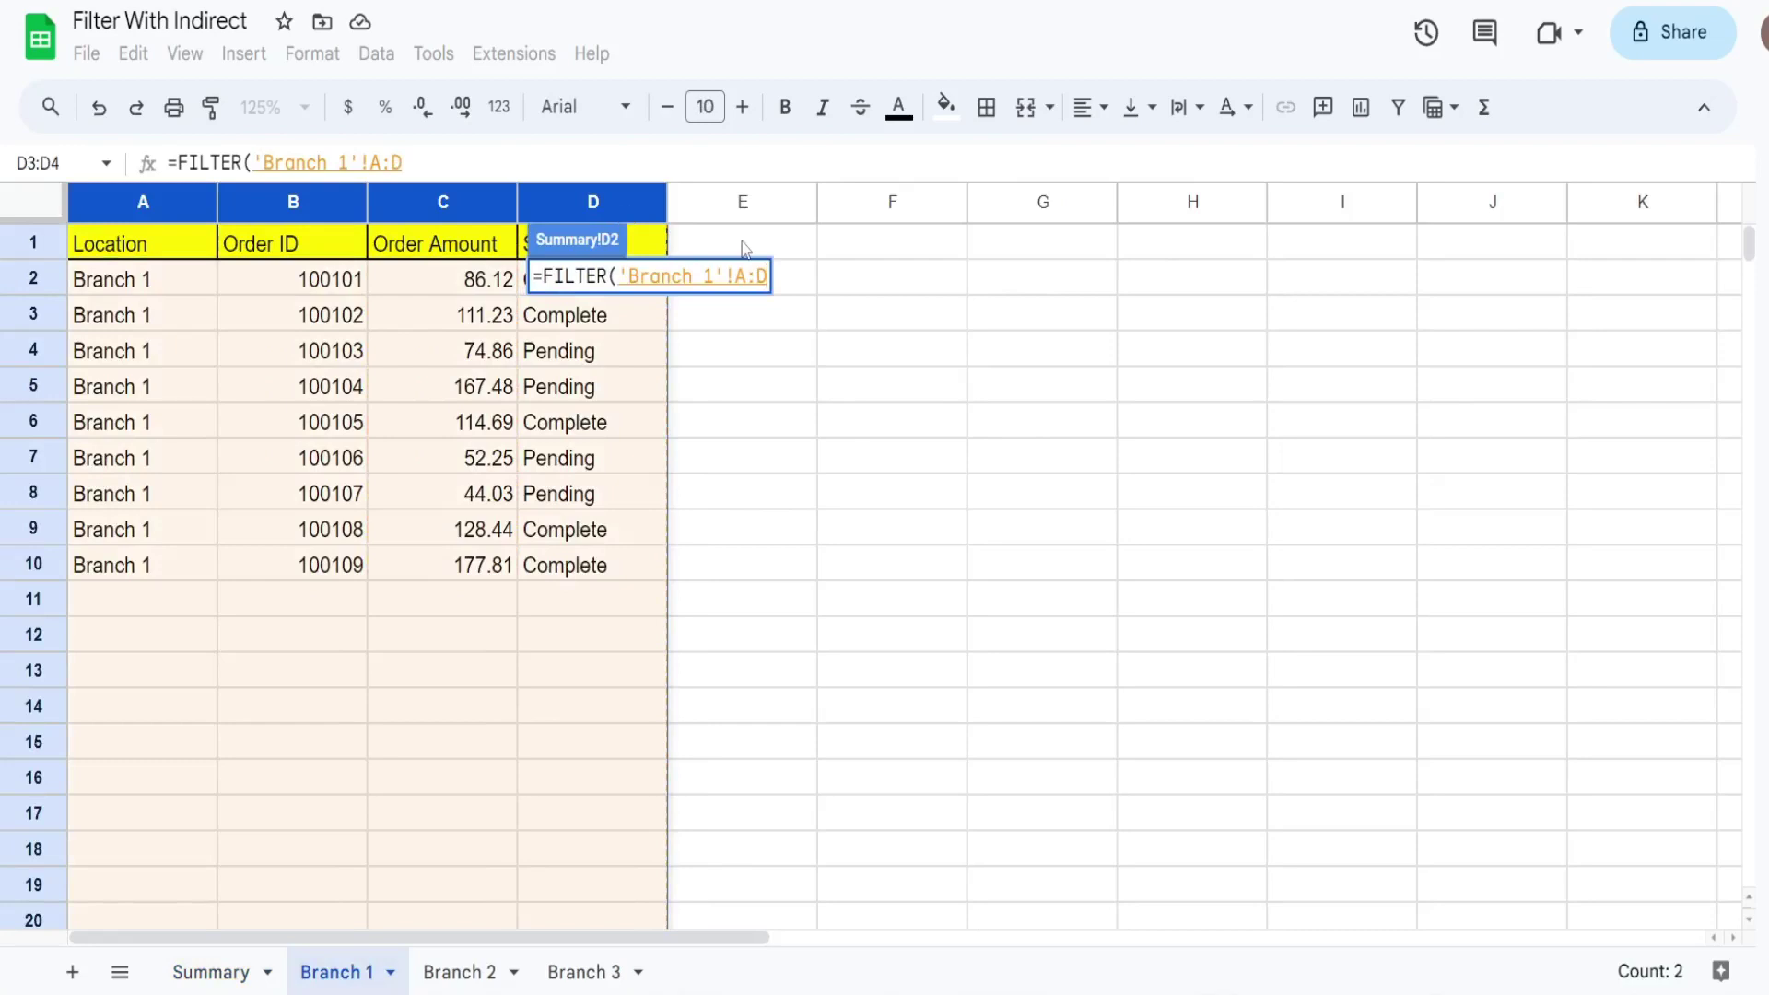
text(,)
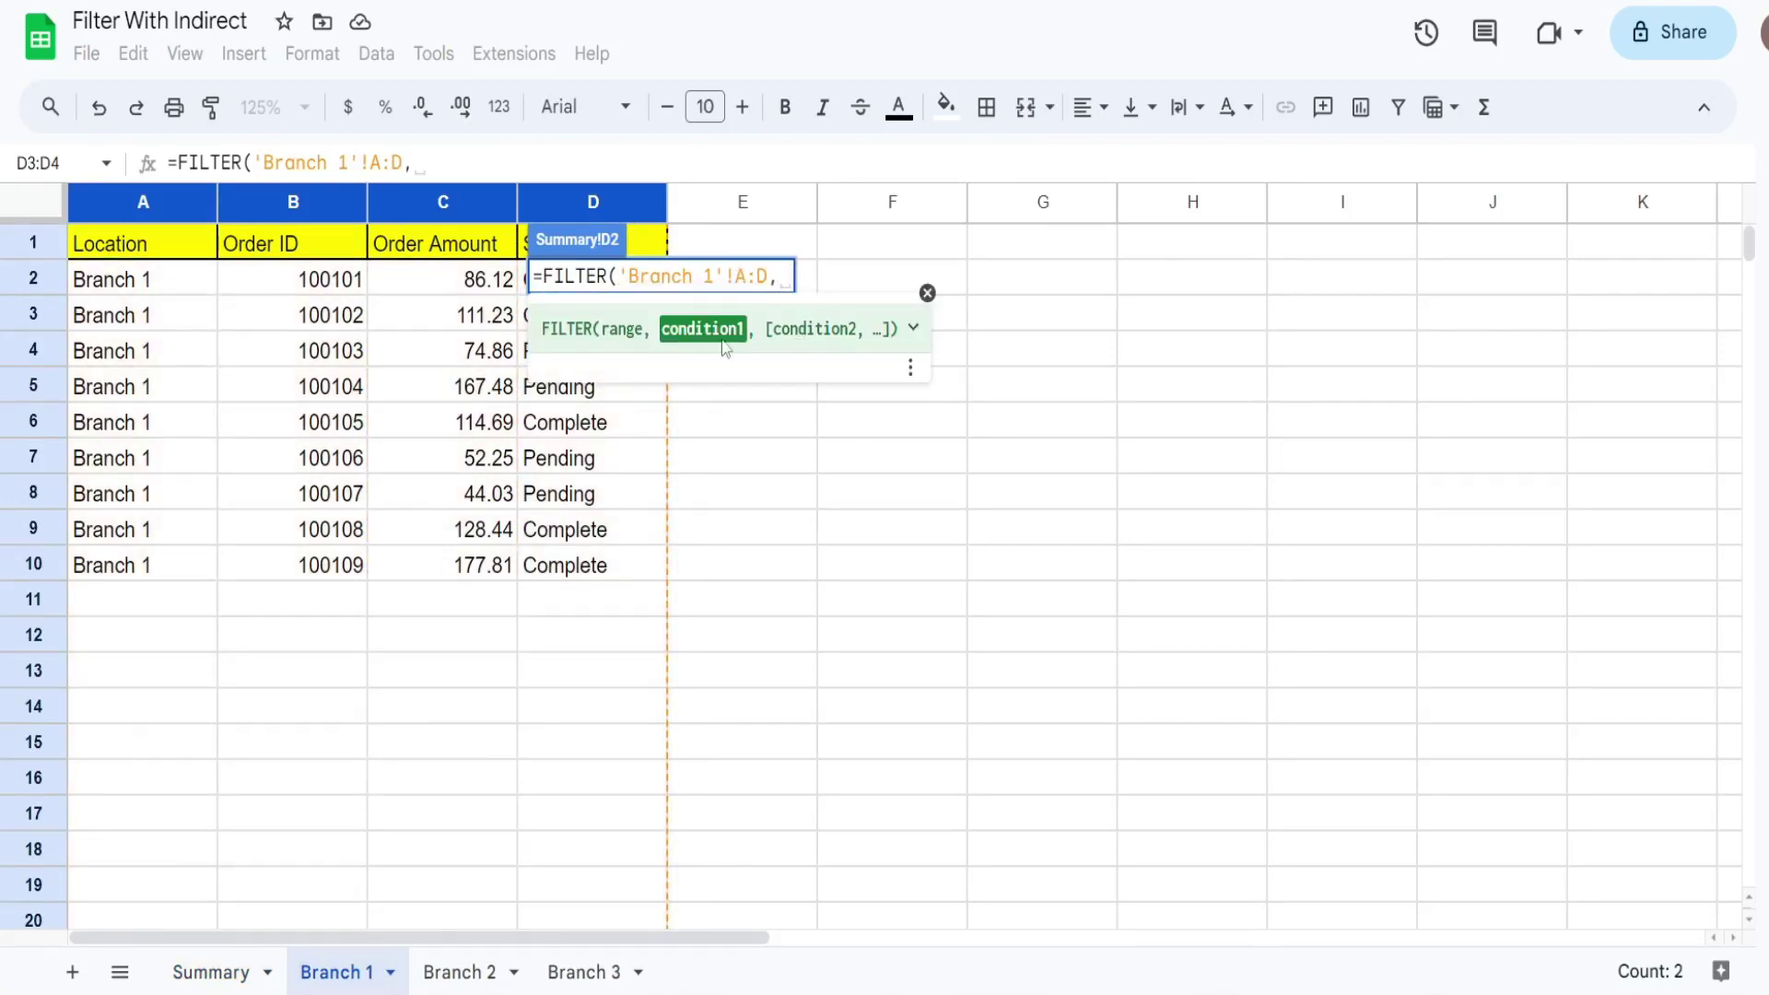
click(599, 201)
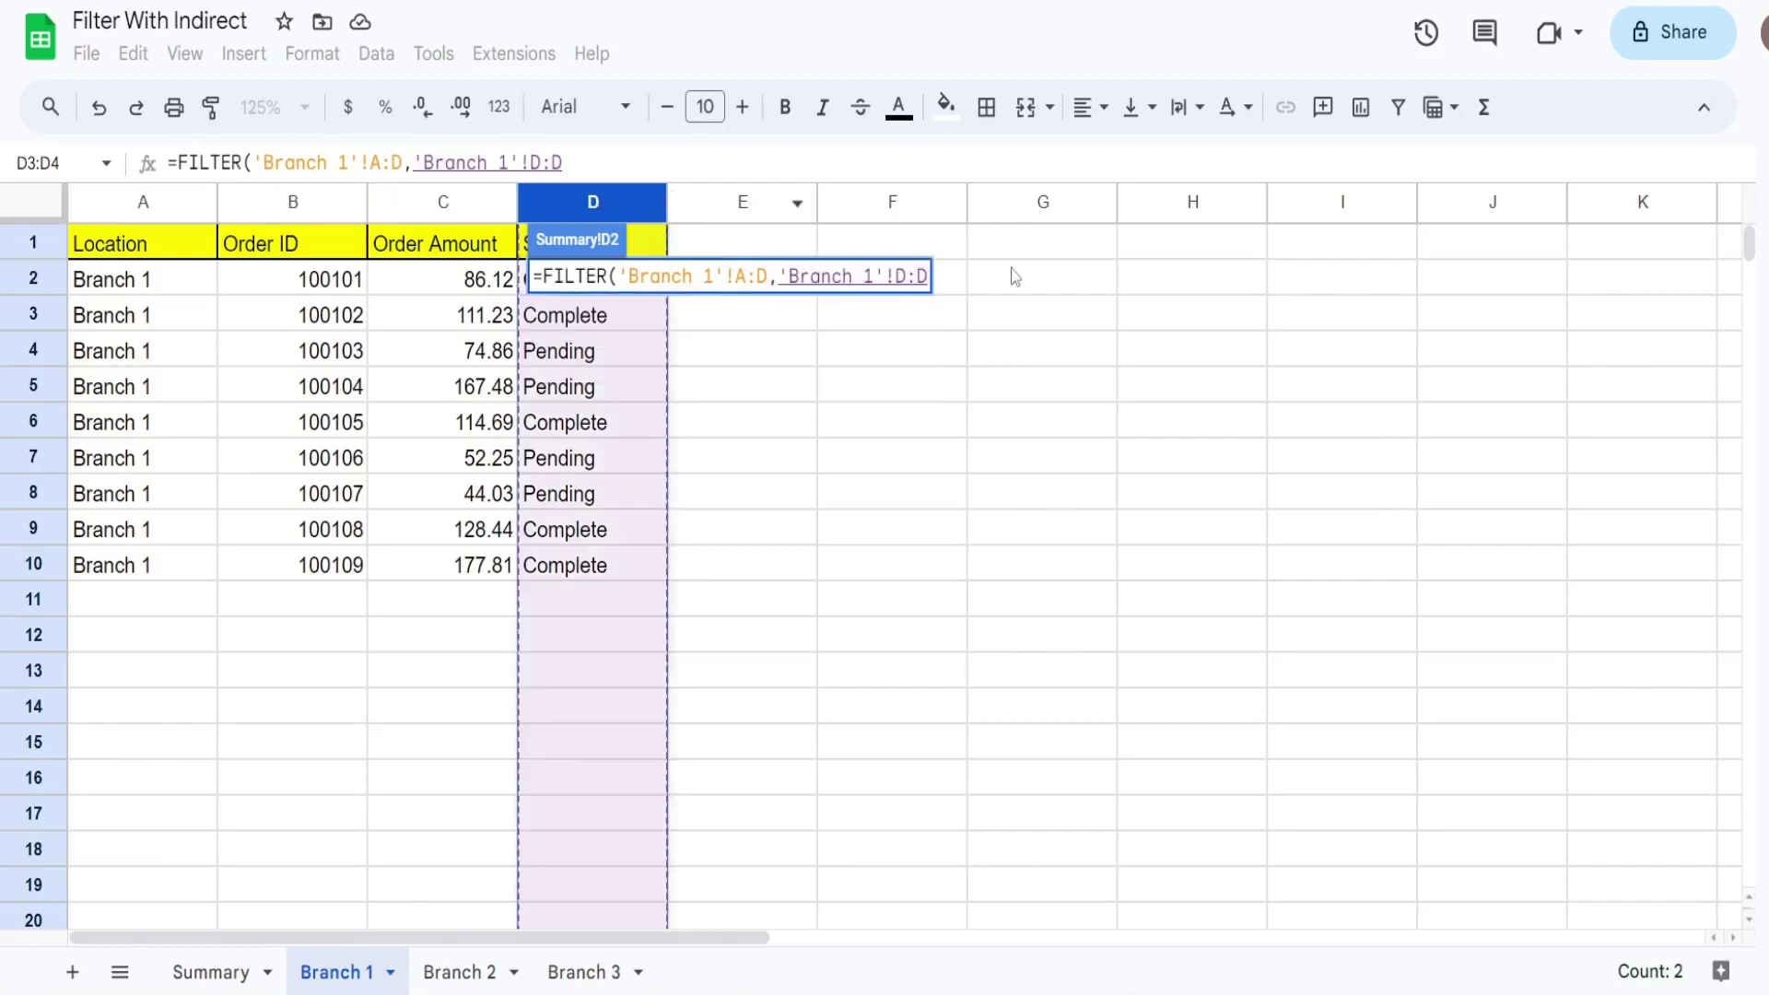
text(=)
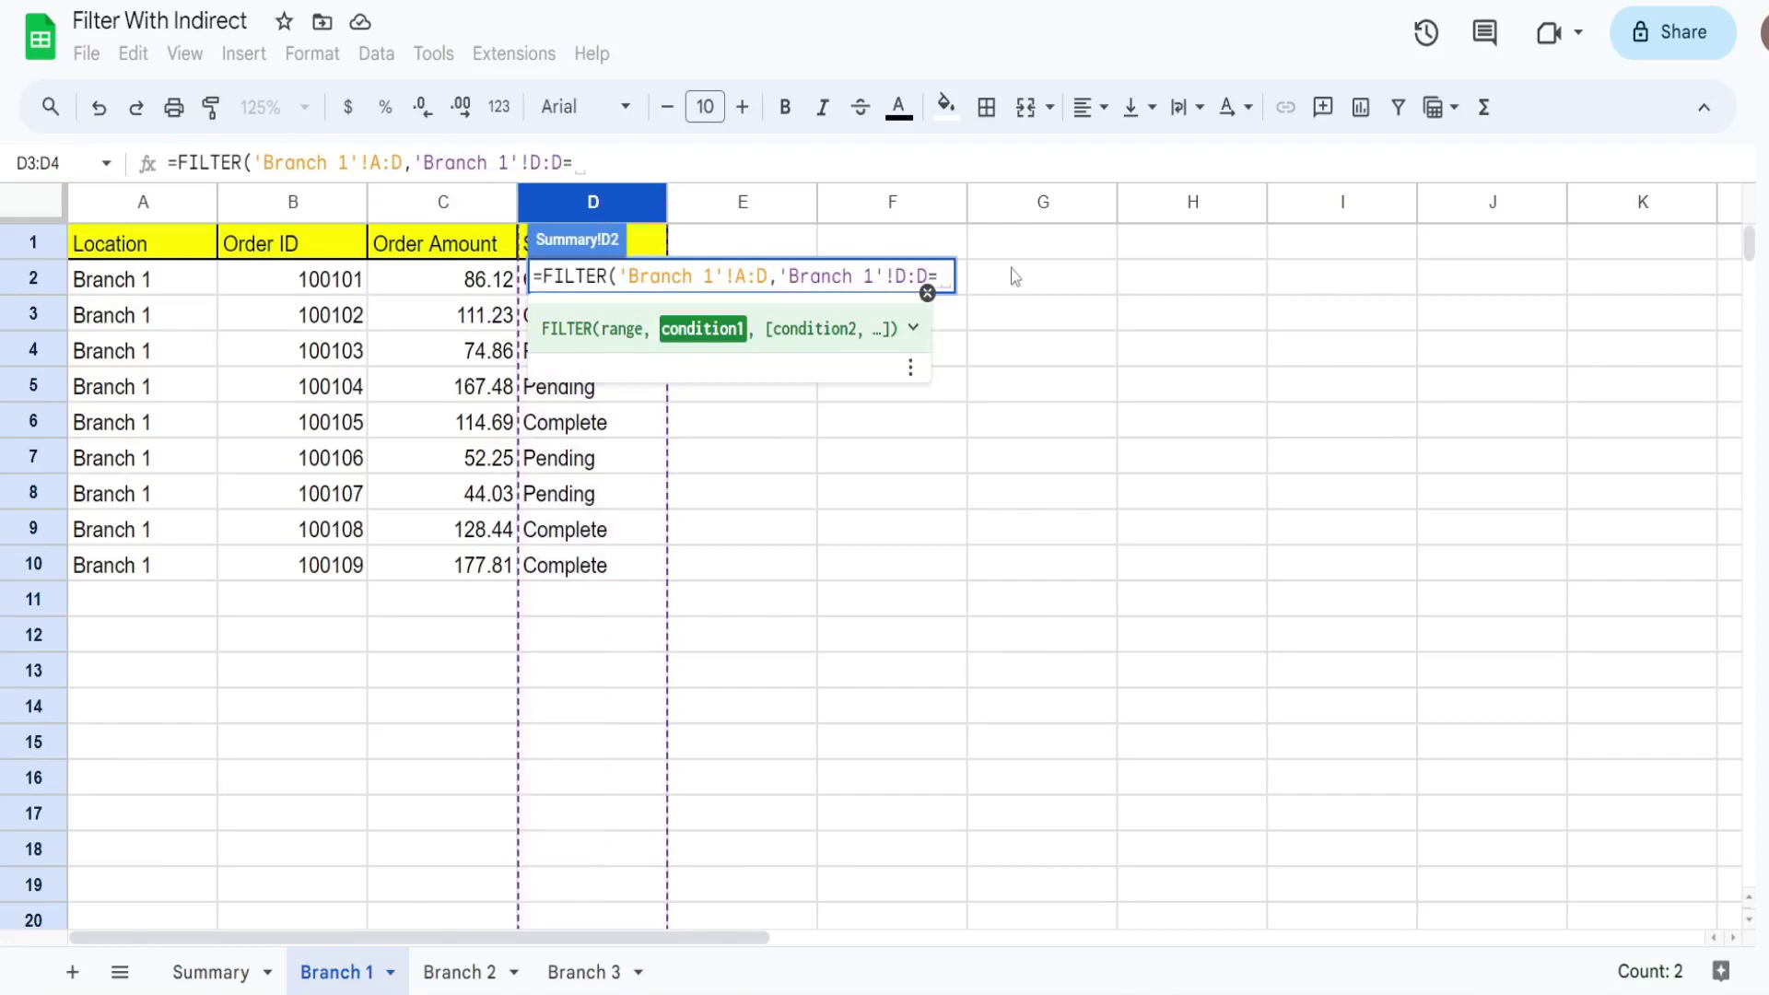
click(211, 972)
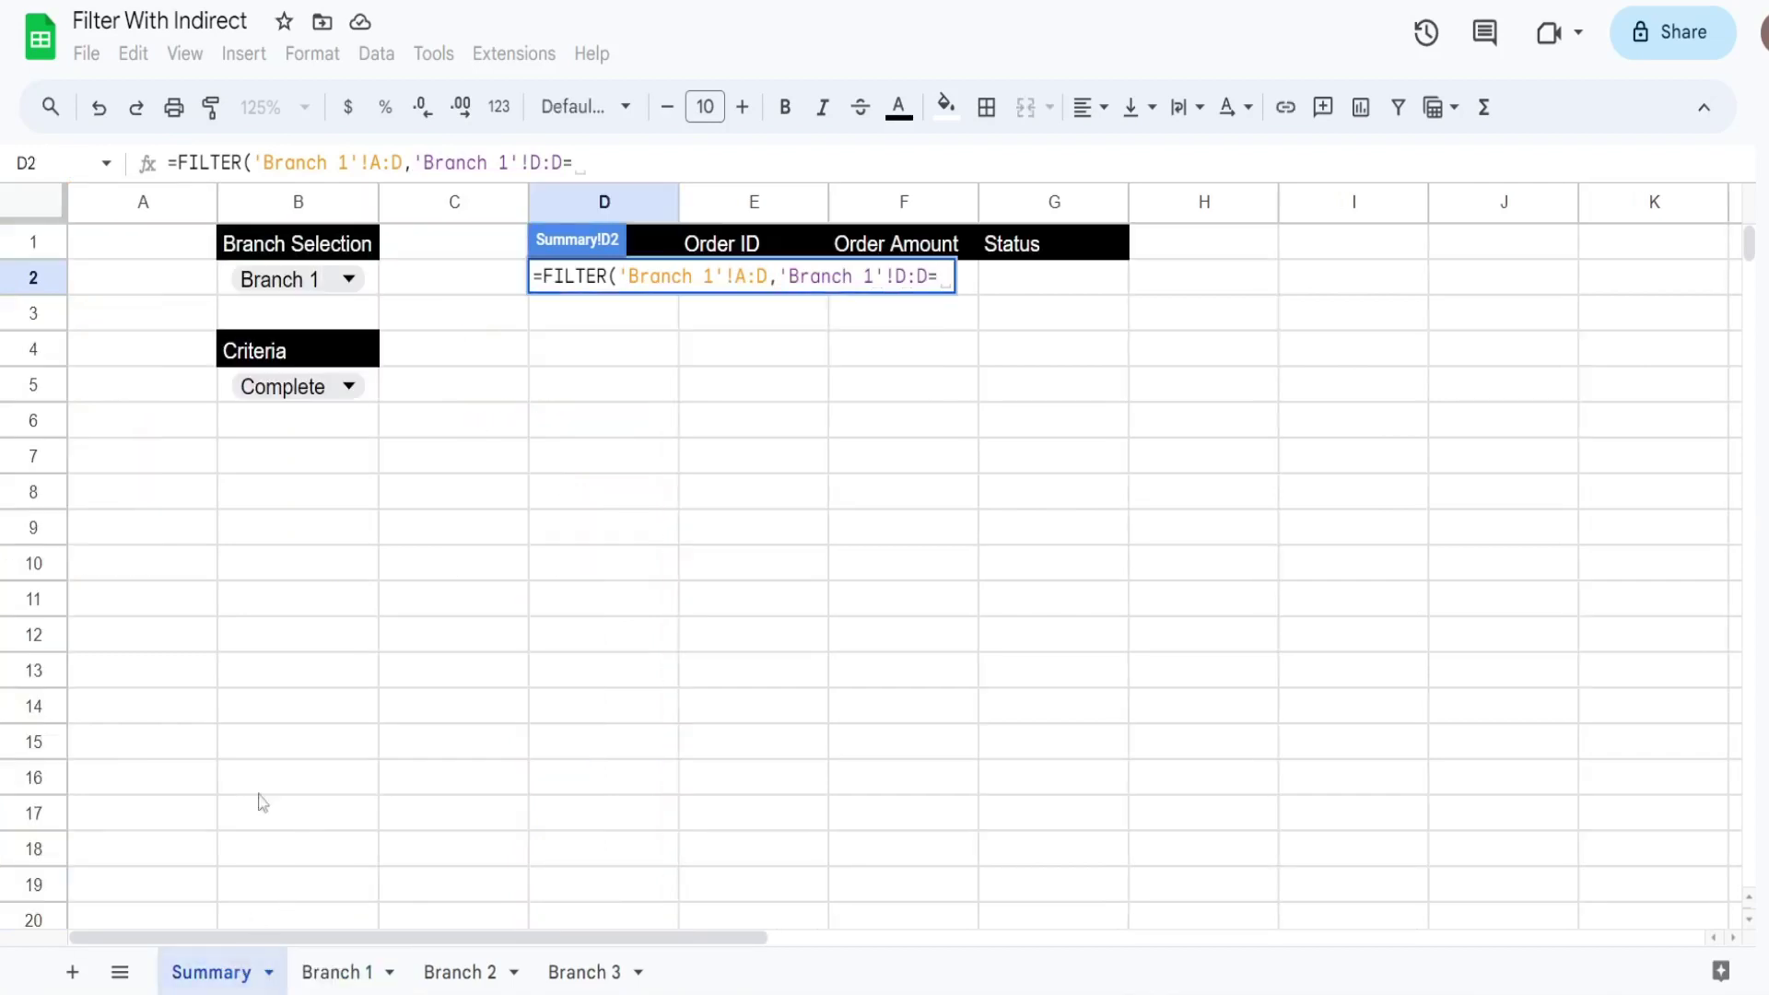
click(368, 398)
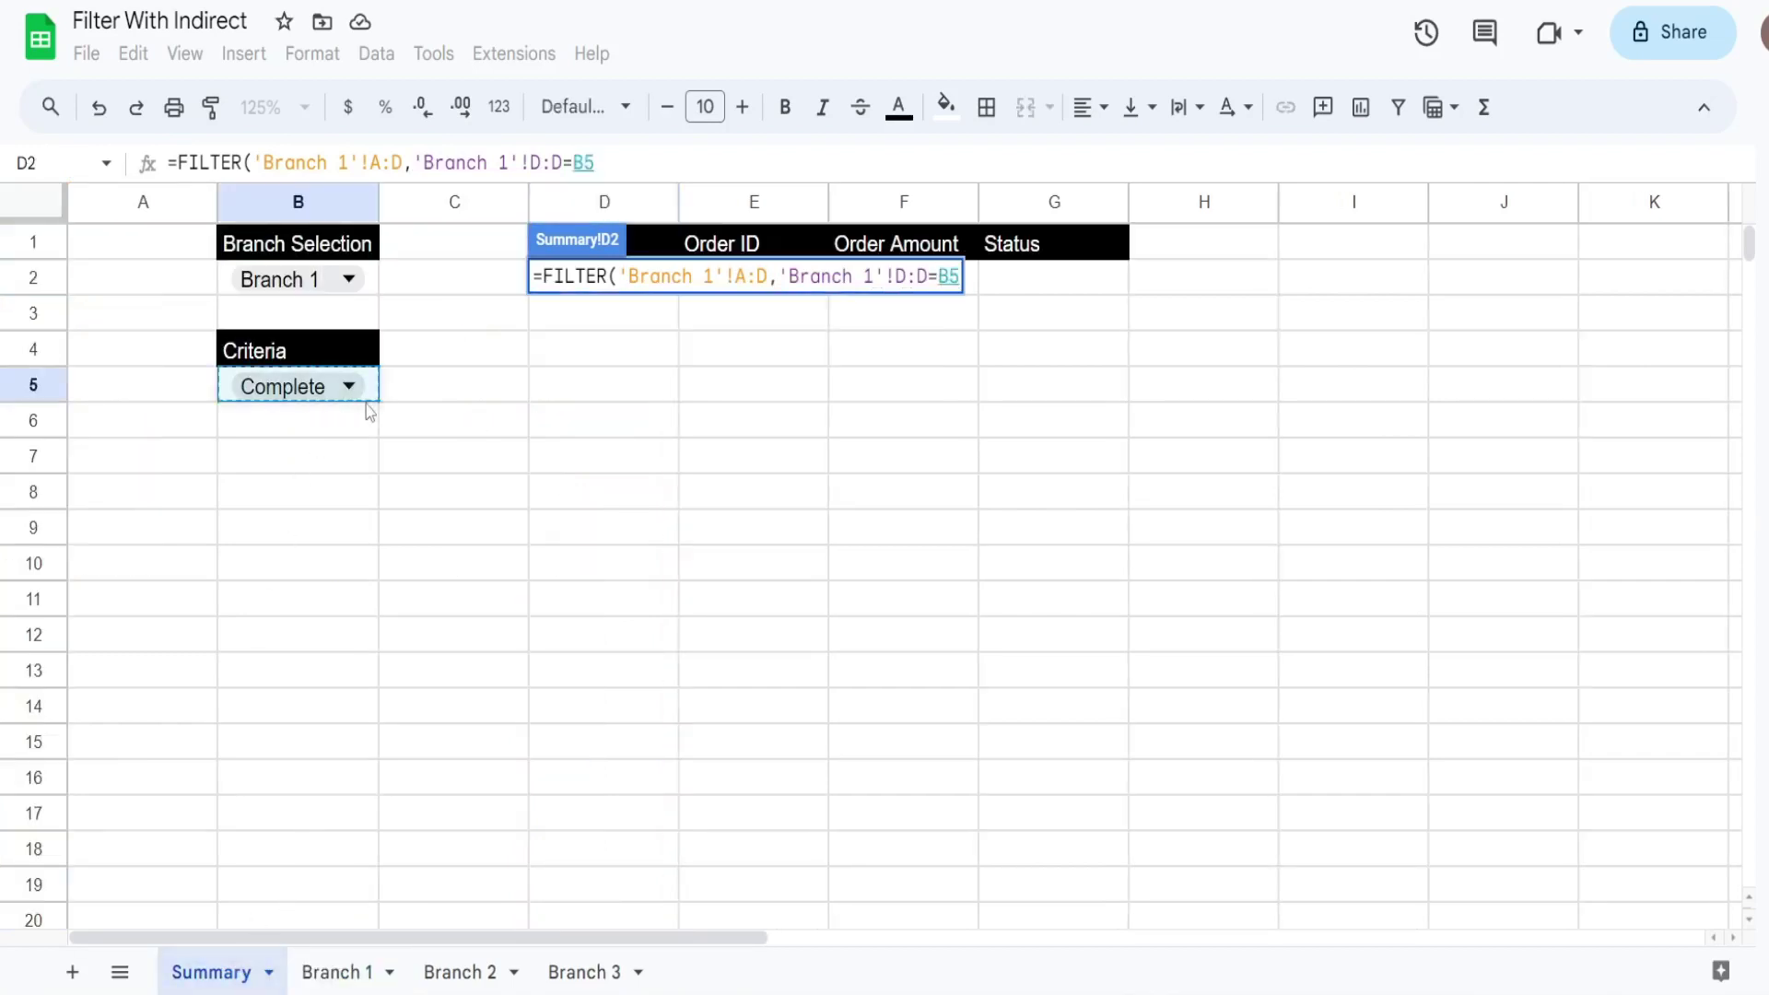
key(Return)
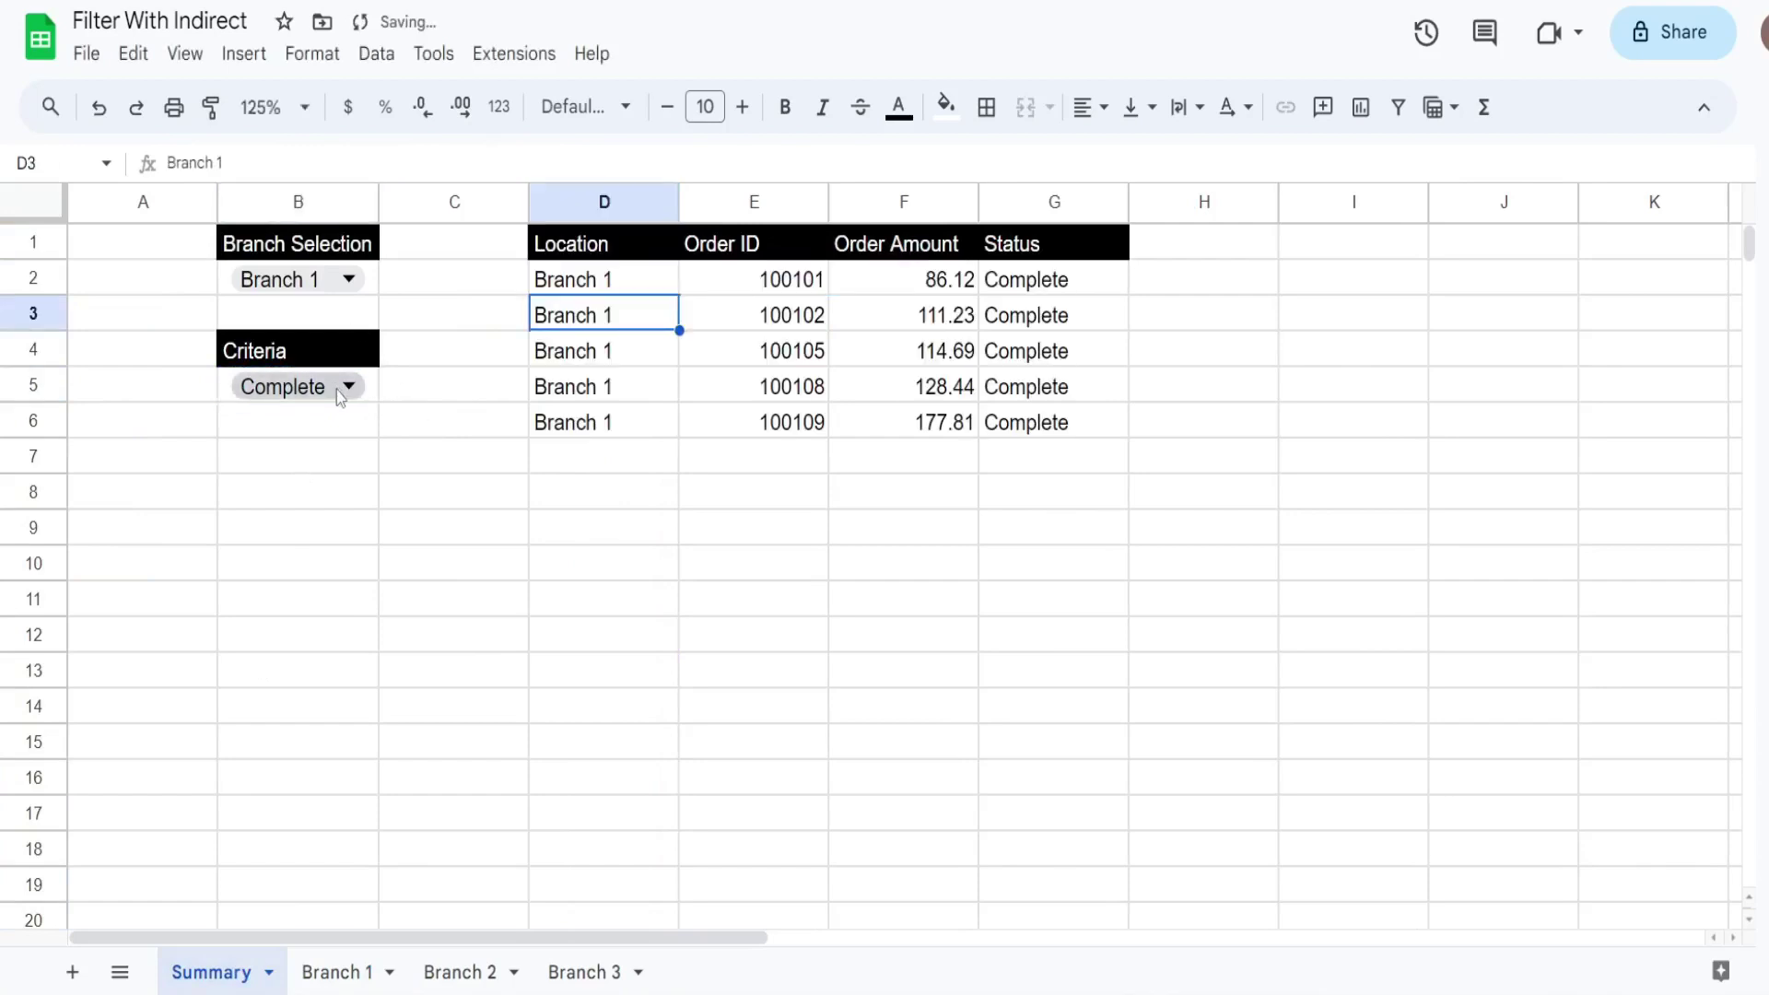
Switch the B5 criteria to Pending and back to Complete to test the results.
double_click(332, 389)
click(265, 467)
double_click(337, 387)
click(307, 429)
Review the D2 formula's sheet name, A:D range and D:D condition without changing it.
click(620, 289)
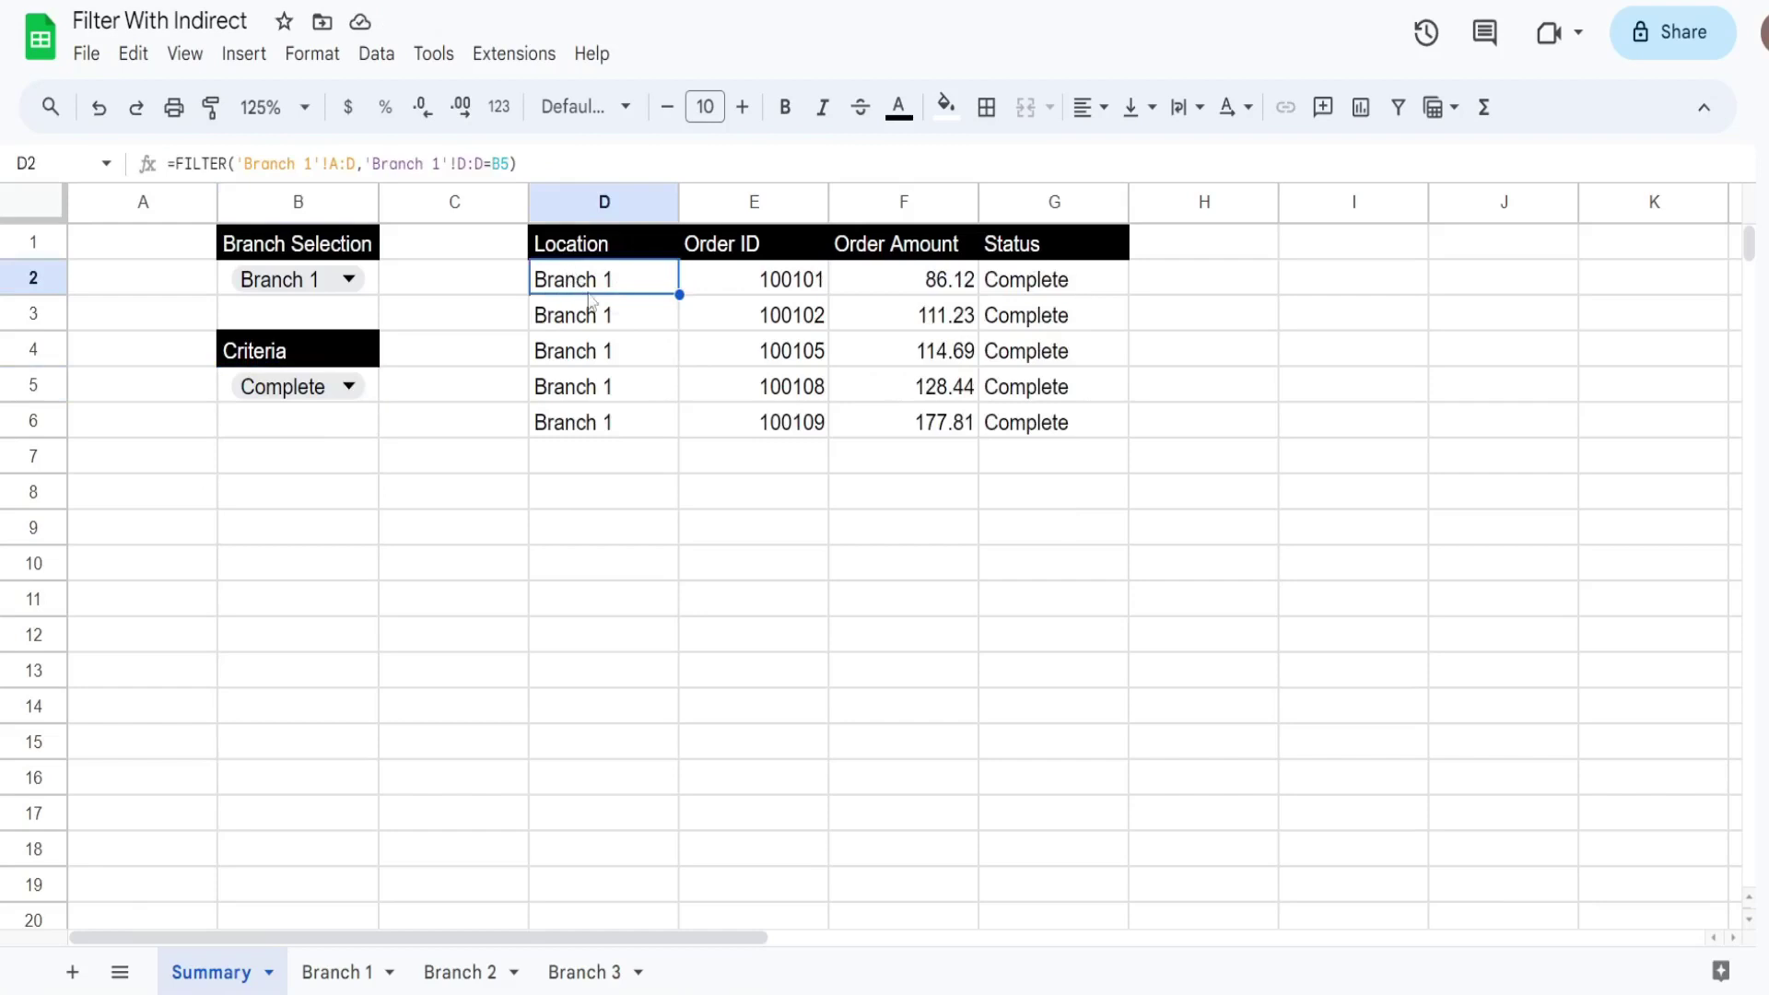
key(Return)
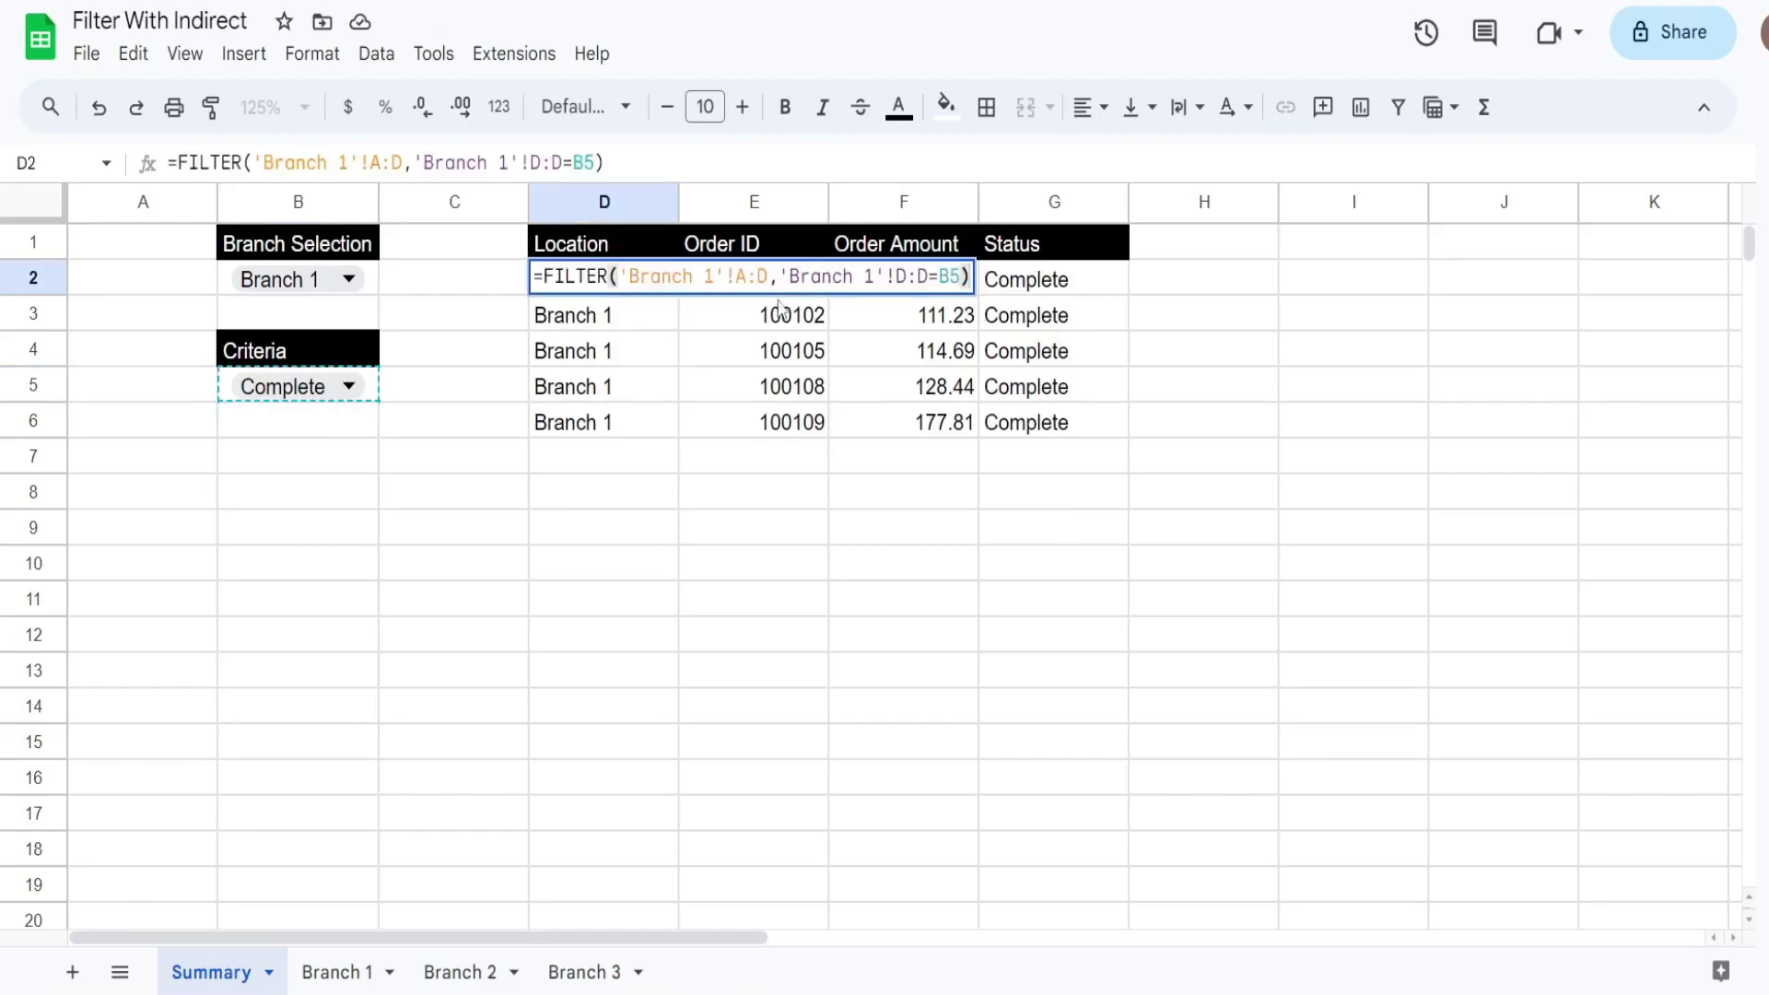
click(617, 276)
drag(715, 277, 631, 276)
click(631, 276)
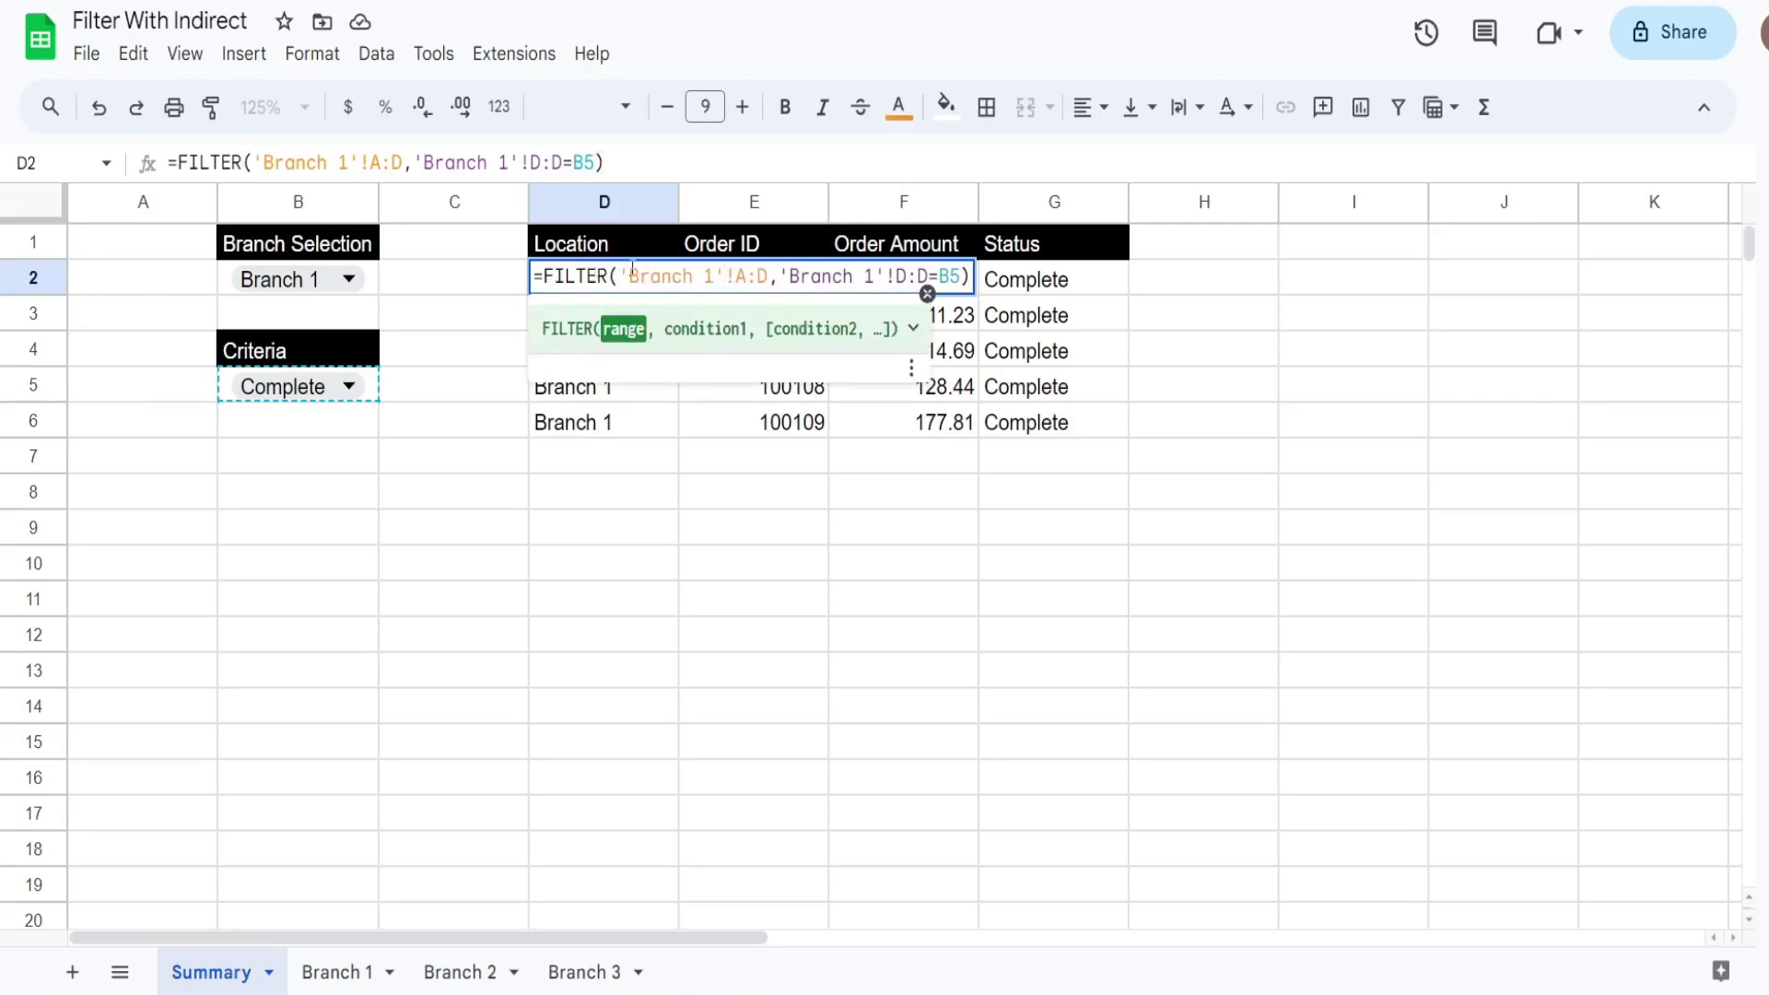
double_click(730, 277)
drag(769, 276, 737, 276)
drag(923, 277, 784, 275)
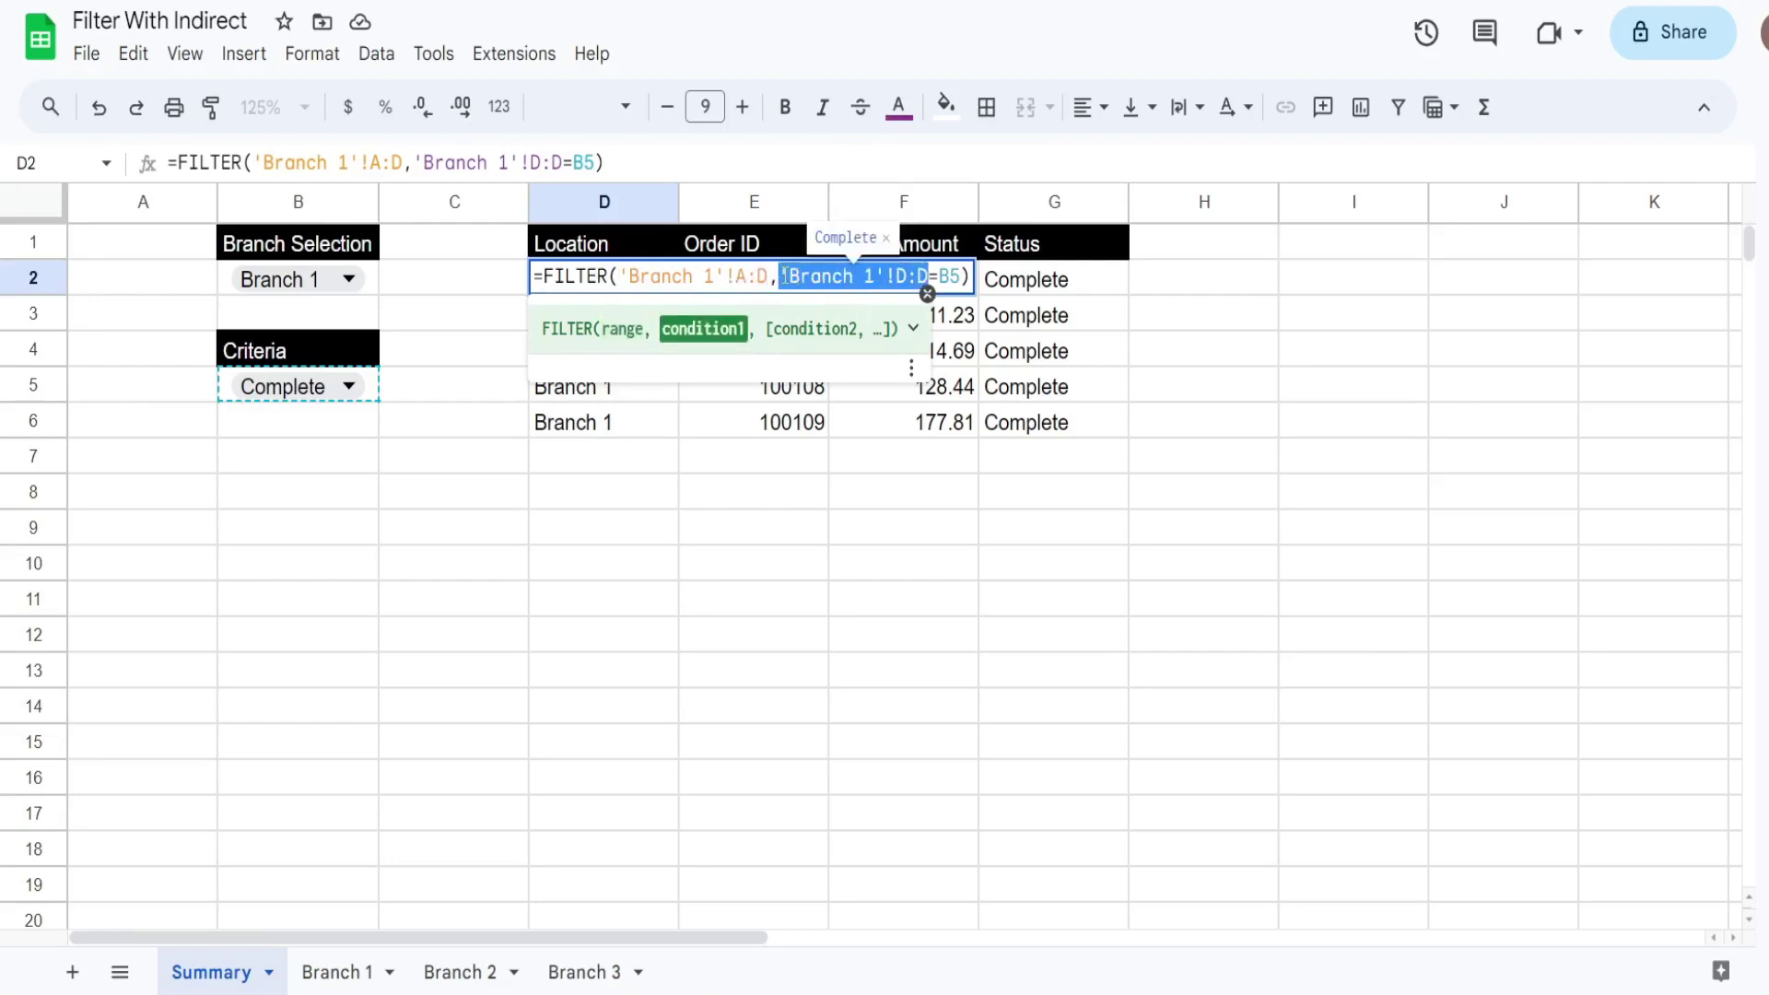
key(Escape)
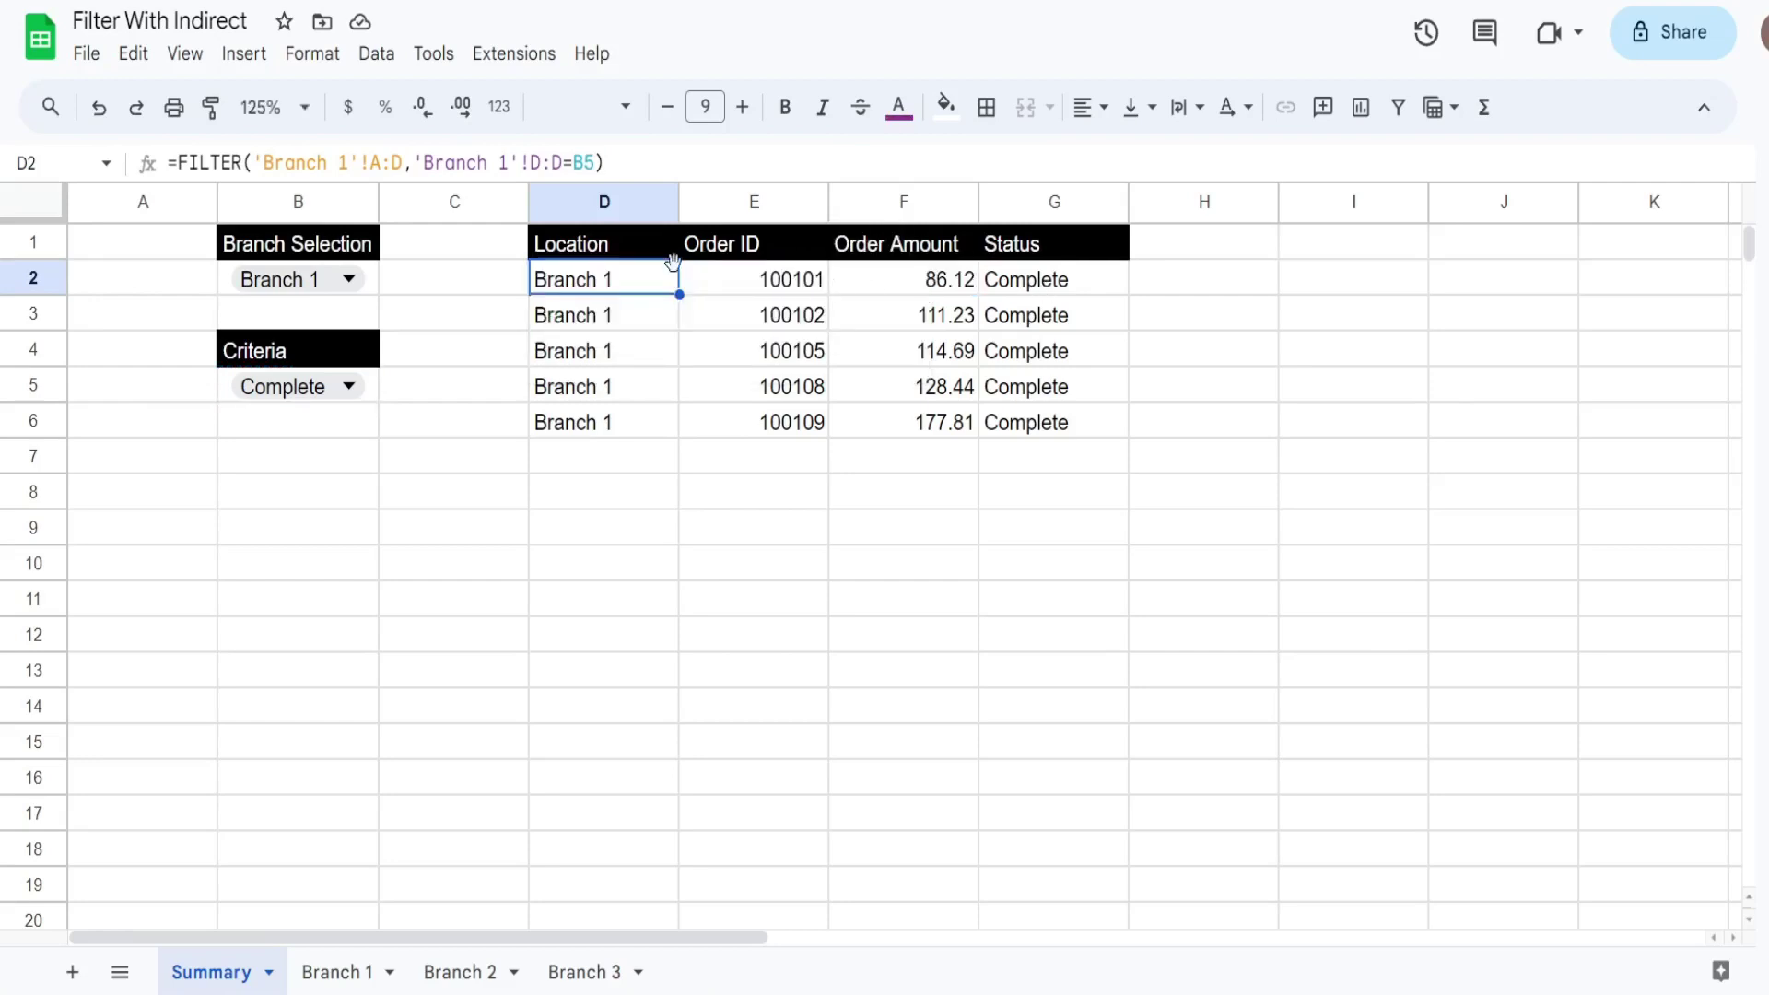
Clear D2 and start =FILTER(INDIRECT("'"&B2&"'!A:D"), taking the range from B2.
key(Delete)
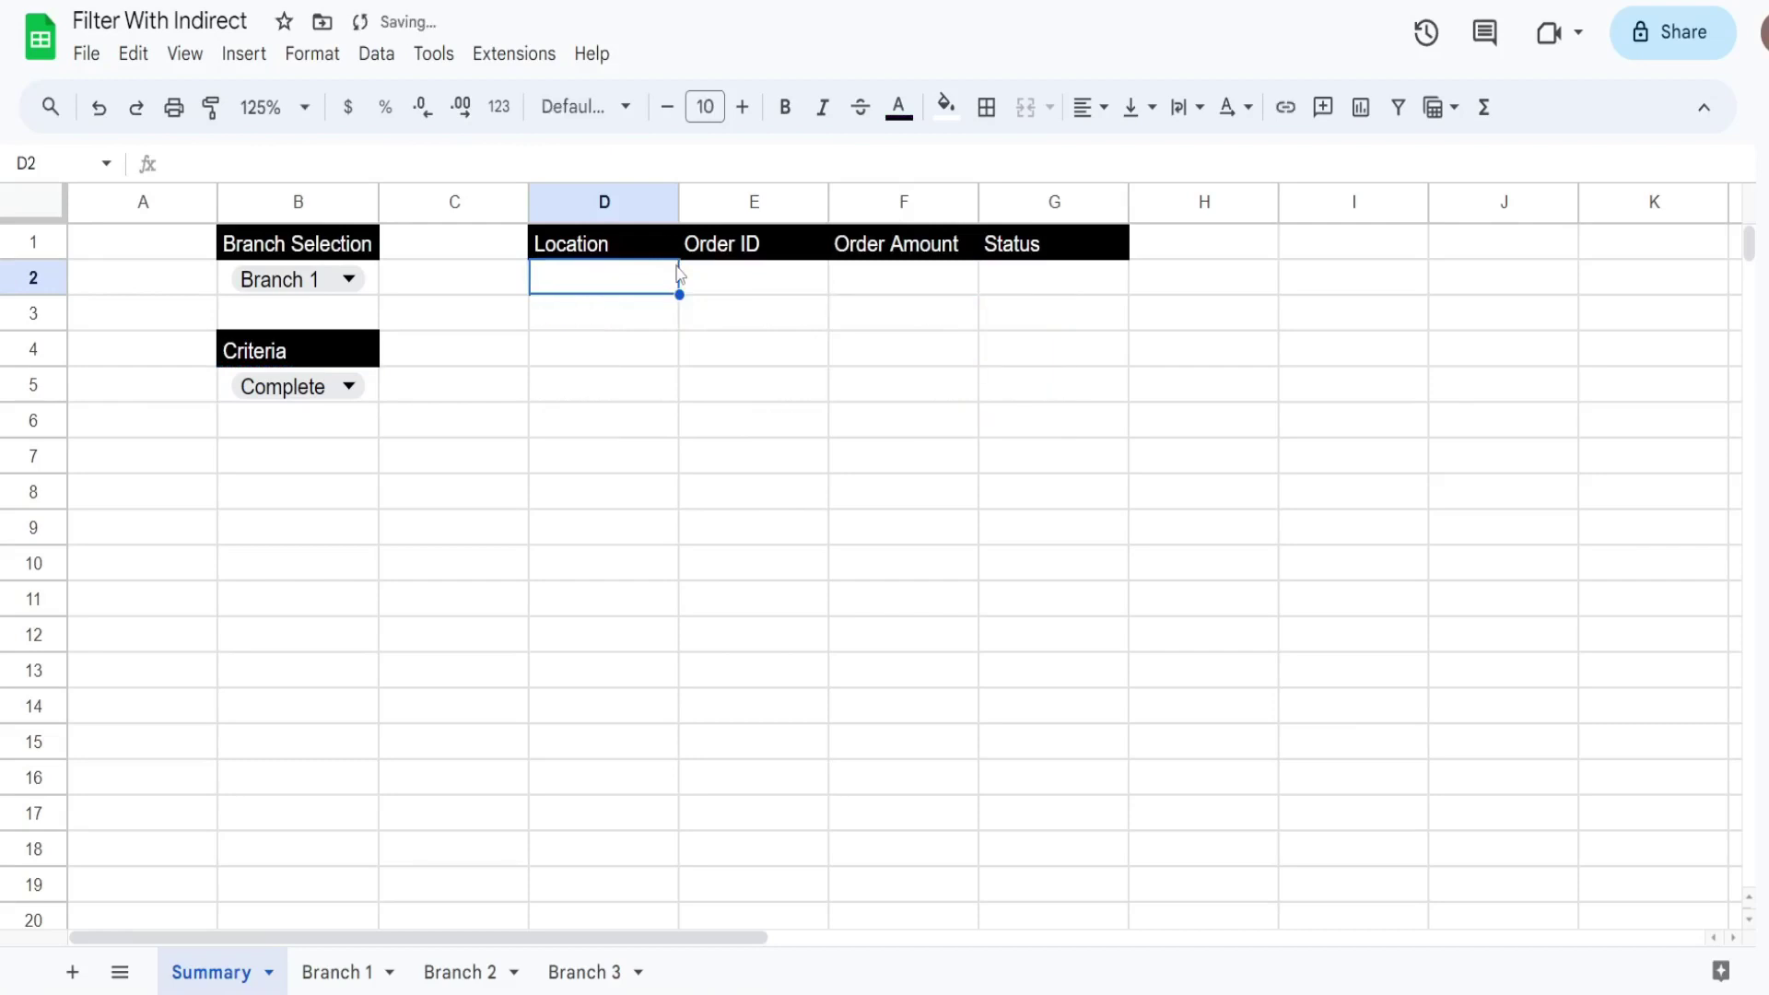
text(=Filt)
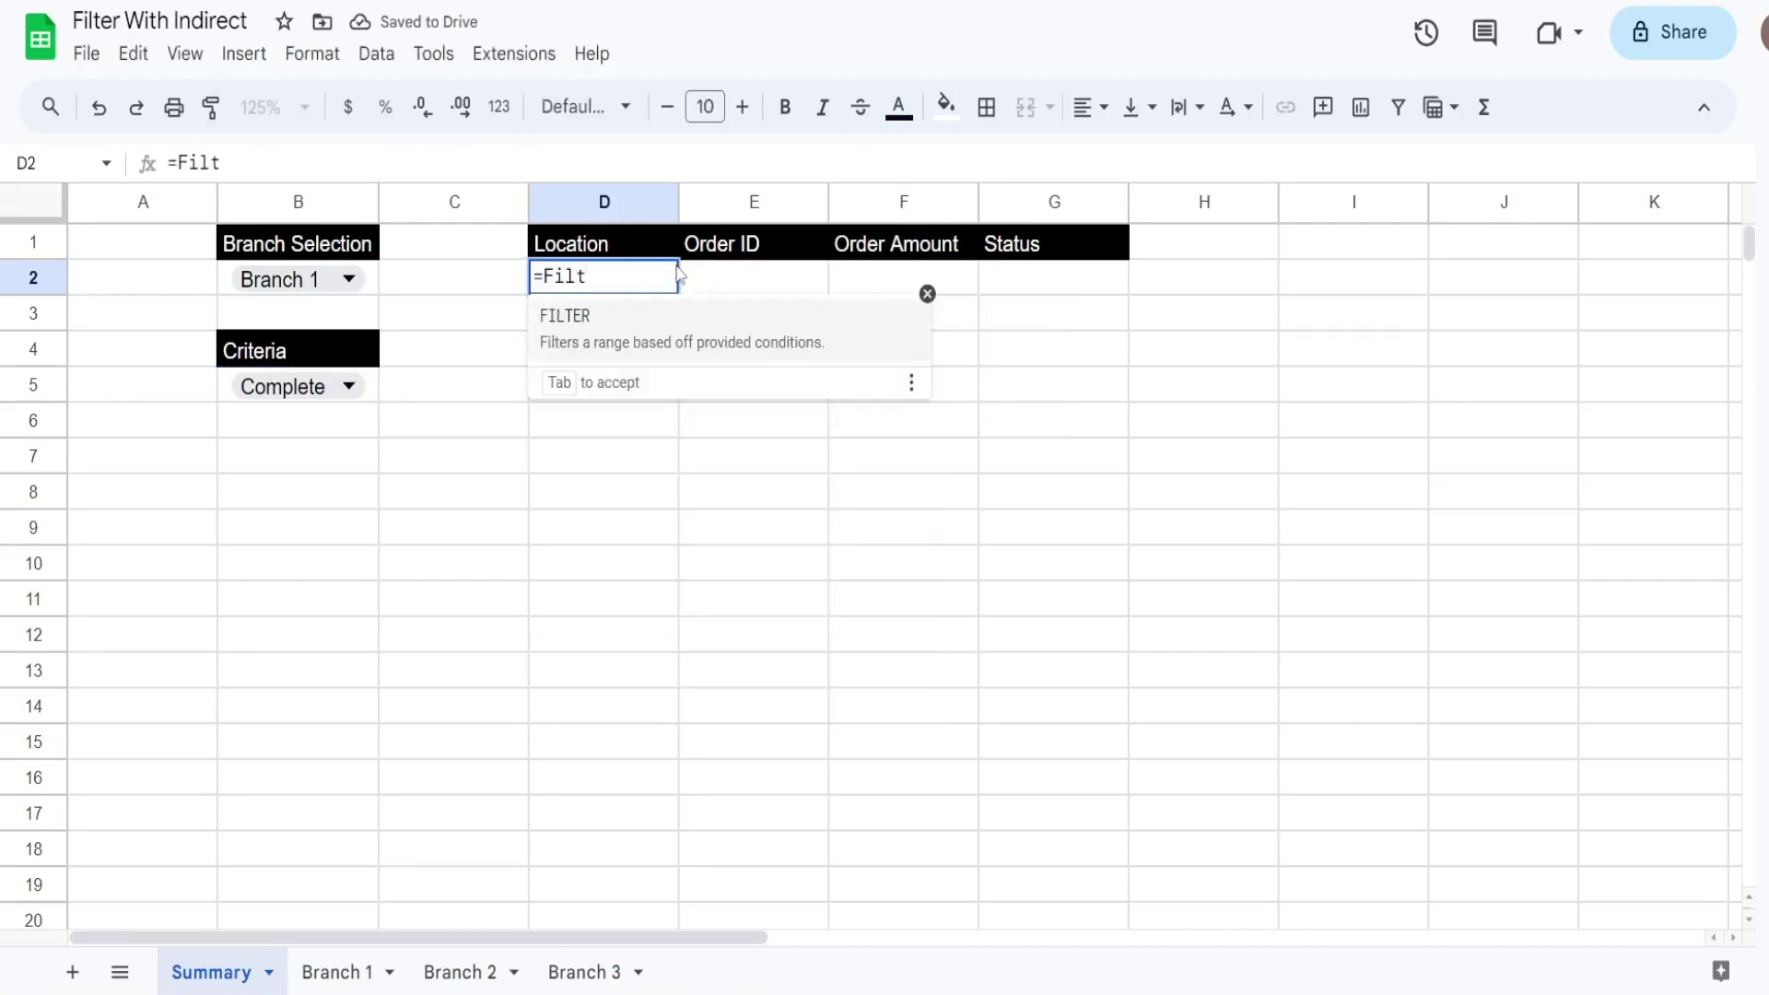
key(Tab)
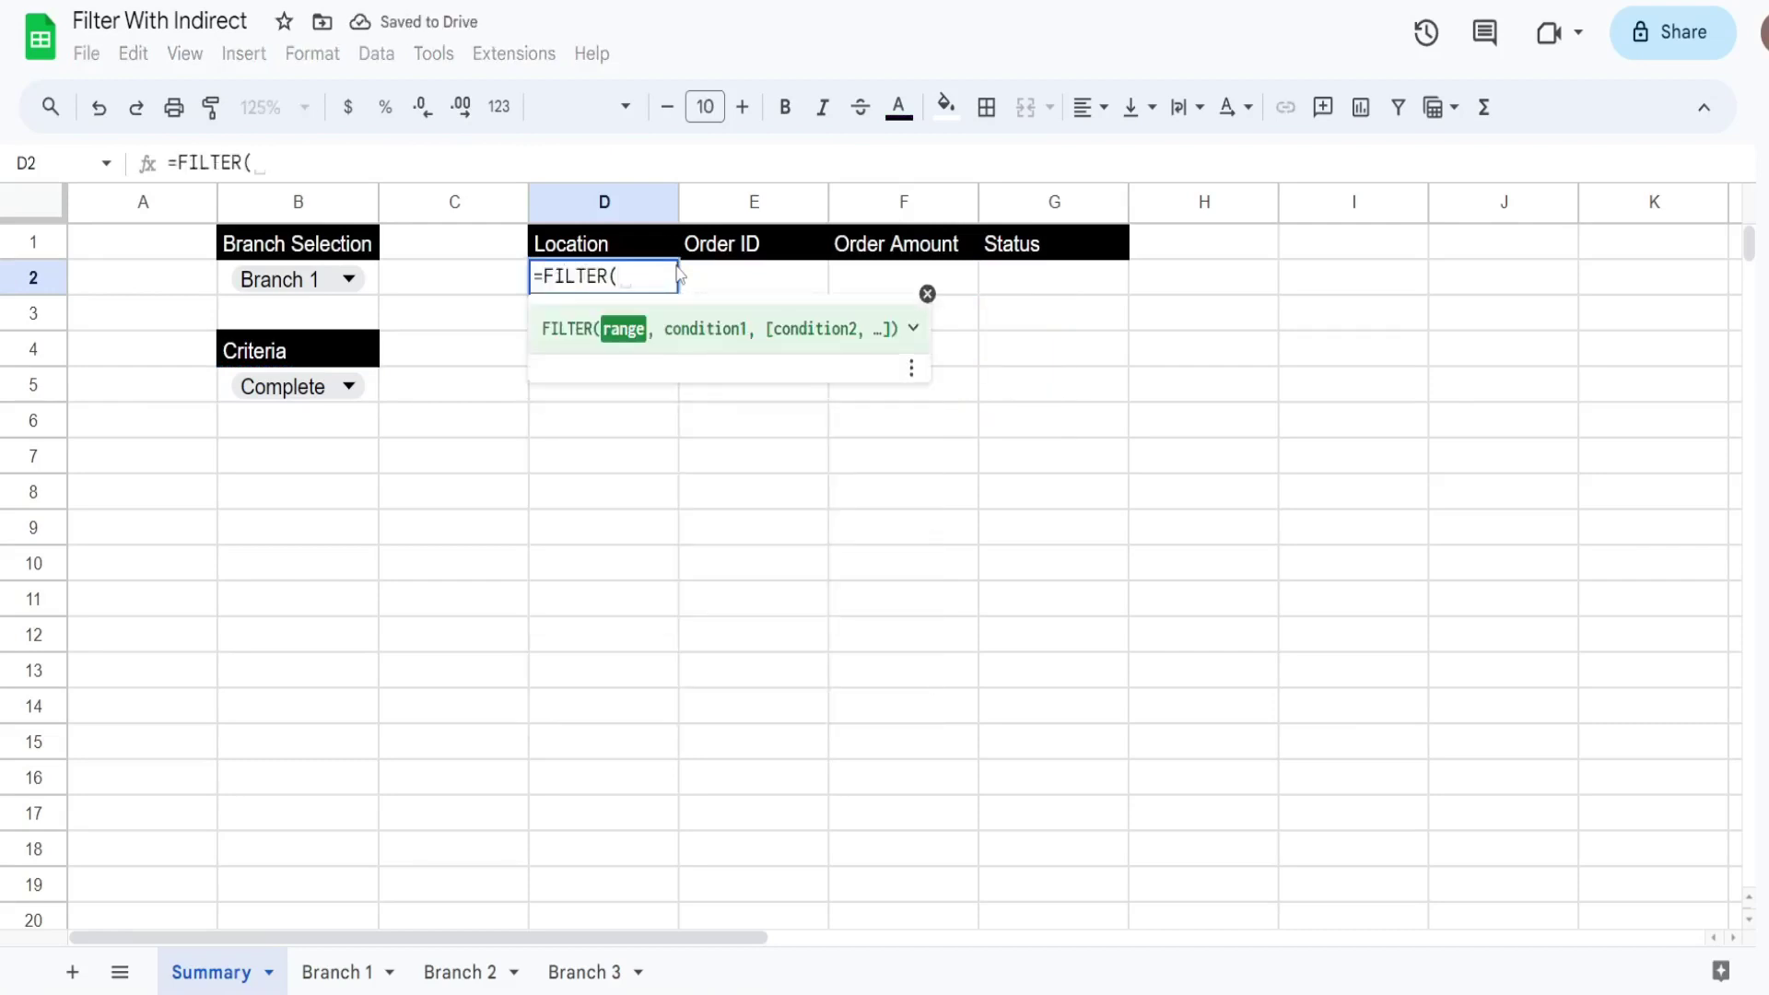
text(INdir)
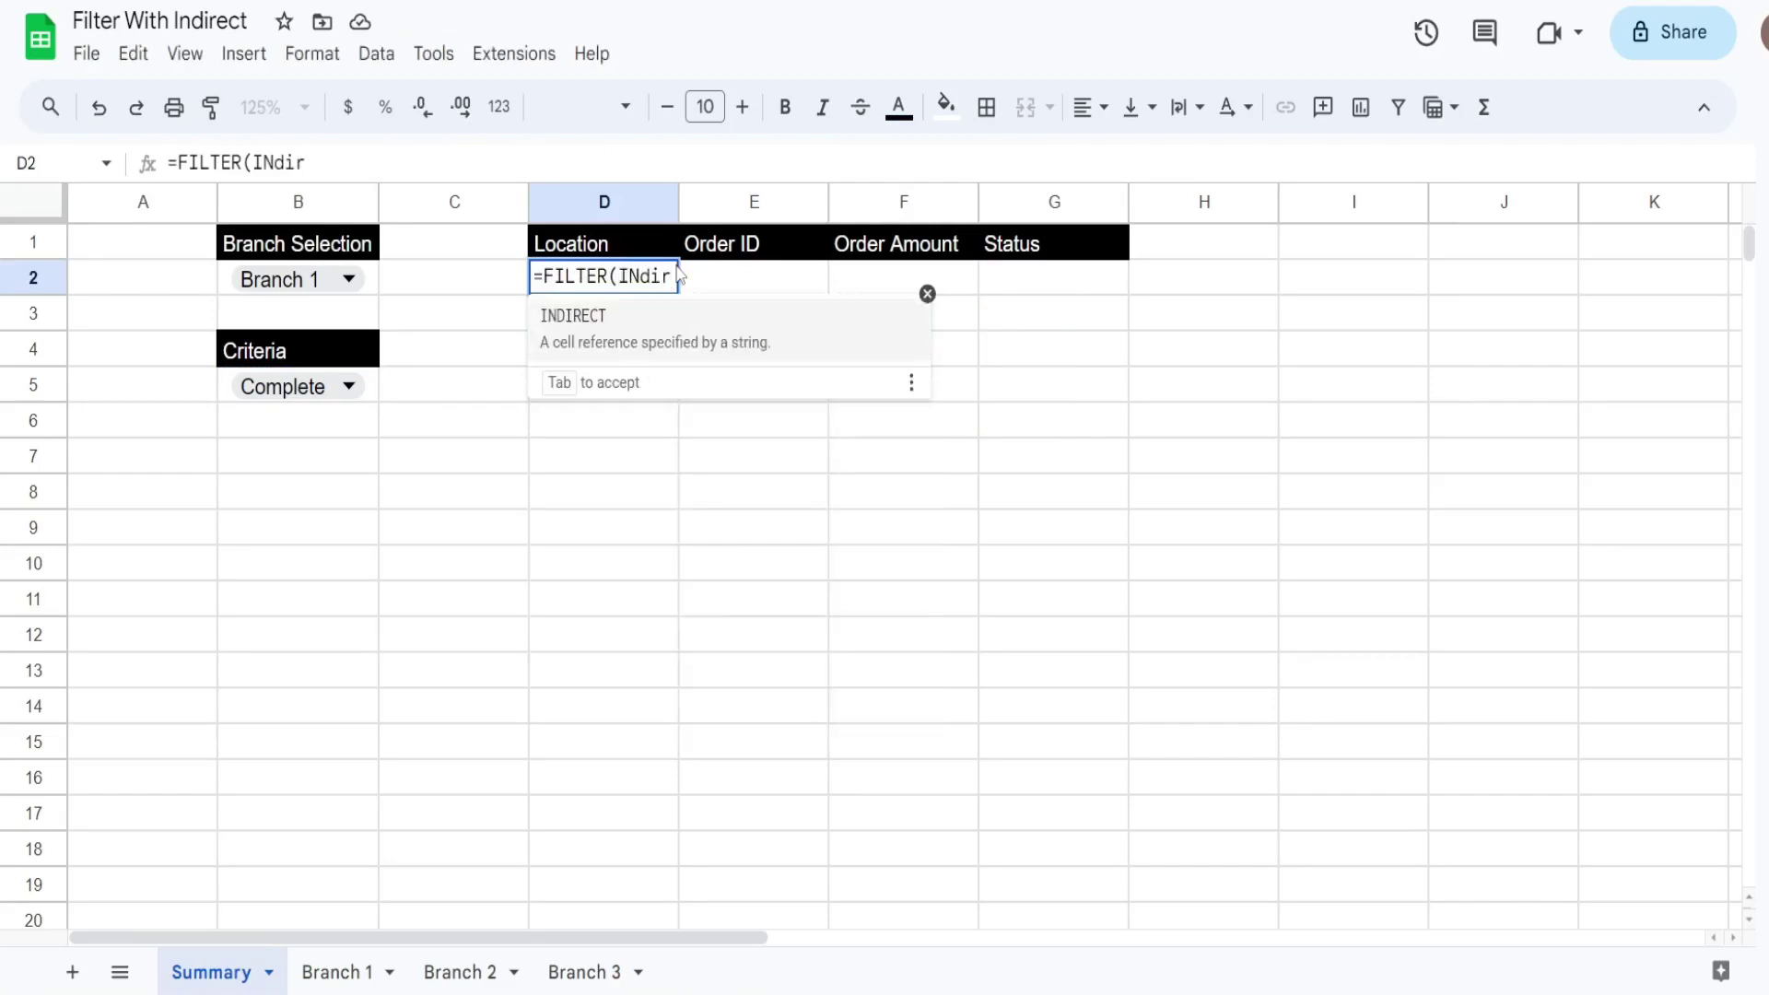
key(Tab)
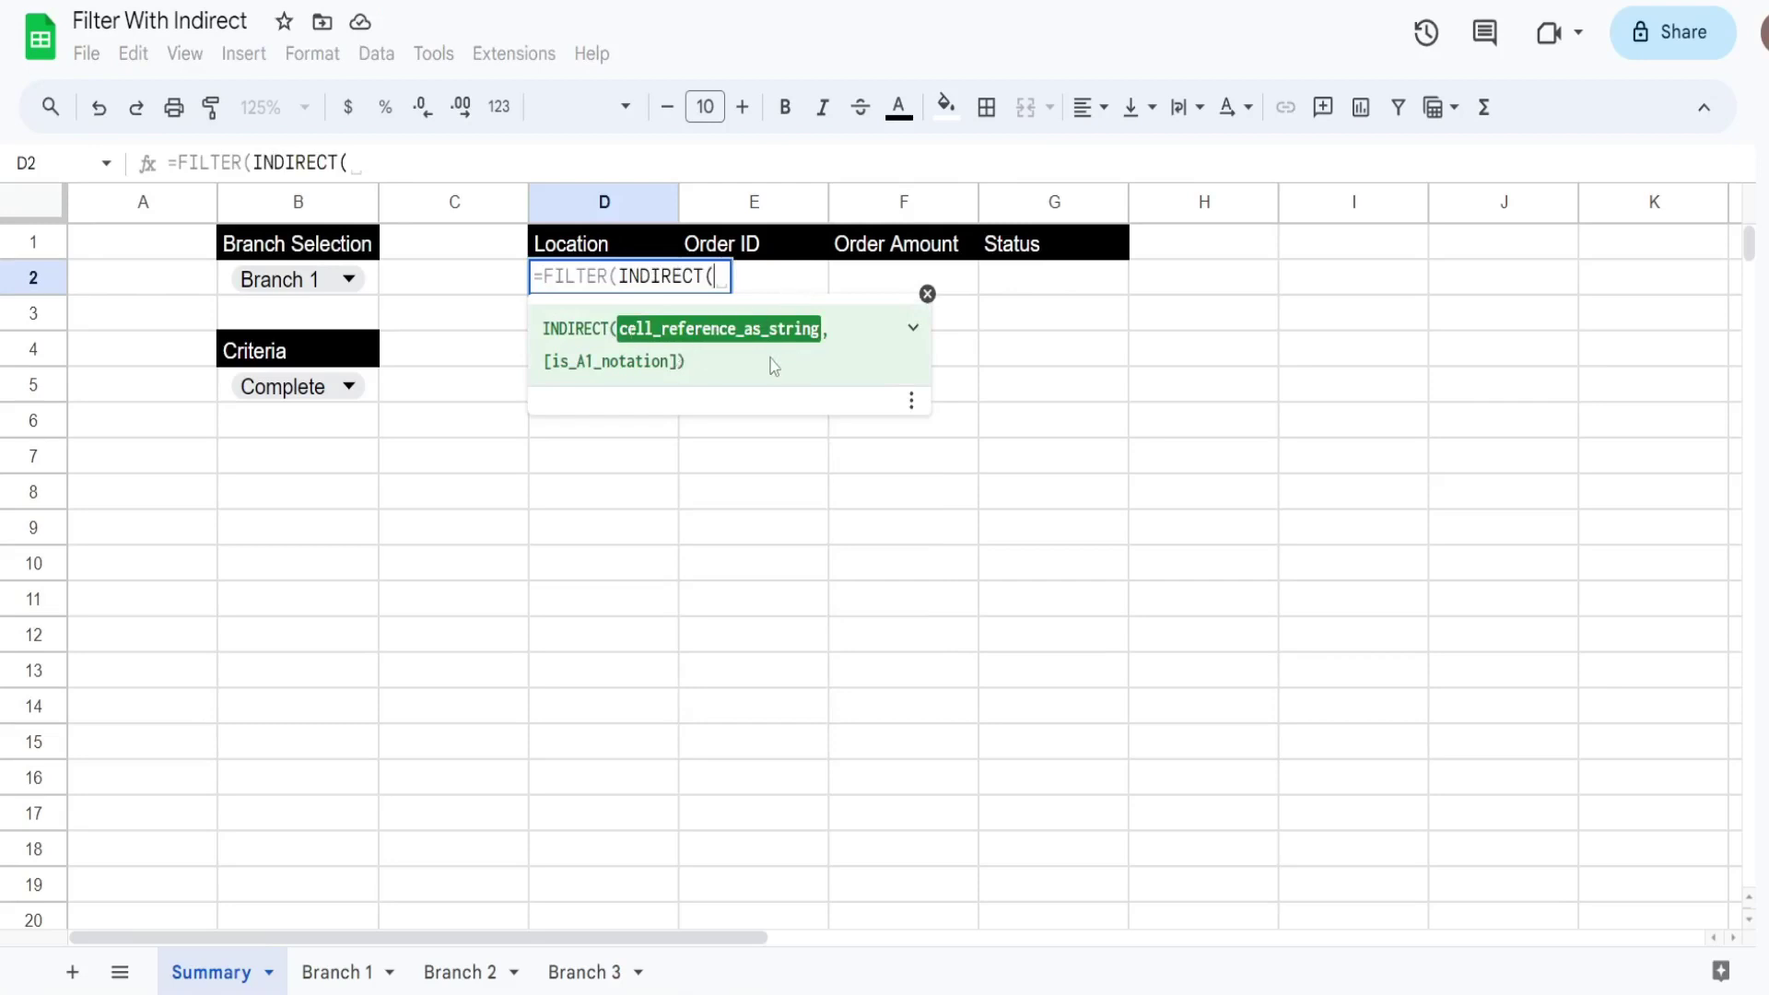
text("')
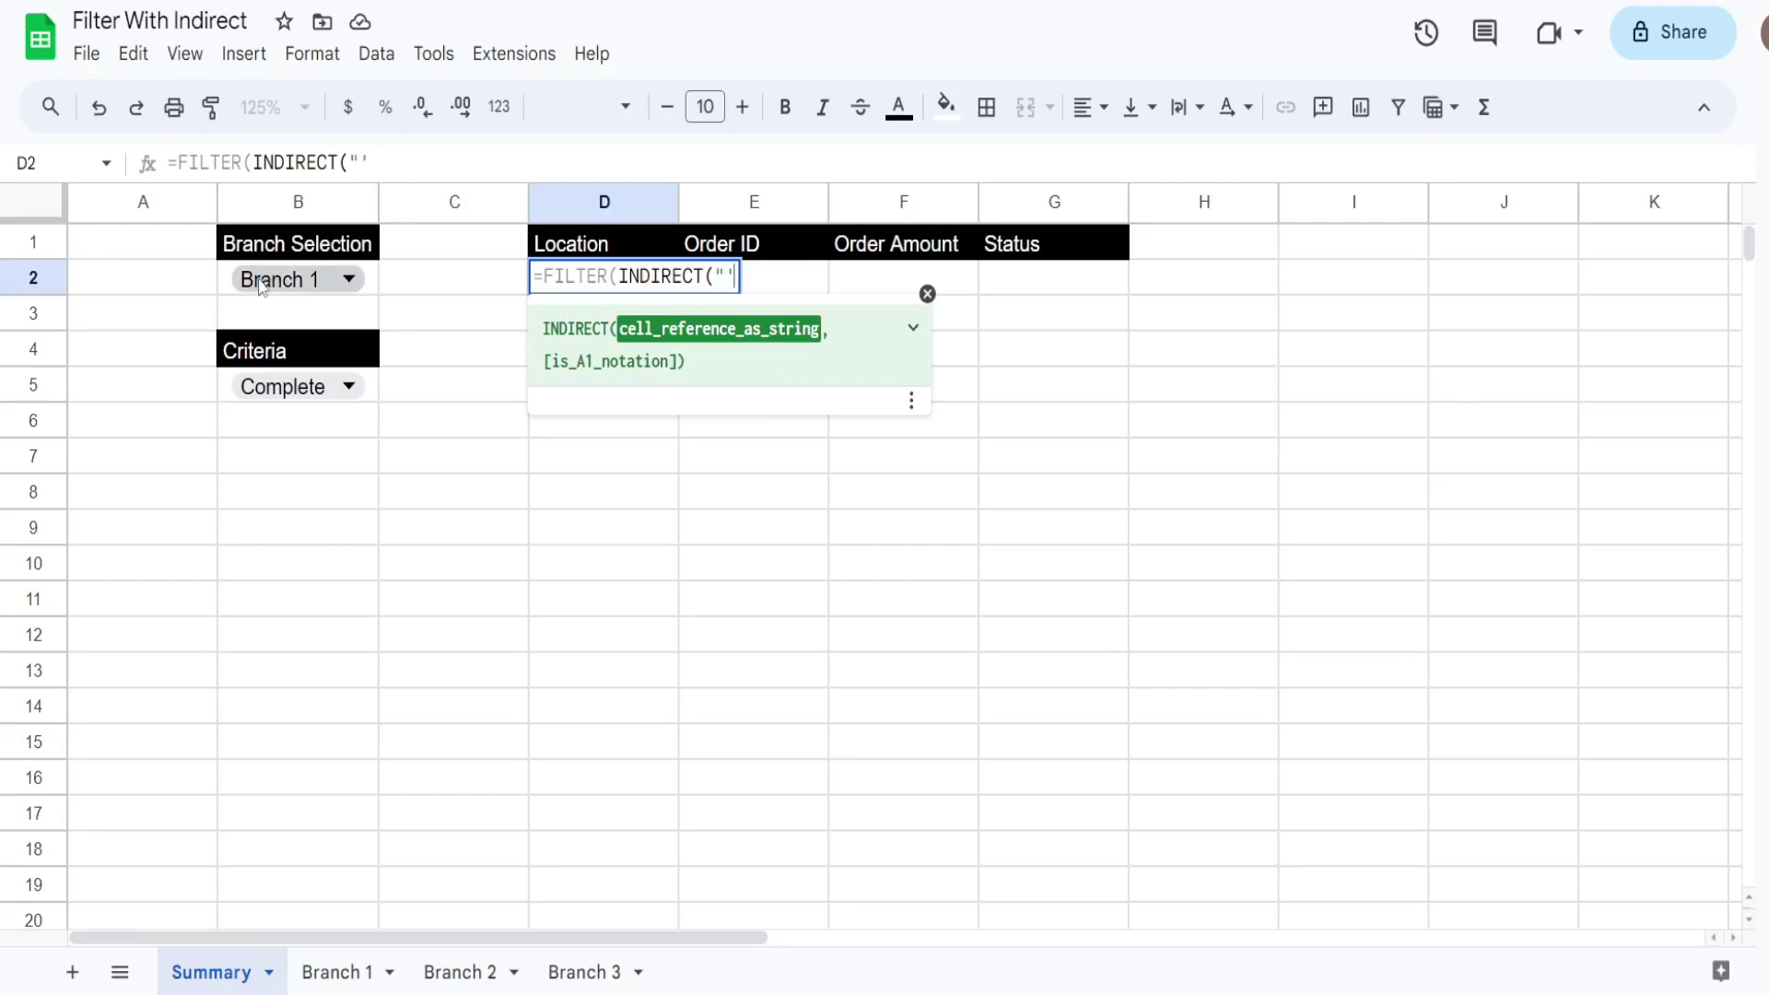
text("&)
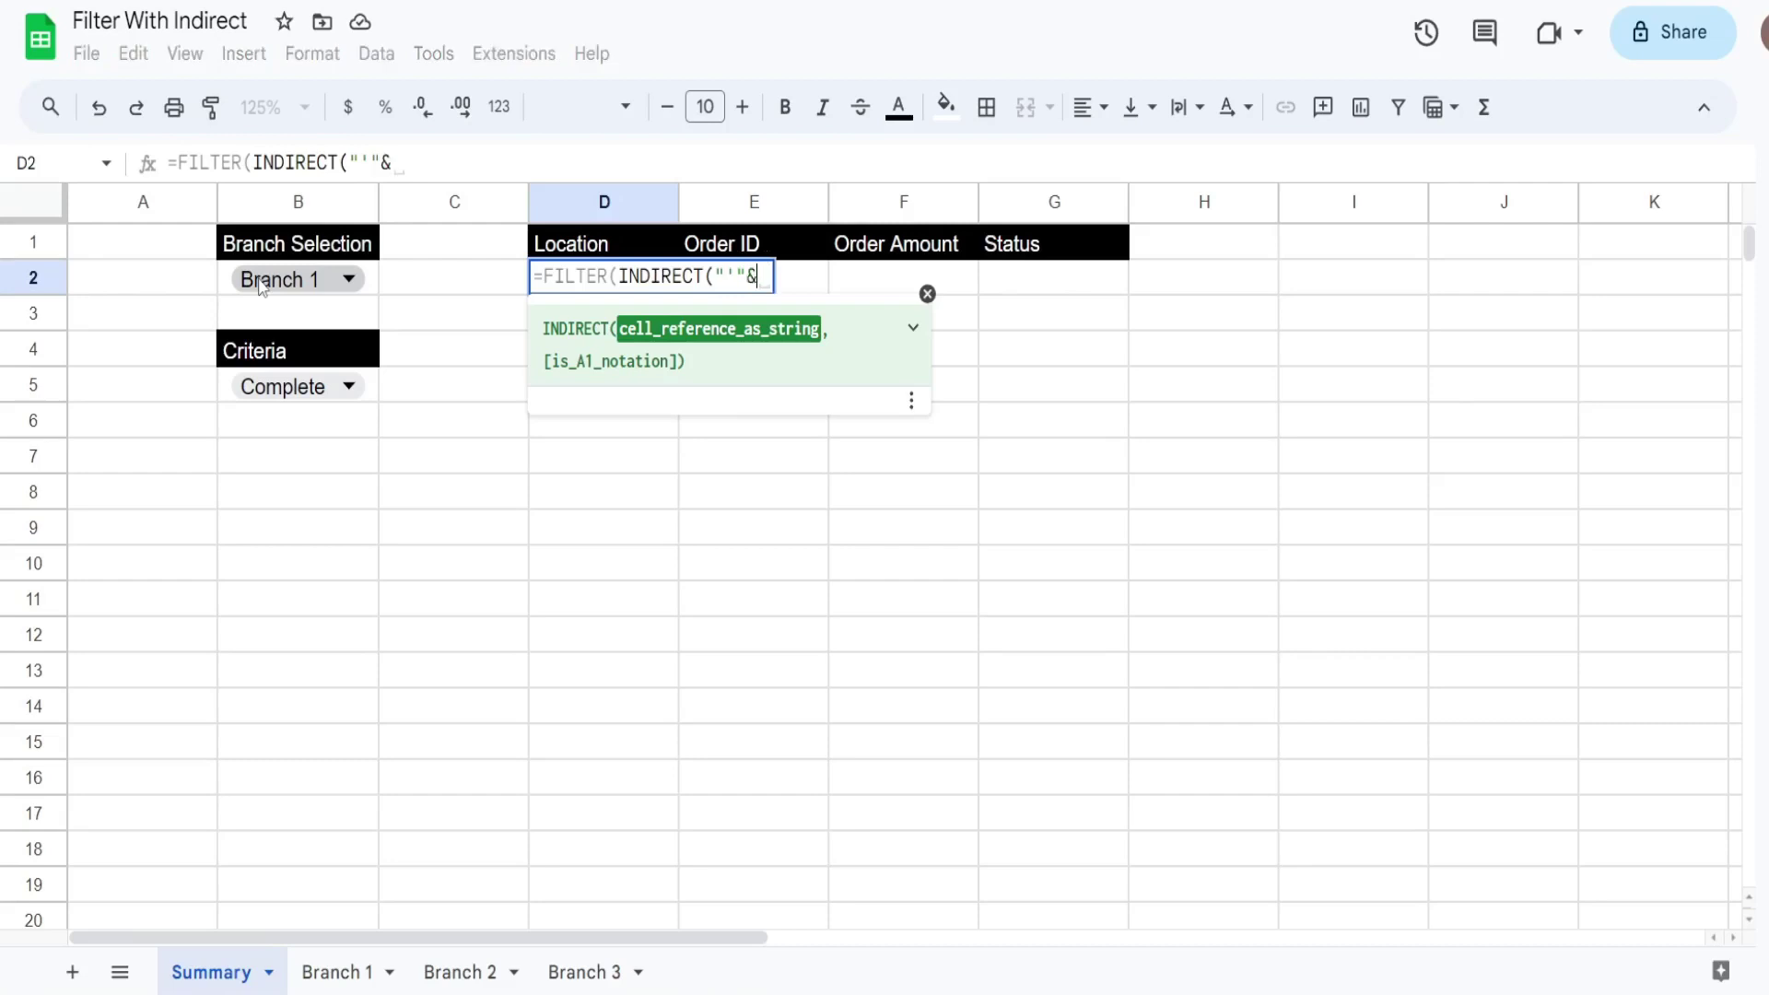
click(375, 290)
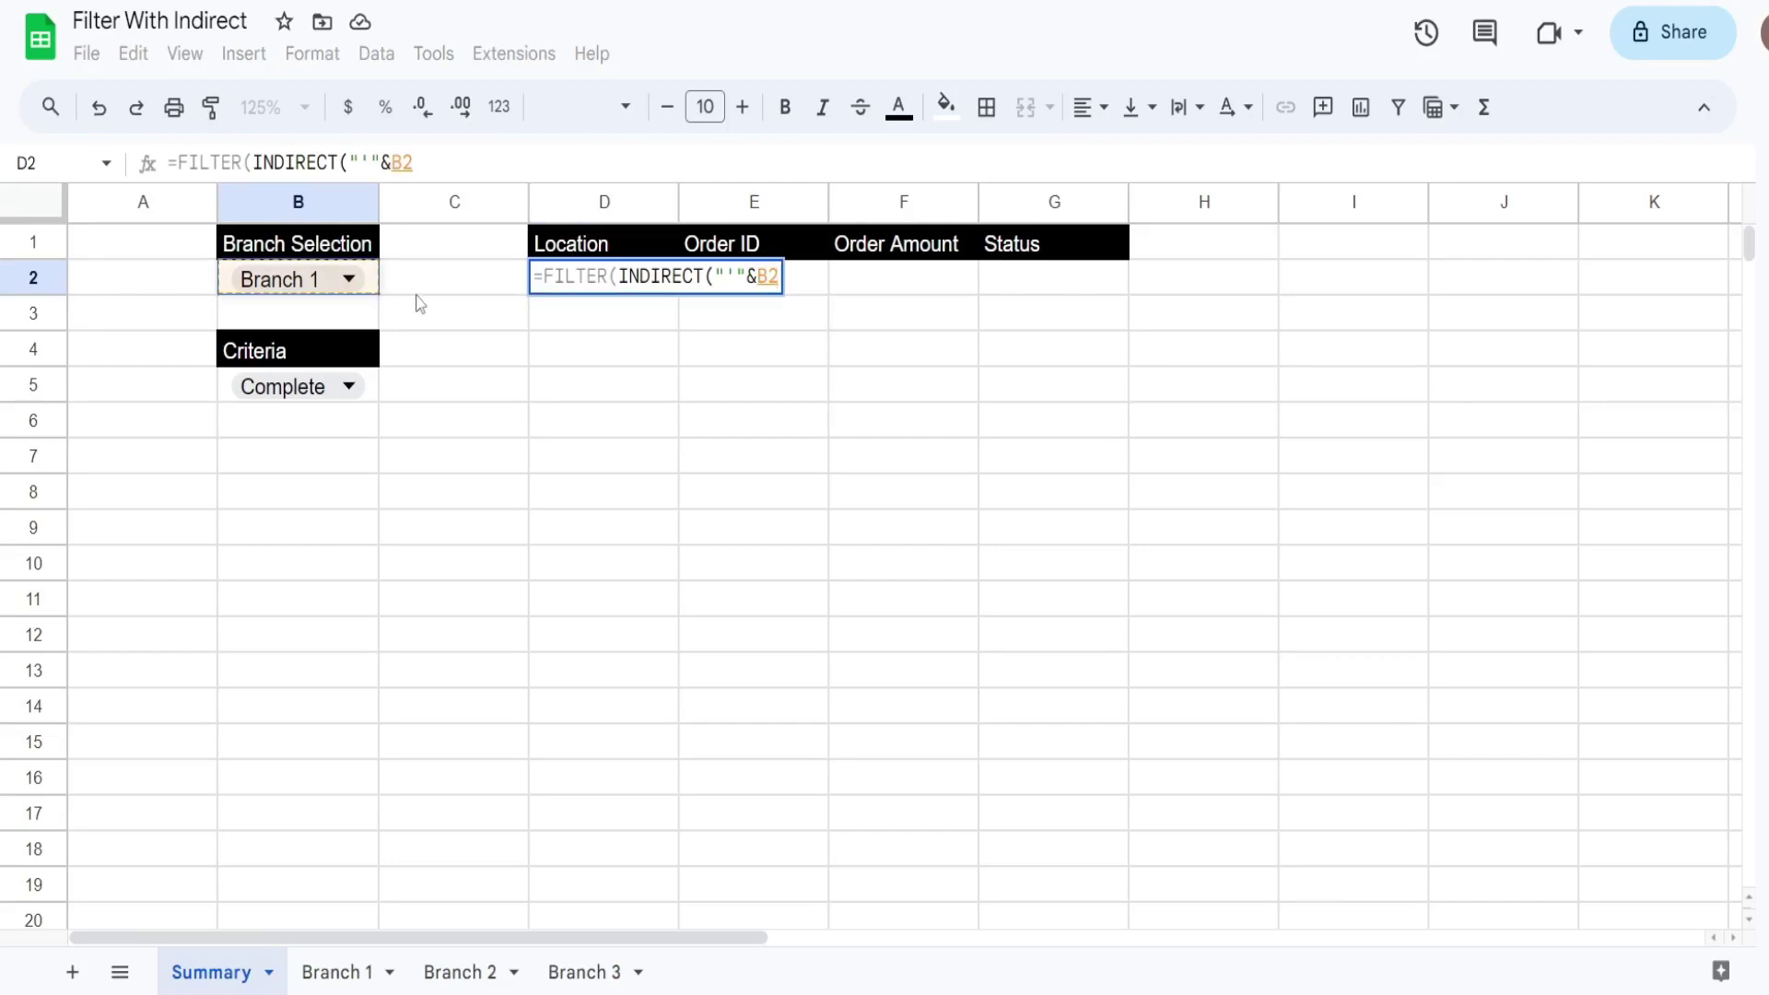
text(&)
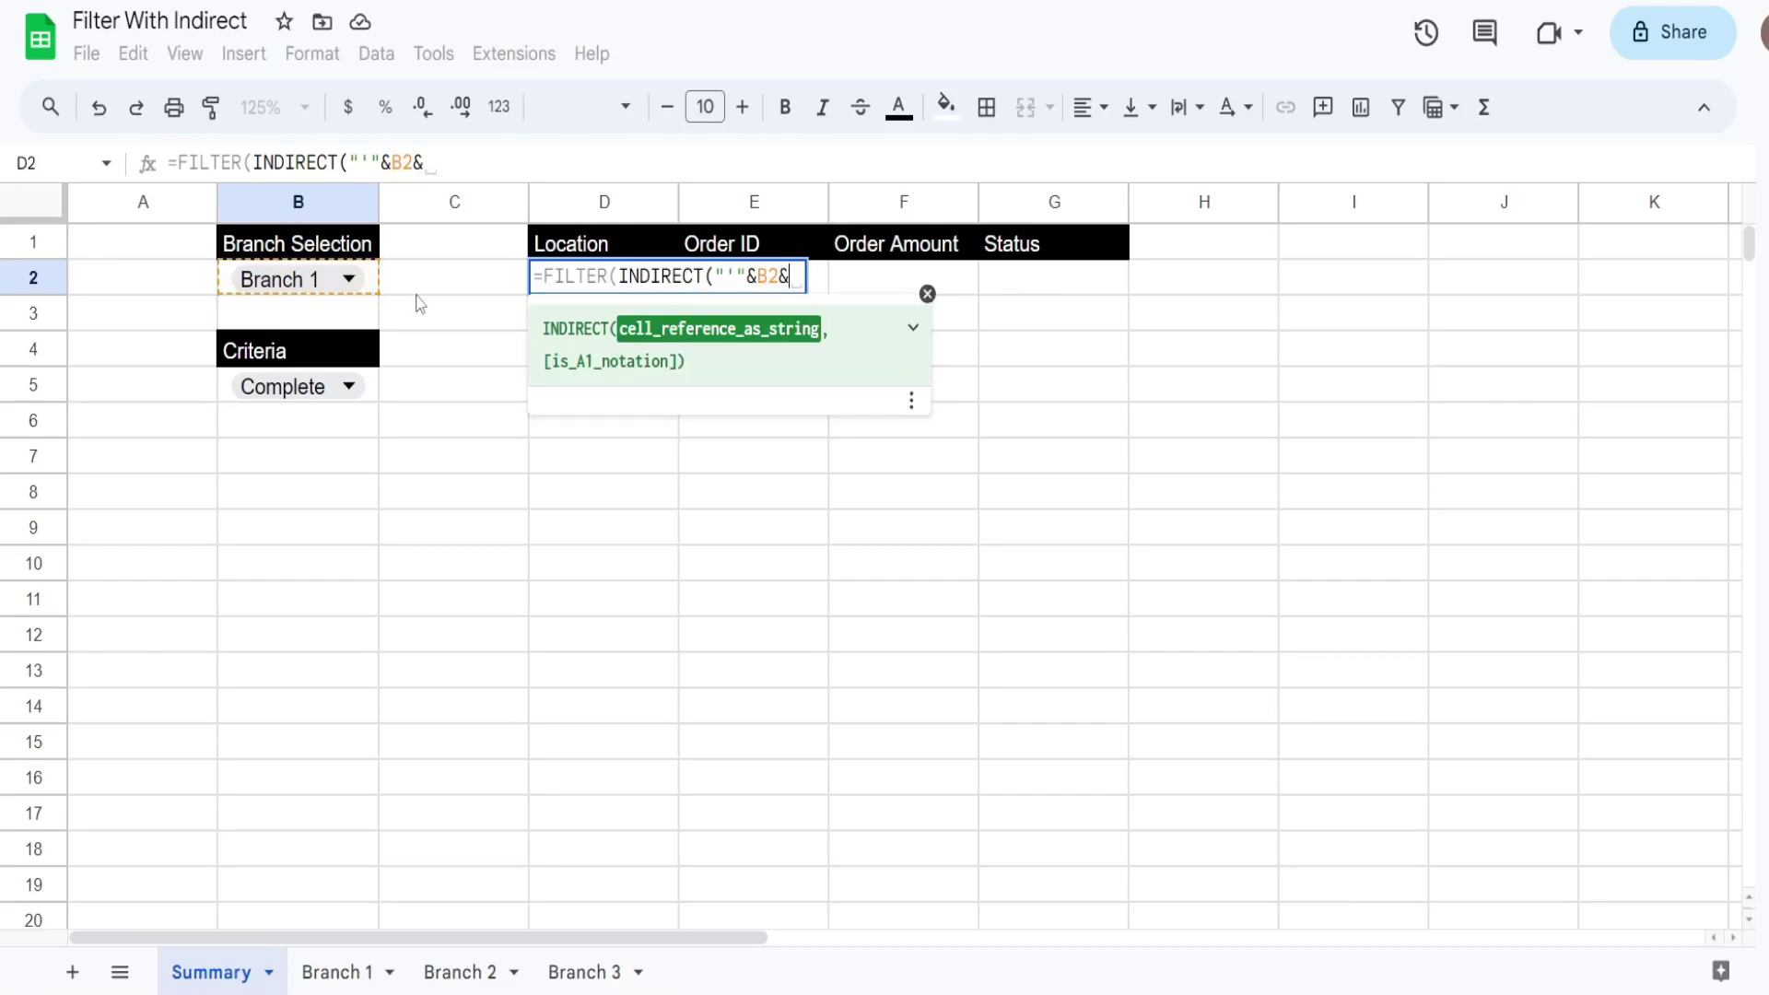
text(")
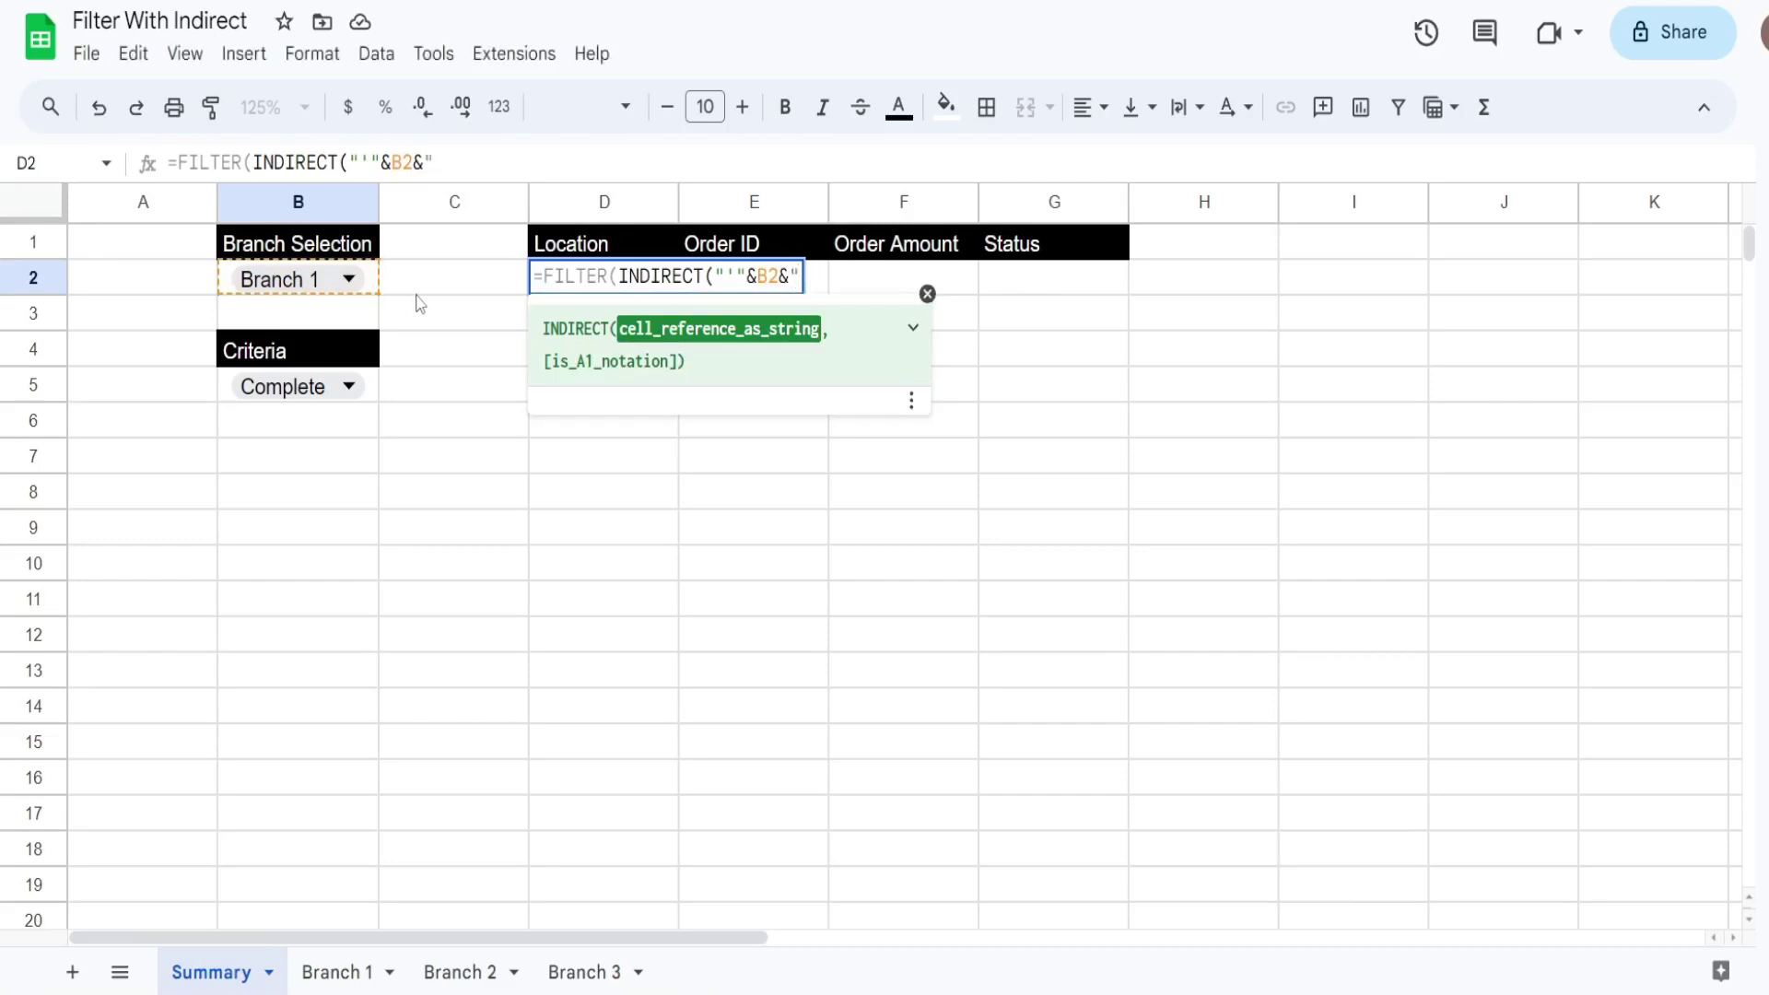
text('!A:D)
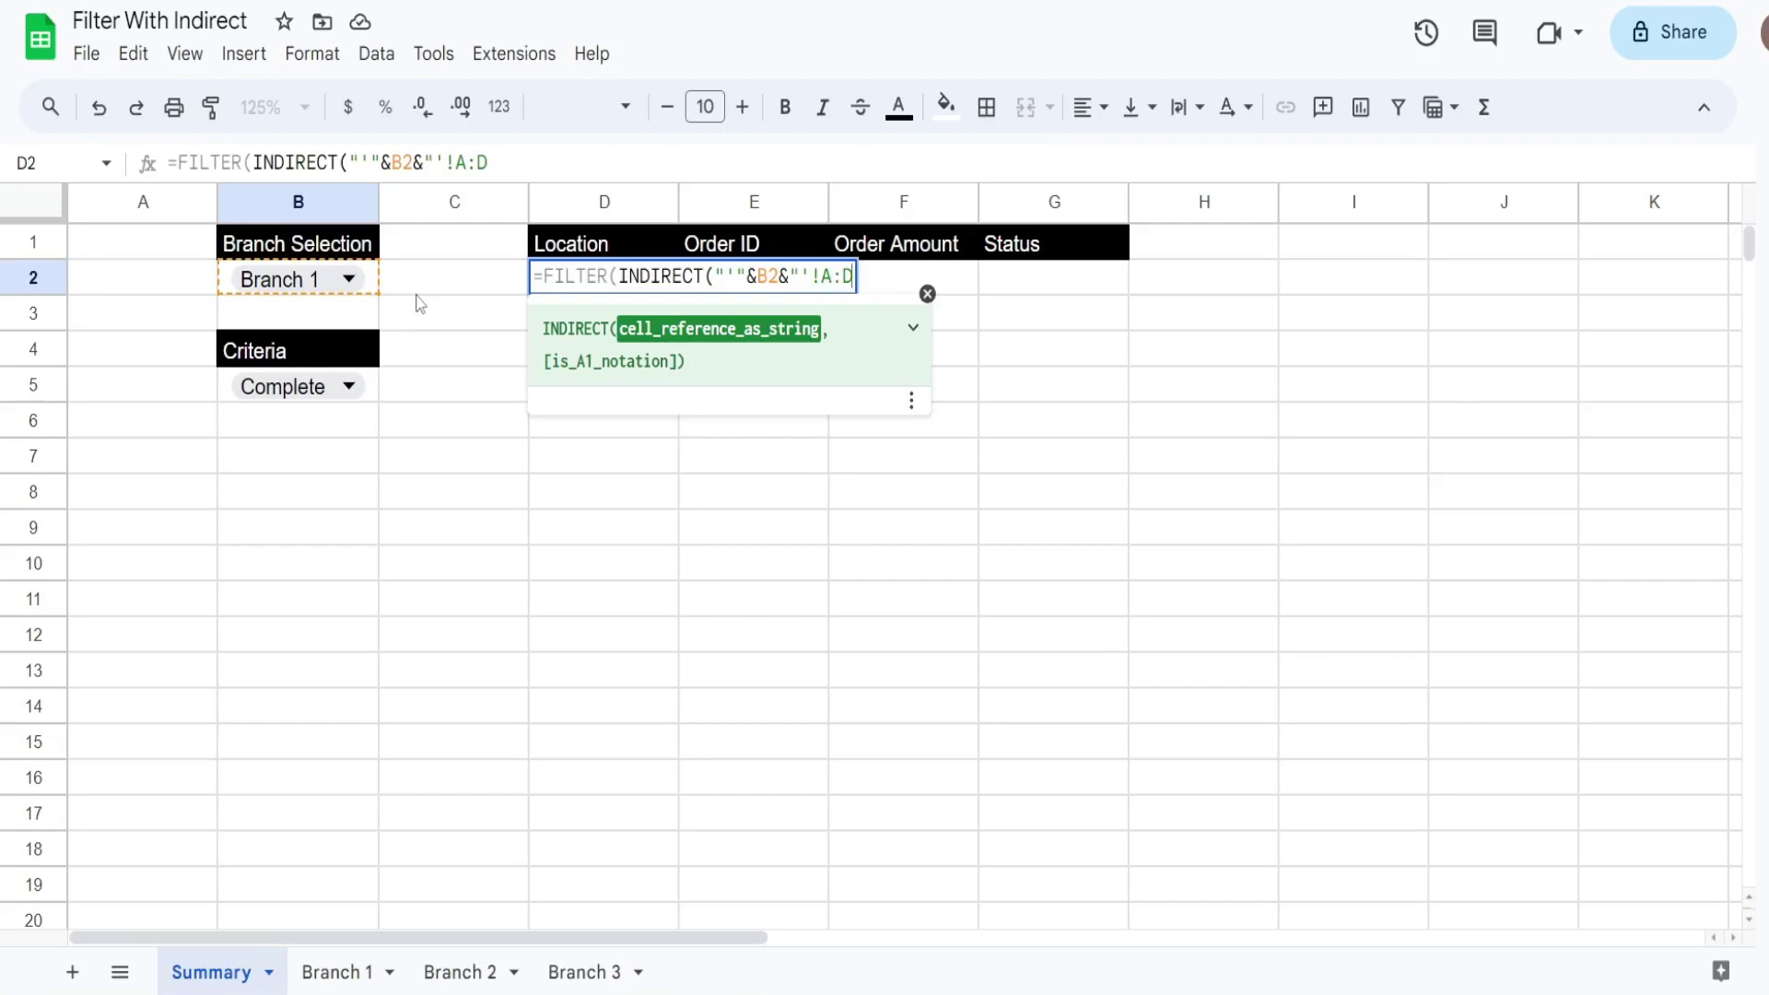
text("),)
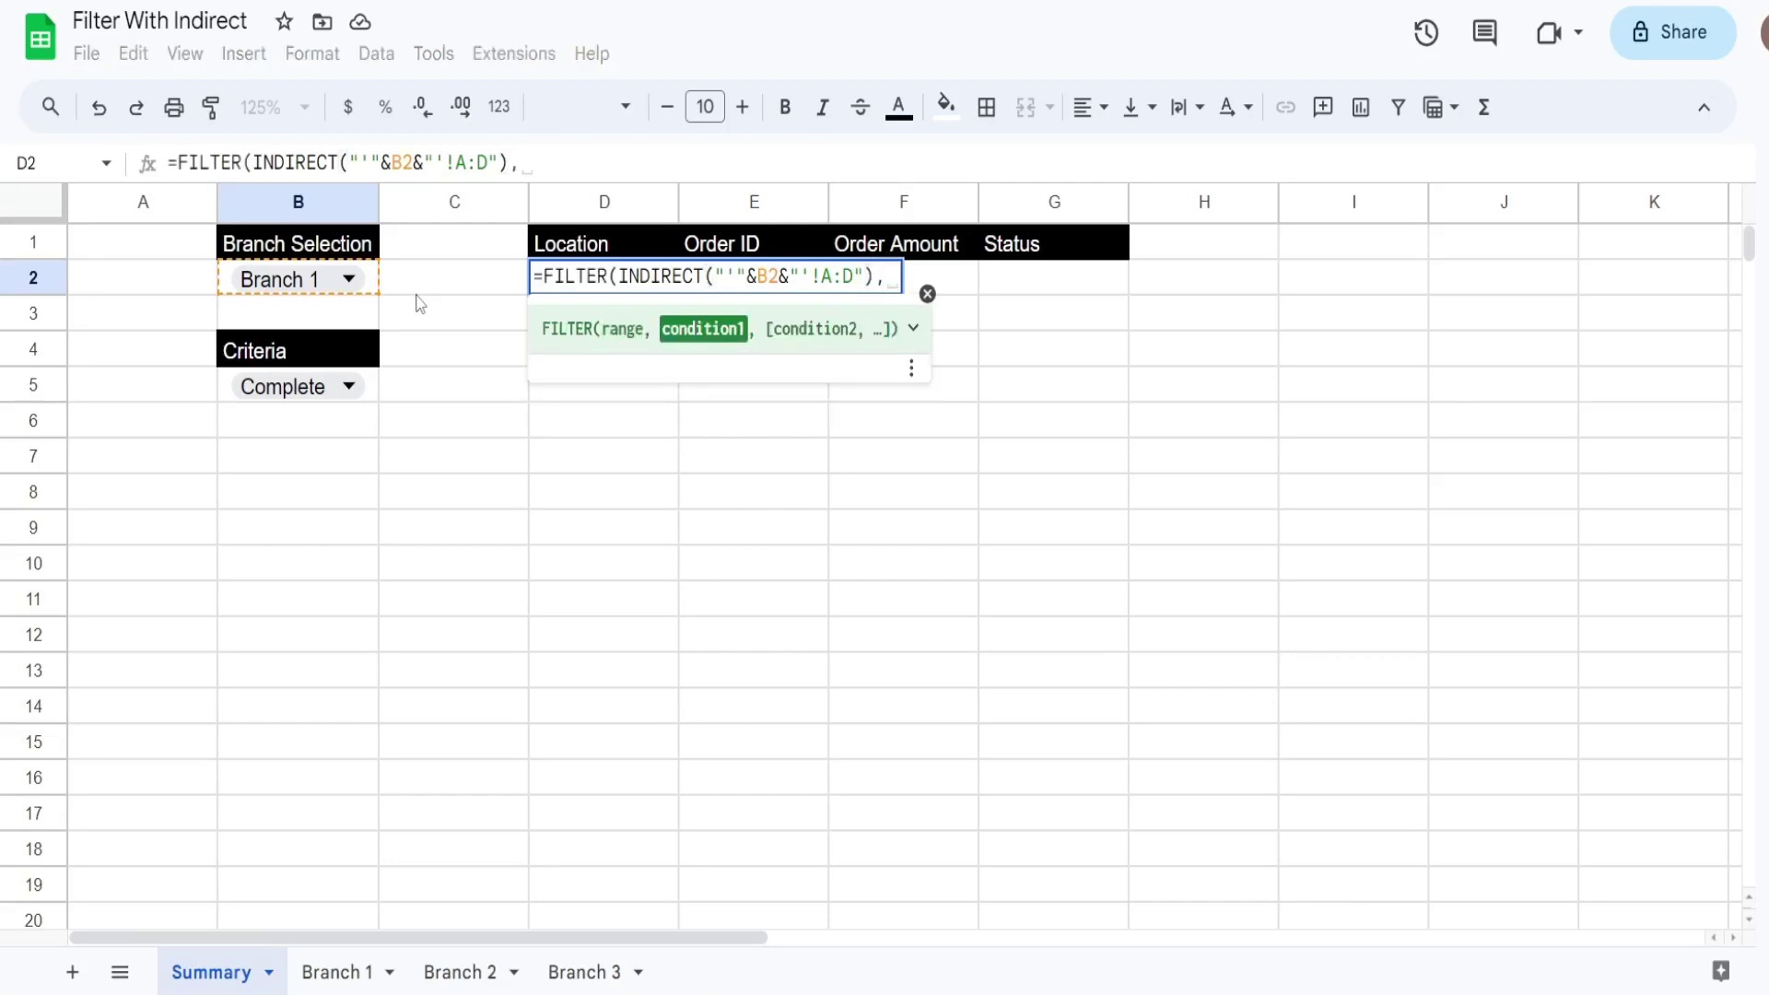
Add the condition INDIRECT("'"&B2&"'!D:D")=B5 and commit the D2 formula.
drag(875, 277, 618, 275)
key(ctrl+c)
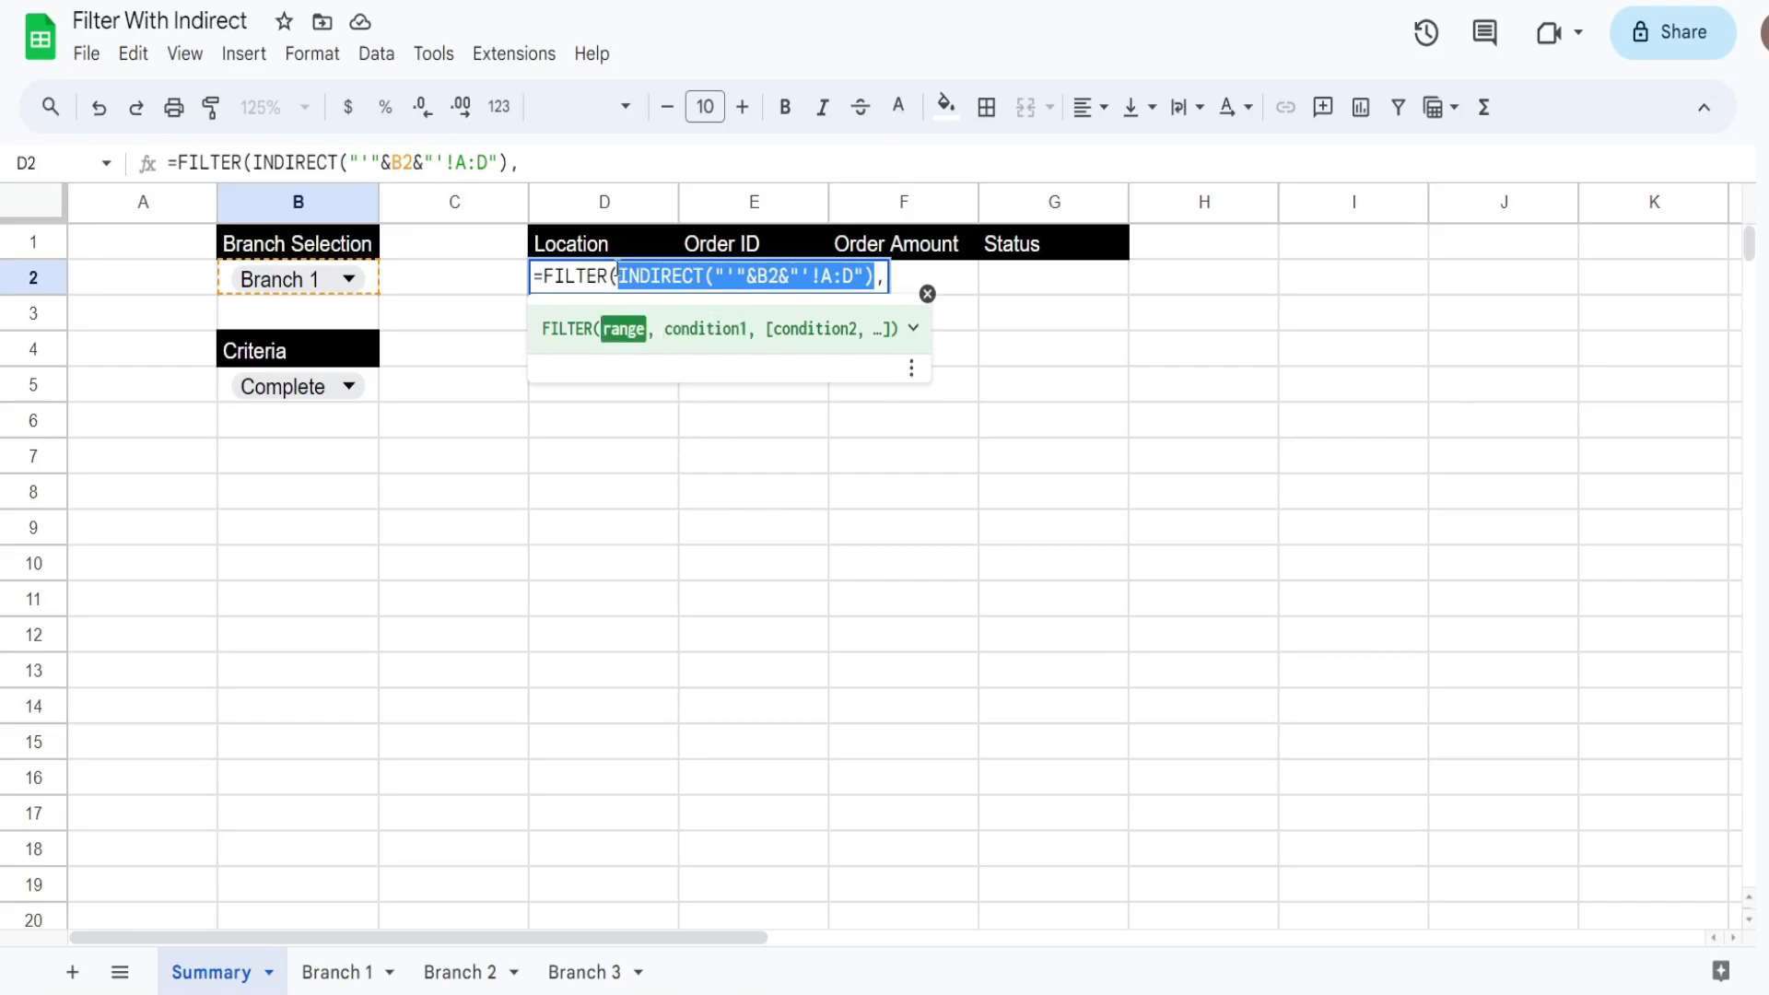
click(884, 277)
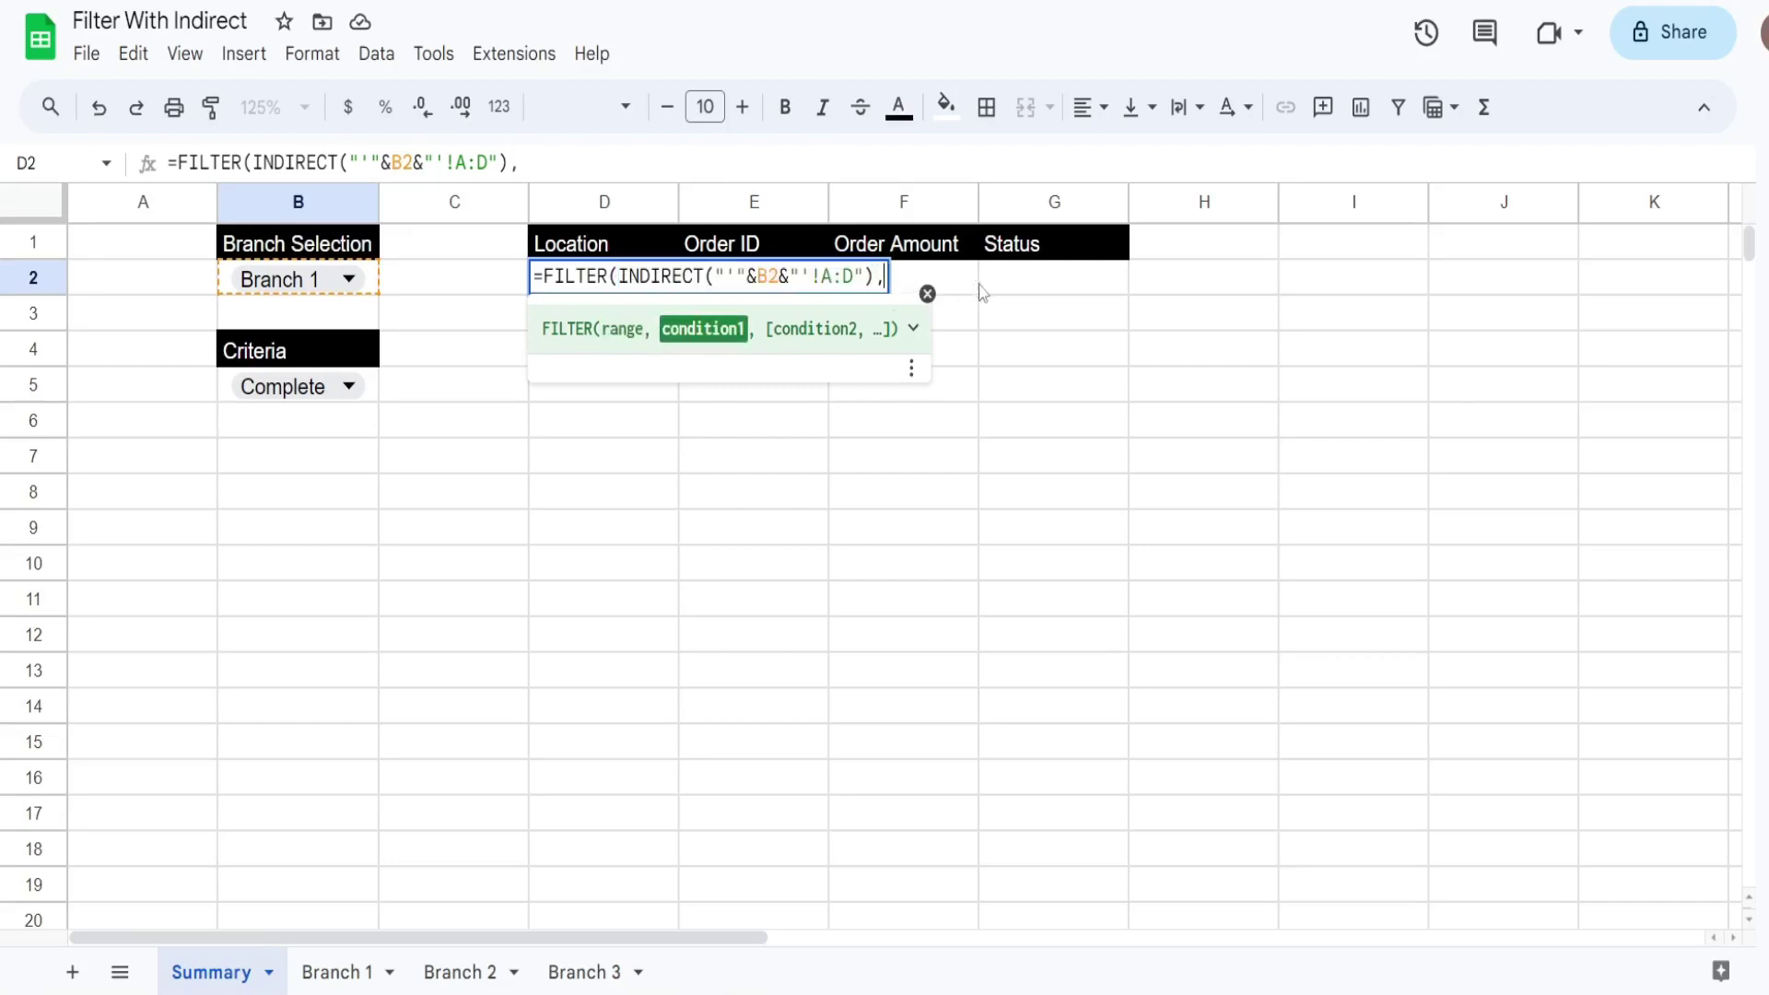
key(ctrl+v)
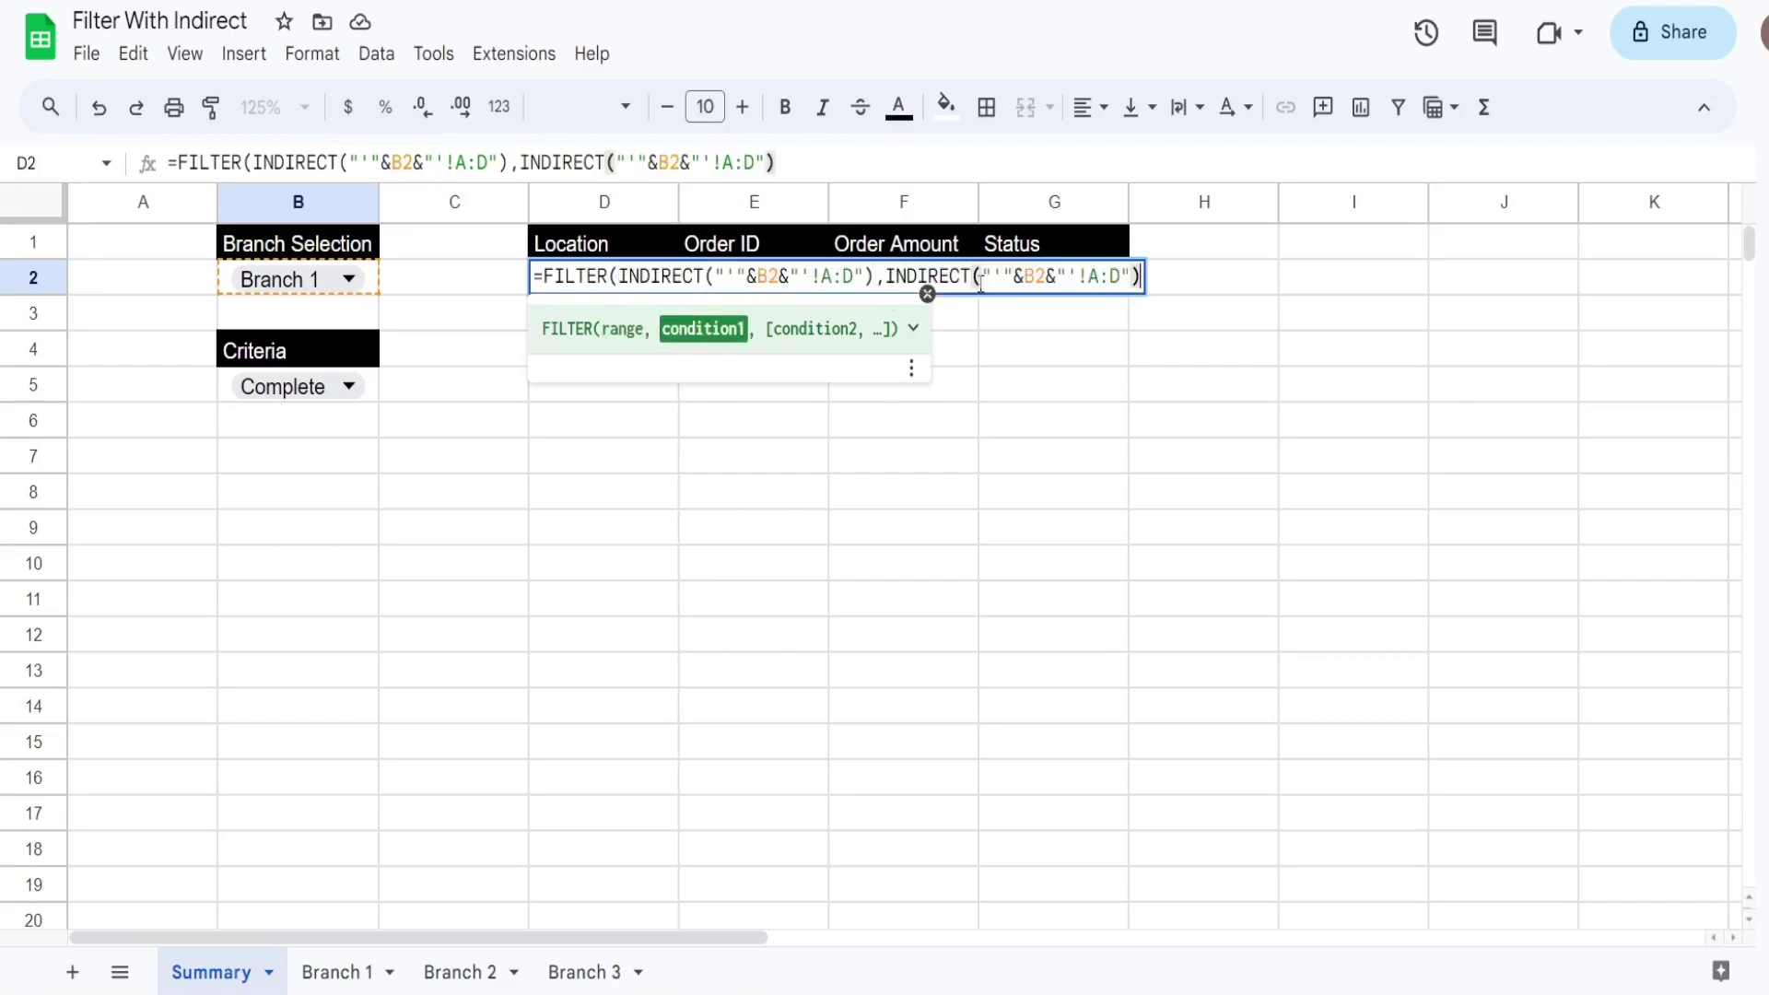
double_click(1094, 276)
text(D)
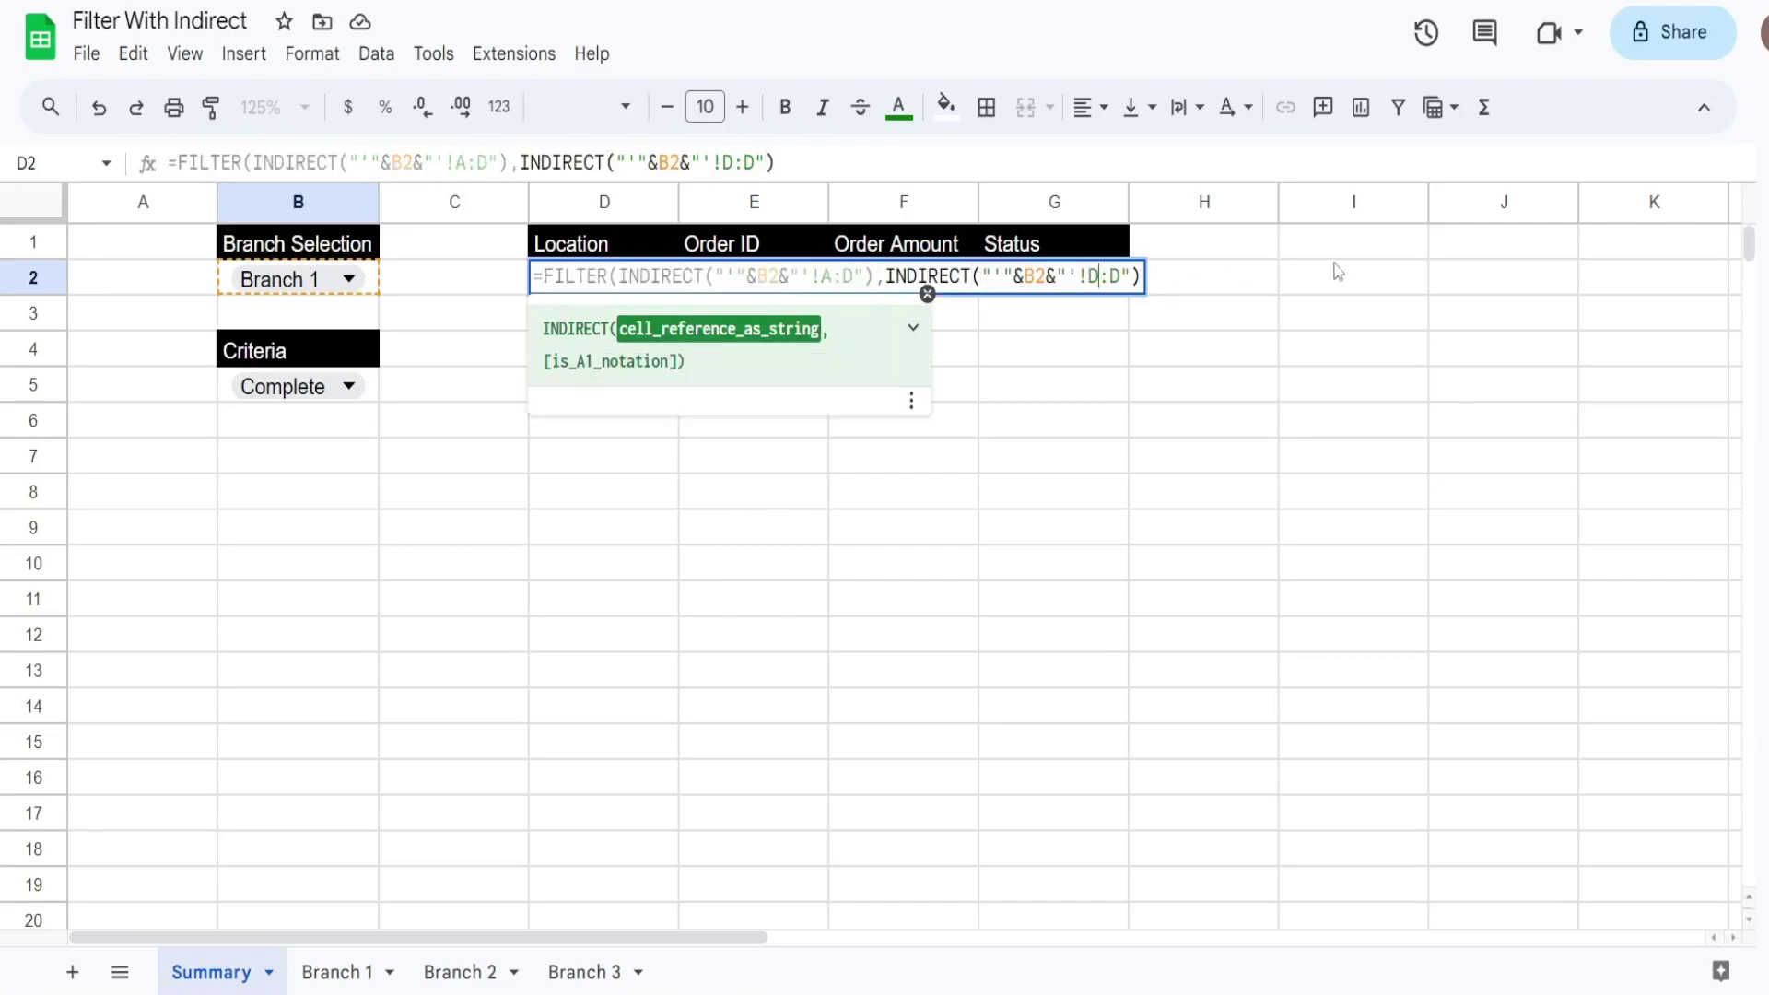
key(End)
text(=)
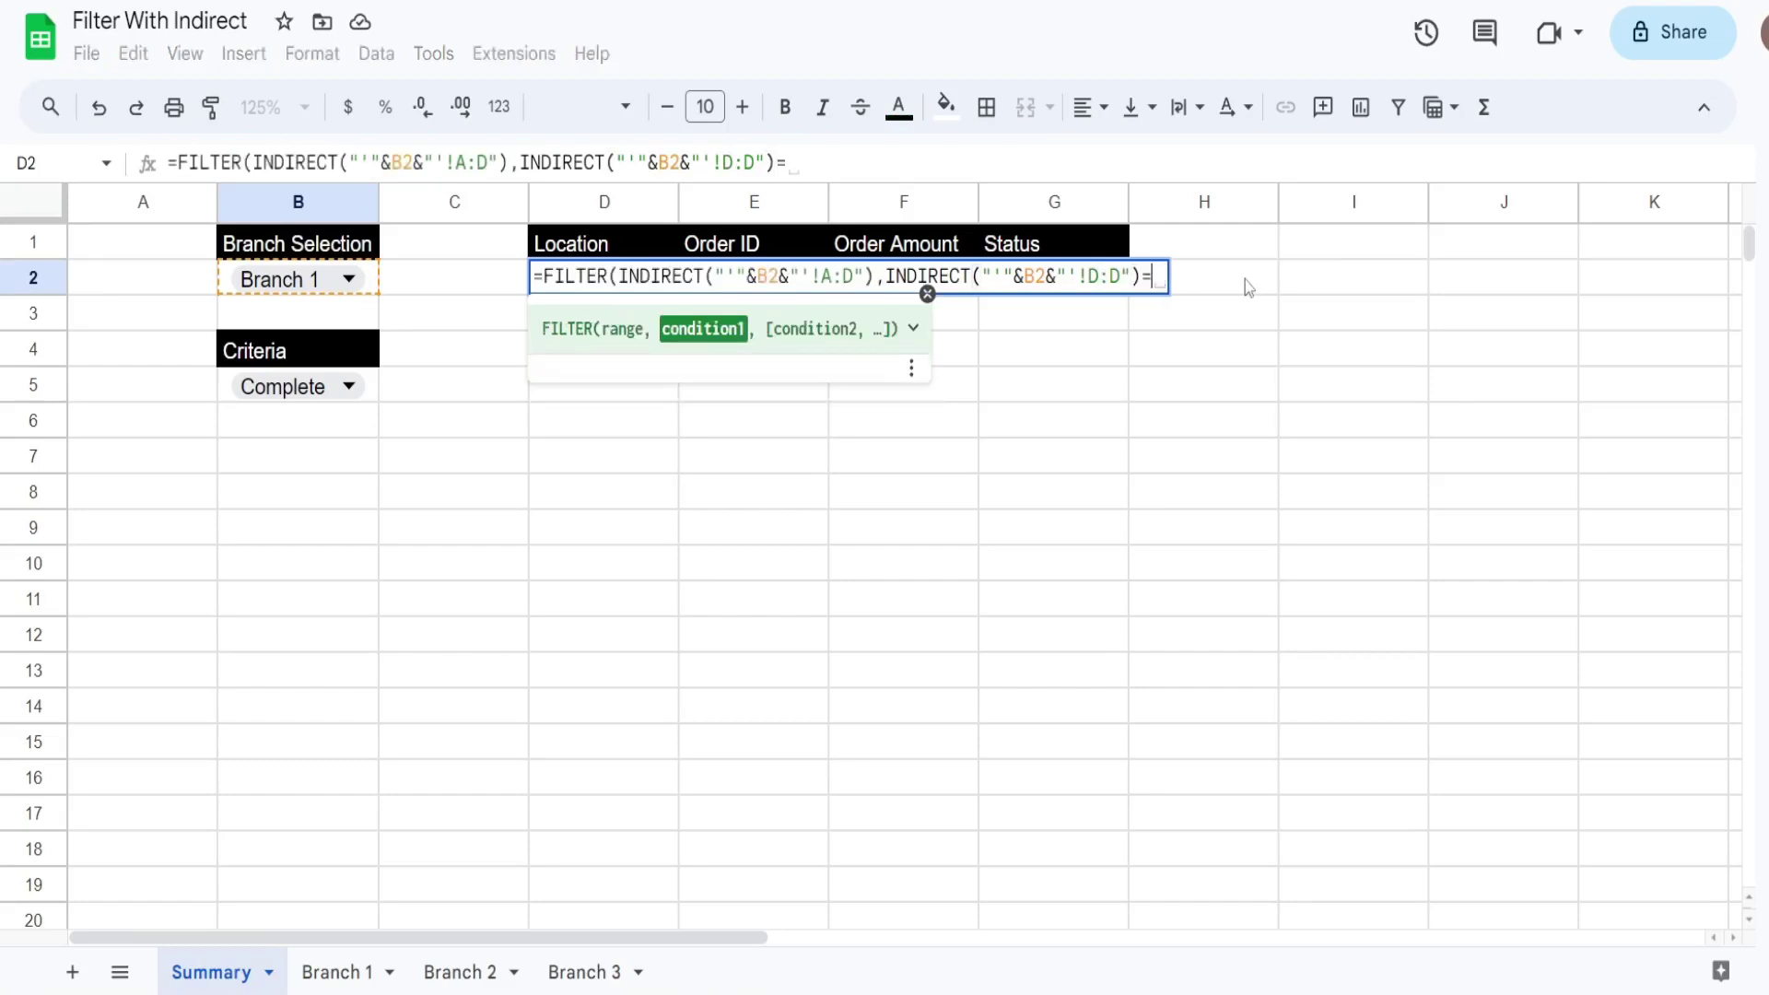
click(372, 398)
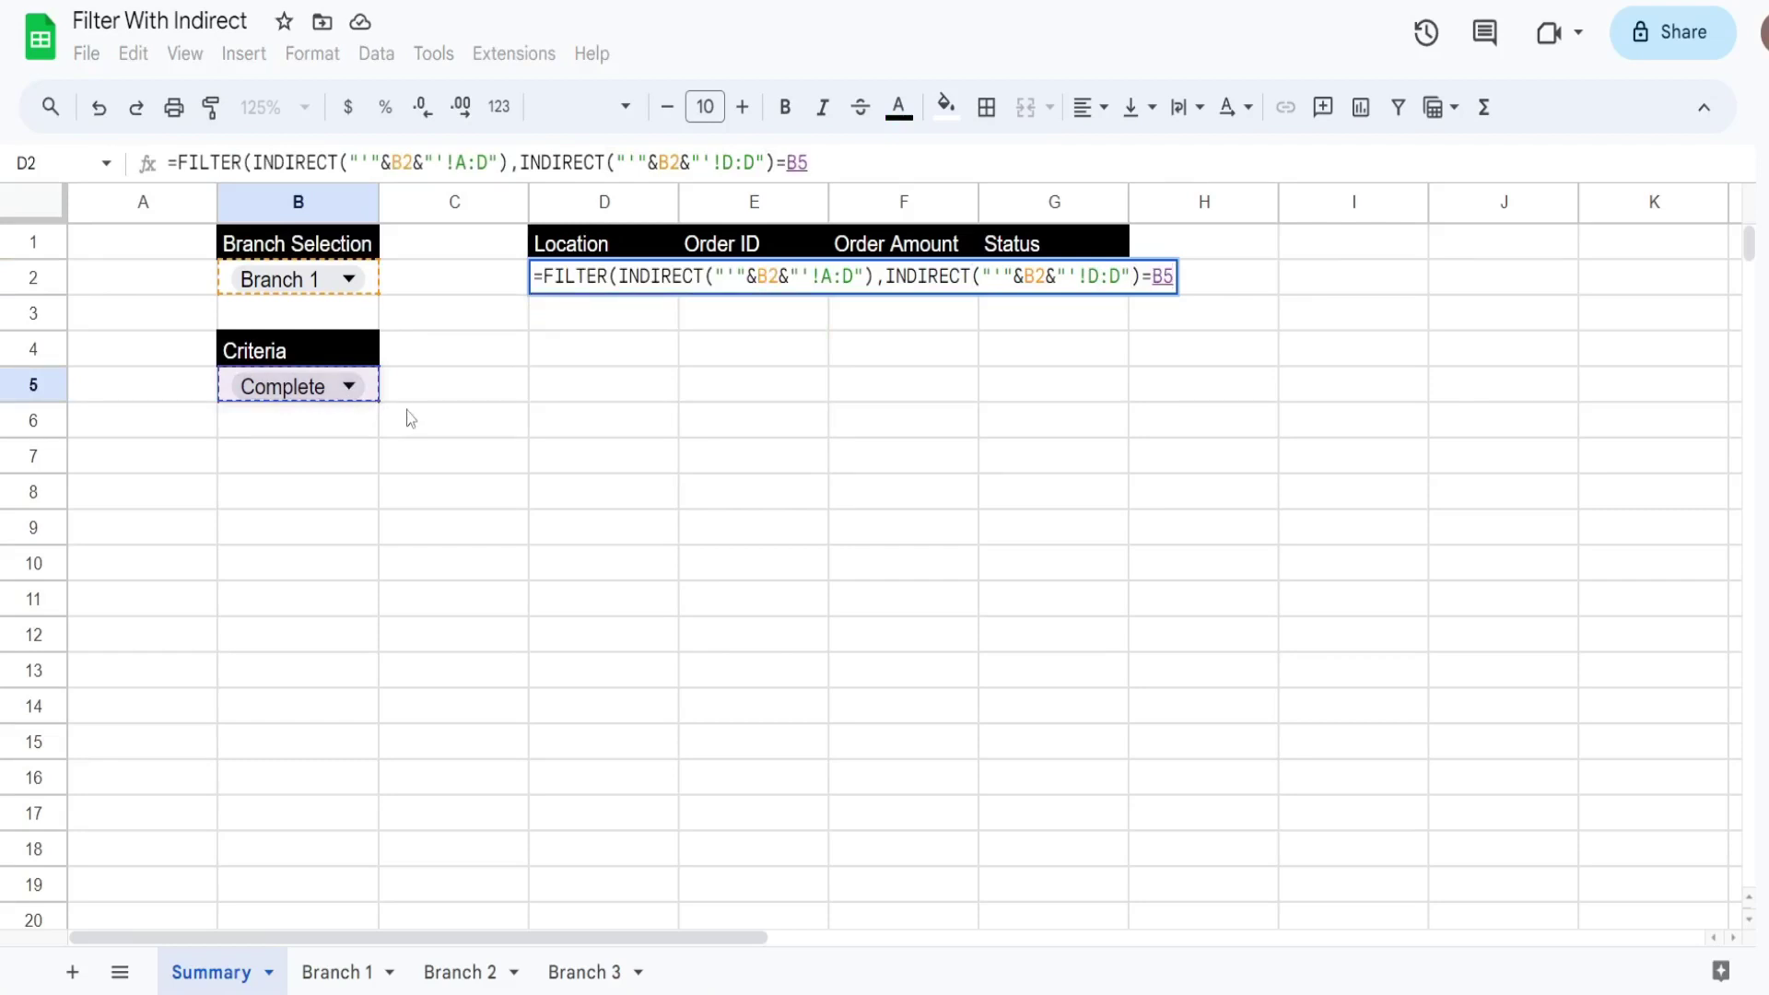
text())
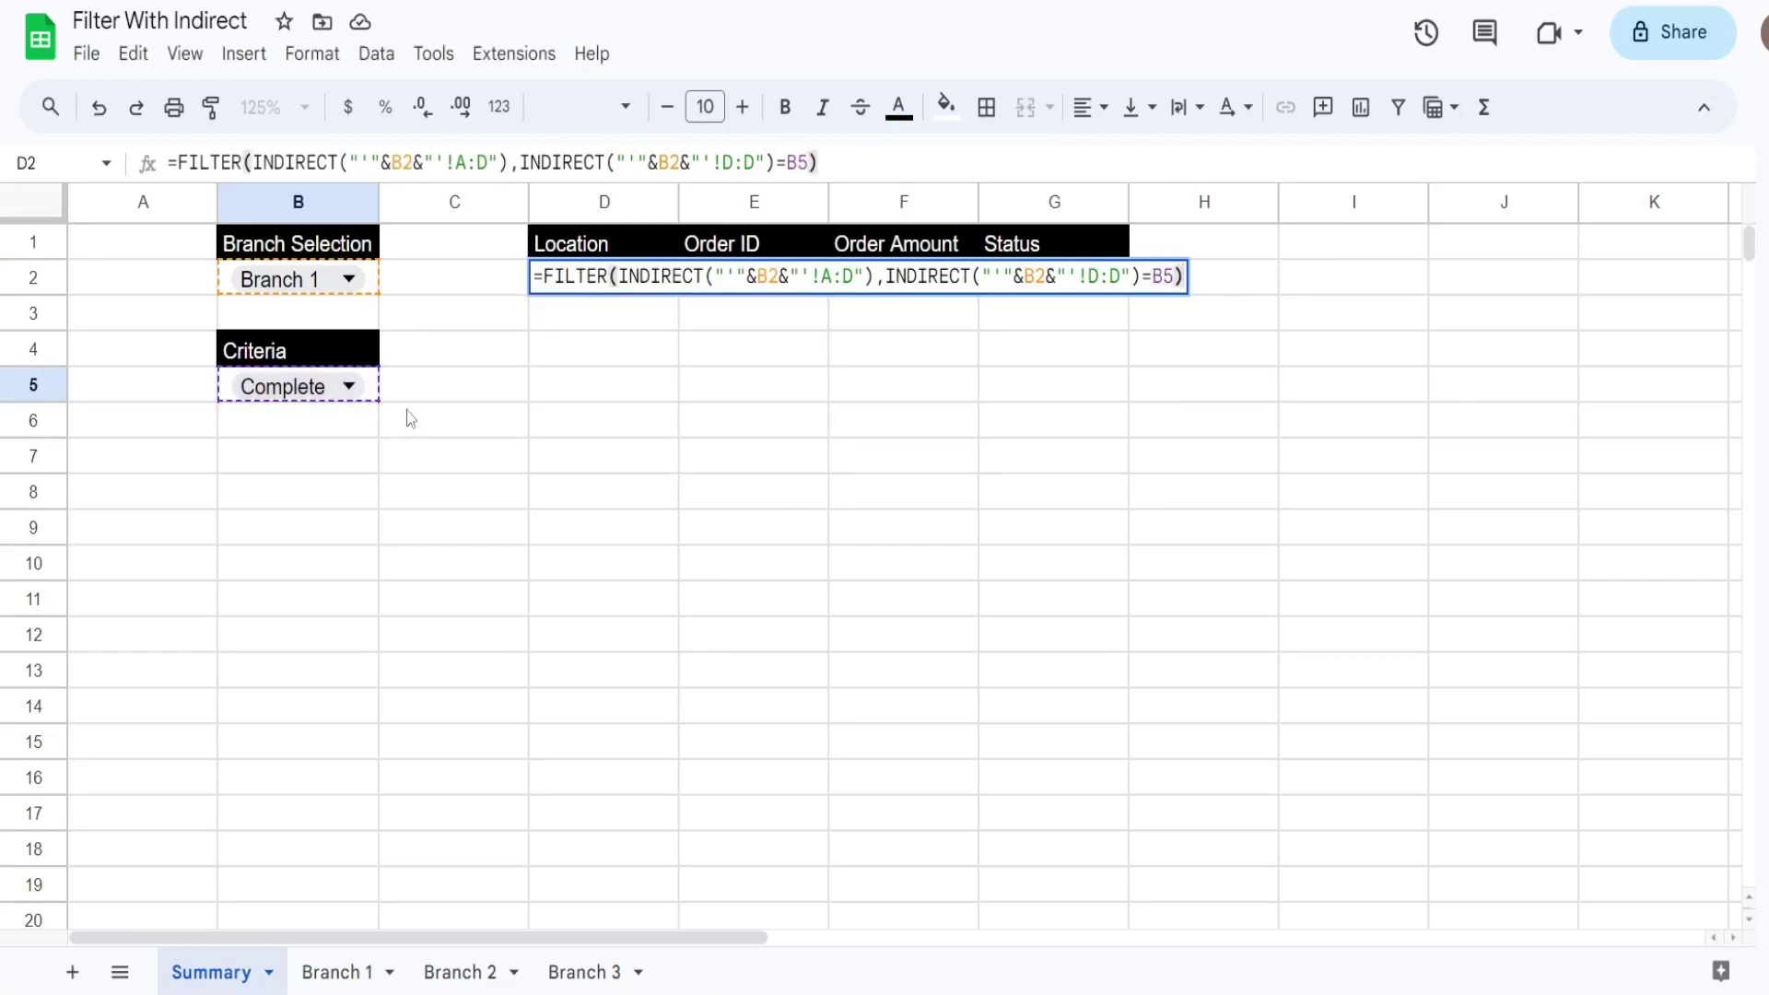
key(Return)
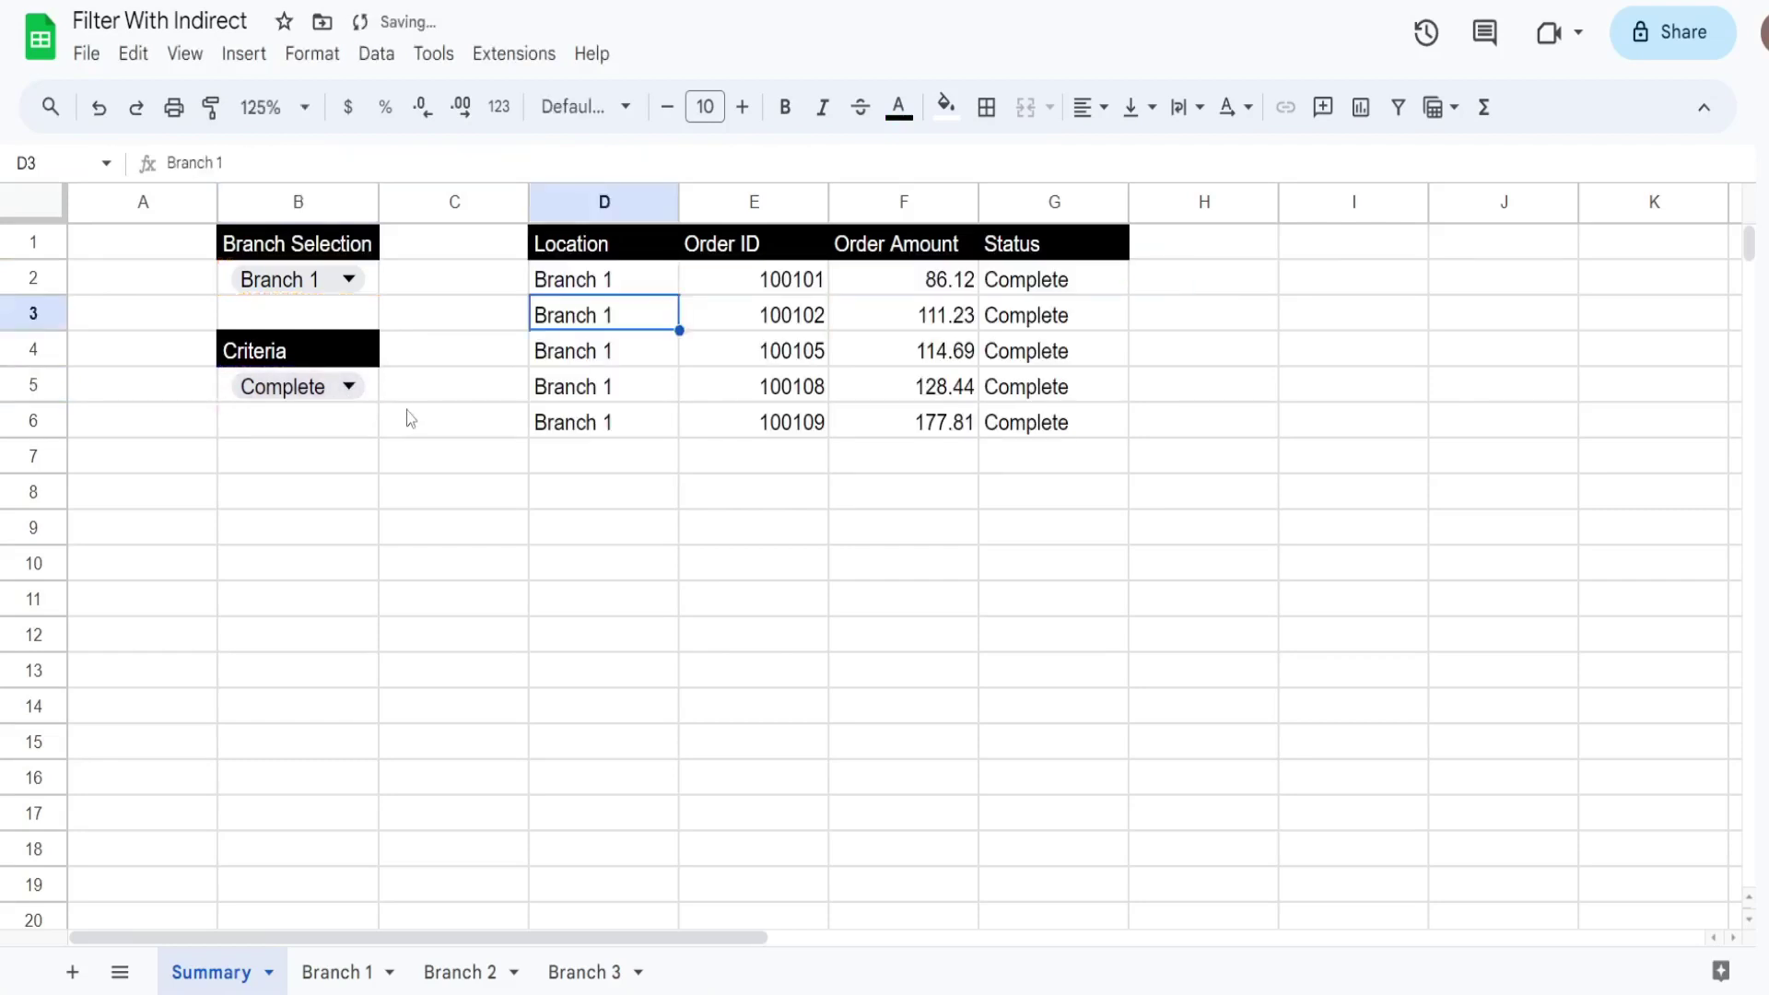
Set the criteria to Pending and view Branch 2's and Branch 3's pending orders.
click(346, 387)
click(267, 468)
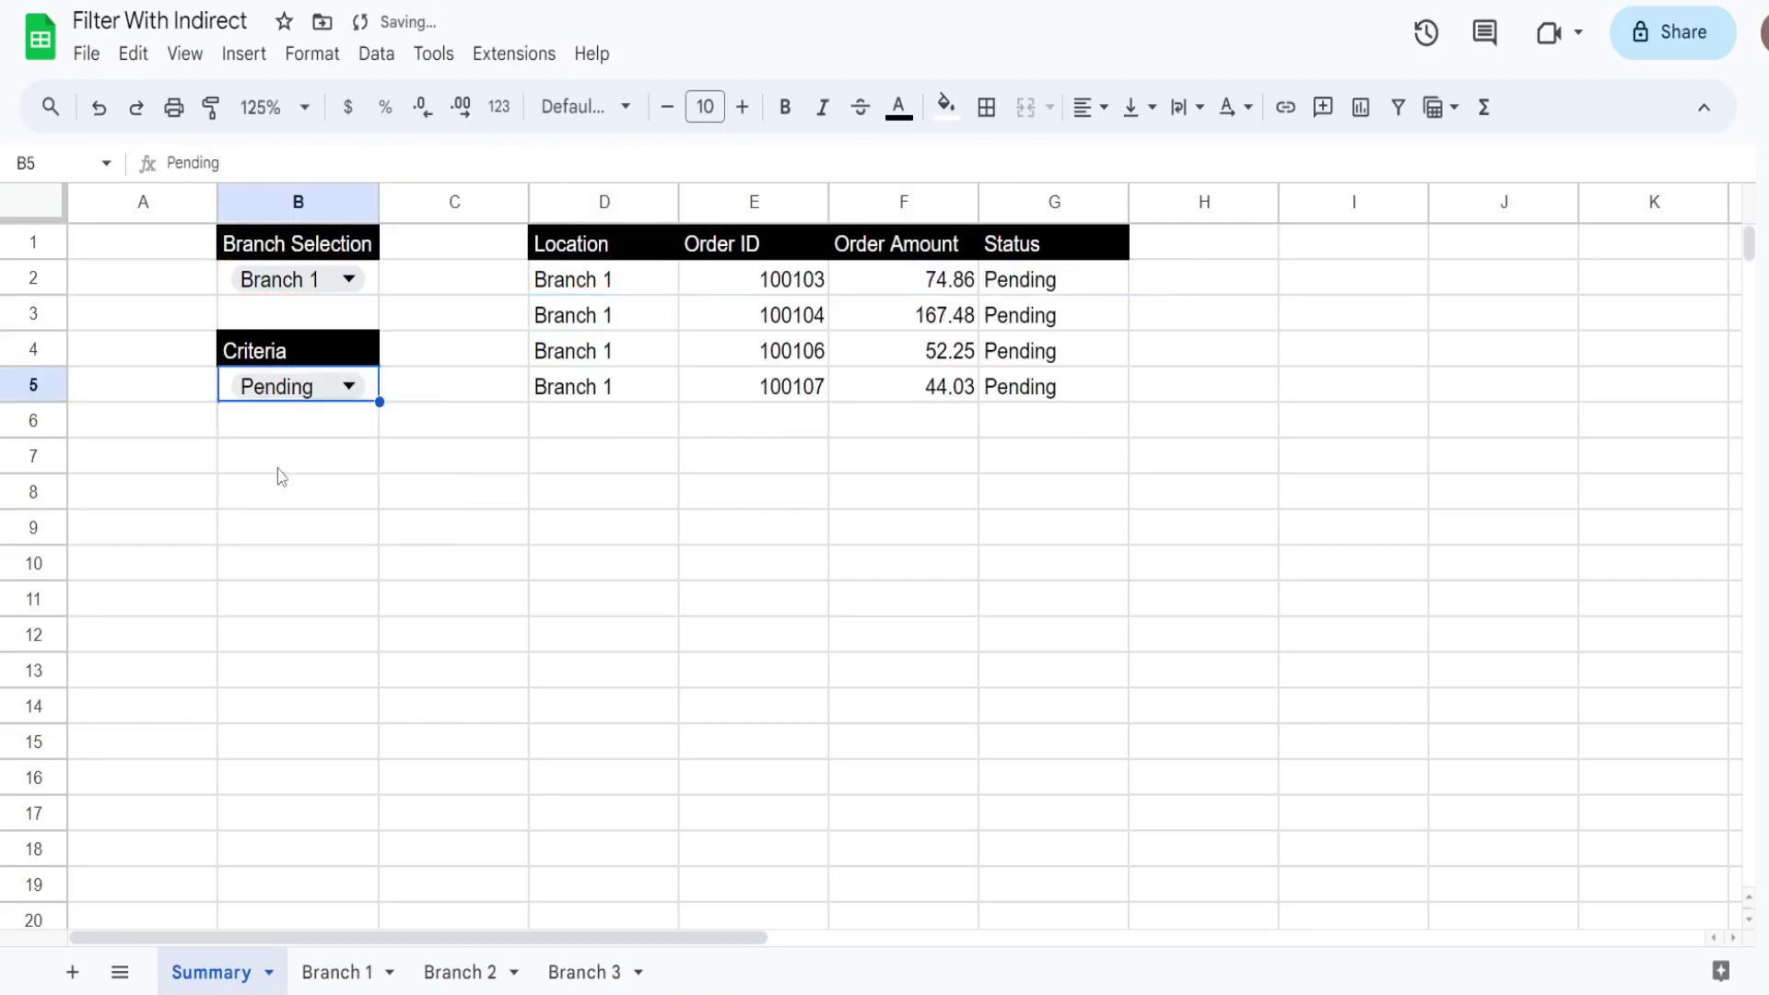
click(350, 279)
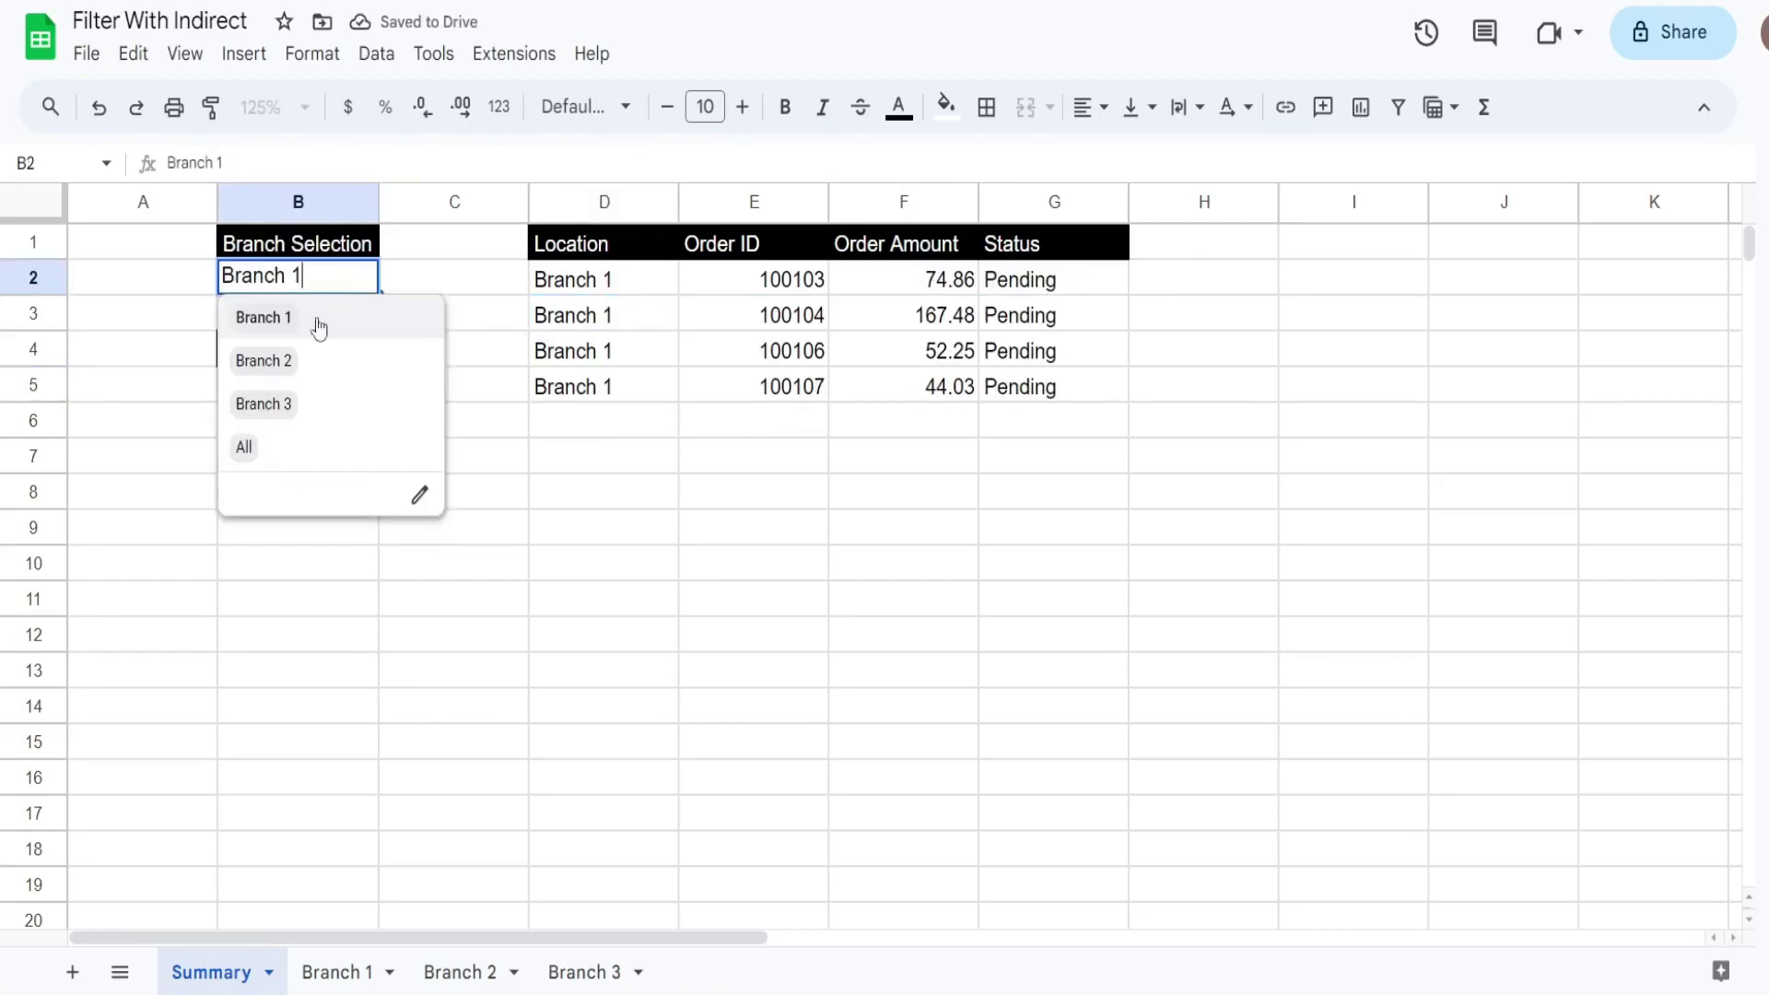
click(302, 363)
click(350, 279)
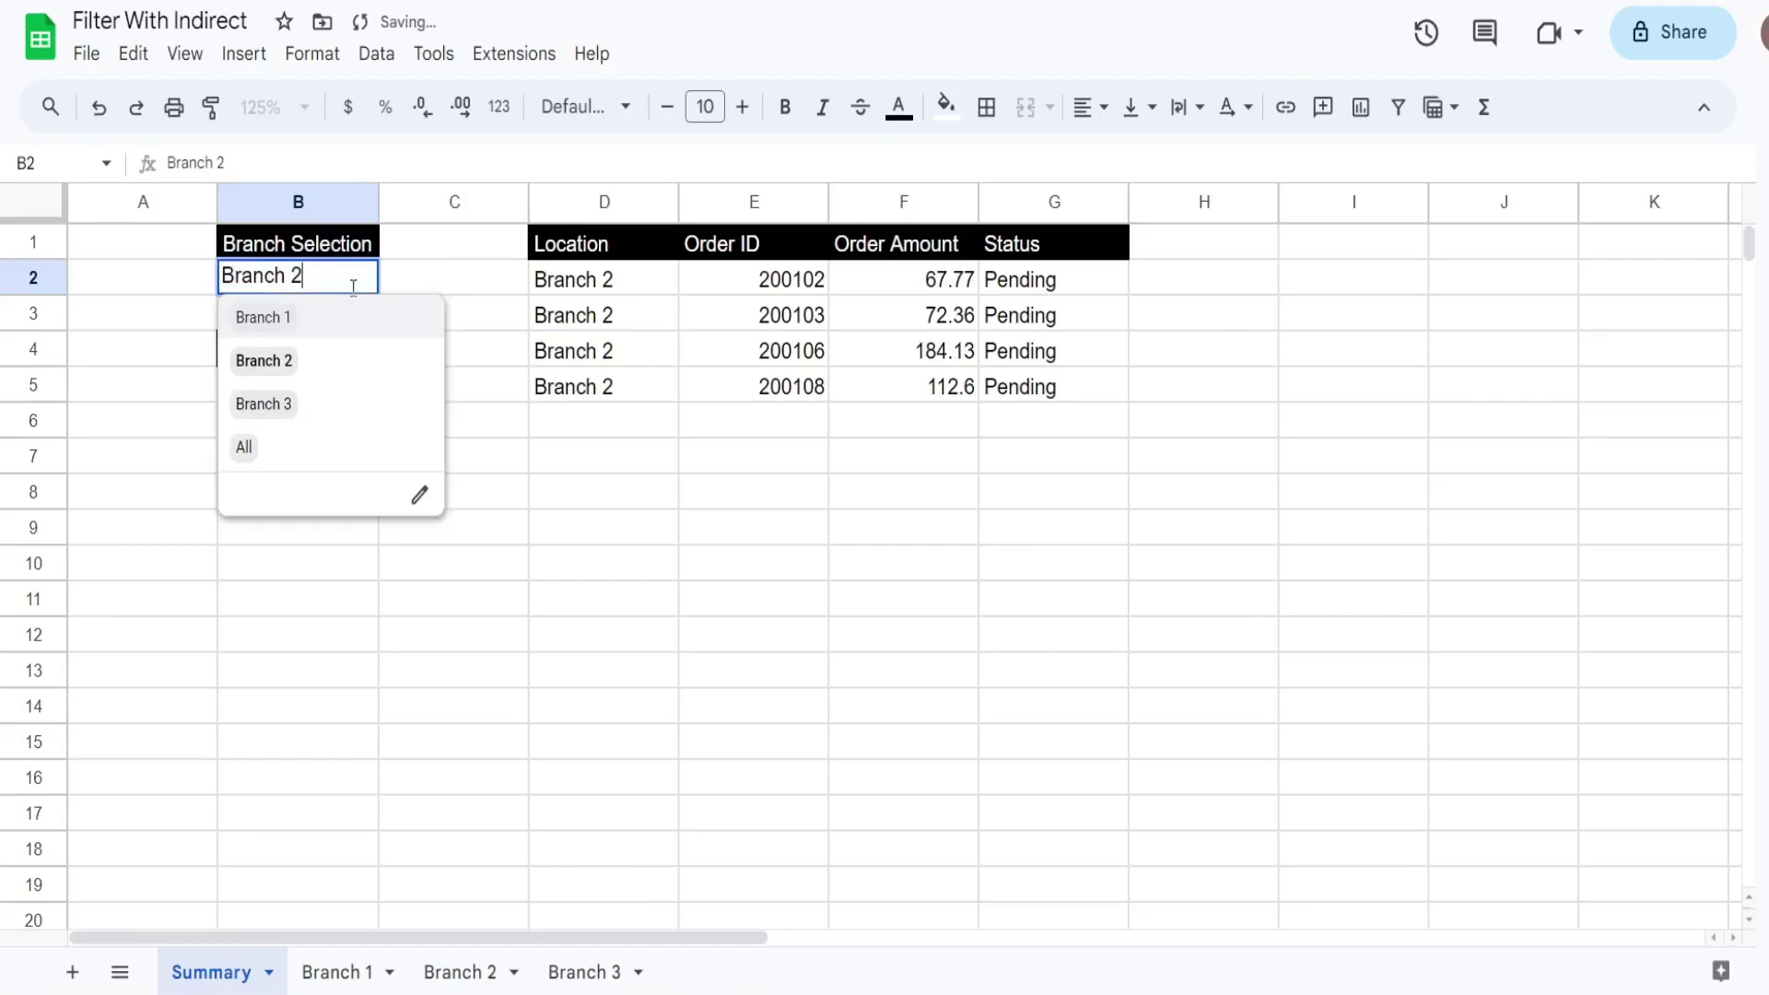
click(308, 405)
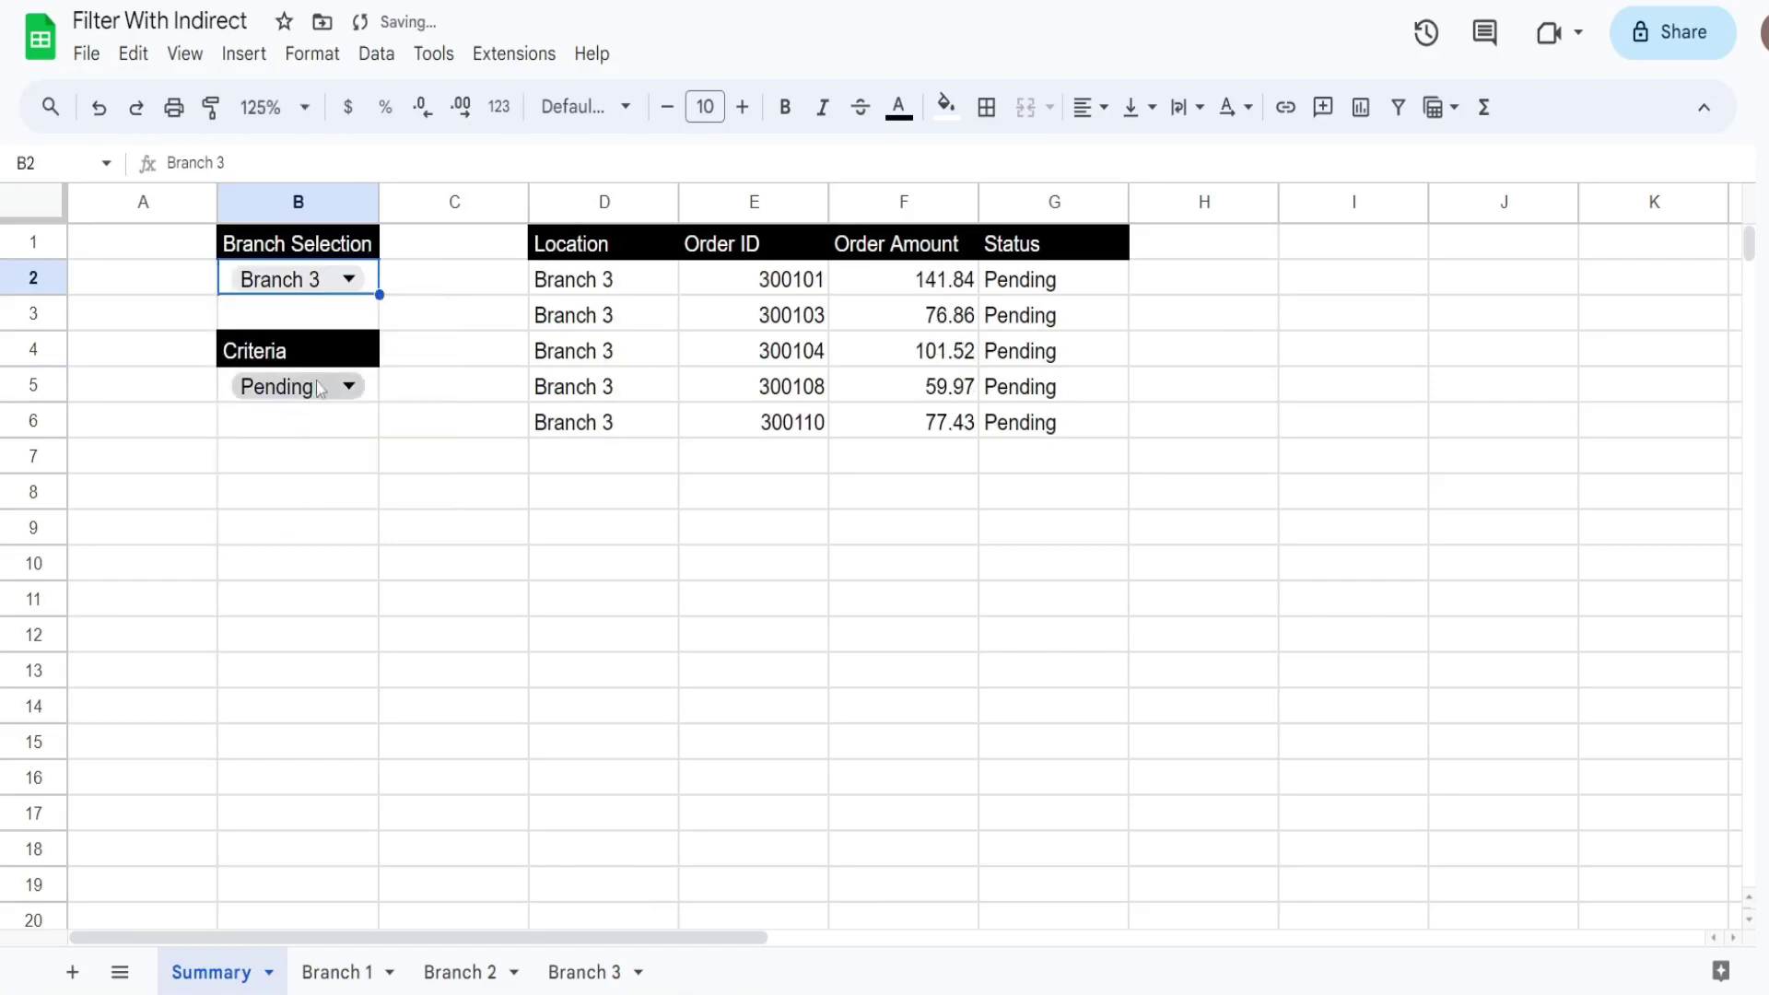
Try All, which returns #REF!, then set the branch back to Branch 1.
double_click(356, 279)
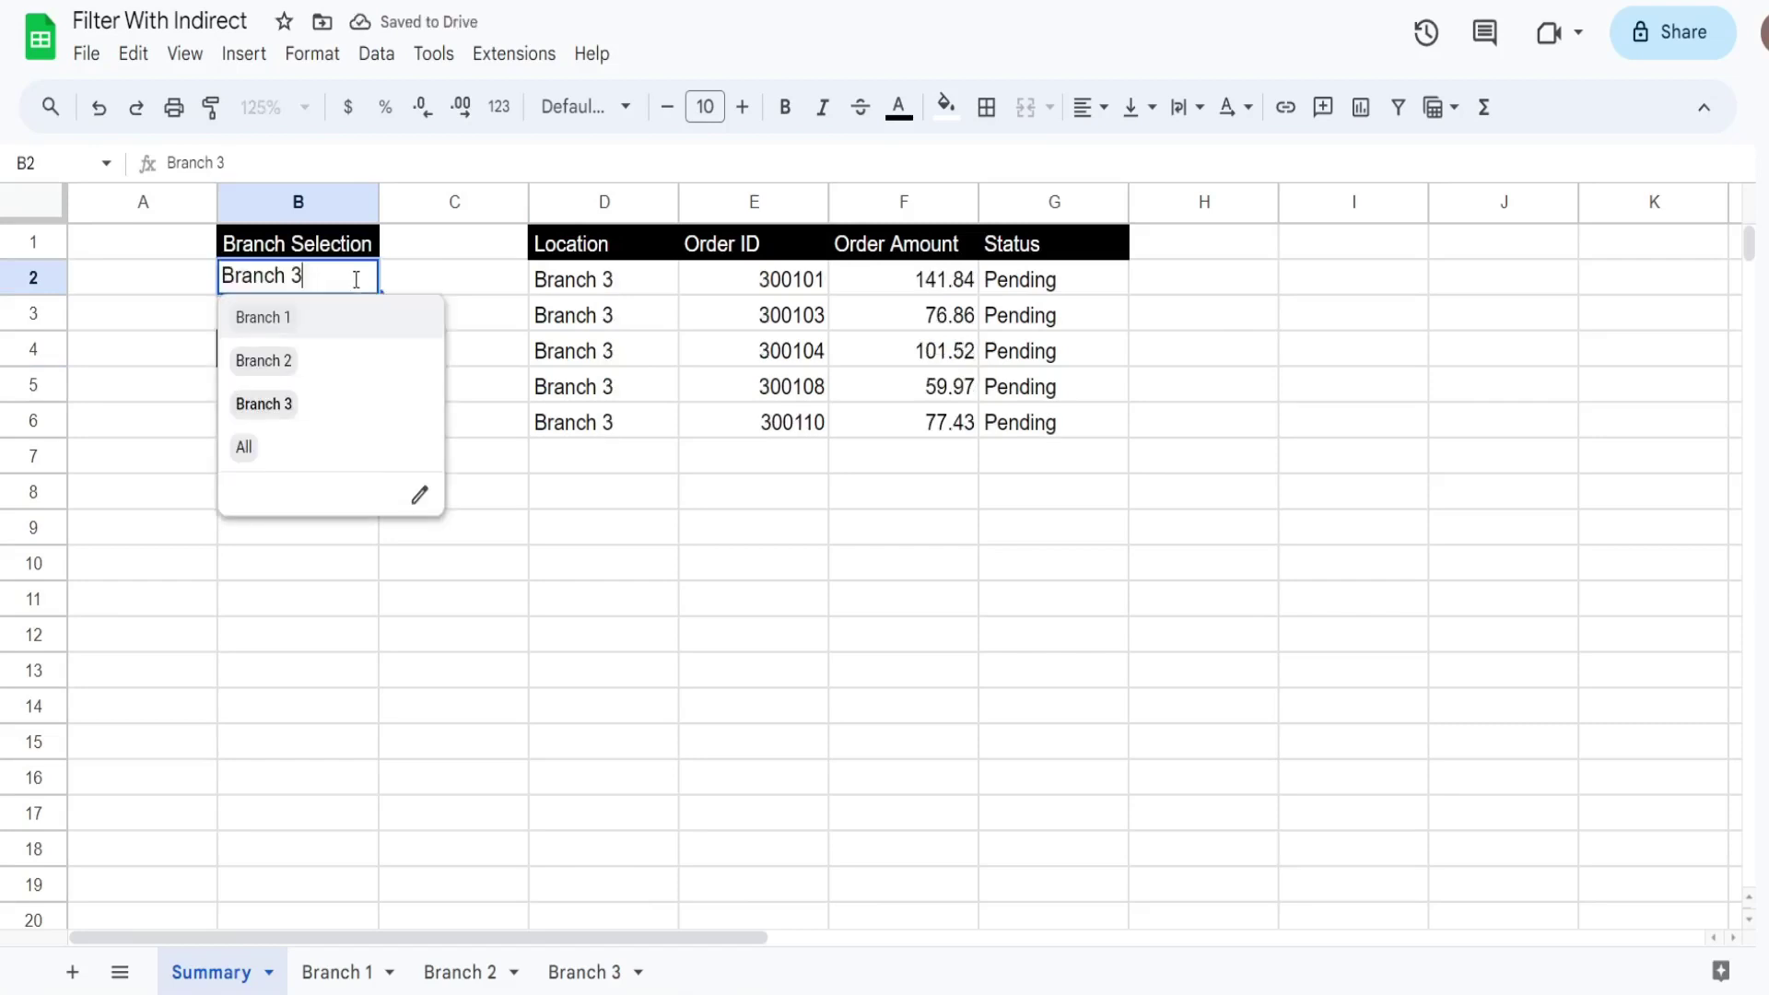
click(243, 456)
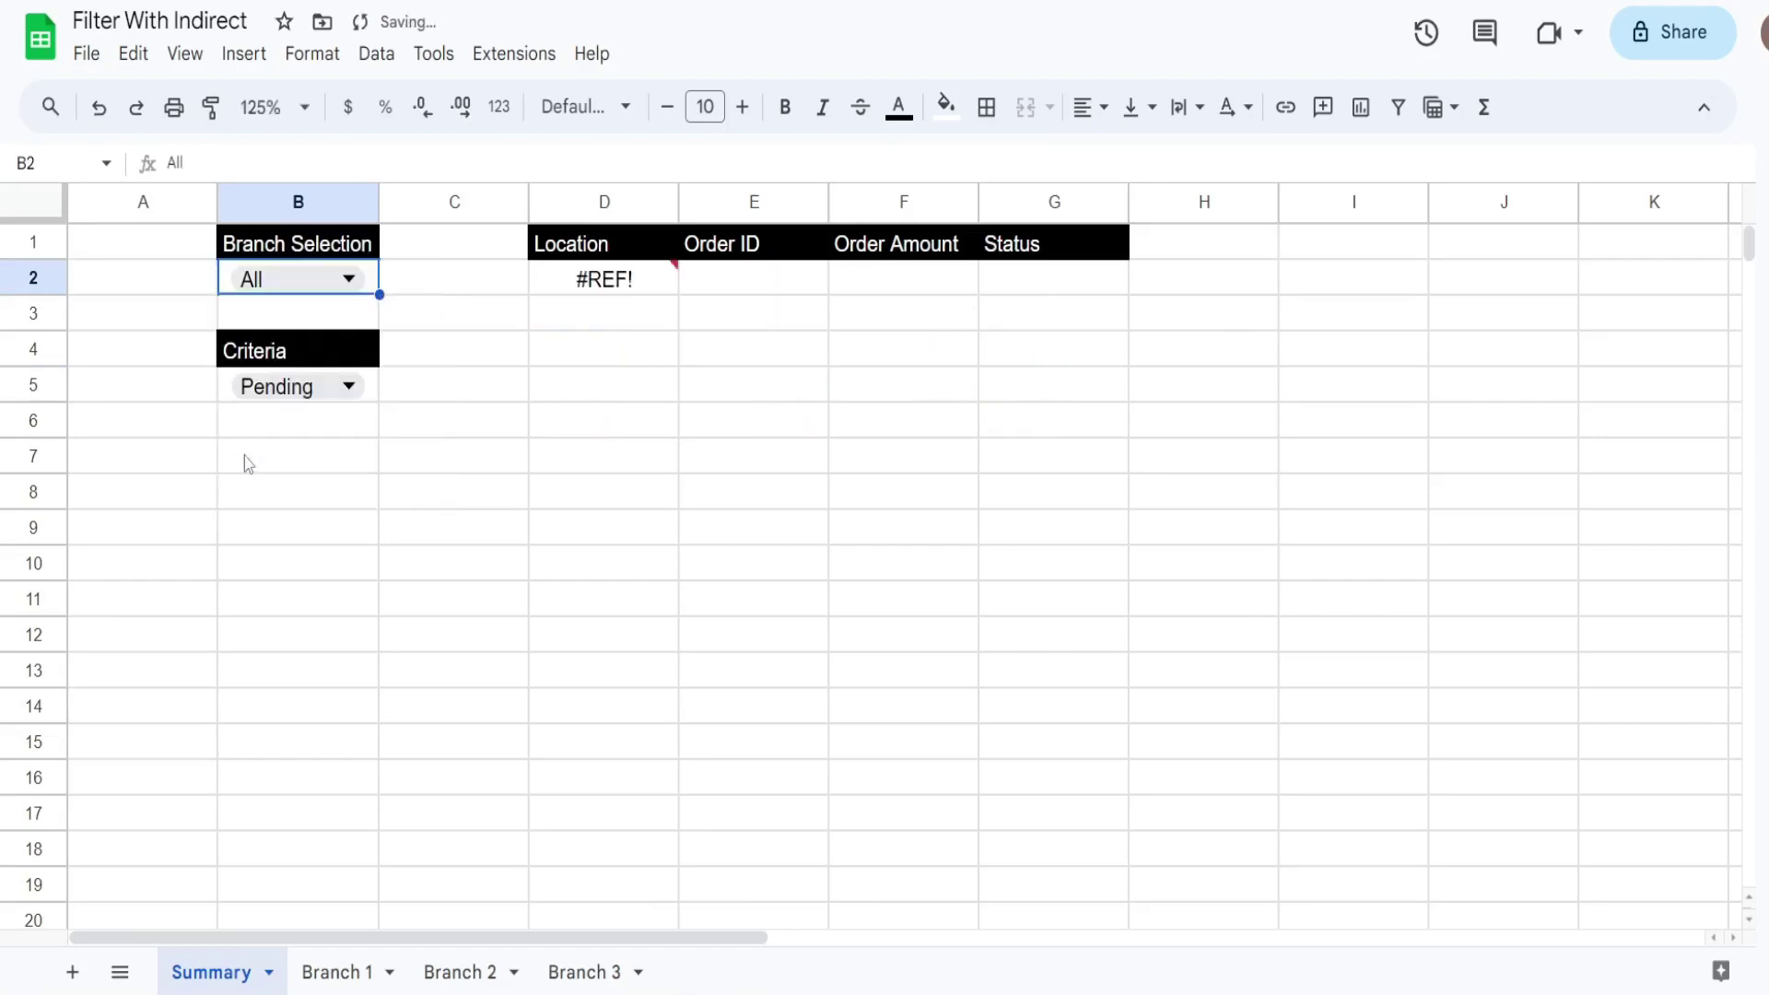
double_click(341, 291)
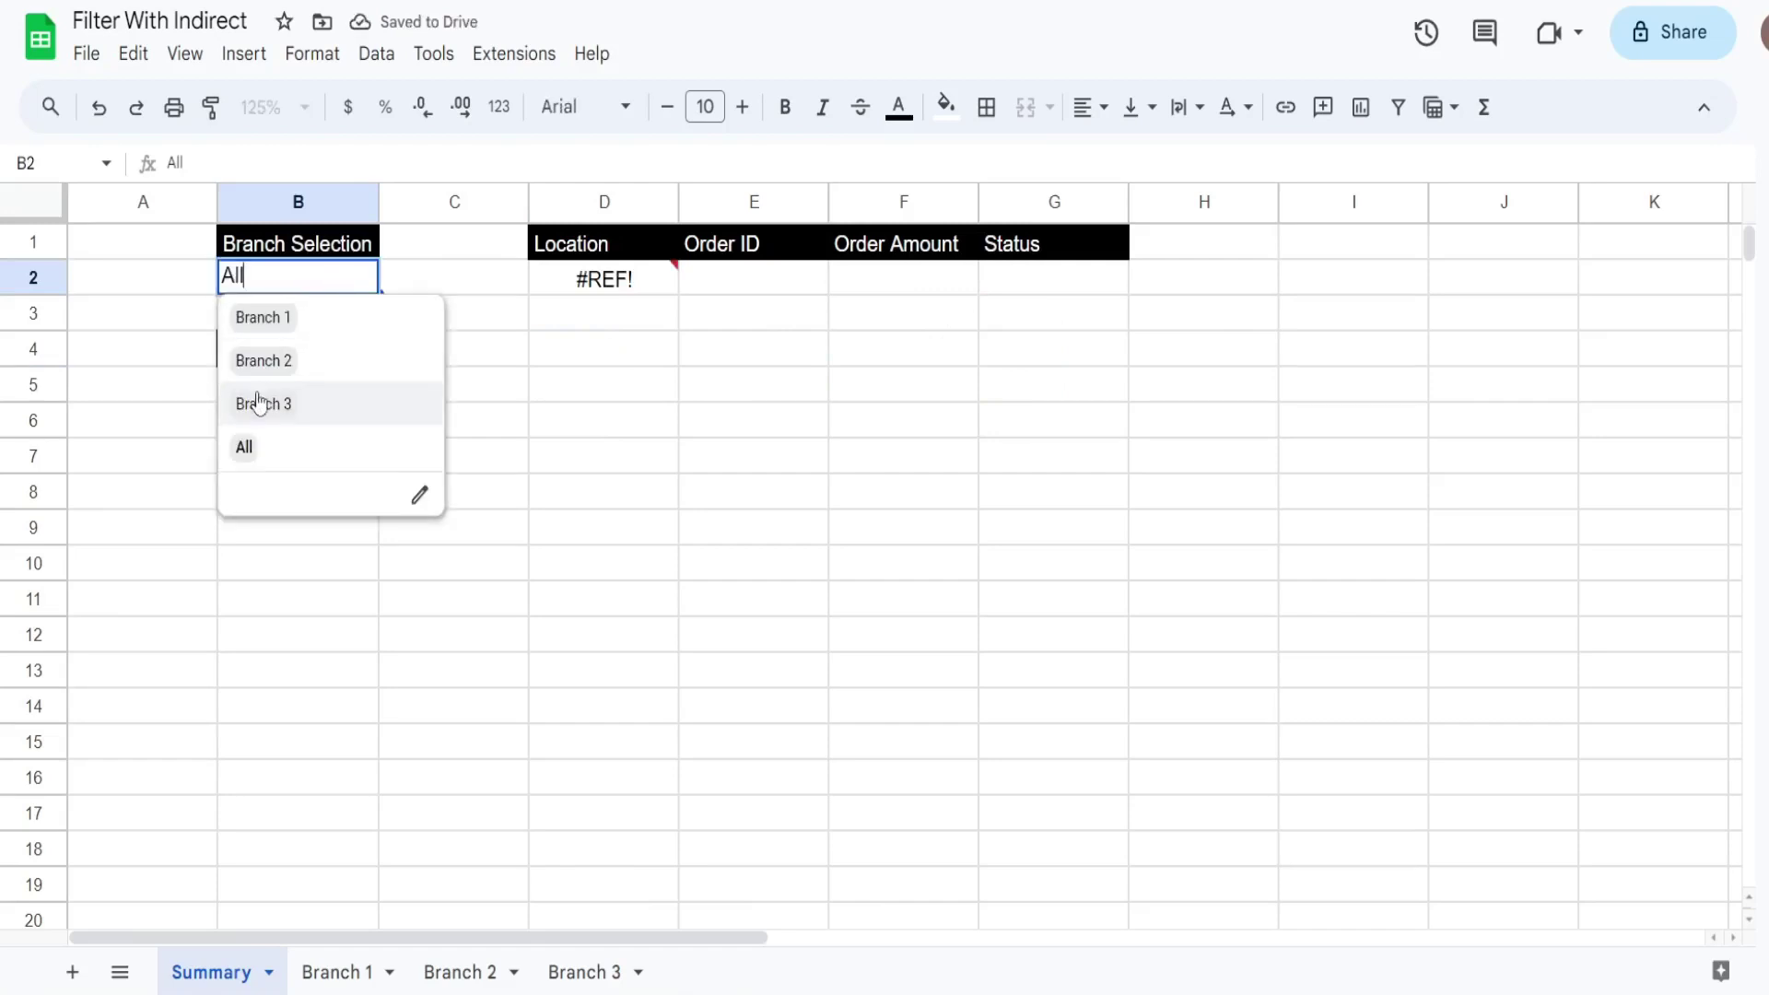
click(281, 323)
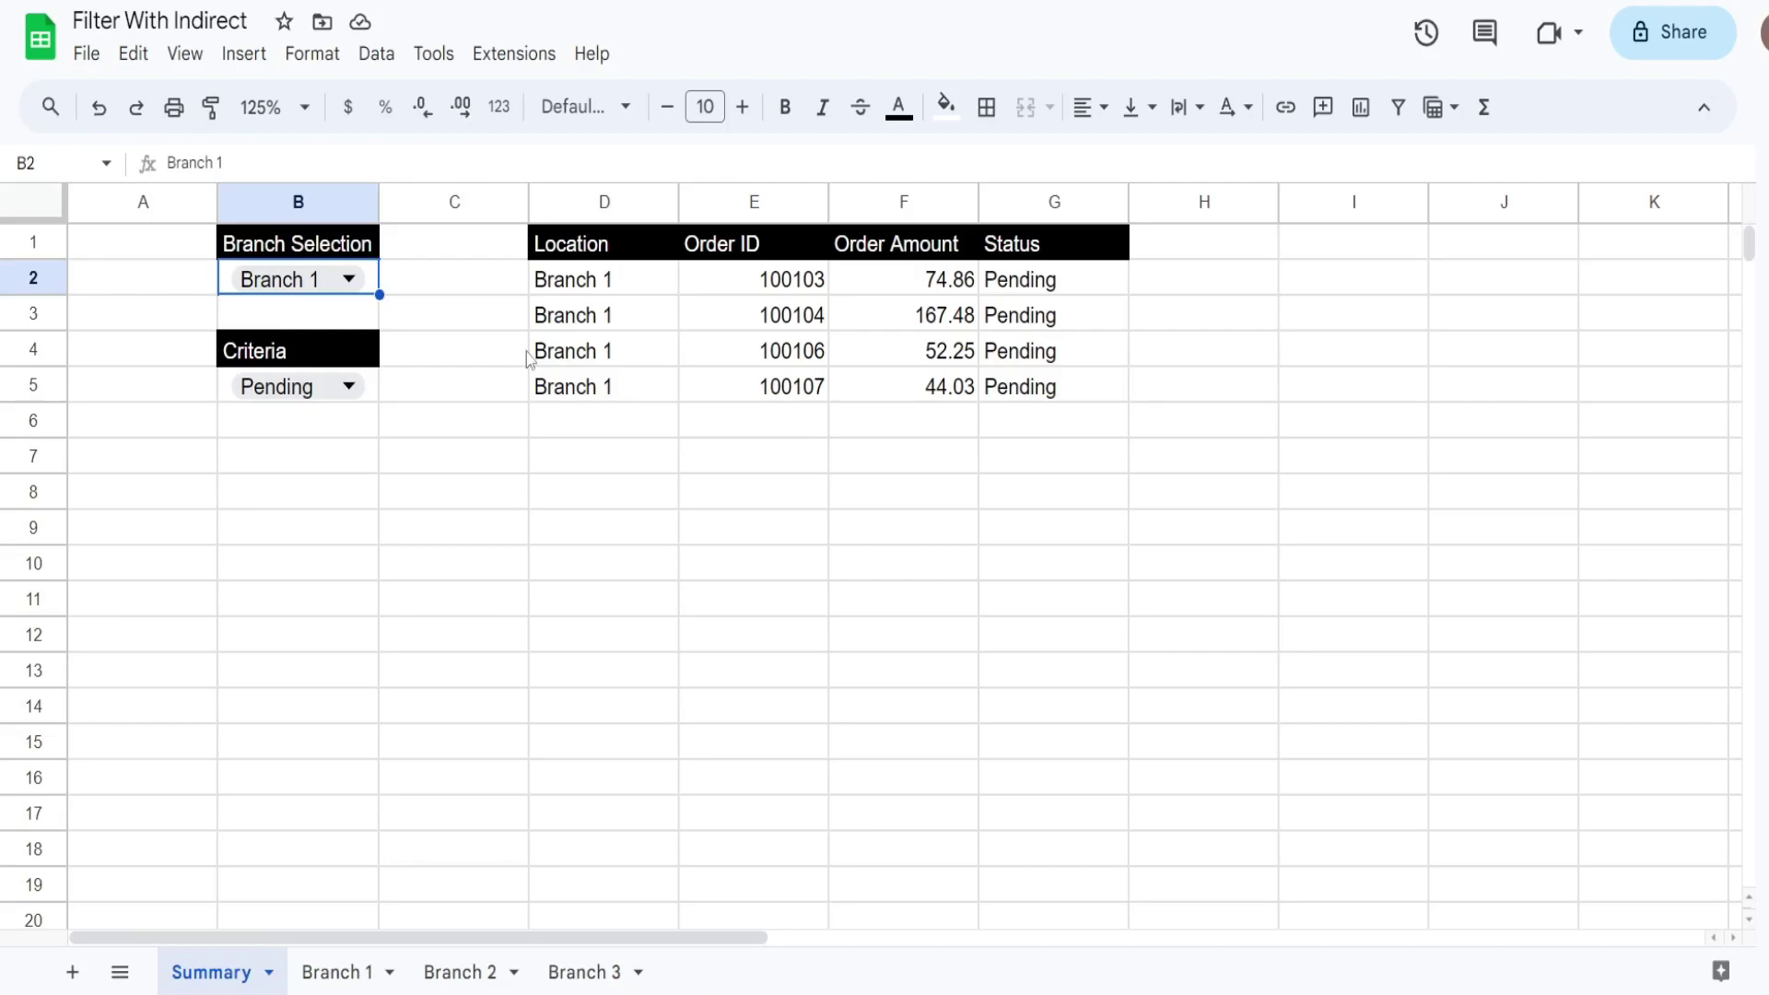
Prefix D2's FILTER(INDIRECT…) formula with IF(B2="All",Filter({ to start the all-branches case.
click(614, 289)
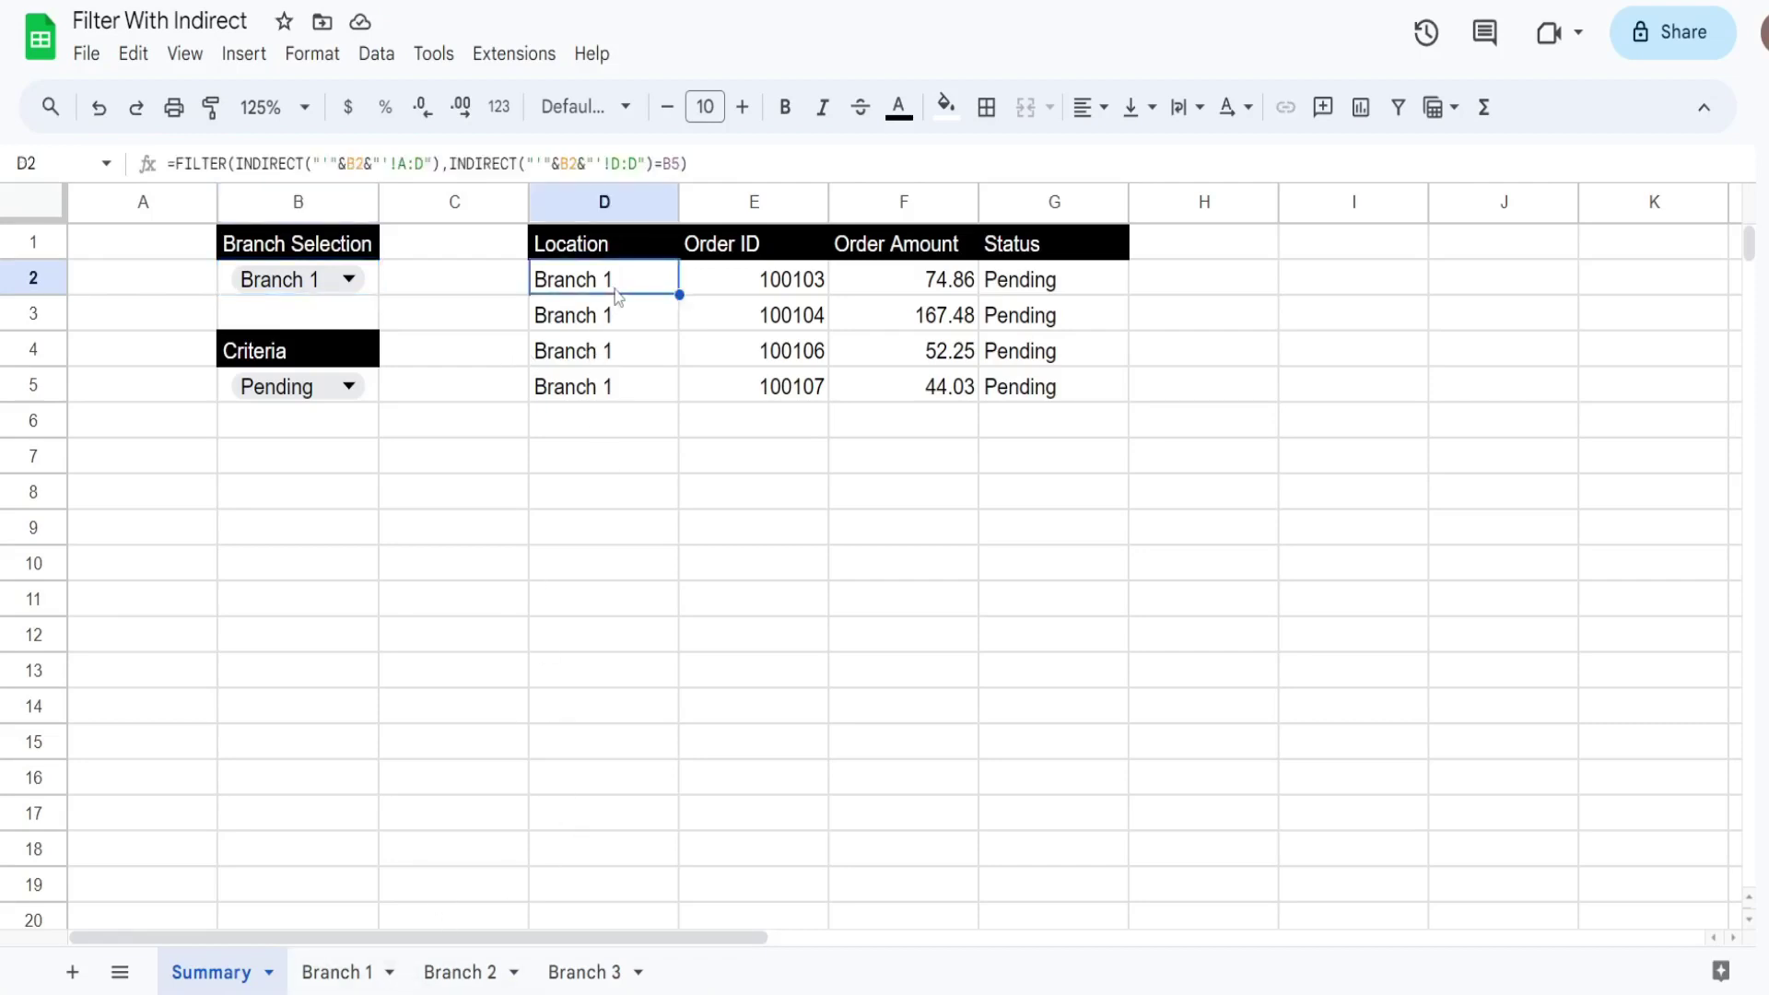
double_click(615, 288)
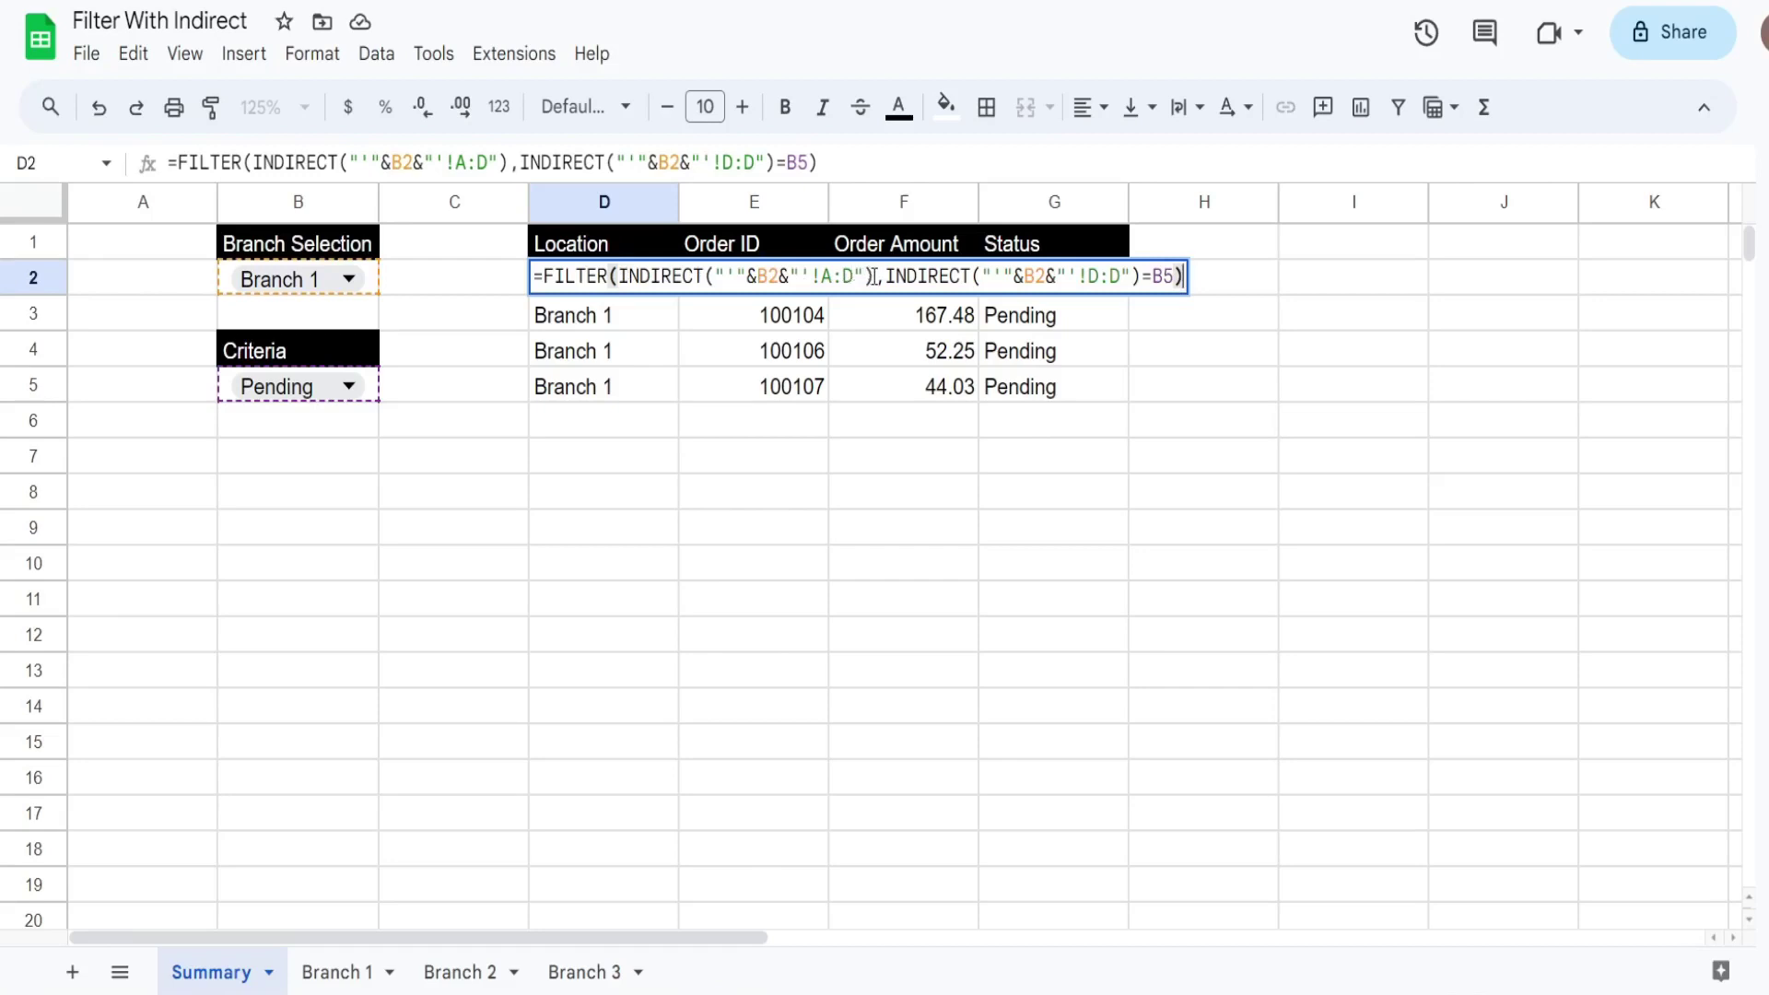
drag(873, 276, 617, 277)
drag(1142, 276, 893, 281)
click(925, 283)
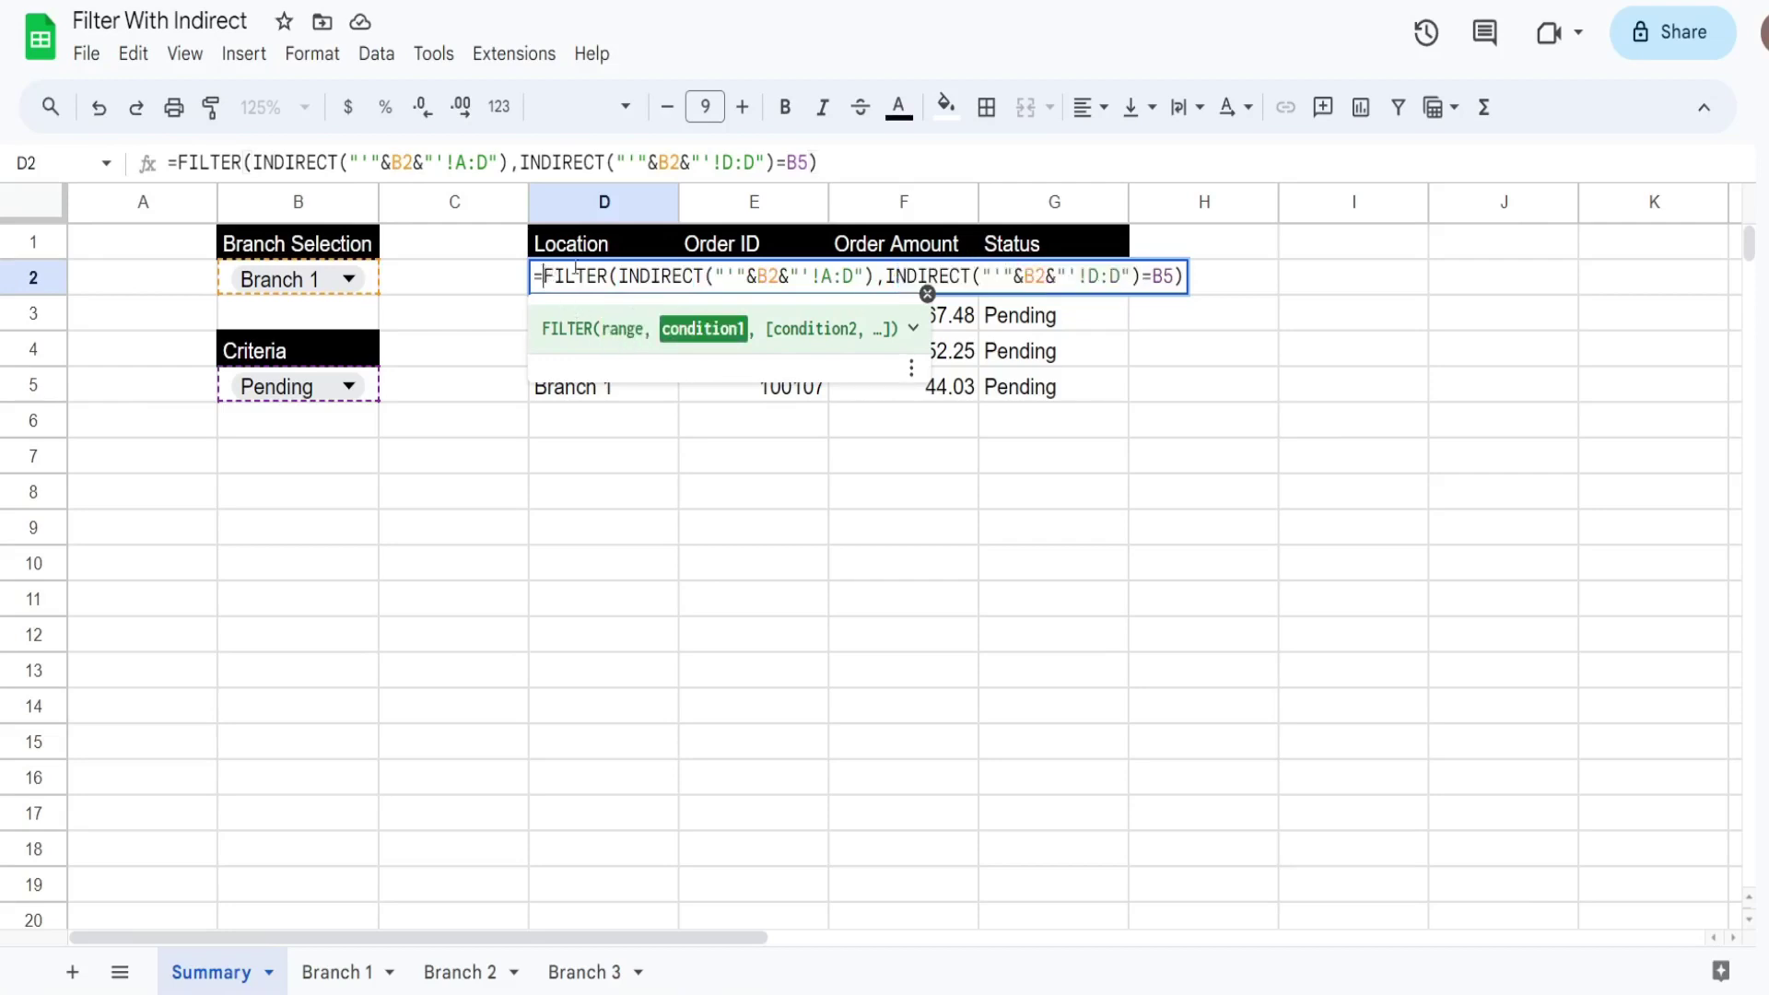
text(IF()
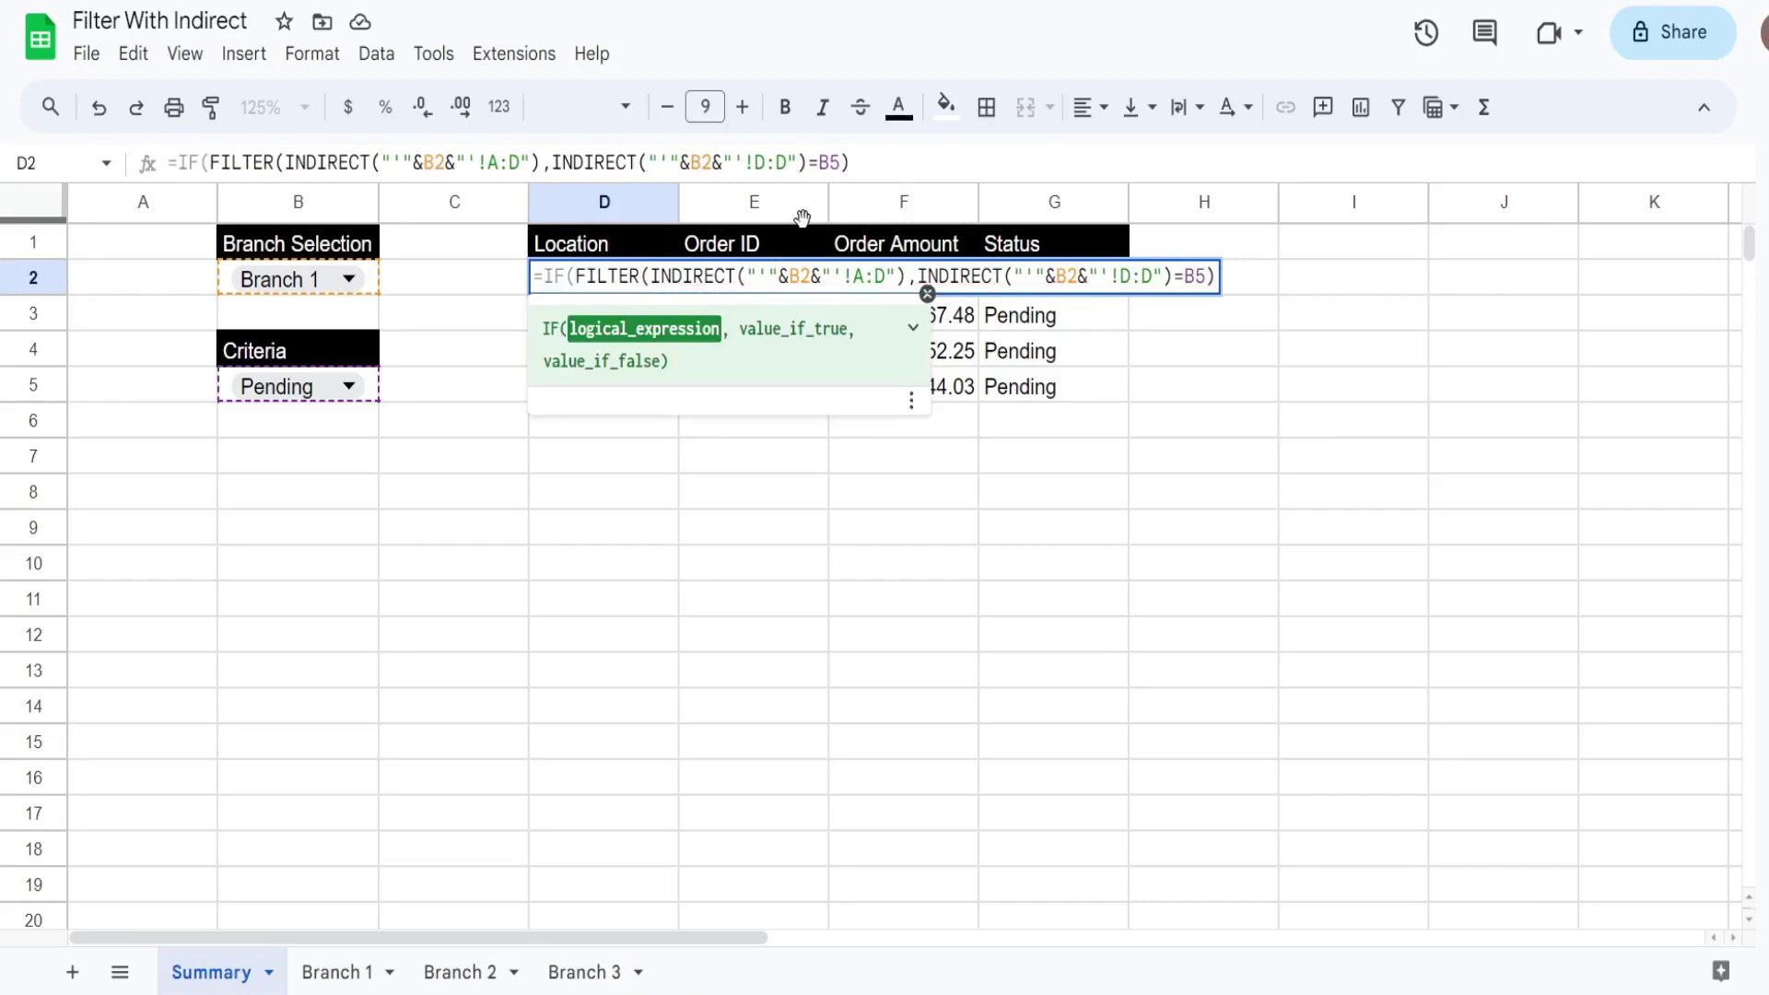
click(373, 288)
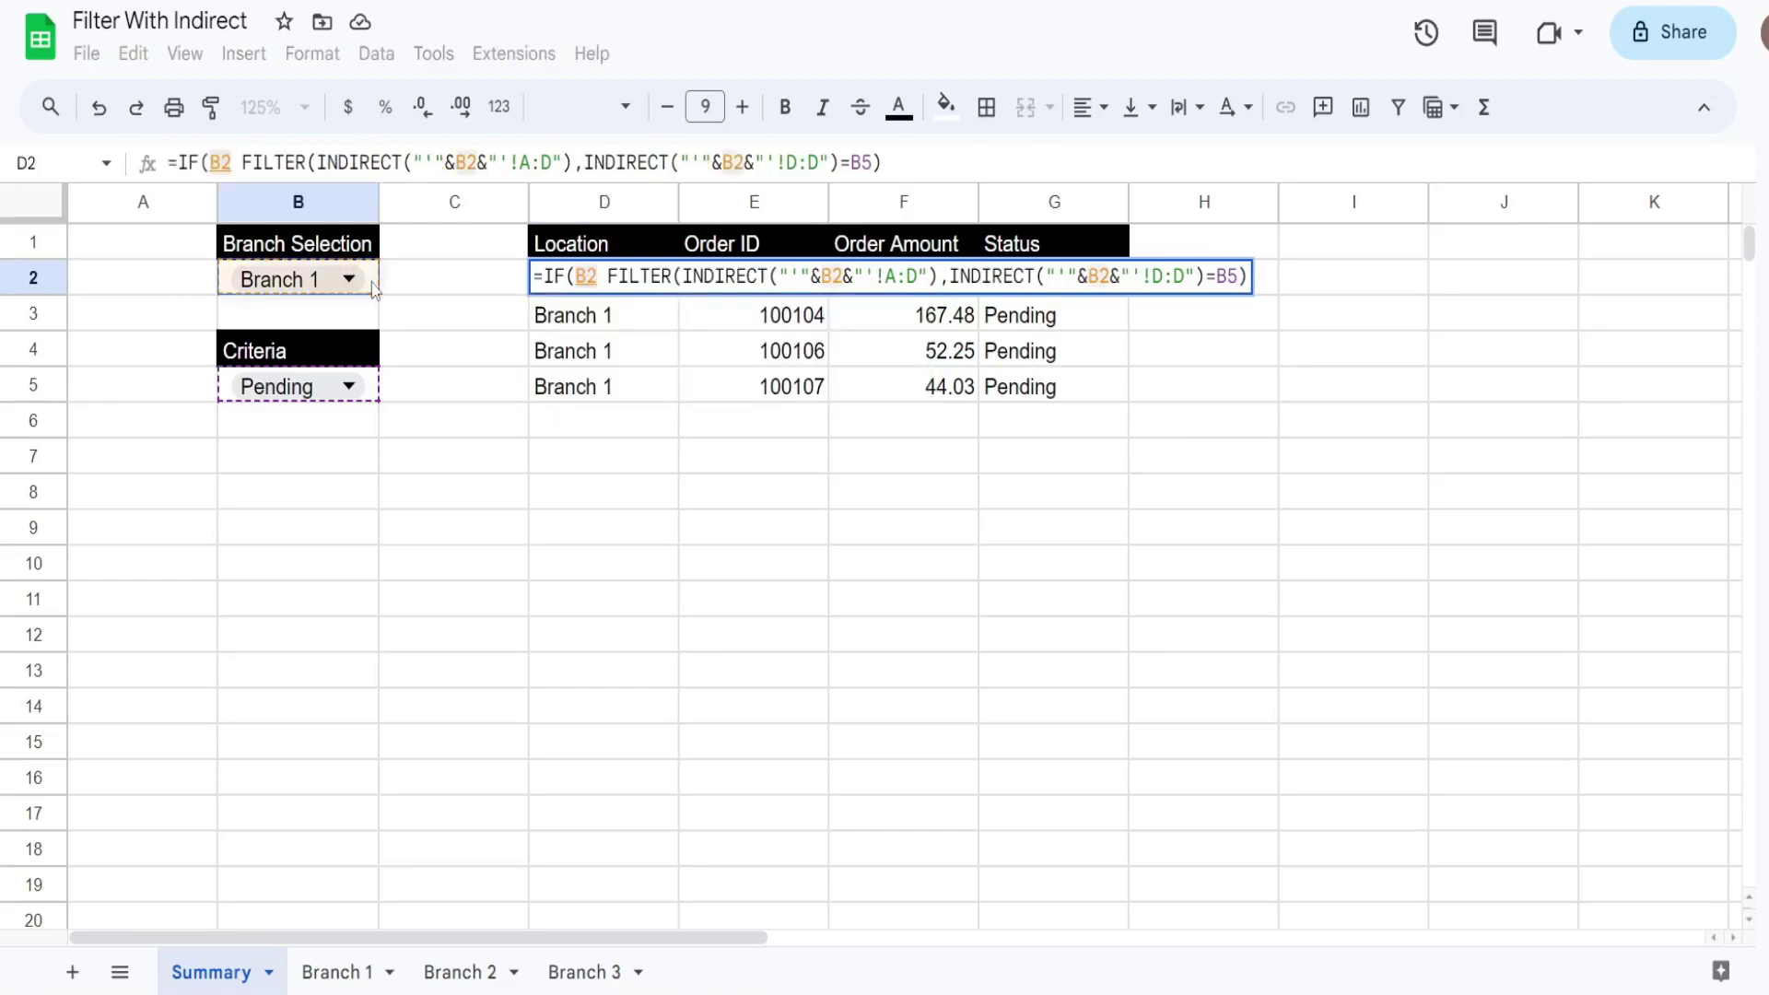
text(=)
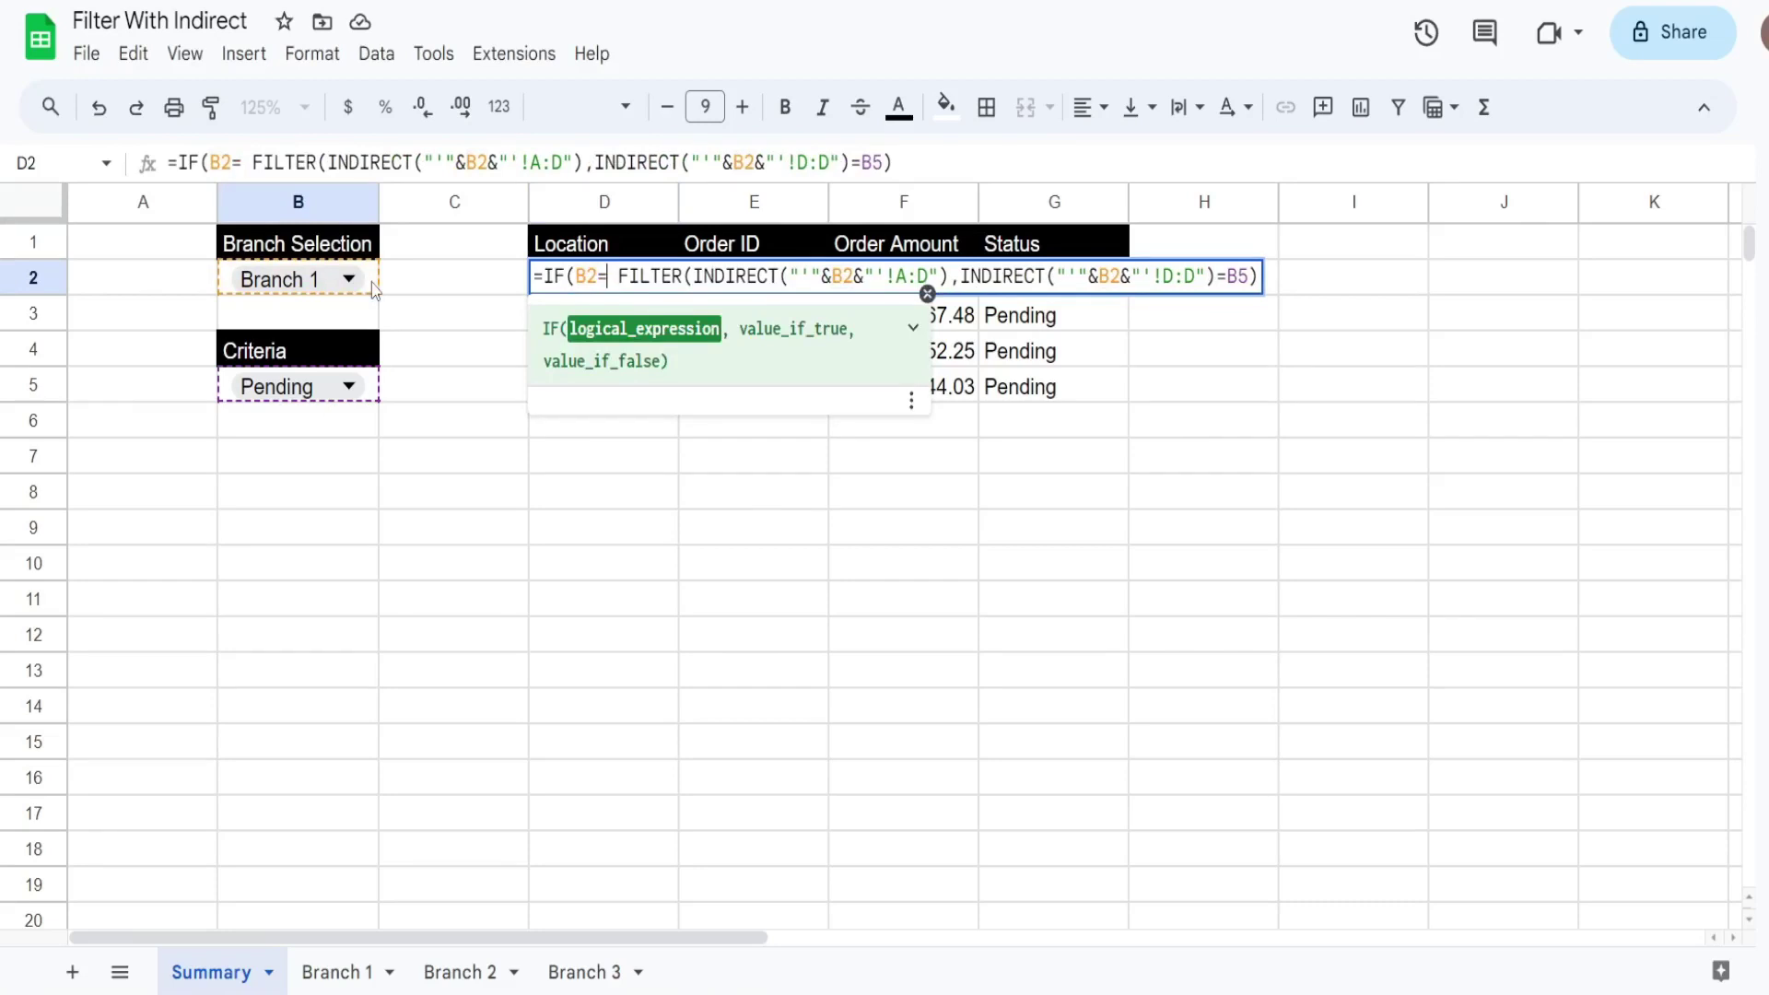
text("A)
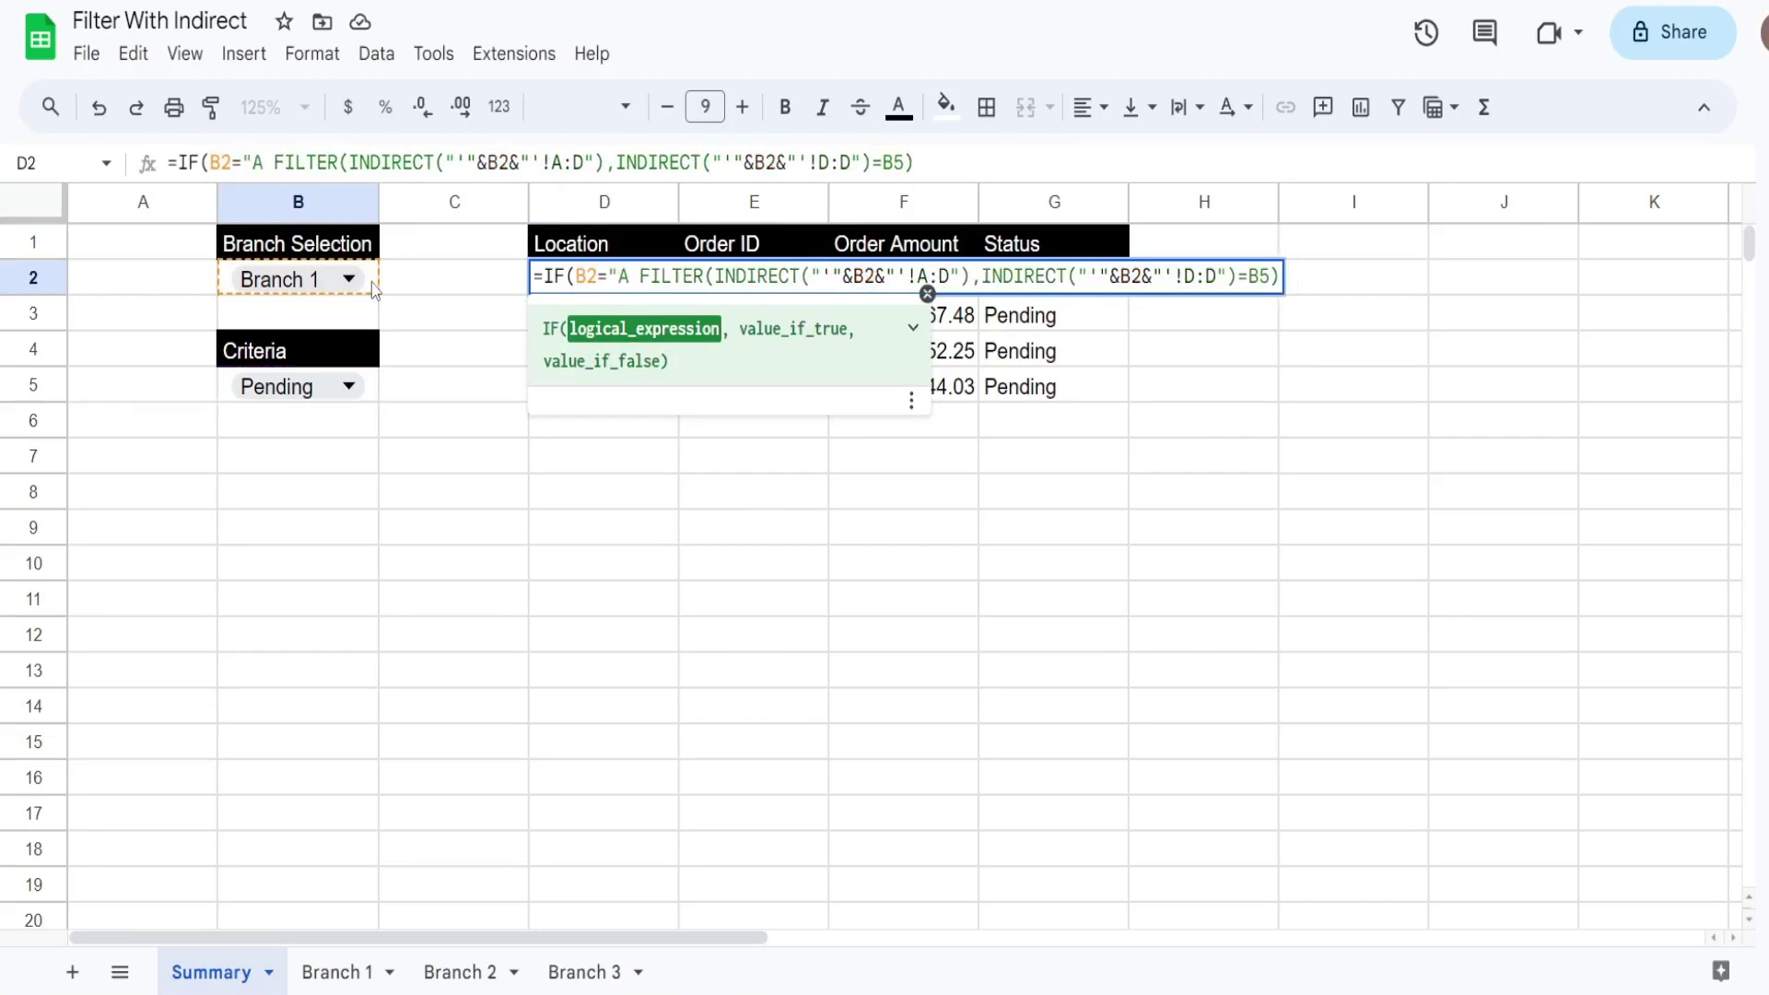
text(ll",)
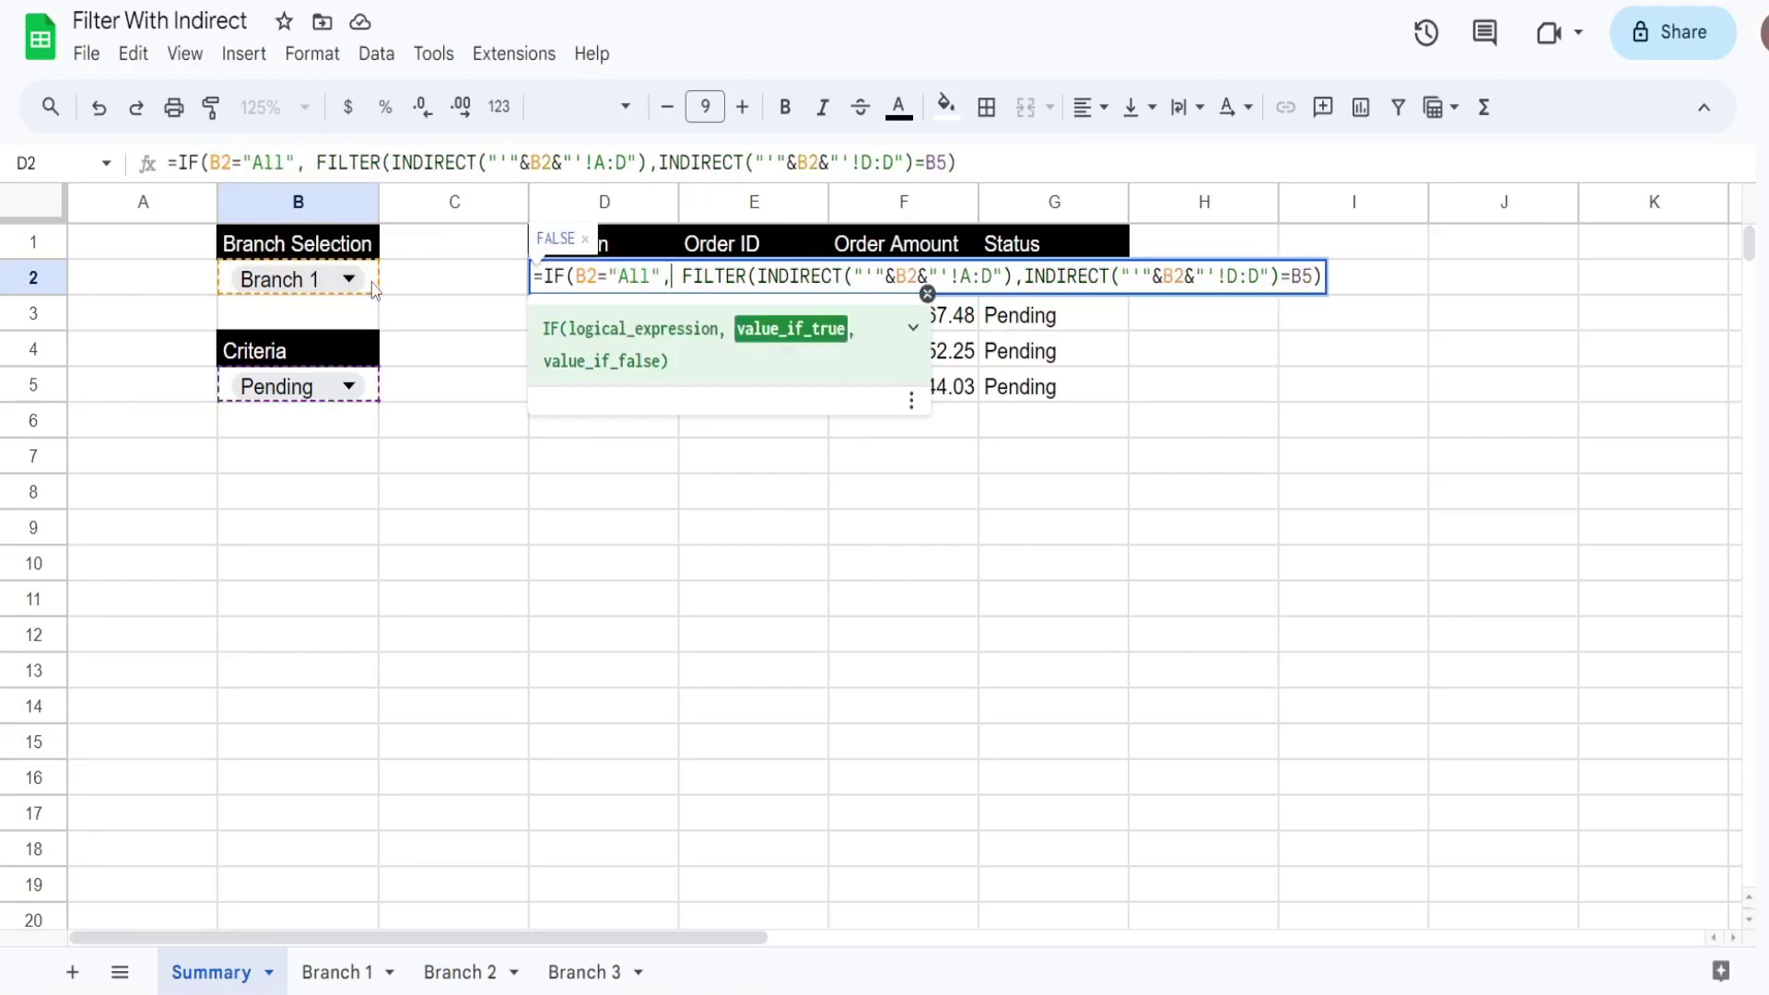
text(Filter)
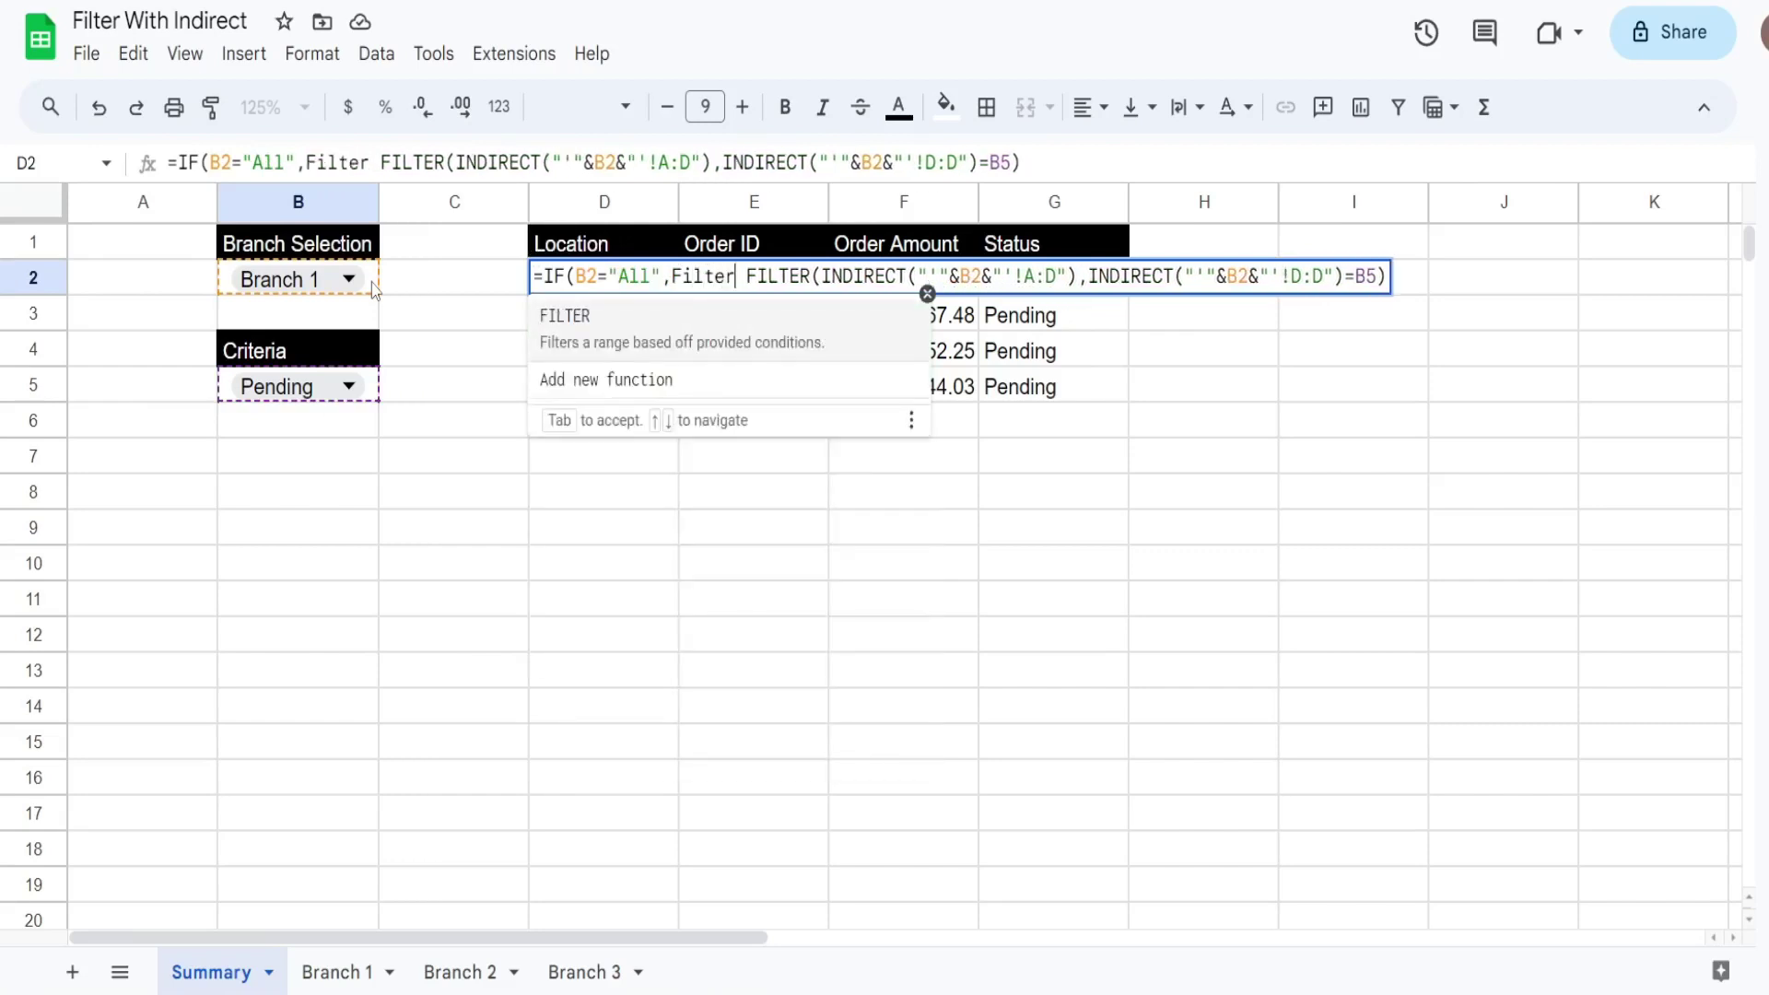
text(()
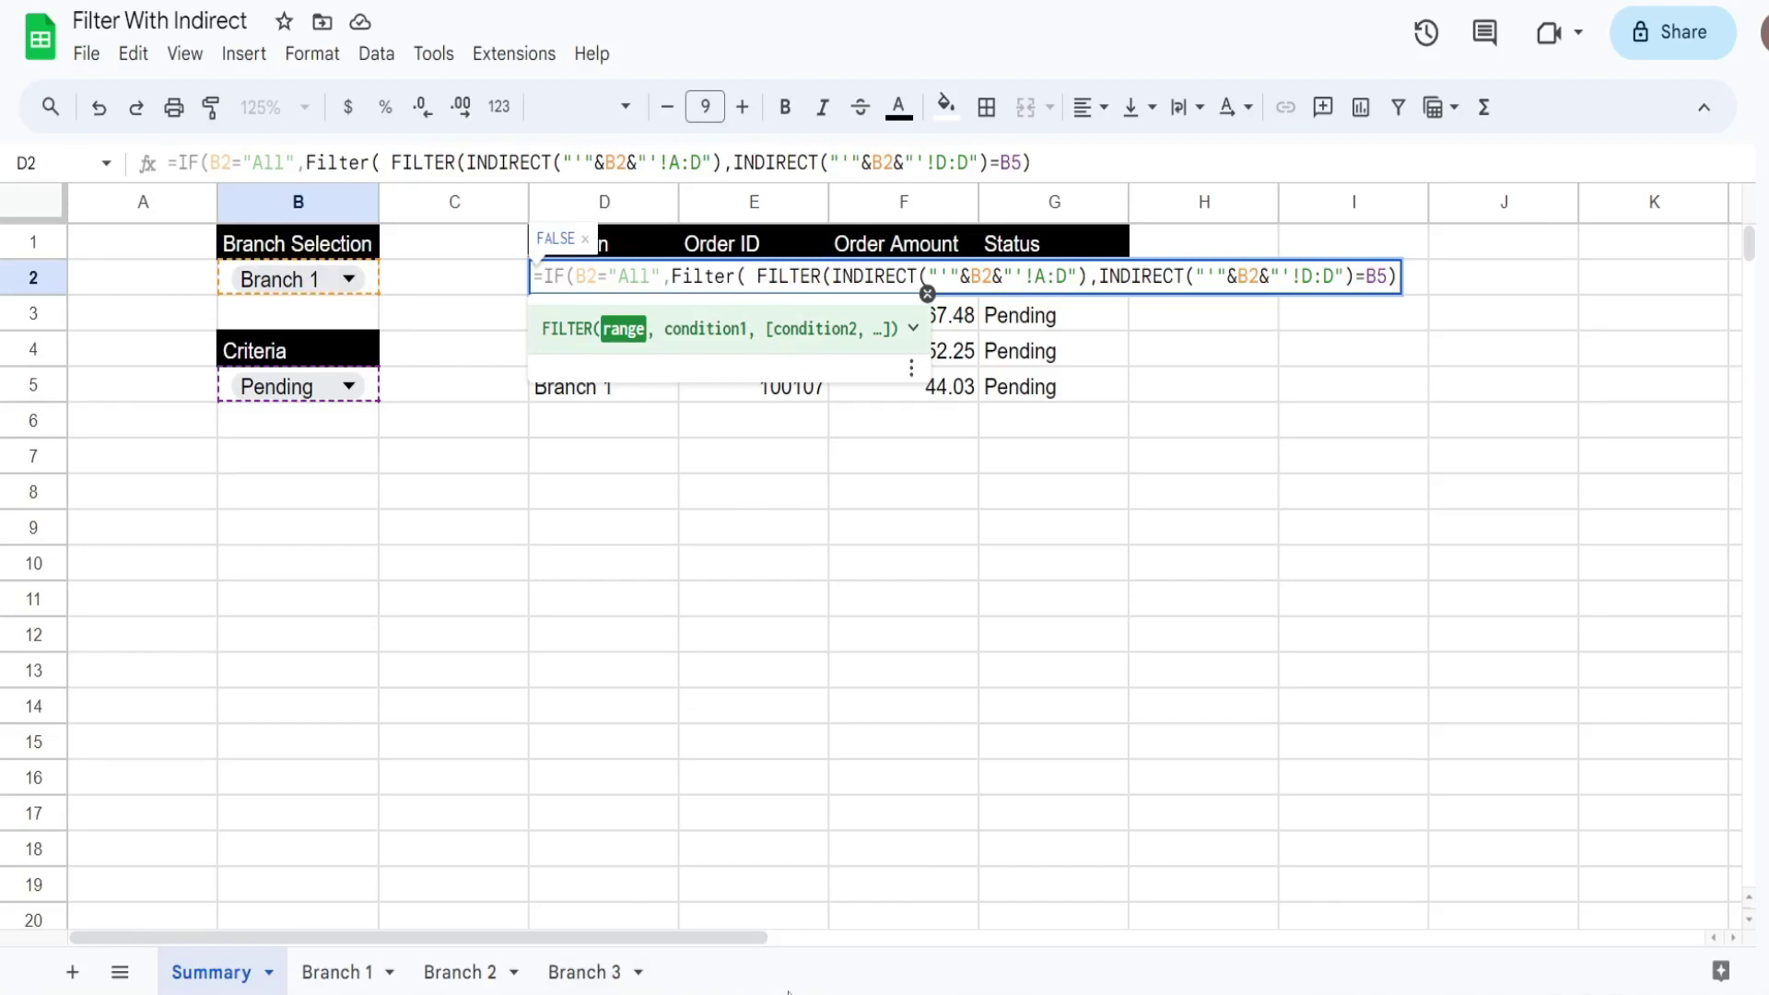
text([)
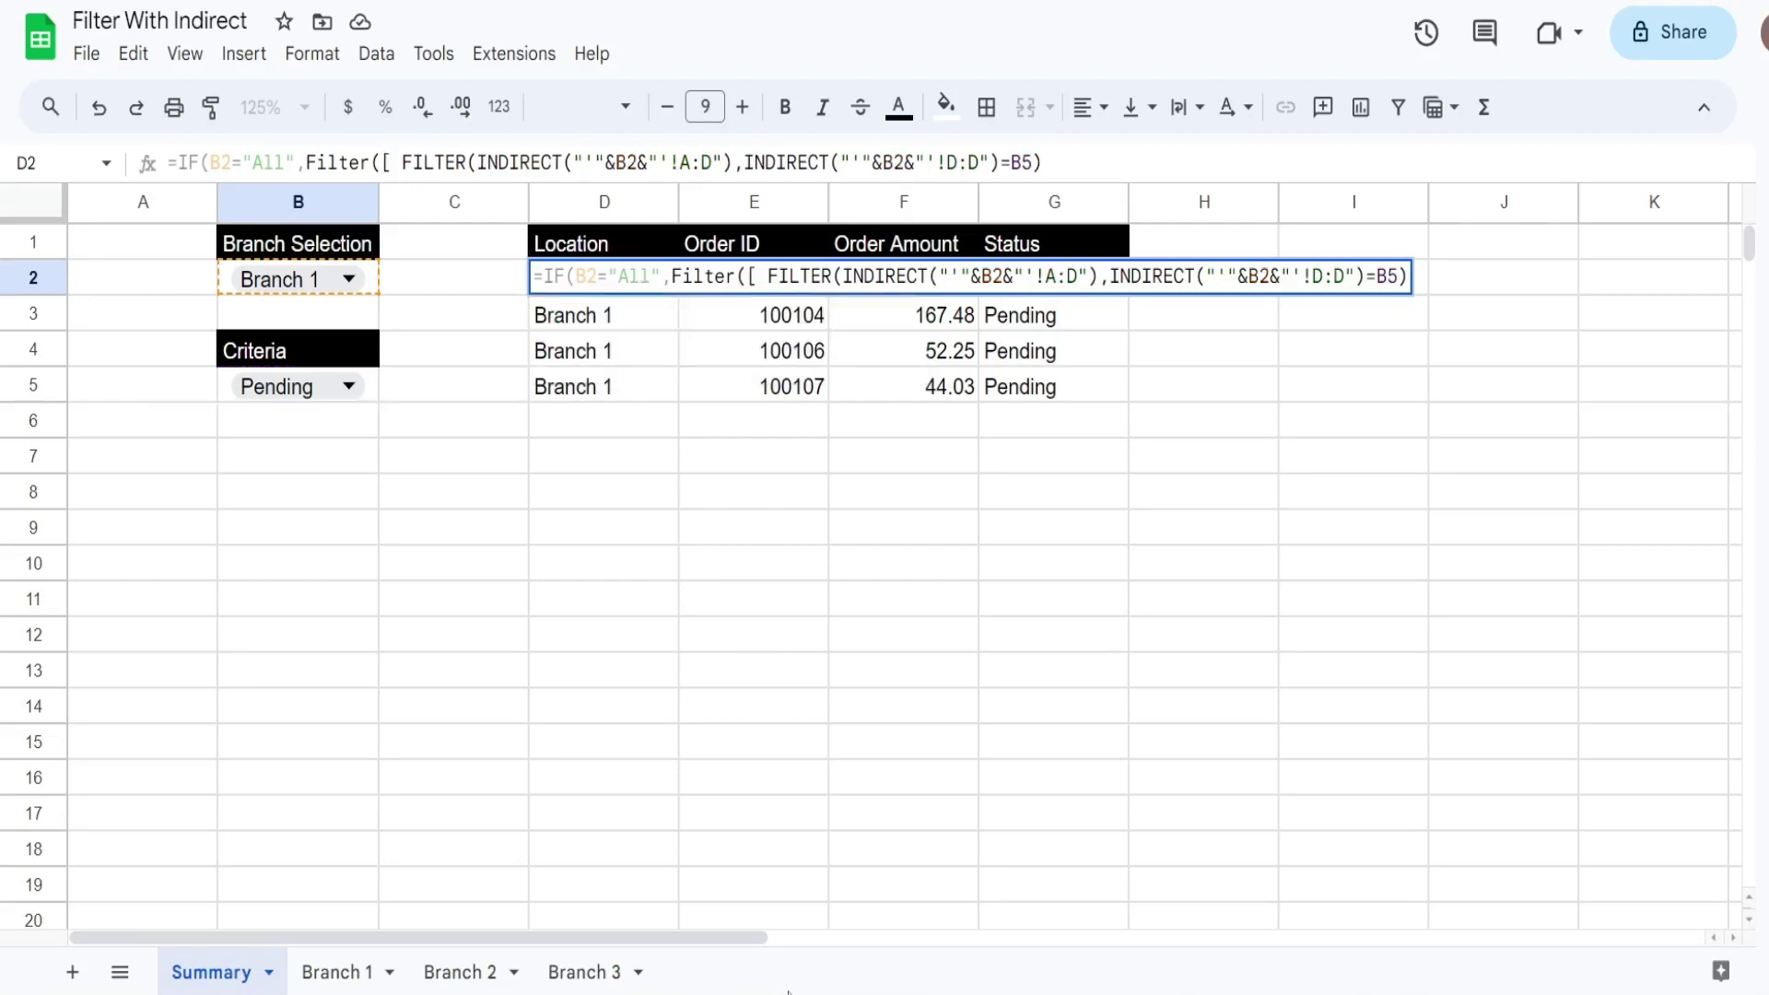
key(BackSpace)
text({)
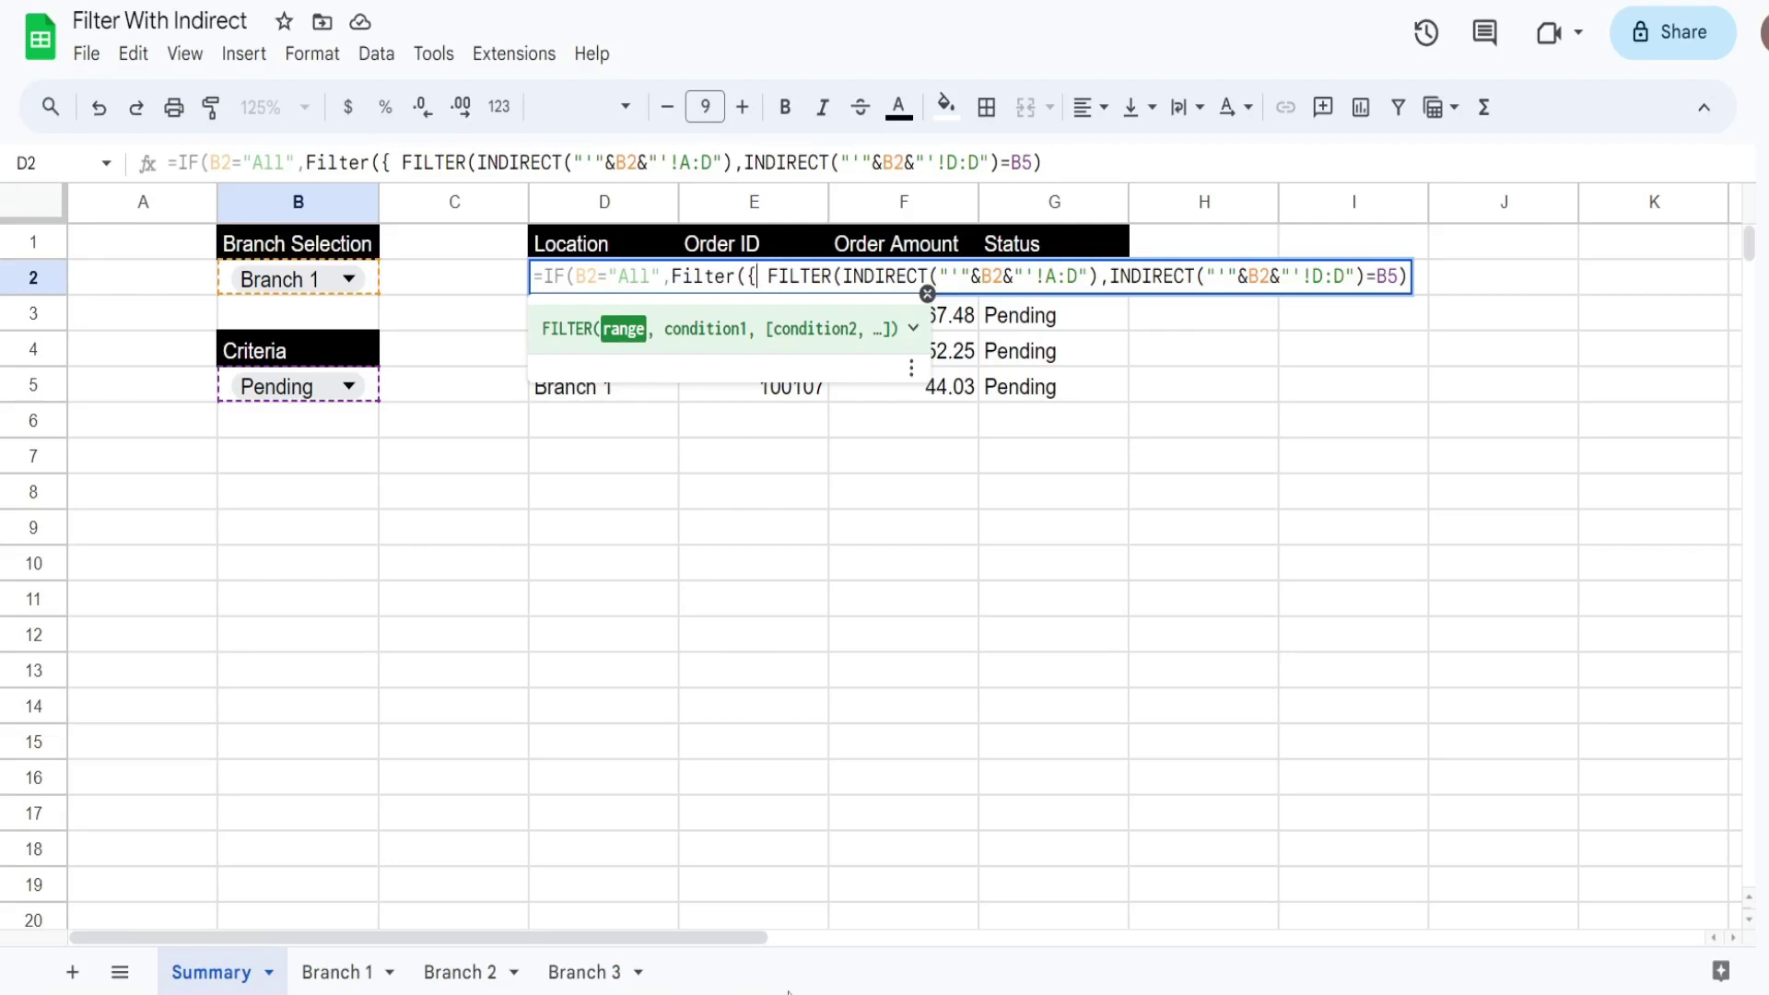
Enter 'Branch 1'!A:D and 'Branch 2'!A:D as the first stacked ranges, separated by semicolons.
text('Bra)
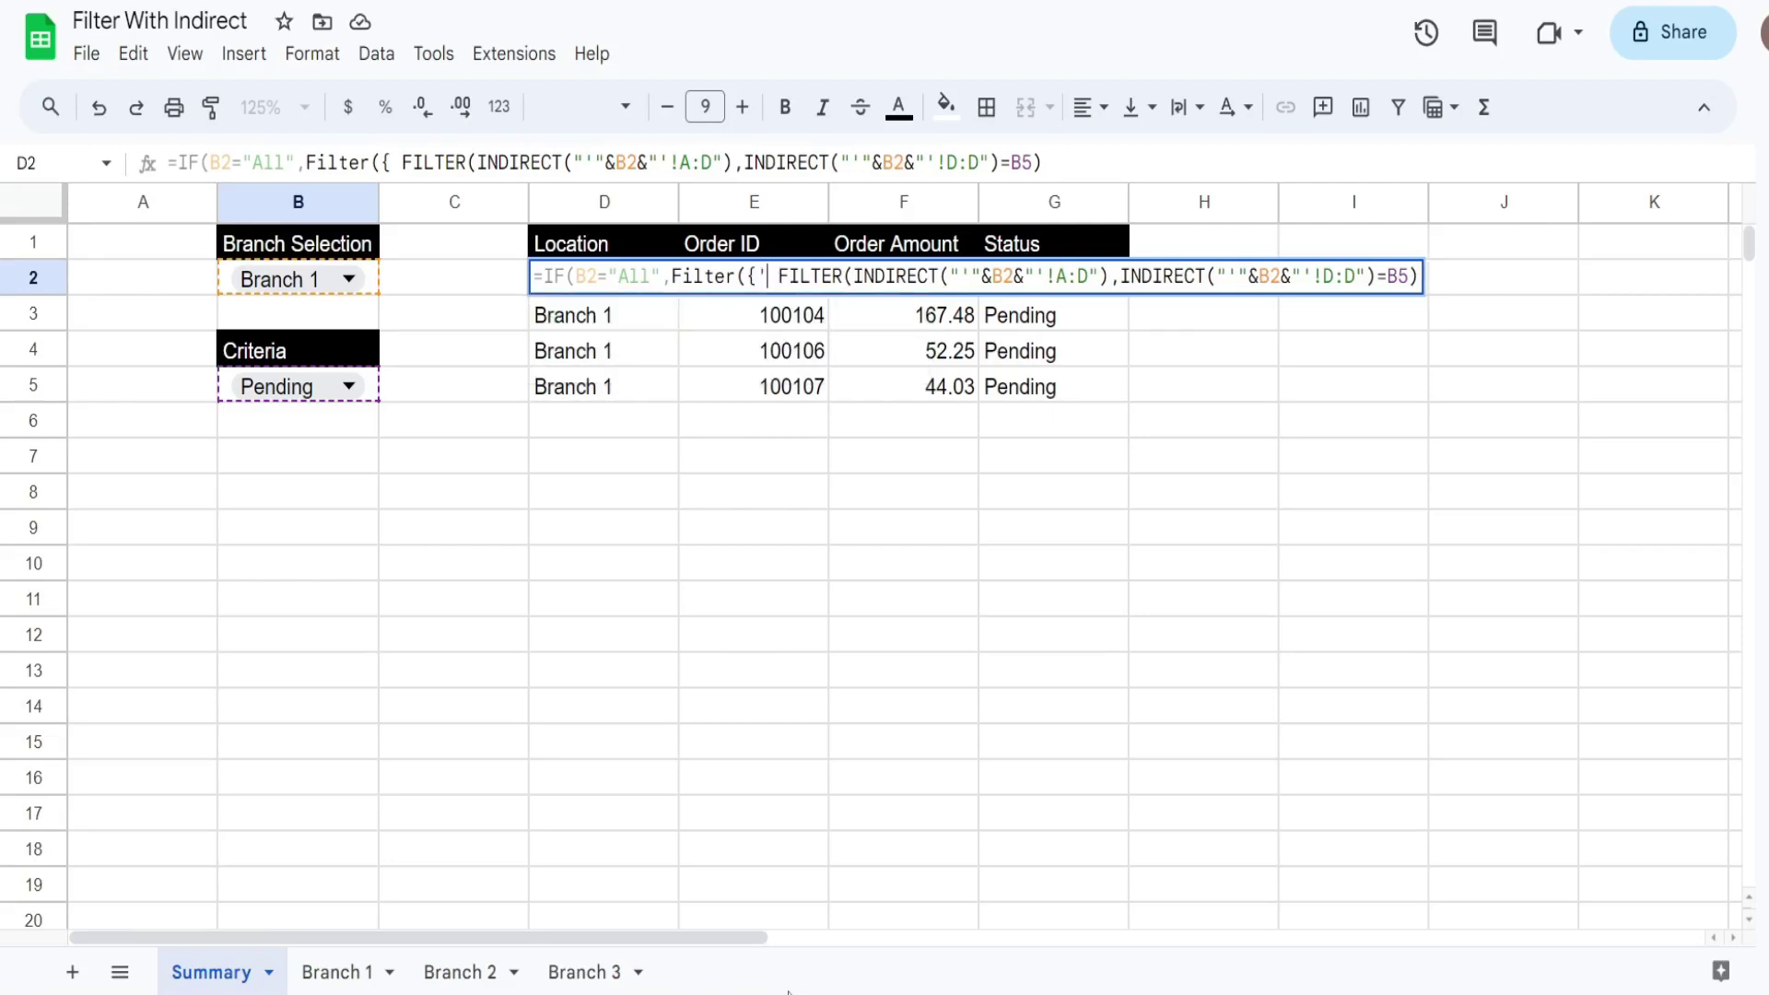
text(nch 1)
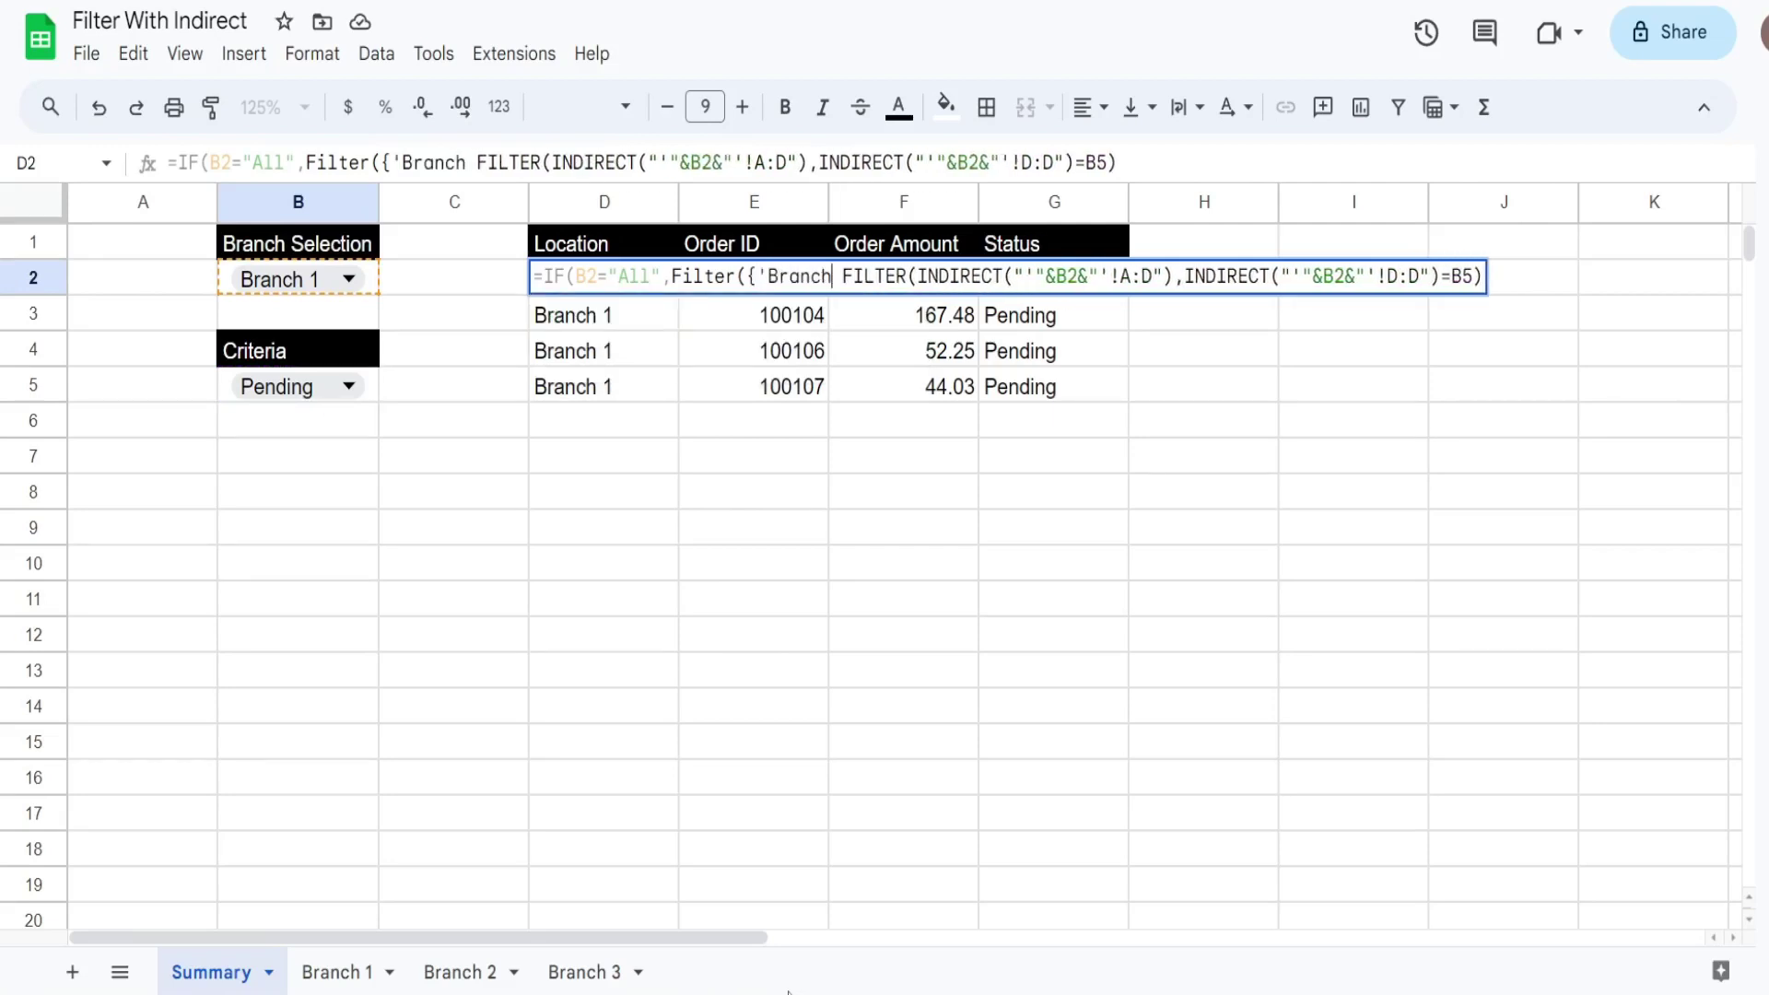
text(')
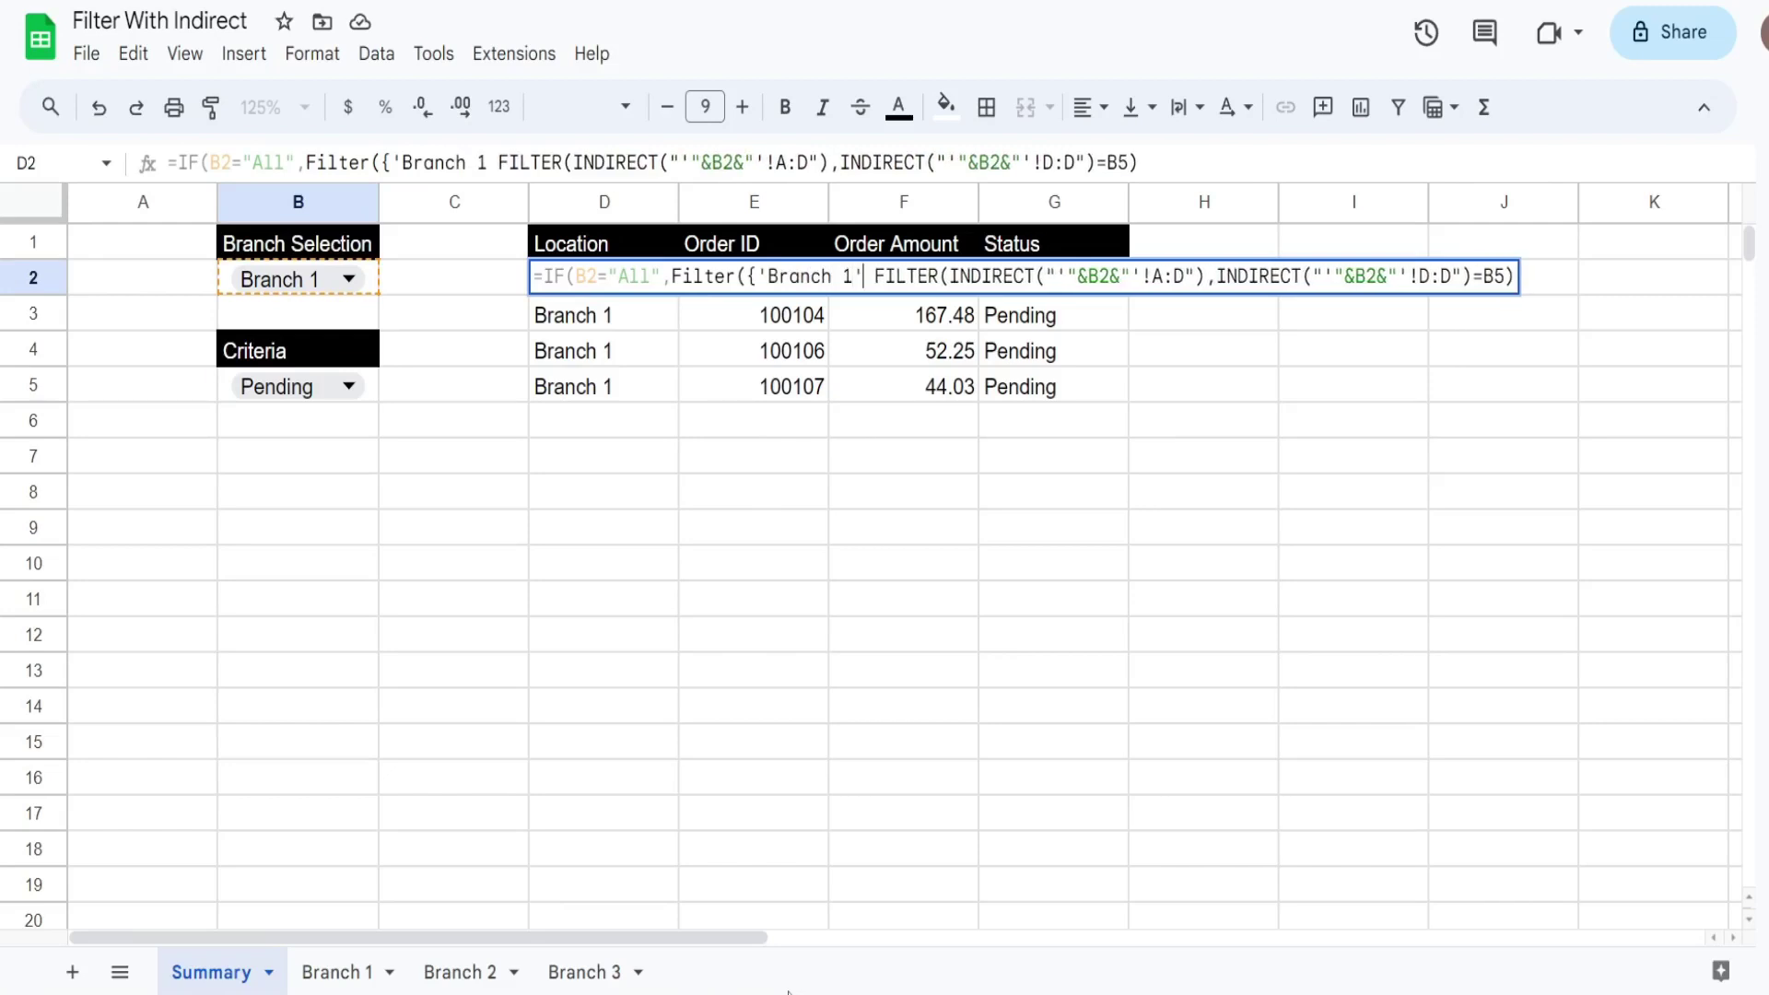
text(!)
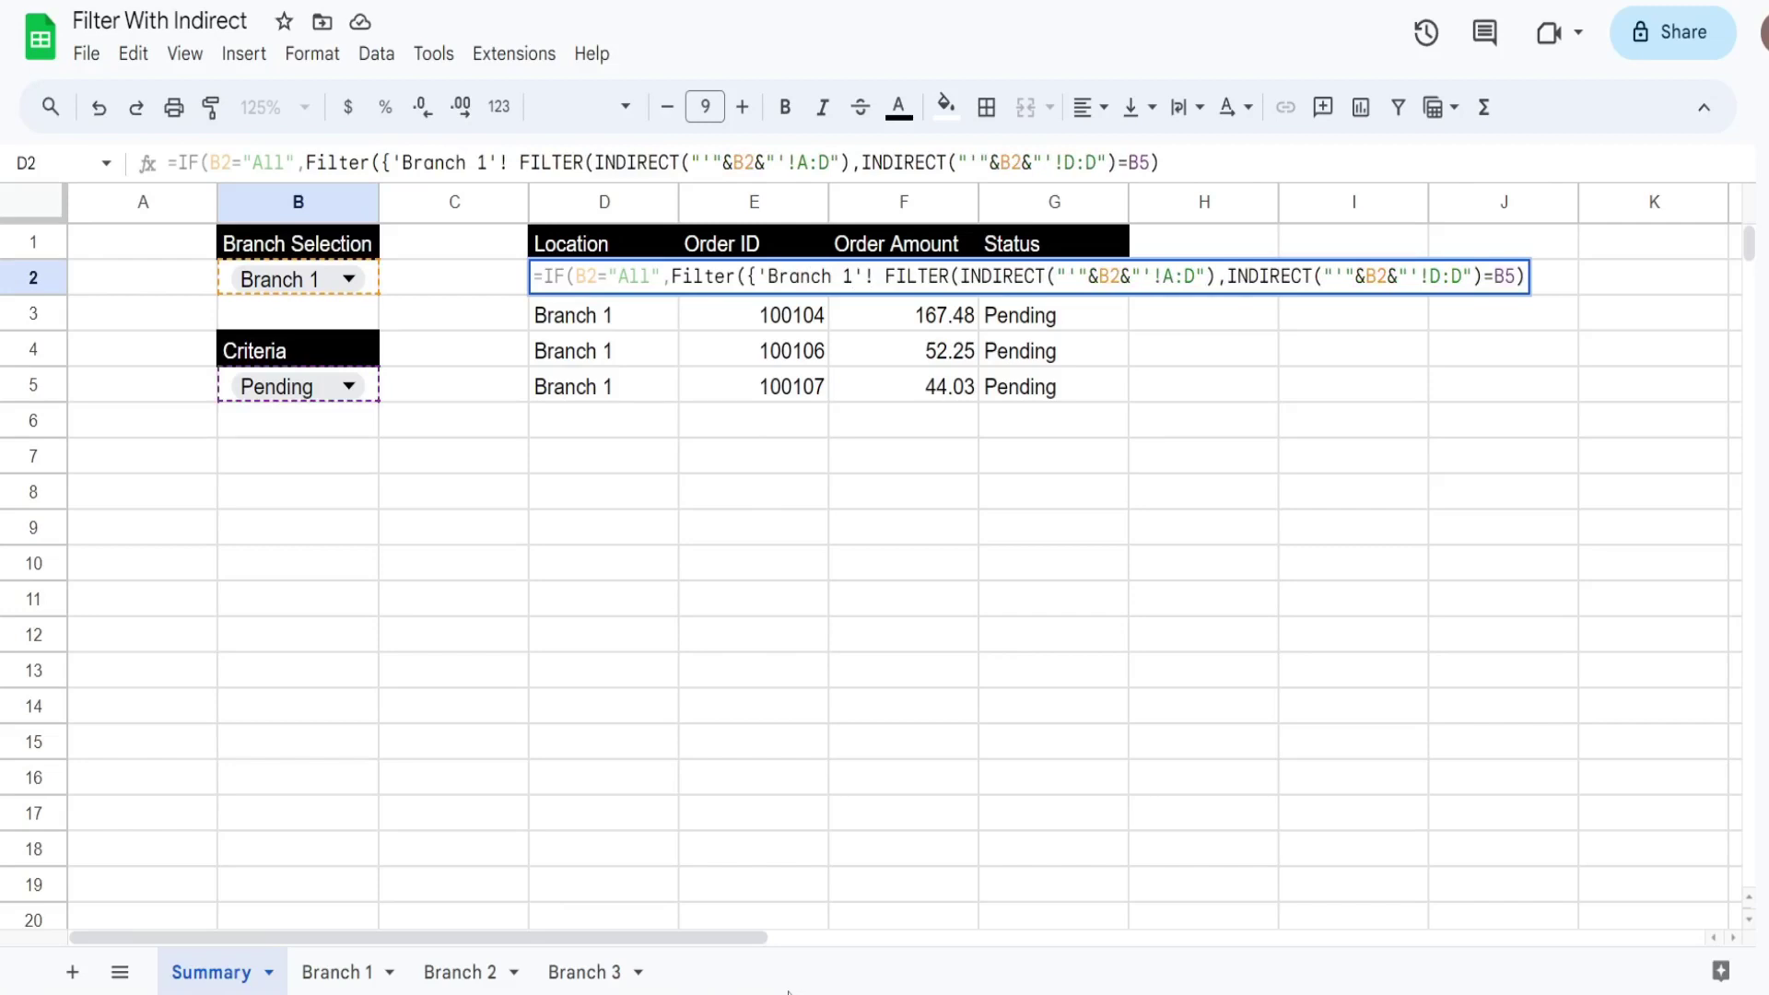
text(A)
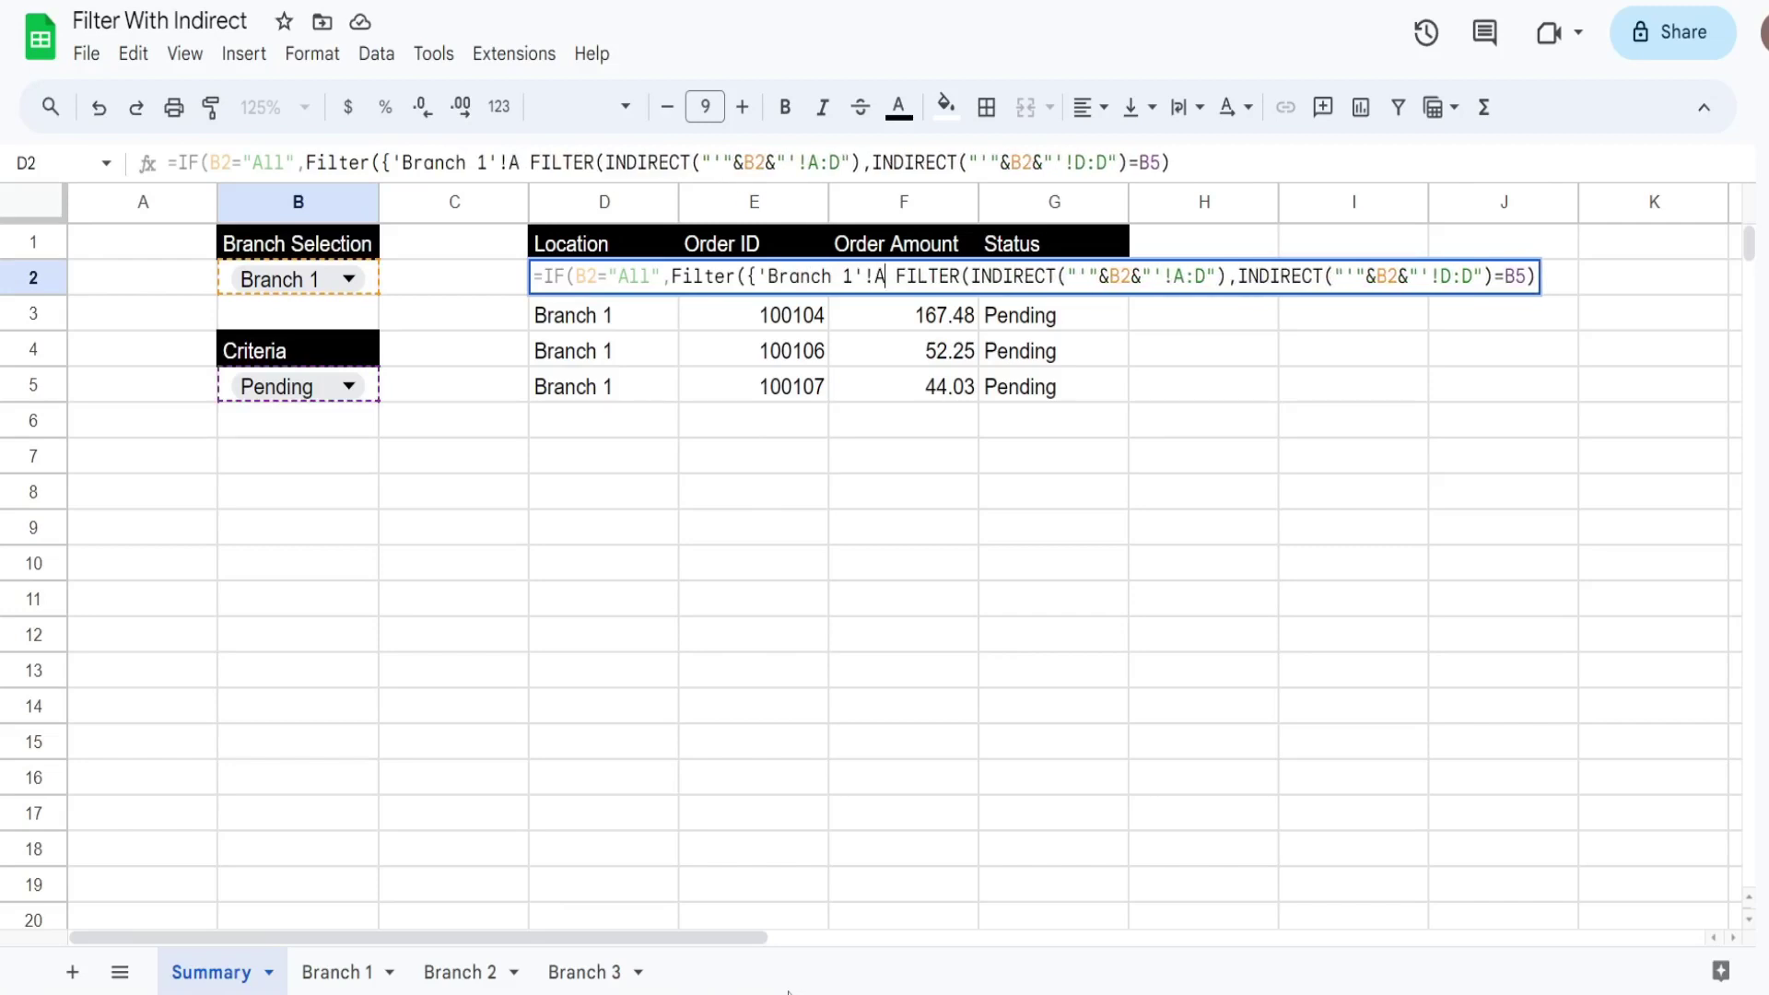
text(:D)
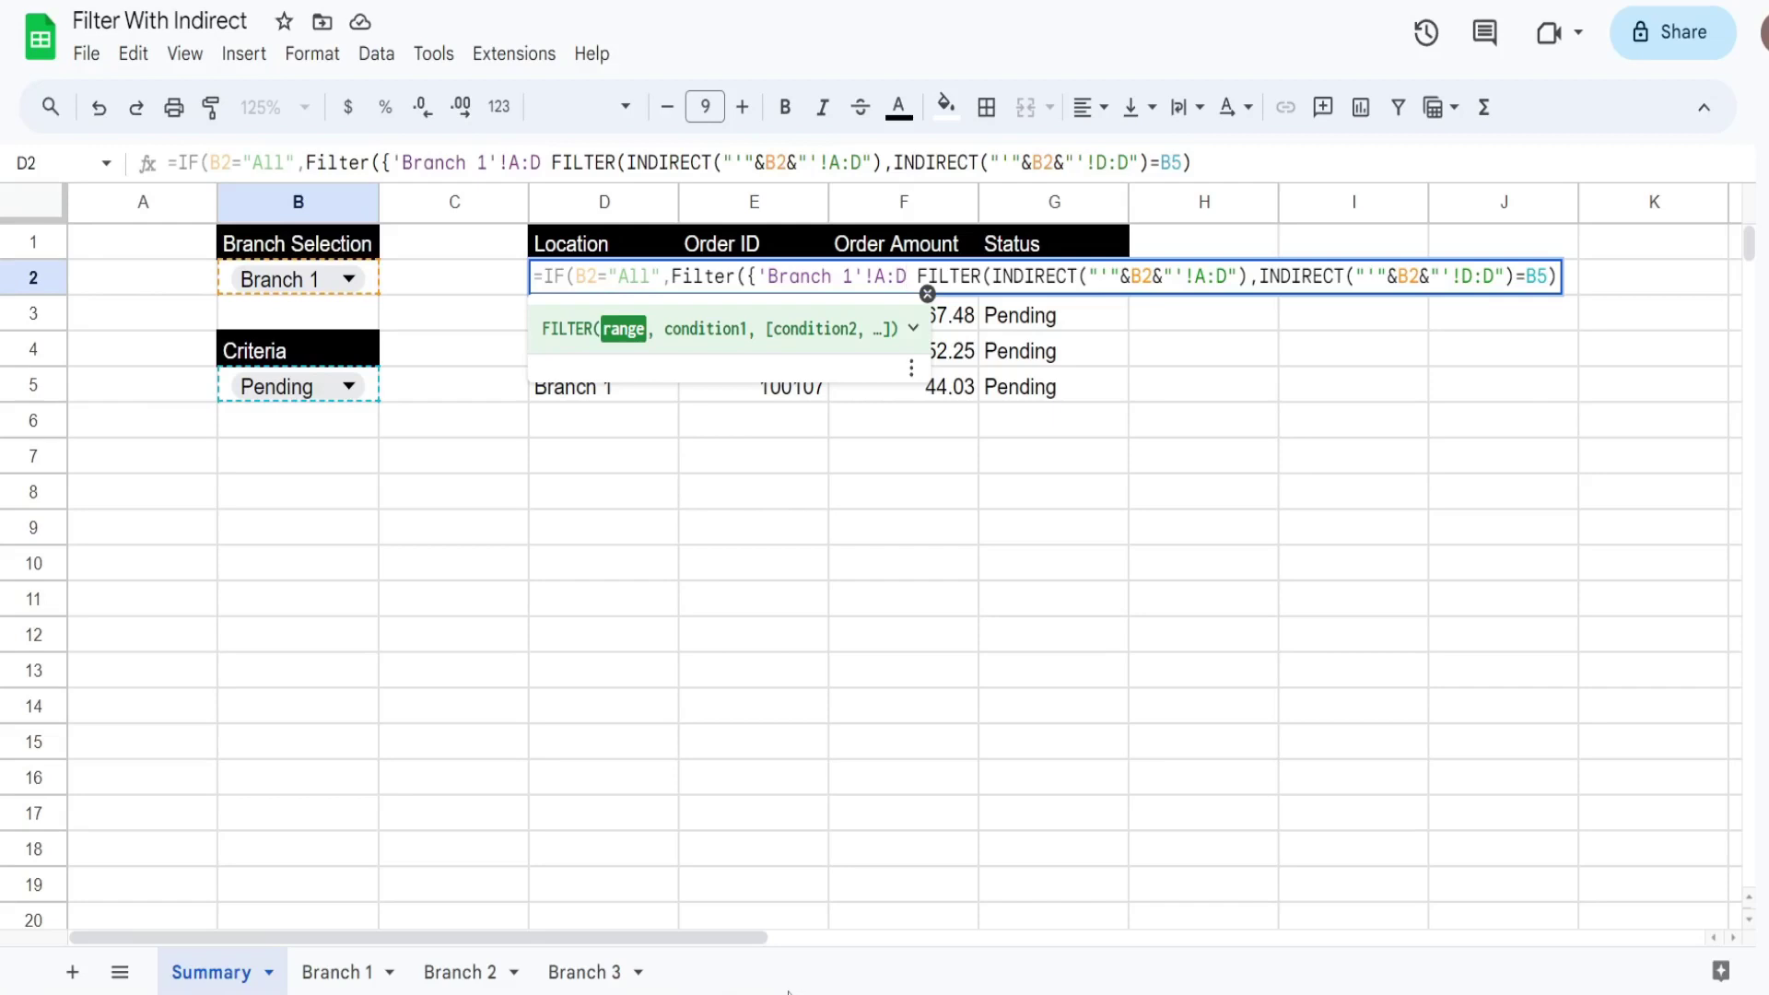
text(;)
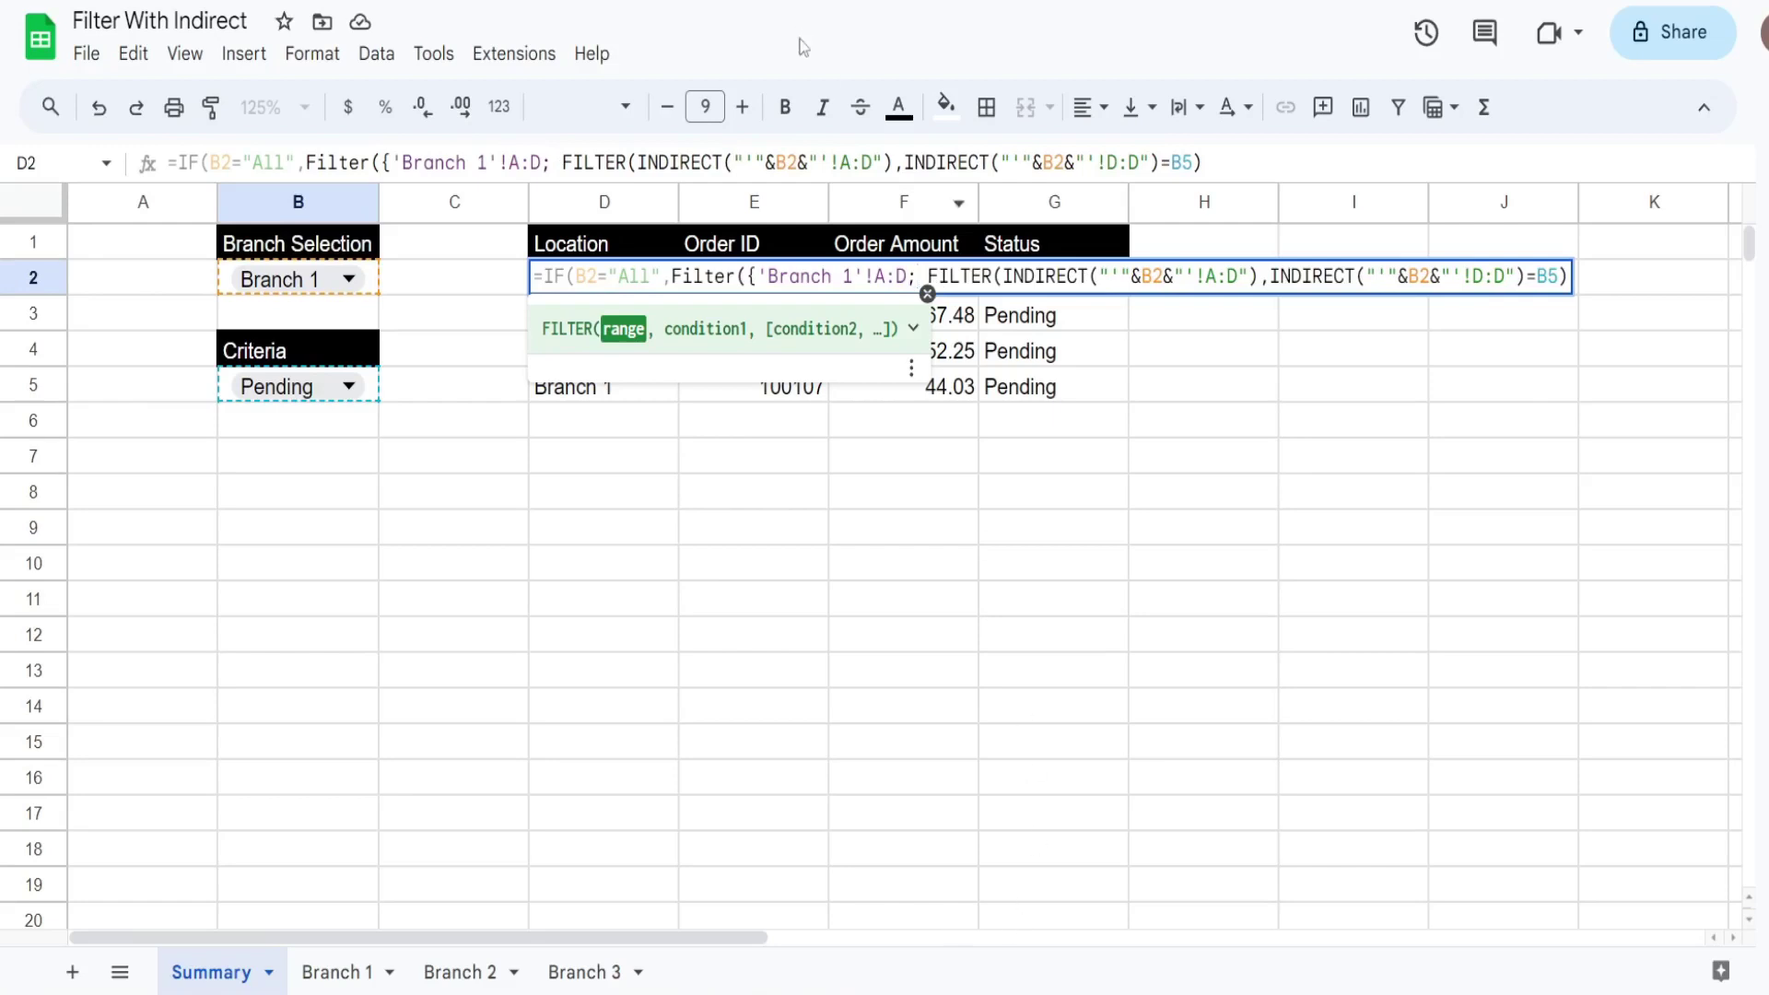
drag(907, 277, 762, 277)
key(ctrl+c)
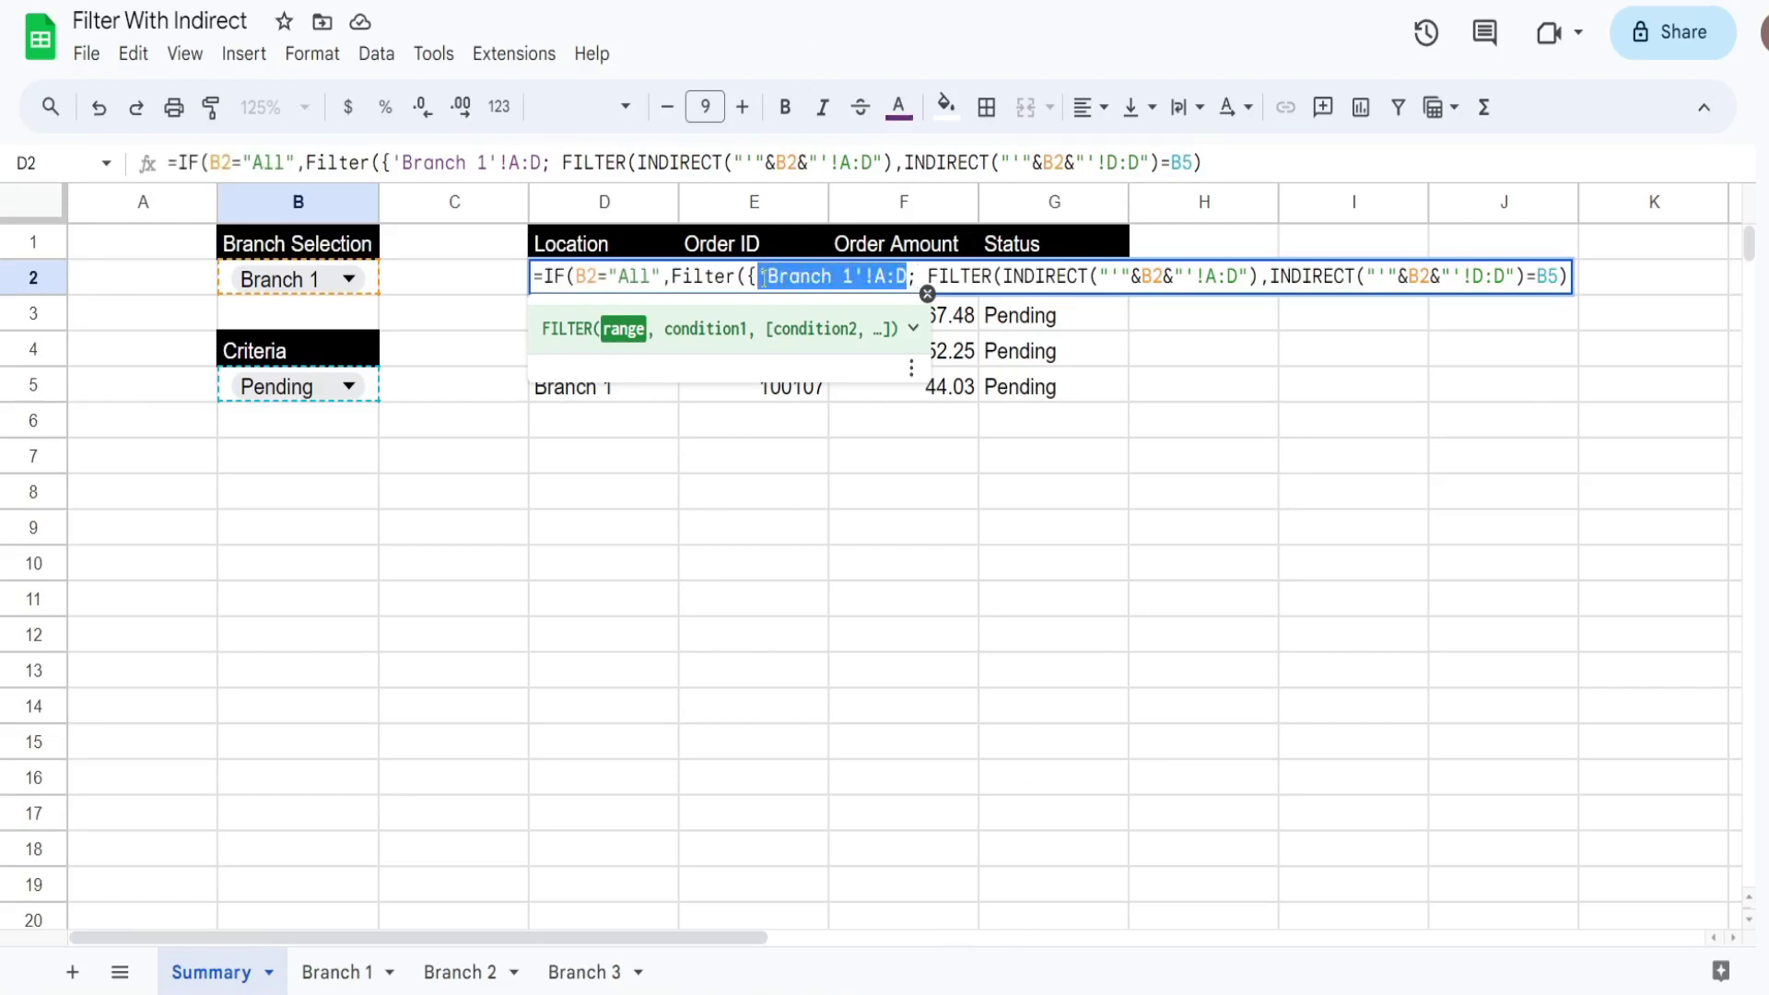
click(924, 274)
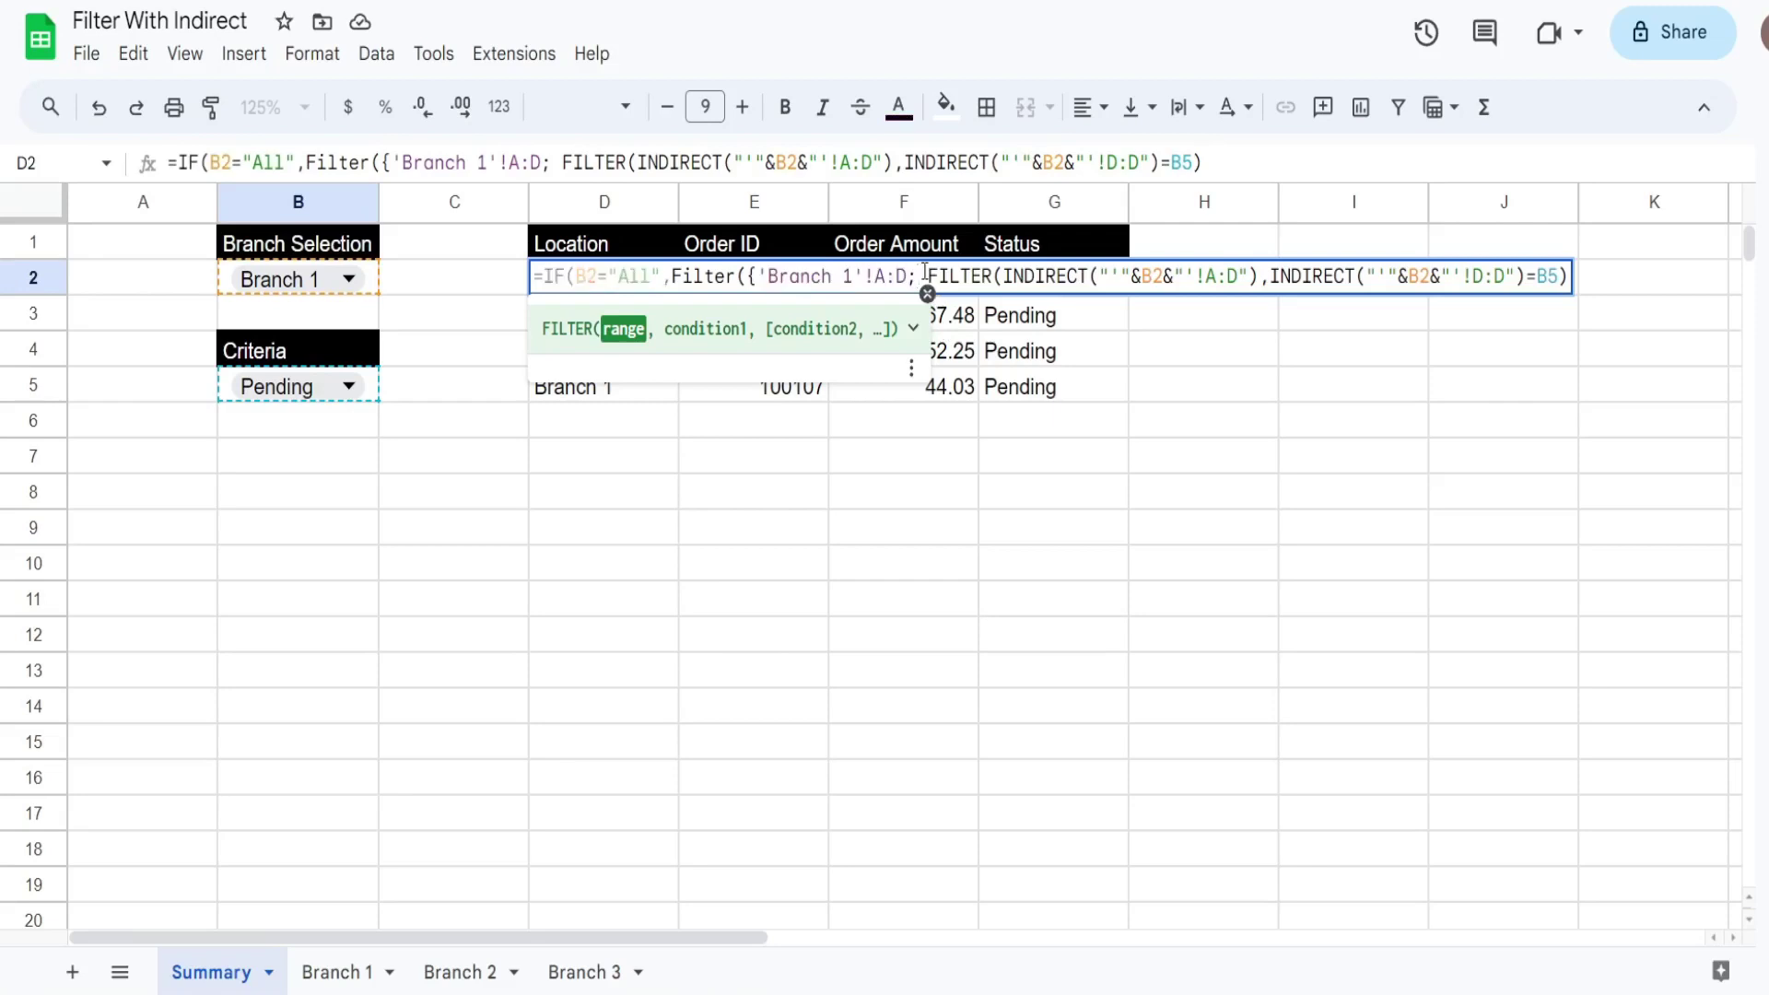
key(ctrl+v)
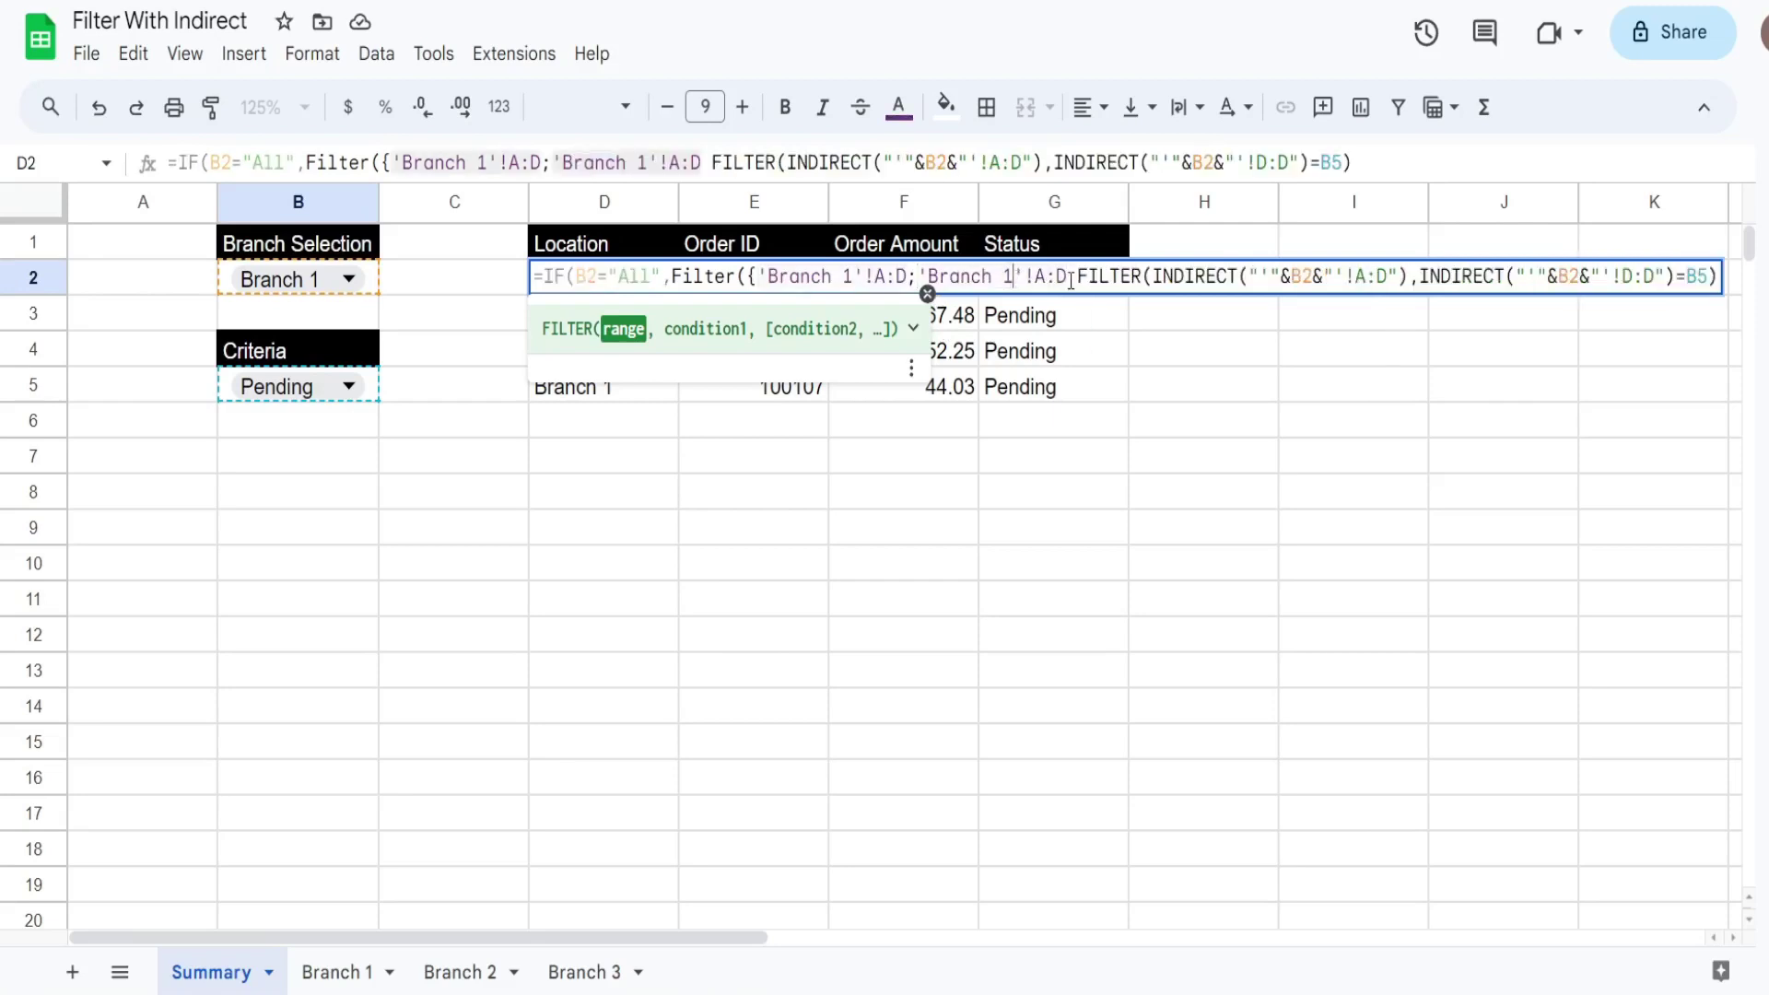
key(Left)
key(Left)
key(Left)
key(Left)
key(Left)
key(BackSpace)
text(2)
key(Right)
key(Right)
key(Right)
key(Right)
key(Right)
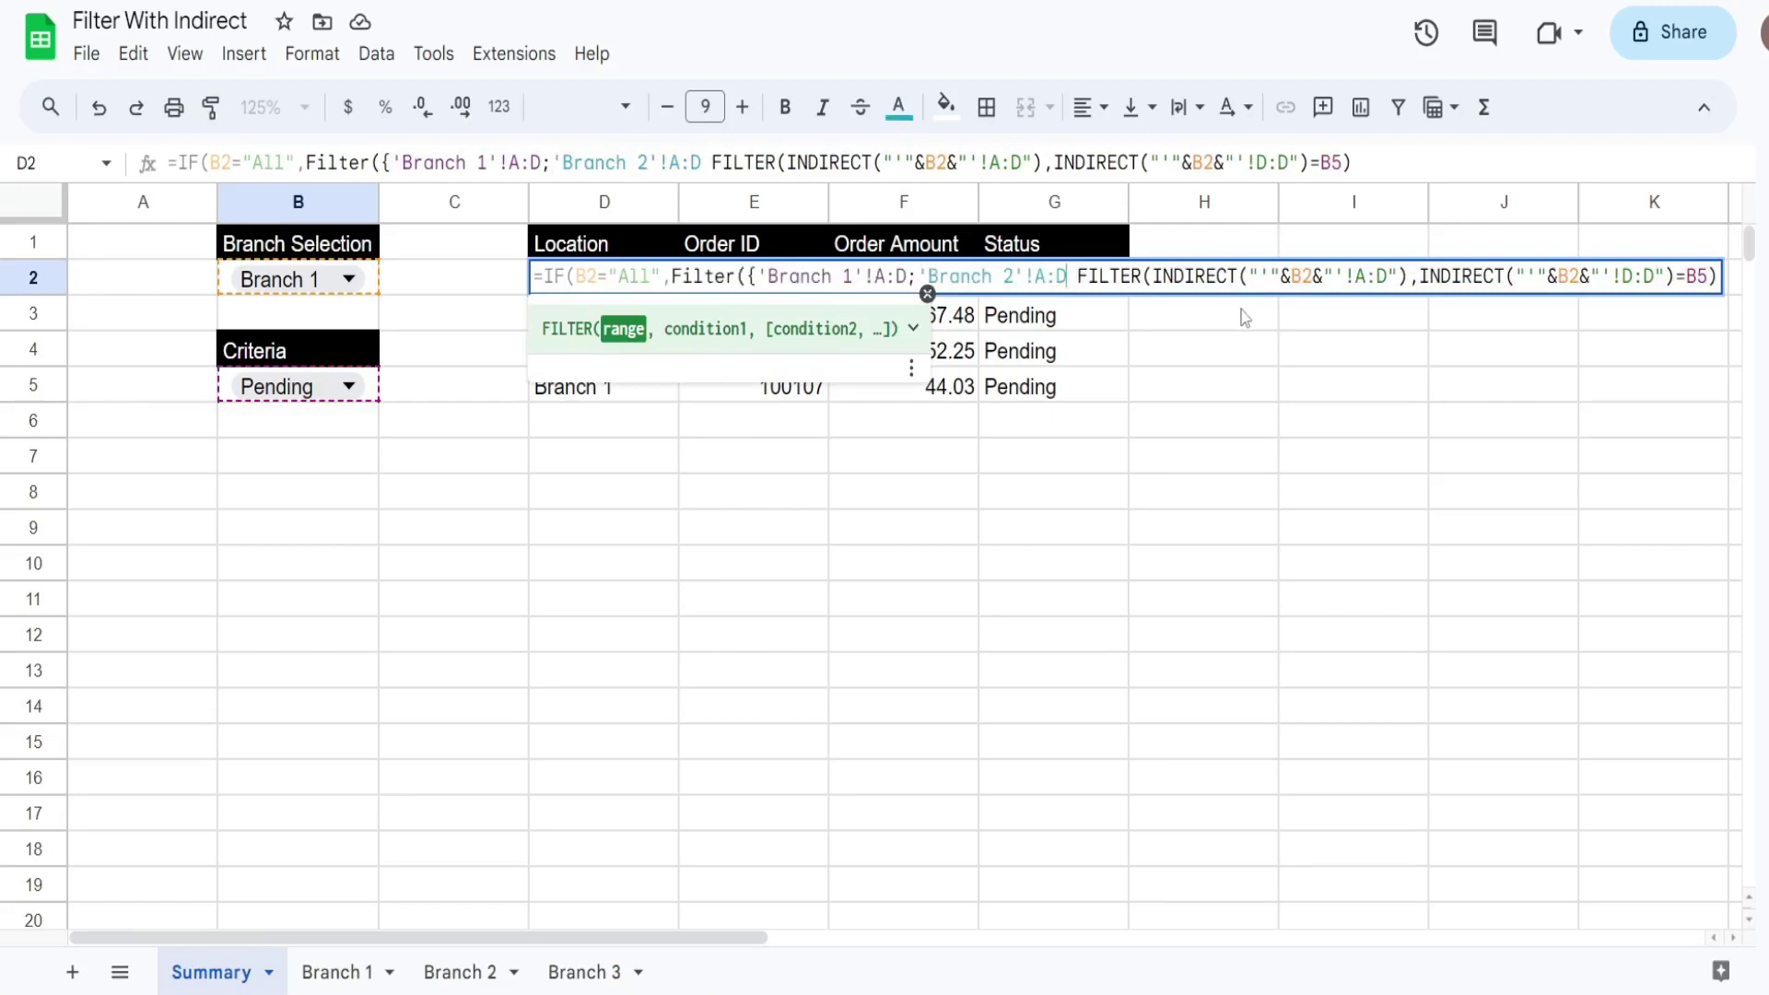
text(;)
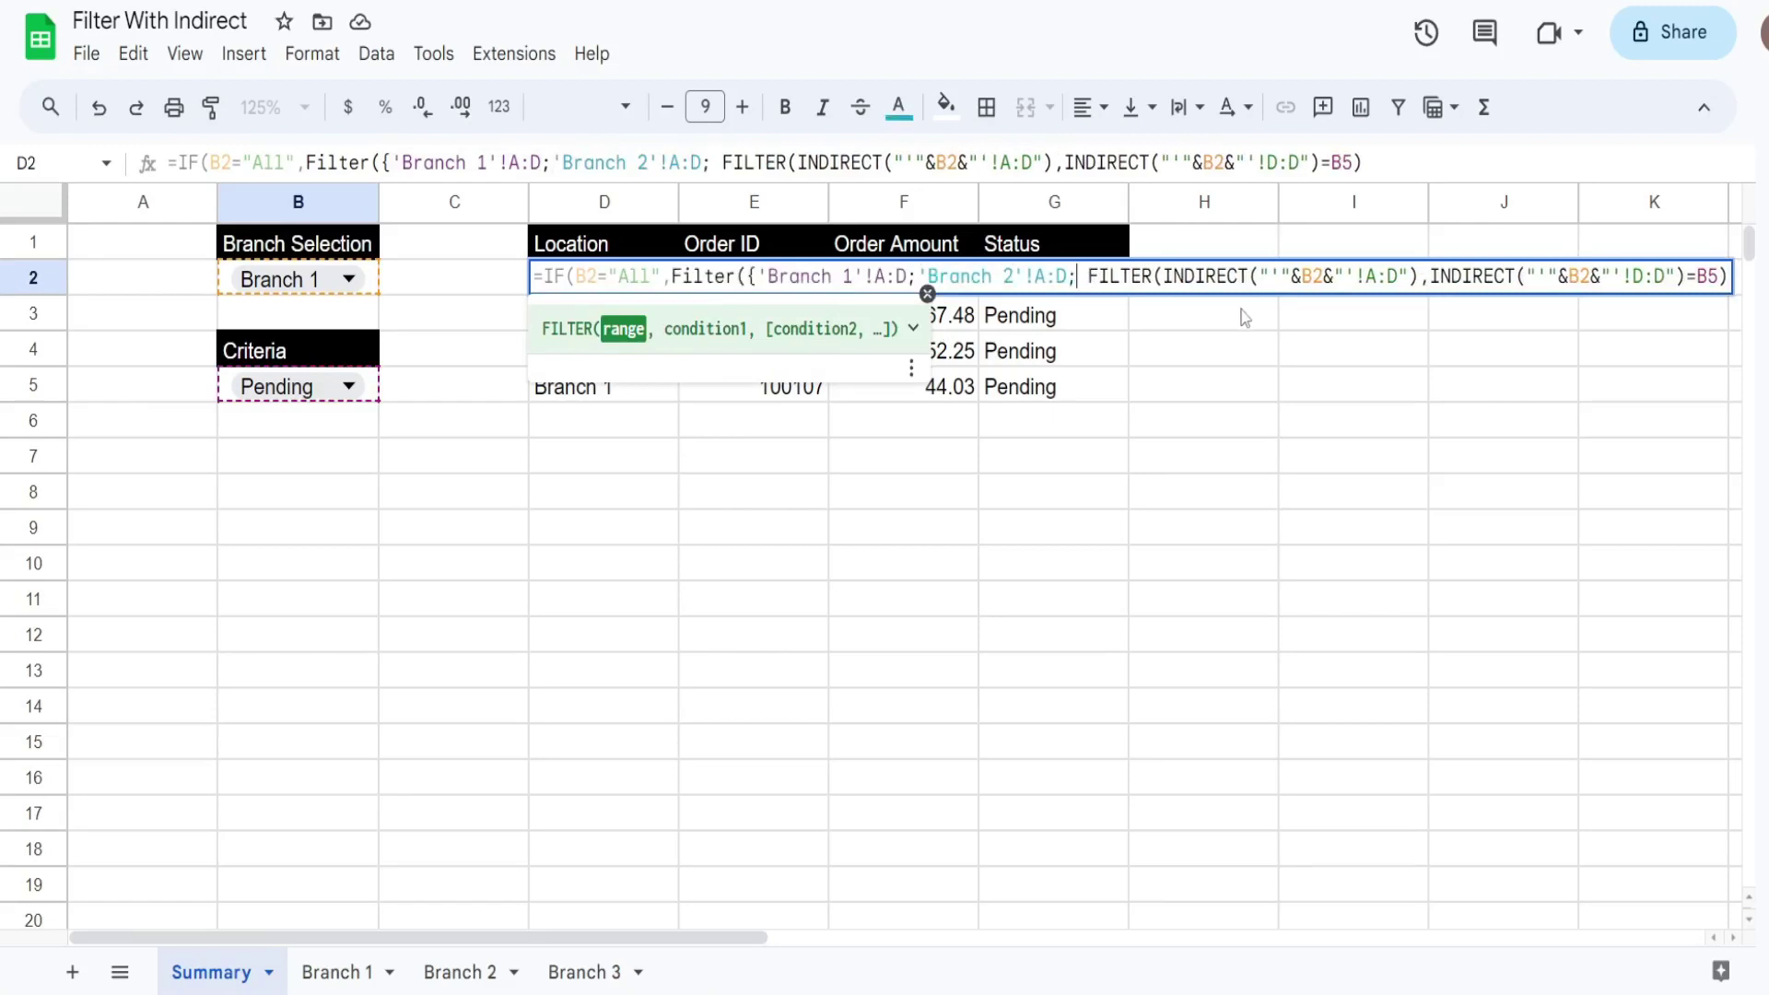
Add 'Branch 3'!A:D as the third stacked range and close the array with },.
key(ctrl+v)
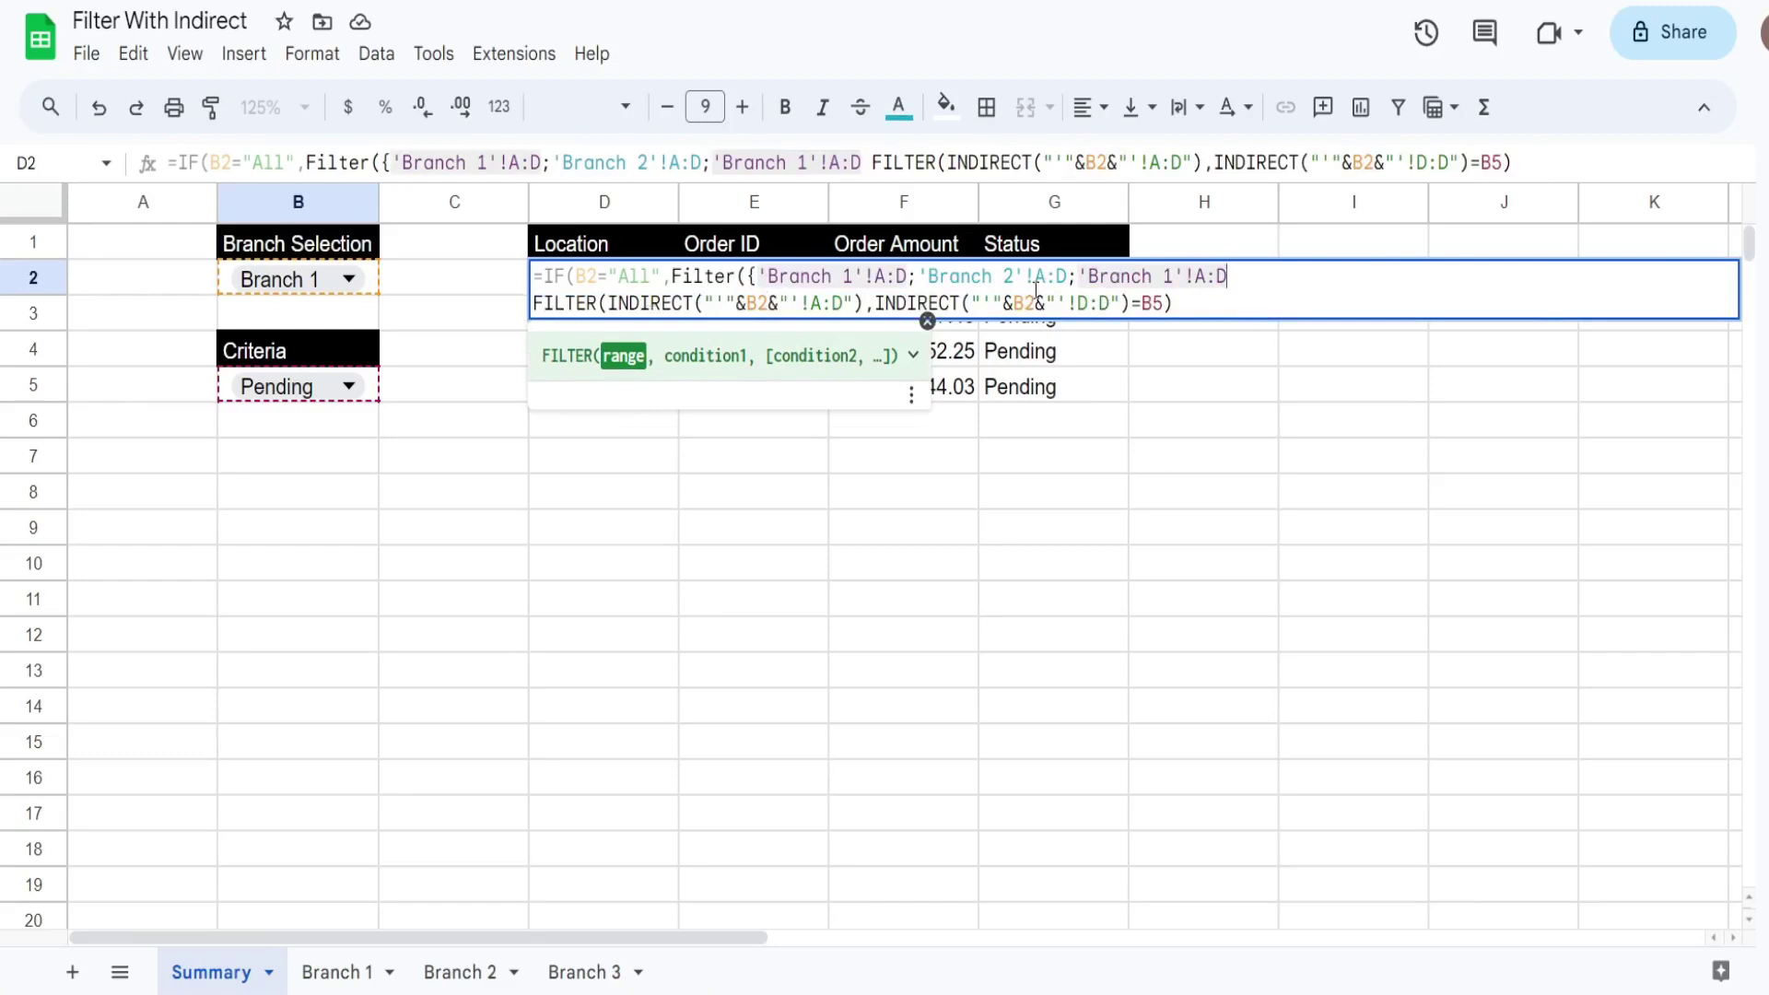
click(1170, 275)
key(BackSpace)
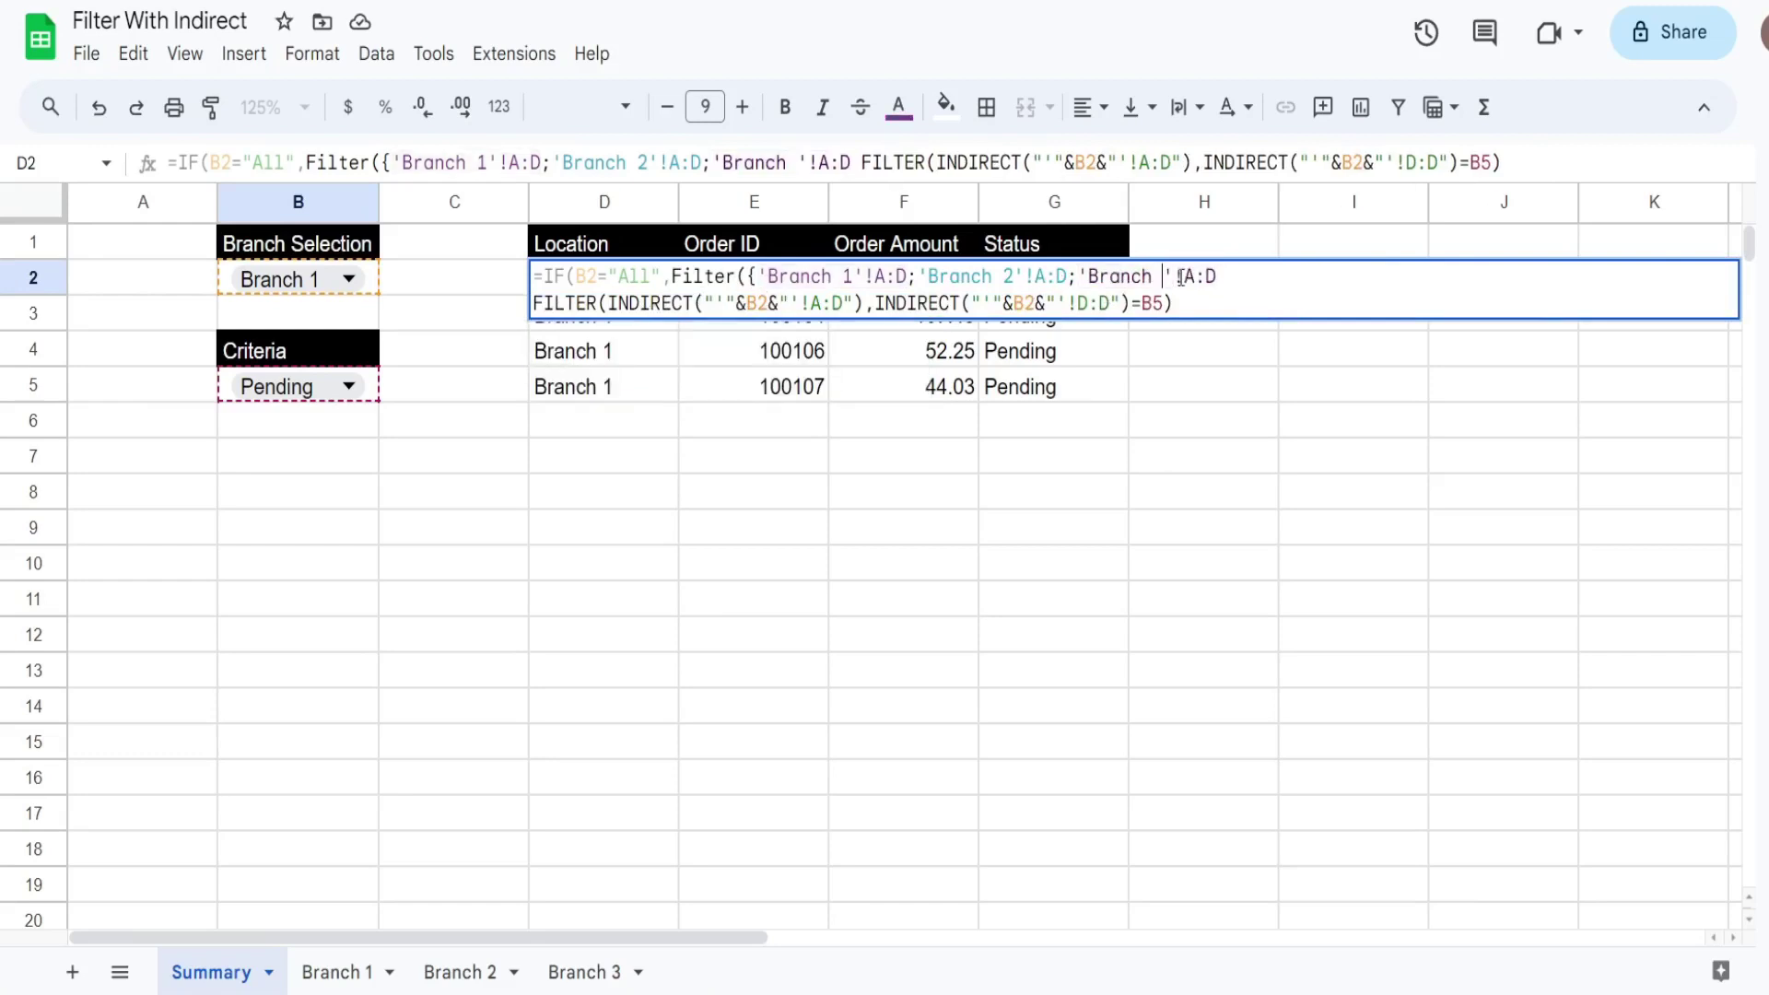
text(3)
click(1235, 276)
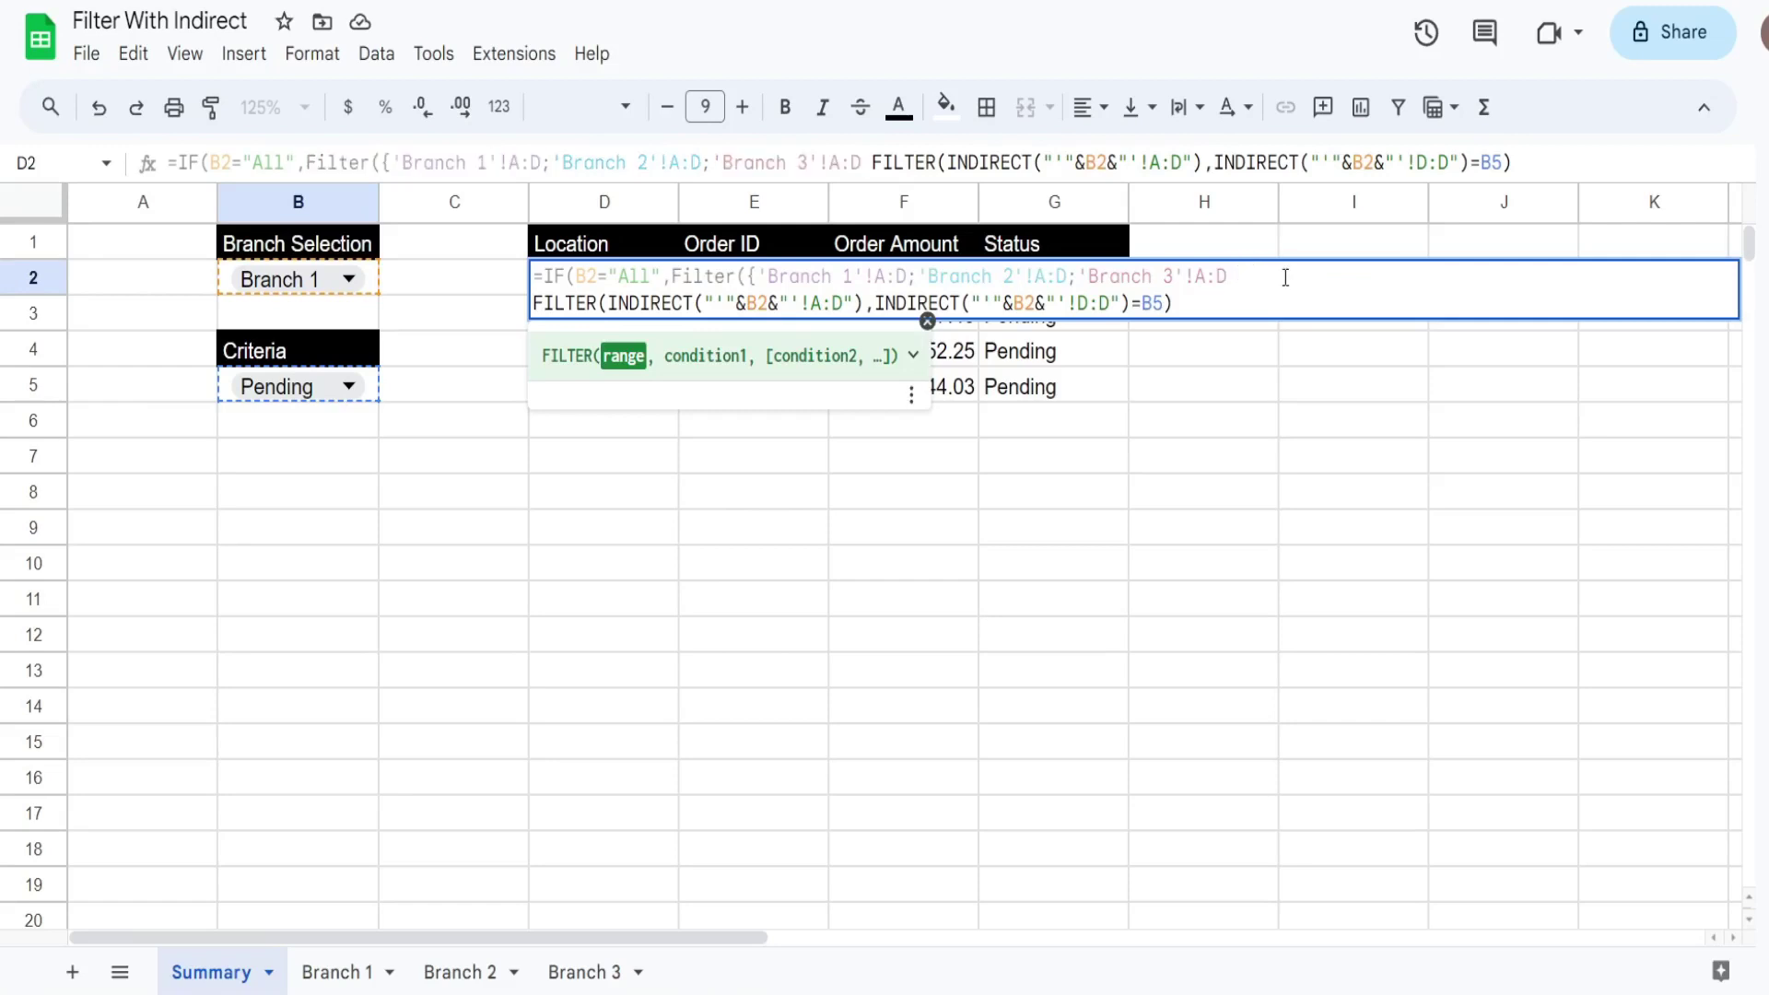
click(1231, 277)
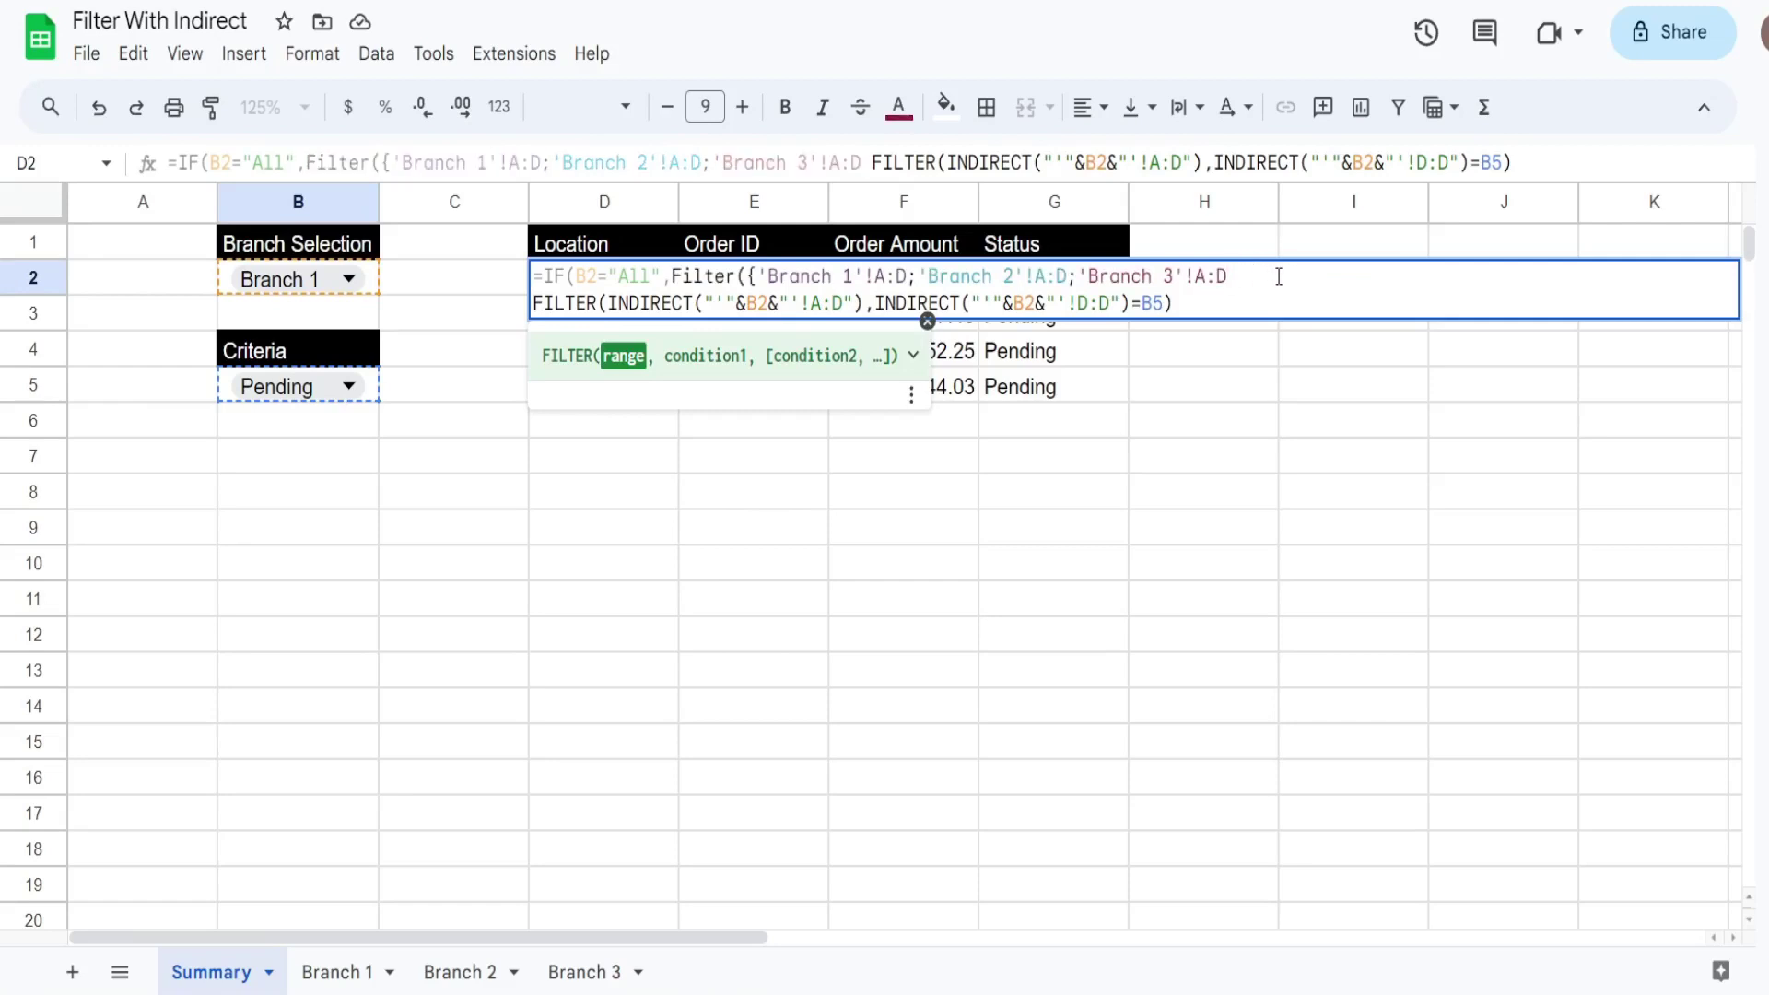
text(})
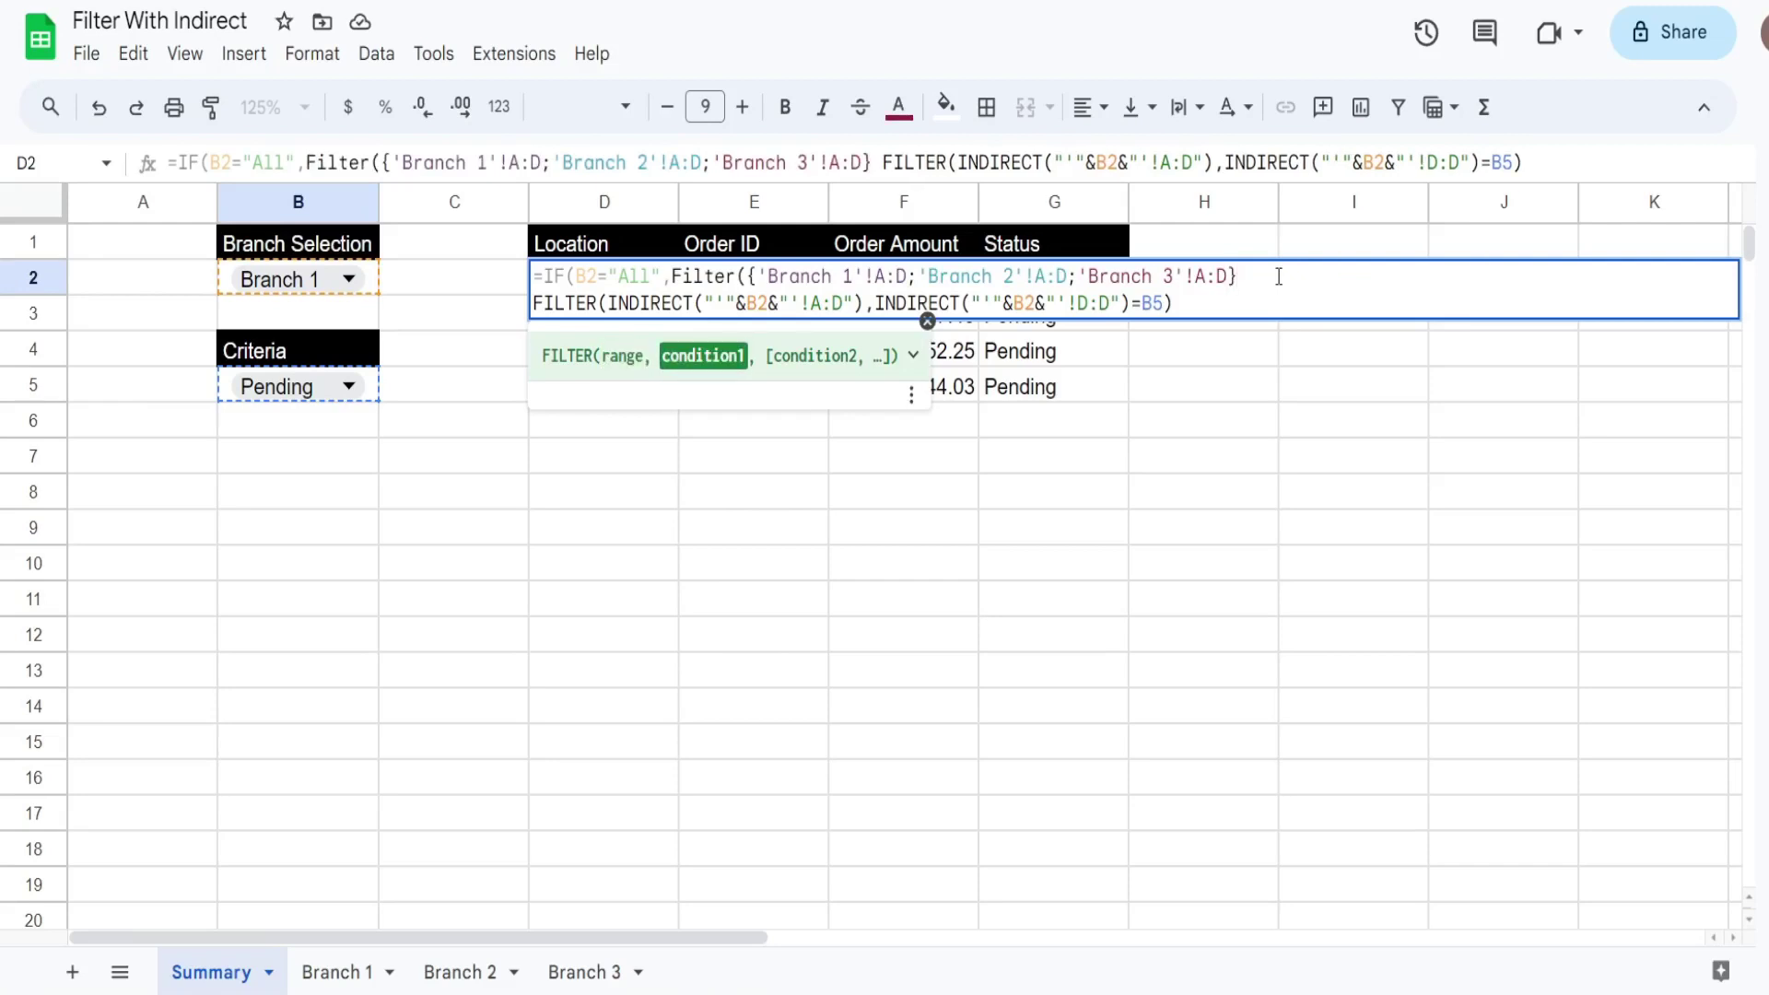
text(,)
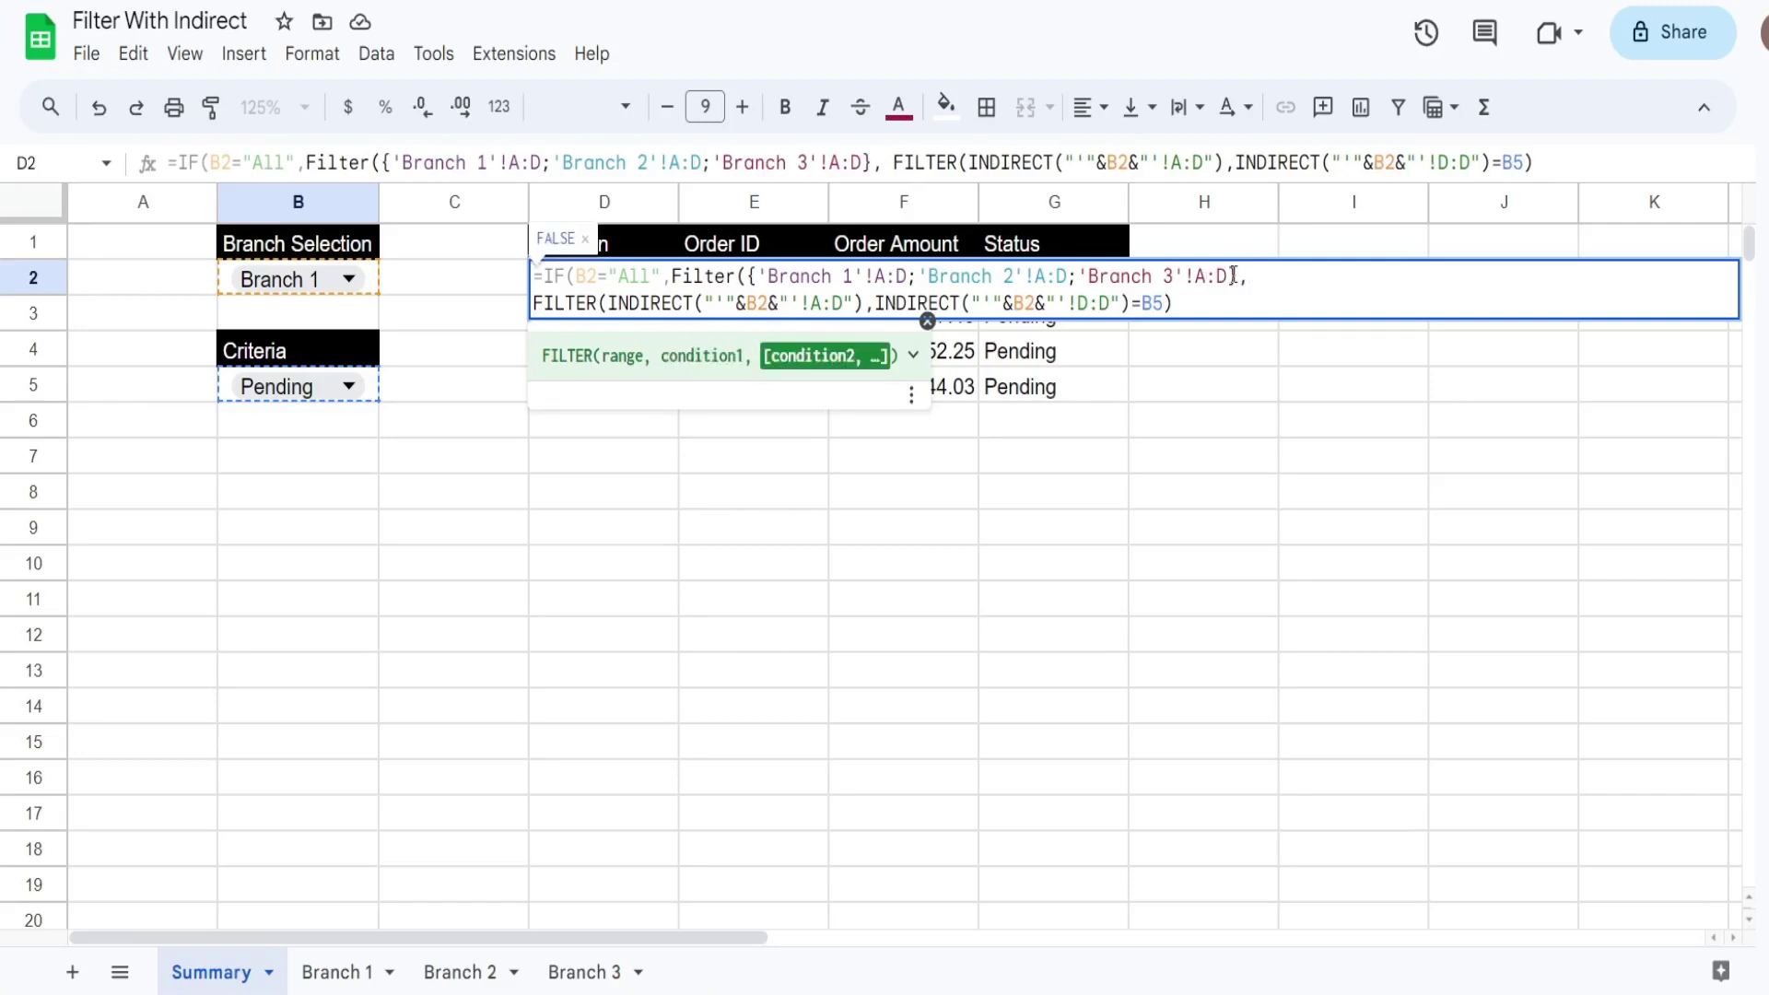
Duplicate the stacked ranges as the condition, changing Branch 1 and Branch 2 to column D:D.
drag(1238, 276, 750, 274)
key(ctrl+c)
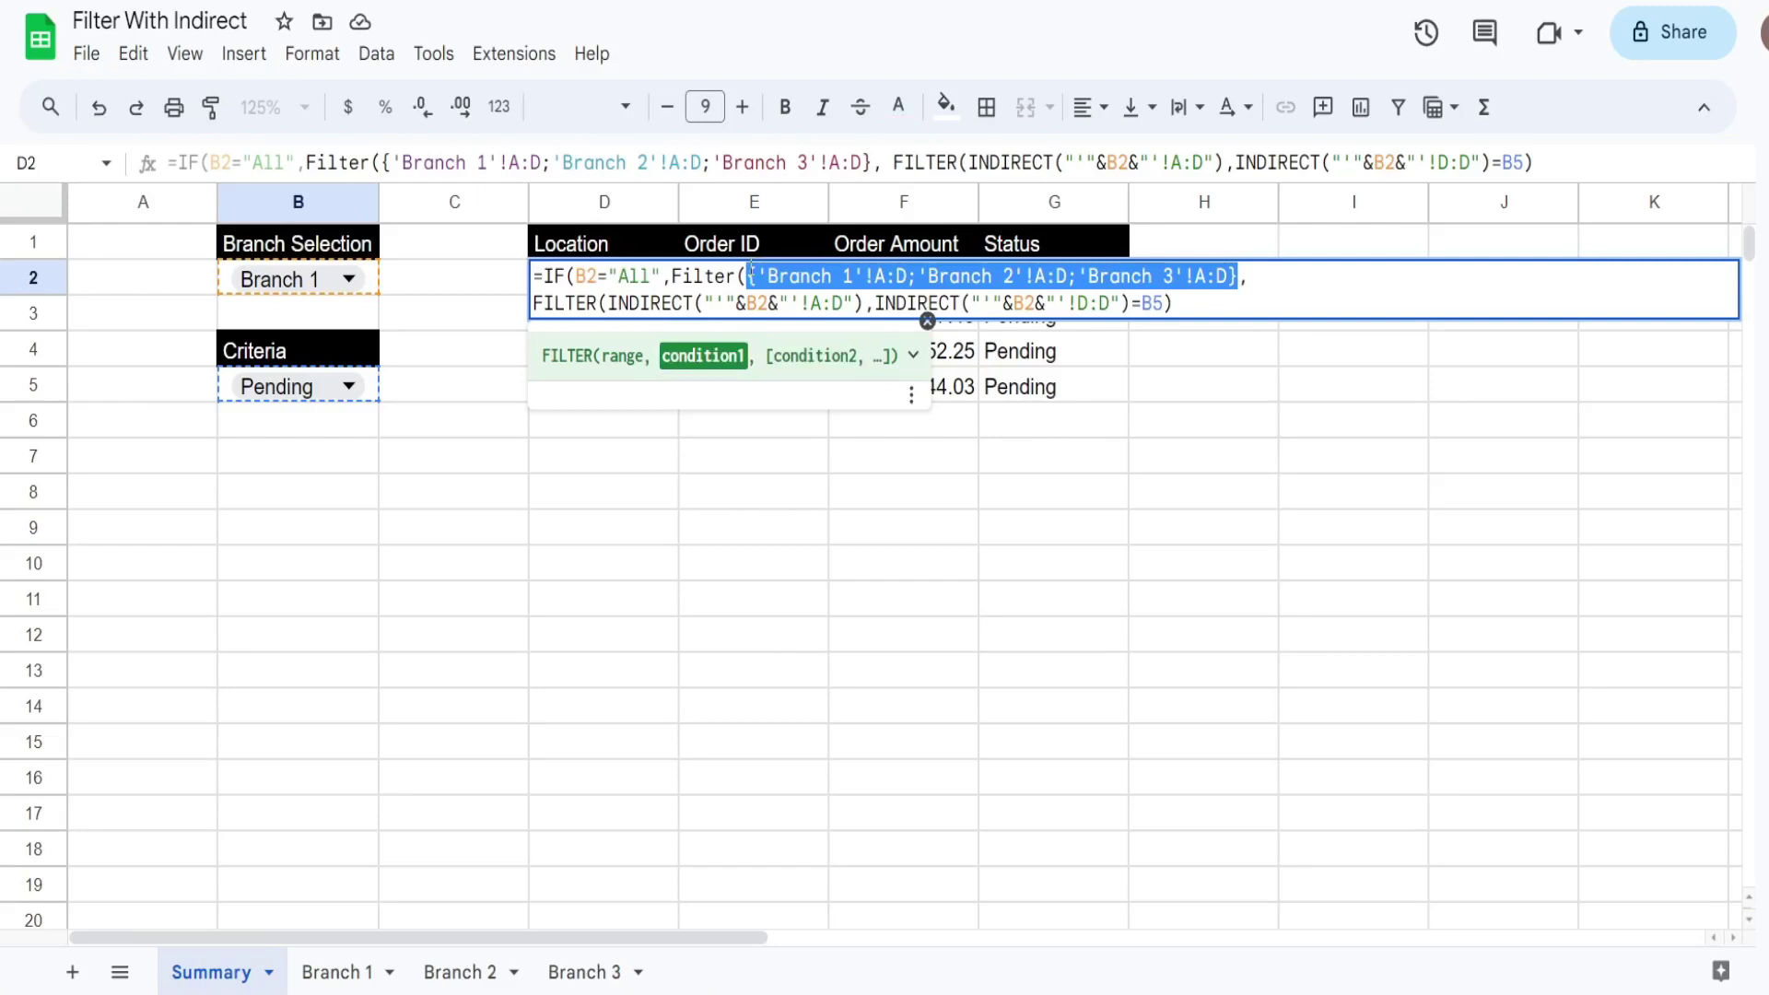
click(1289, 277)
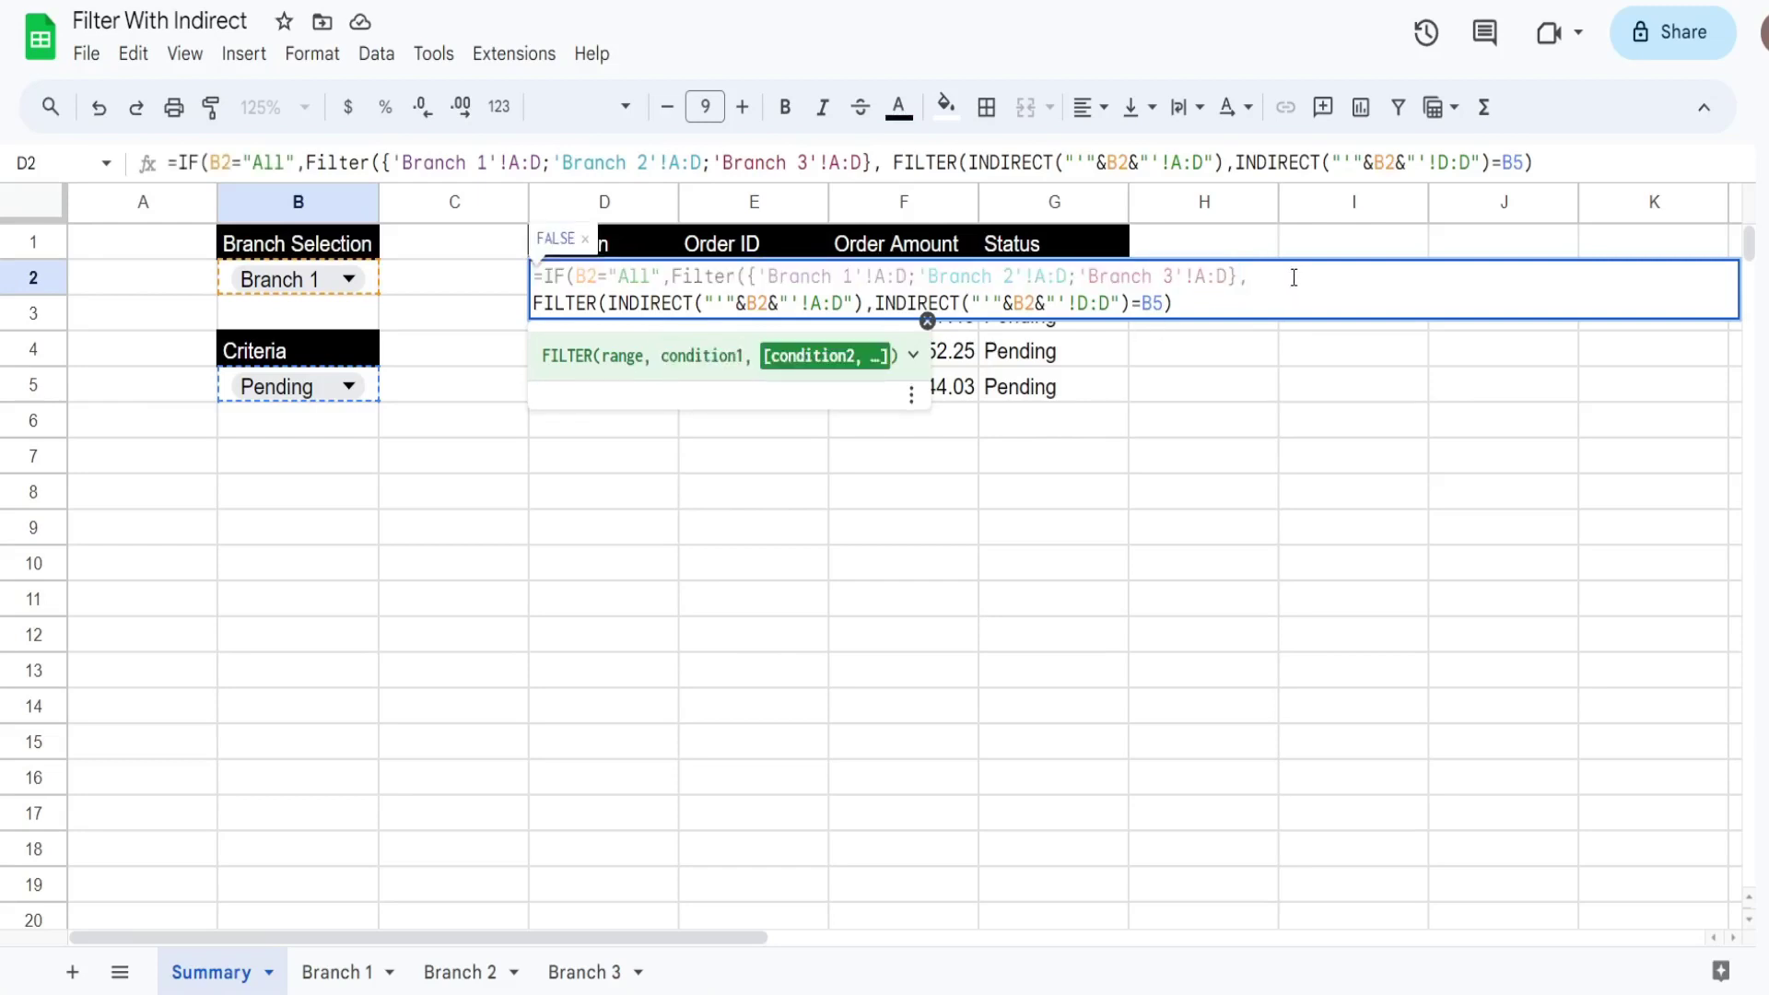
key(ctrl+v)
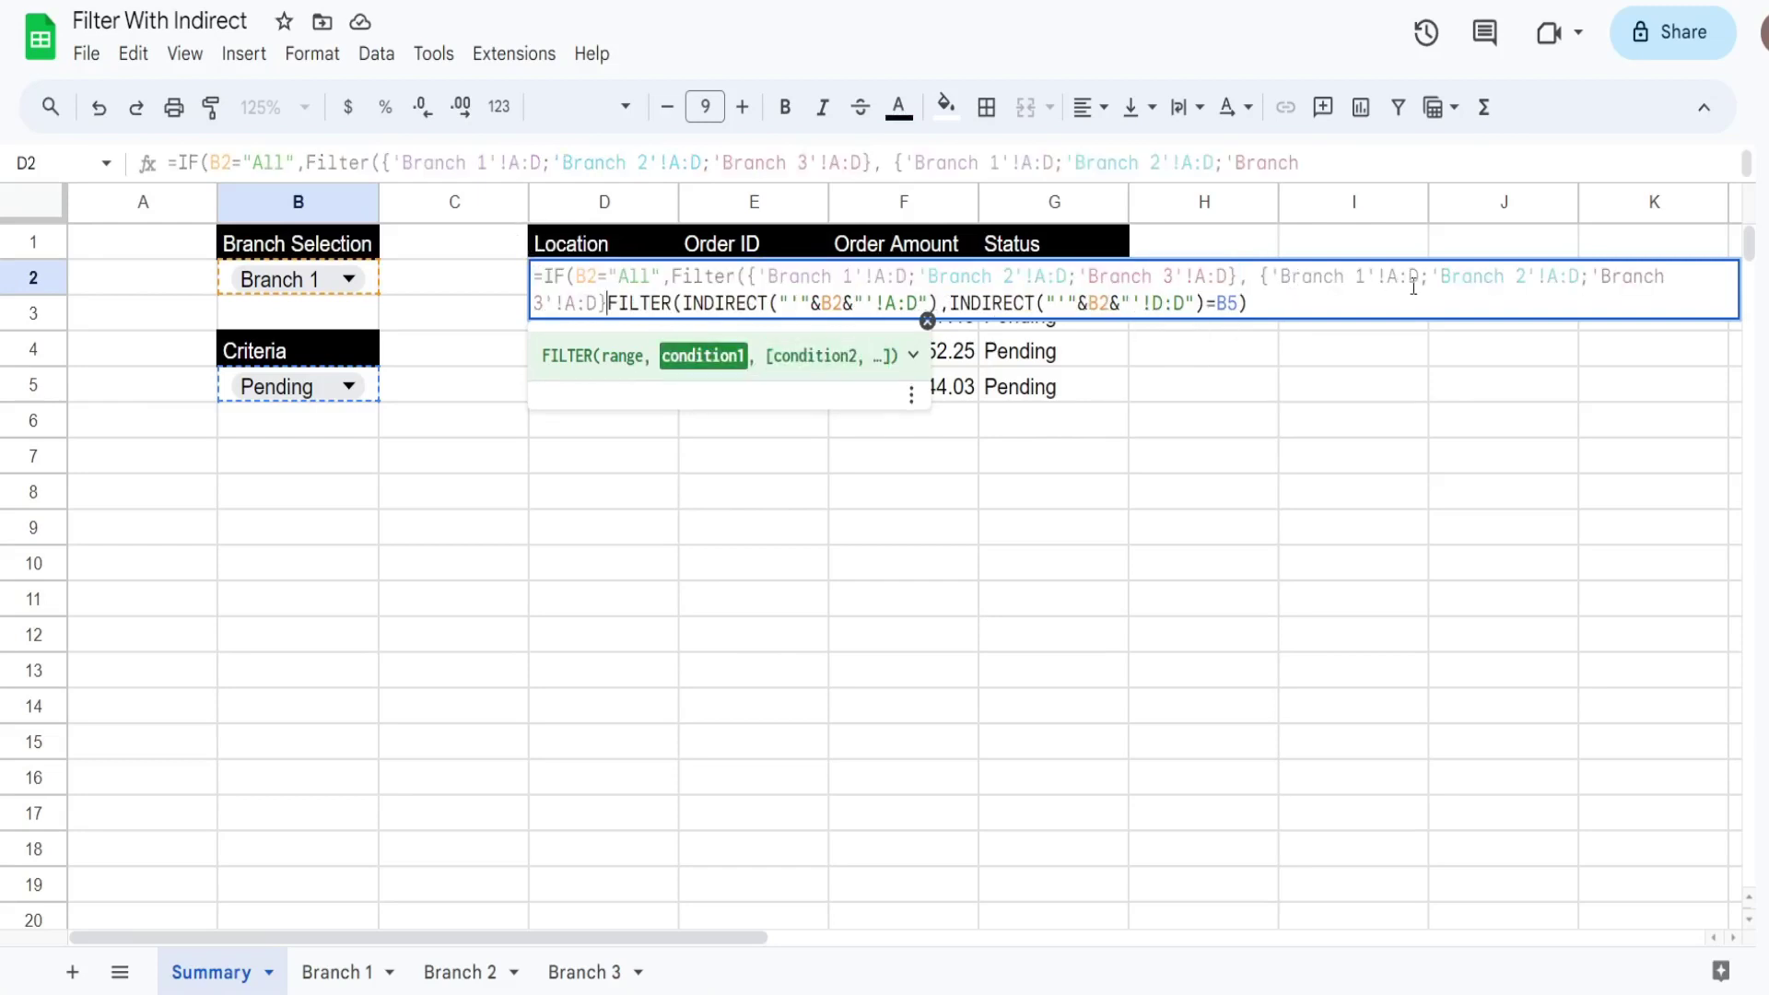
click(1411, 276)
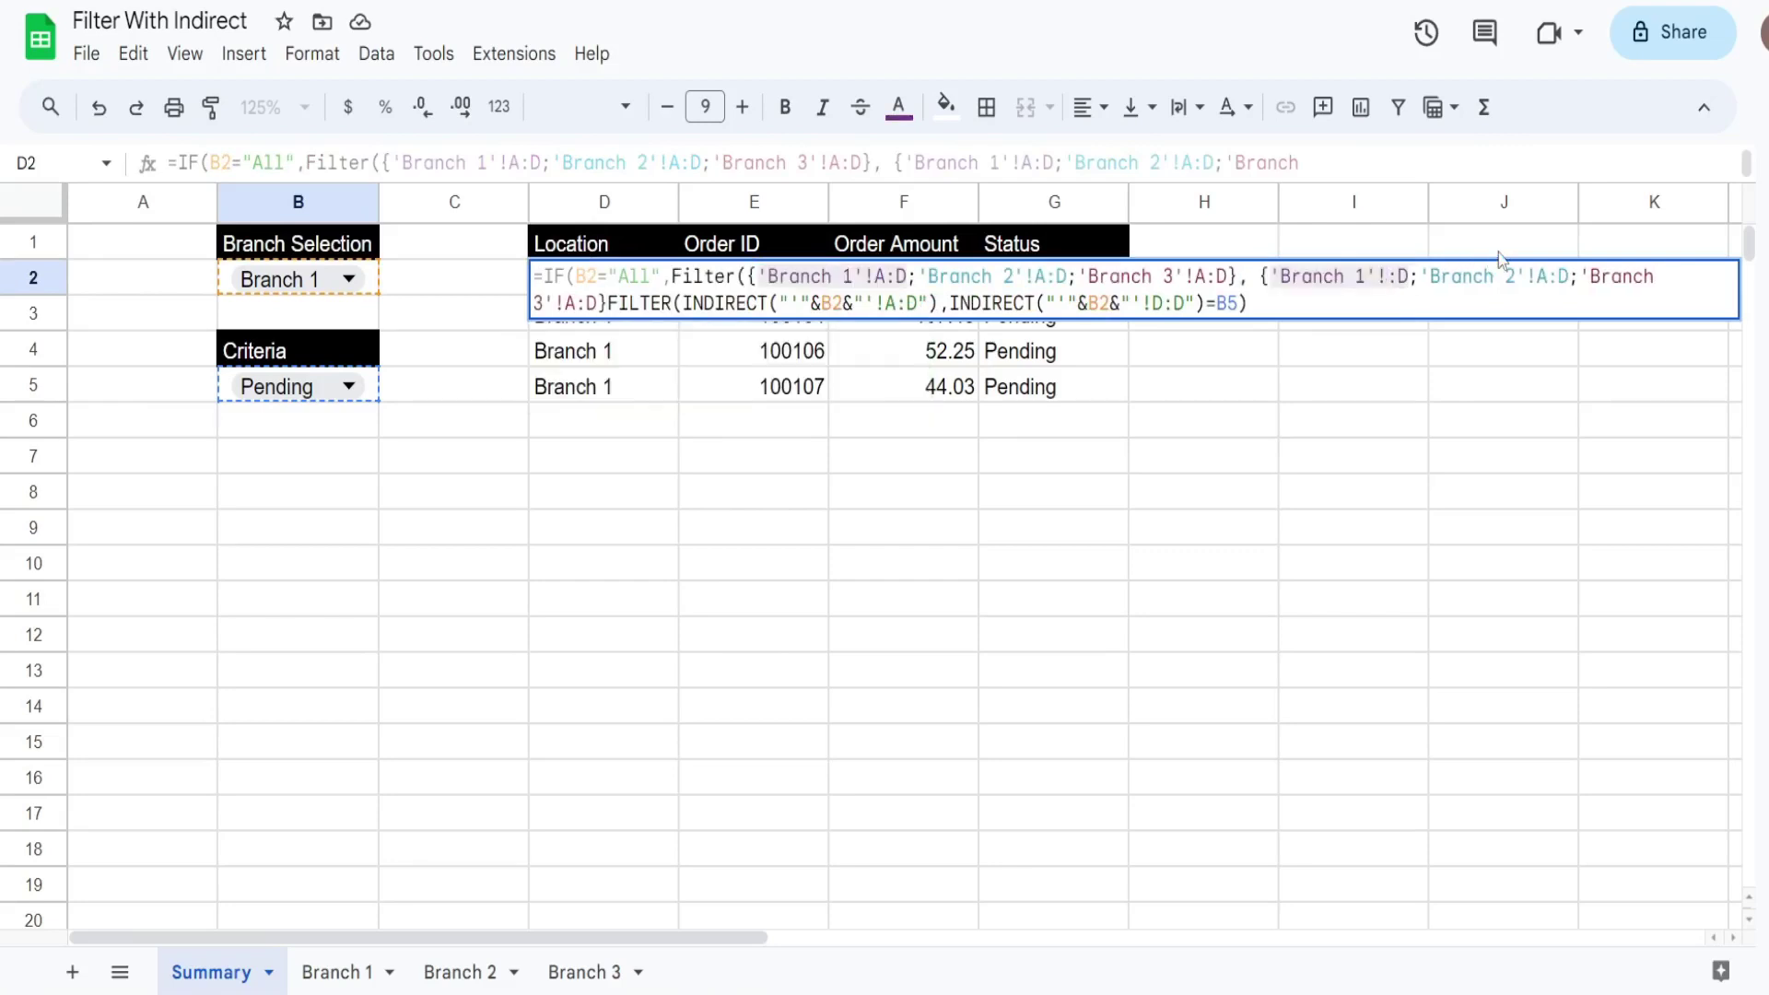
key(BackSpace)
key(BackSpace)
key(BackSpace)
text(D:D)
click(1555, 281)
key(BackSpace)
text(D)
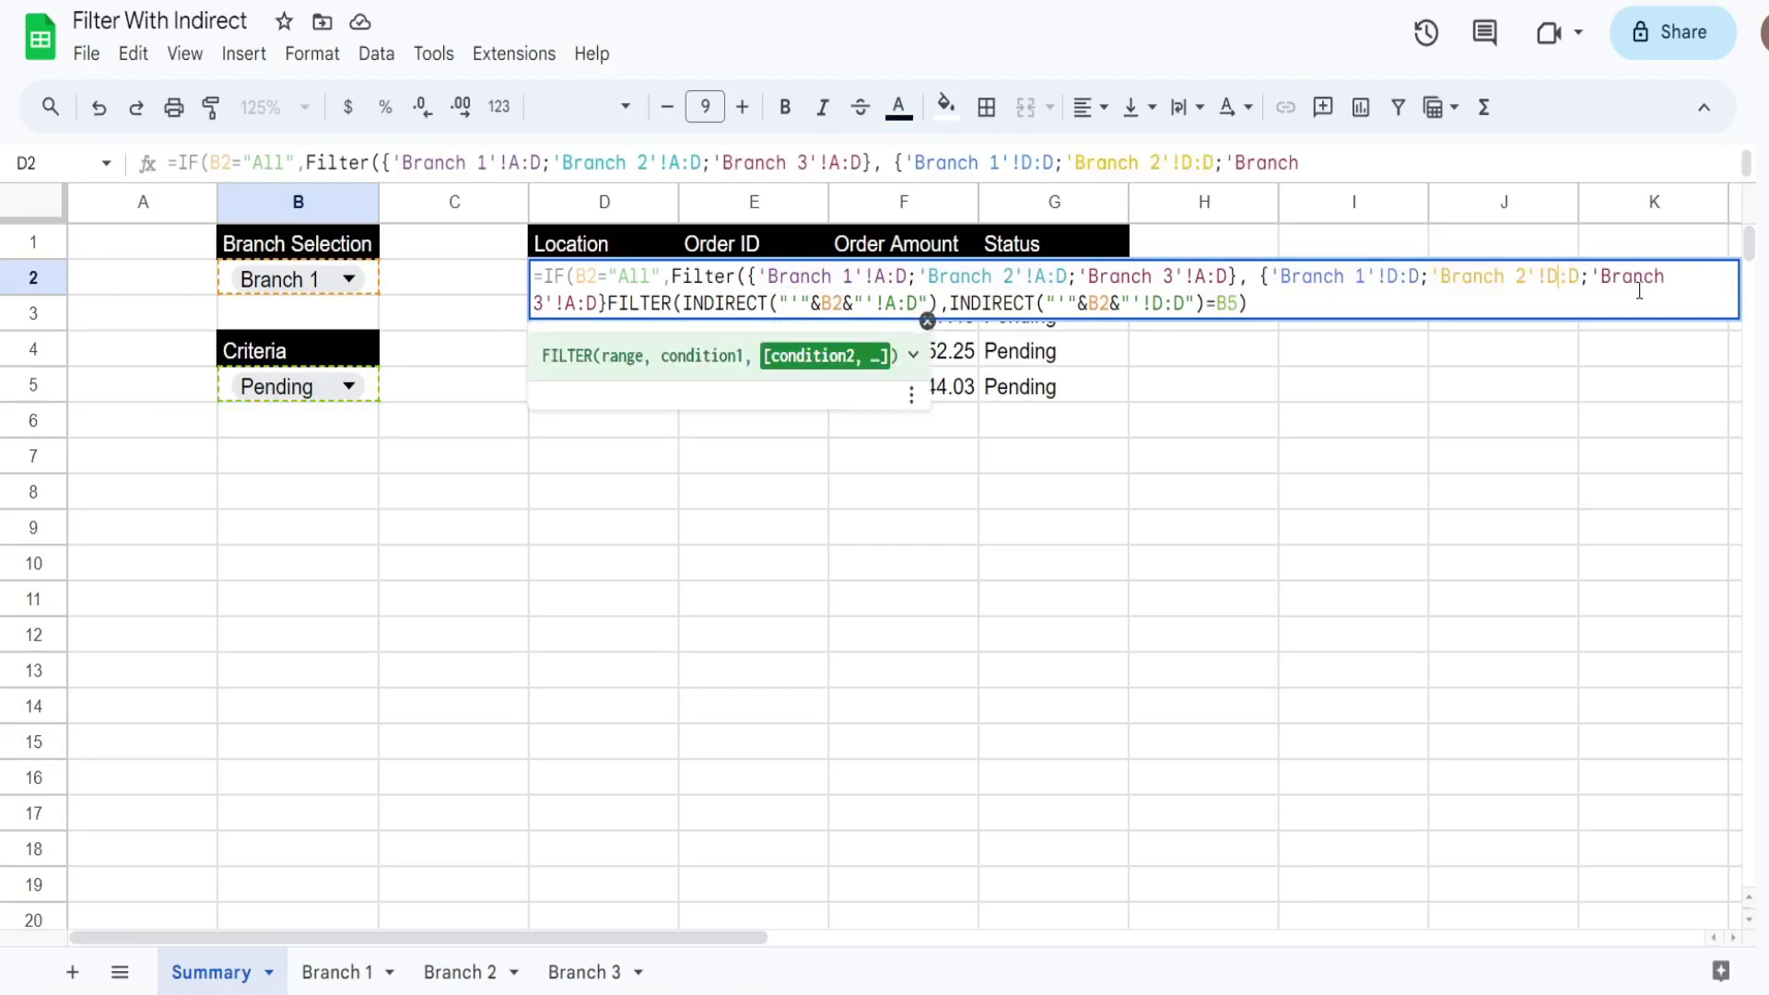
Change Branch 3 to D:D and compare the stacked status columns with =B5.
click(577, 303)
key(BackSpace)
text(D)
key(Right)
key(Right)
key(Right)
text(=)
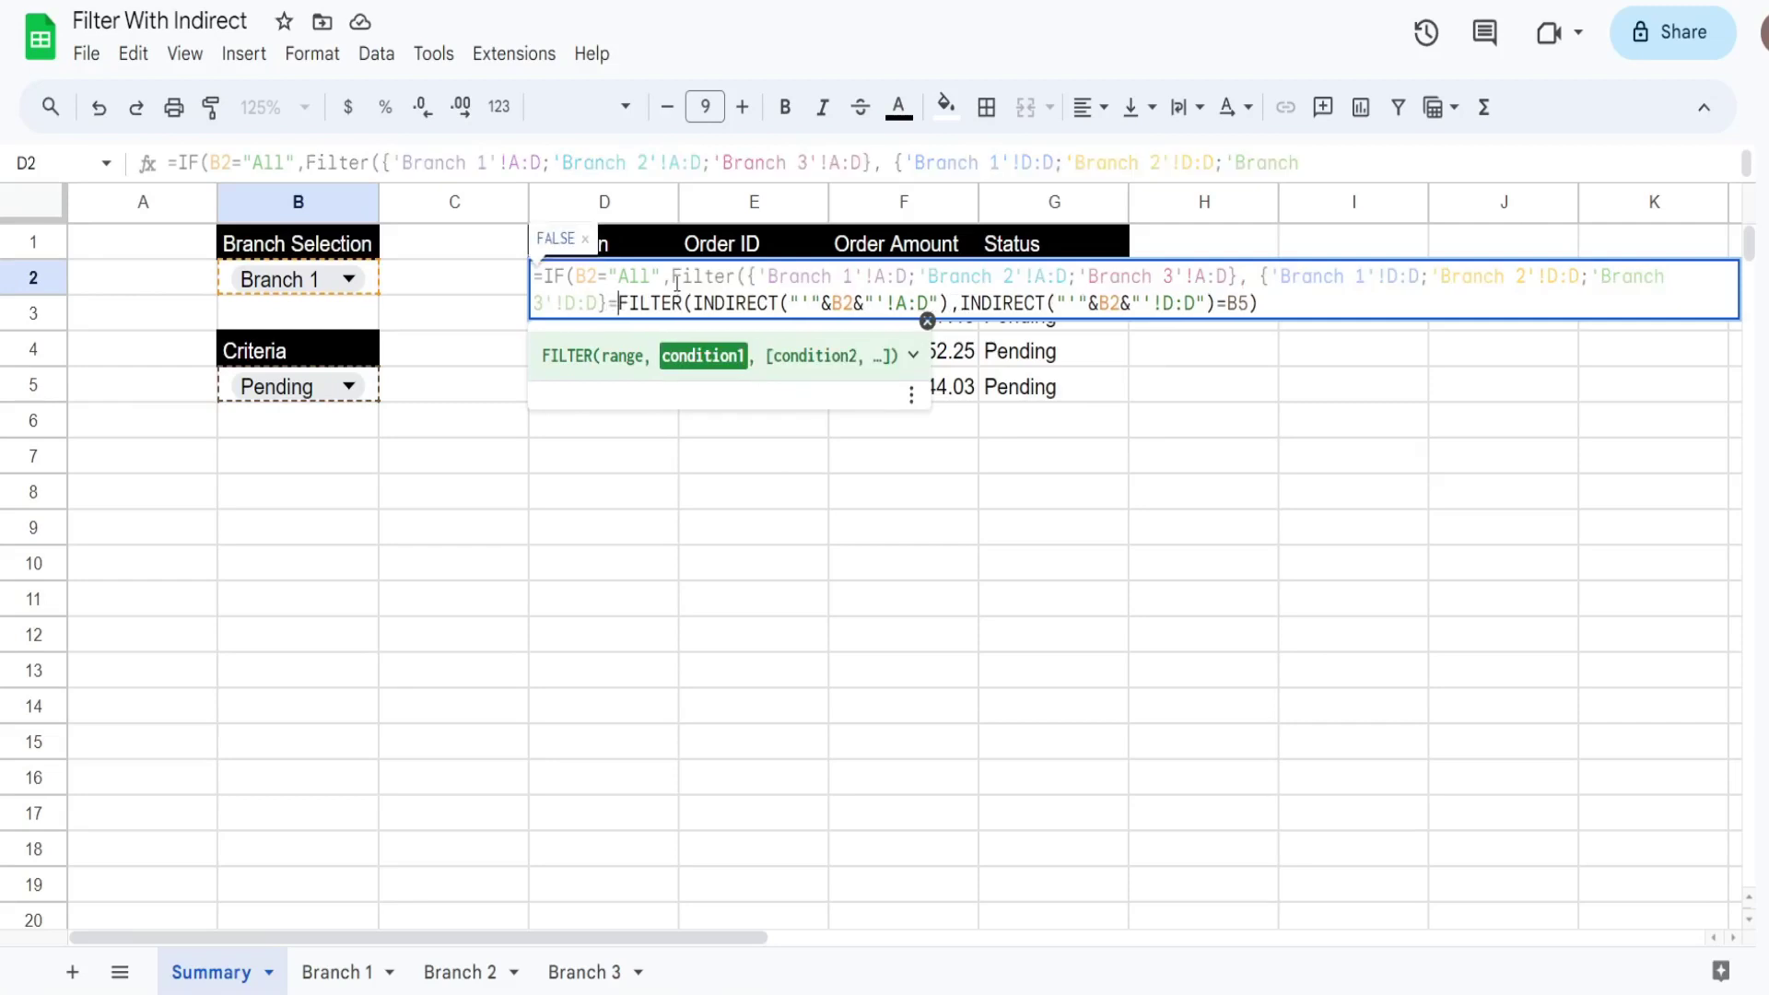
click(369, 391)
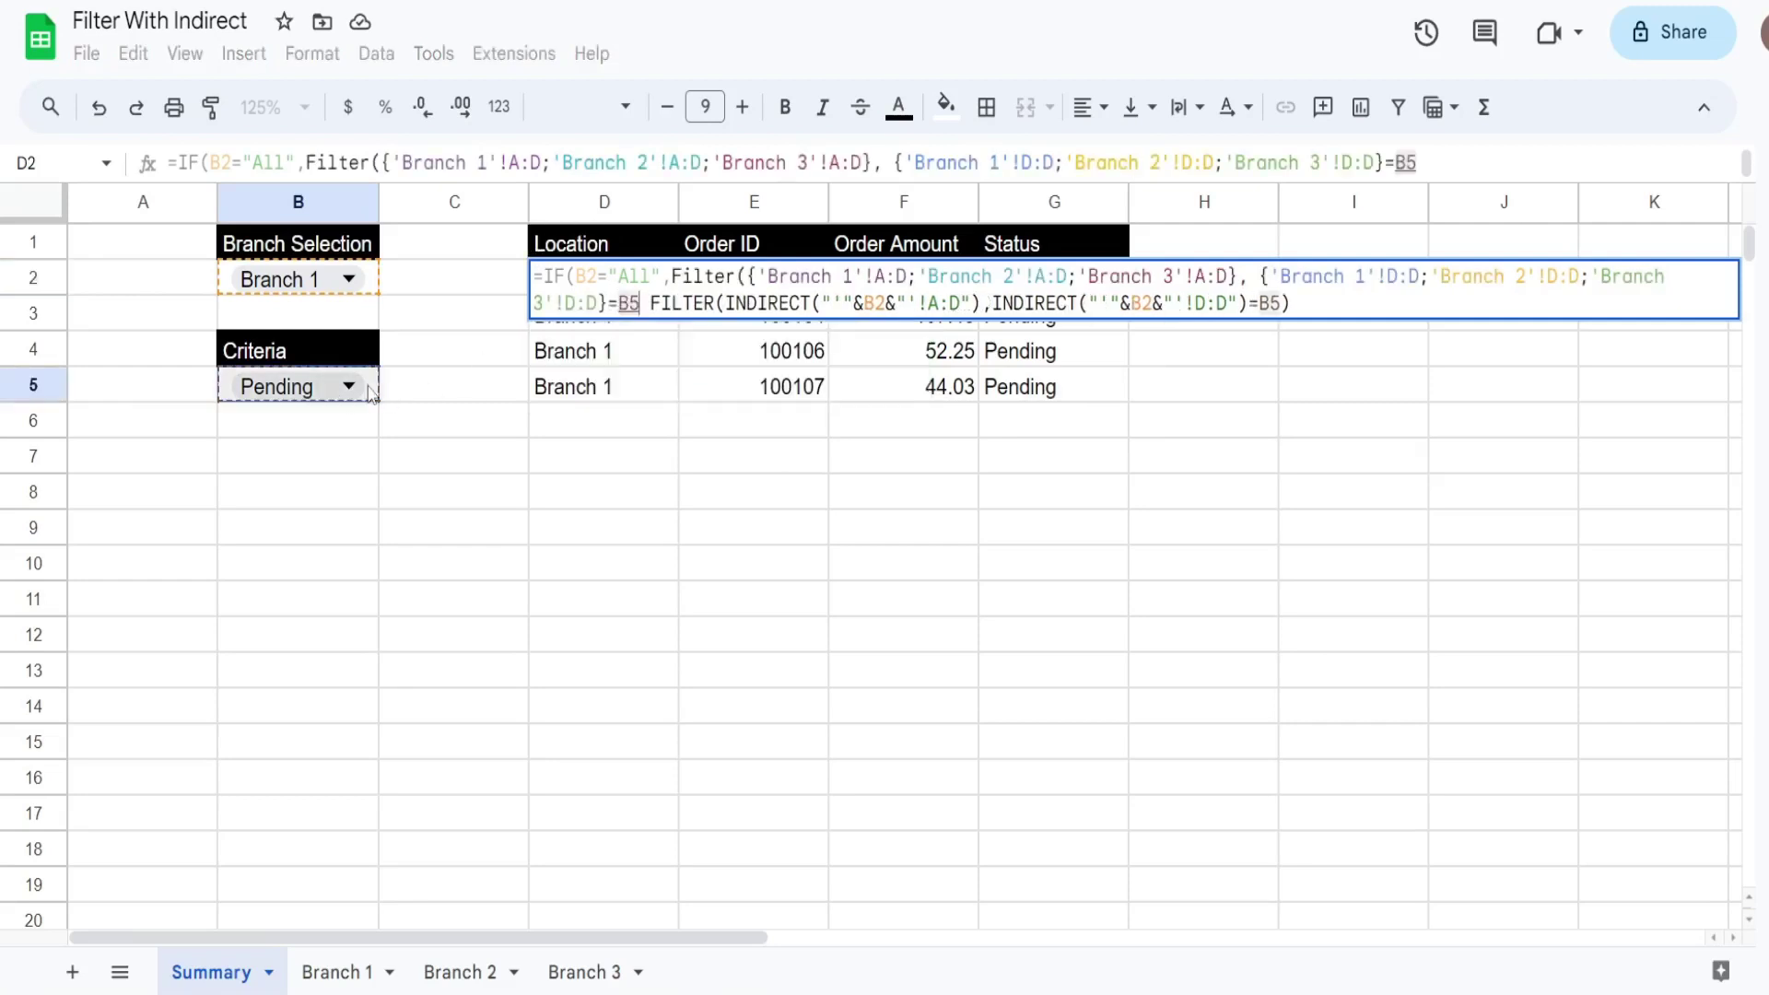
click(649, 304)
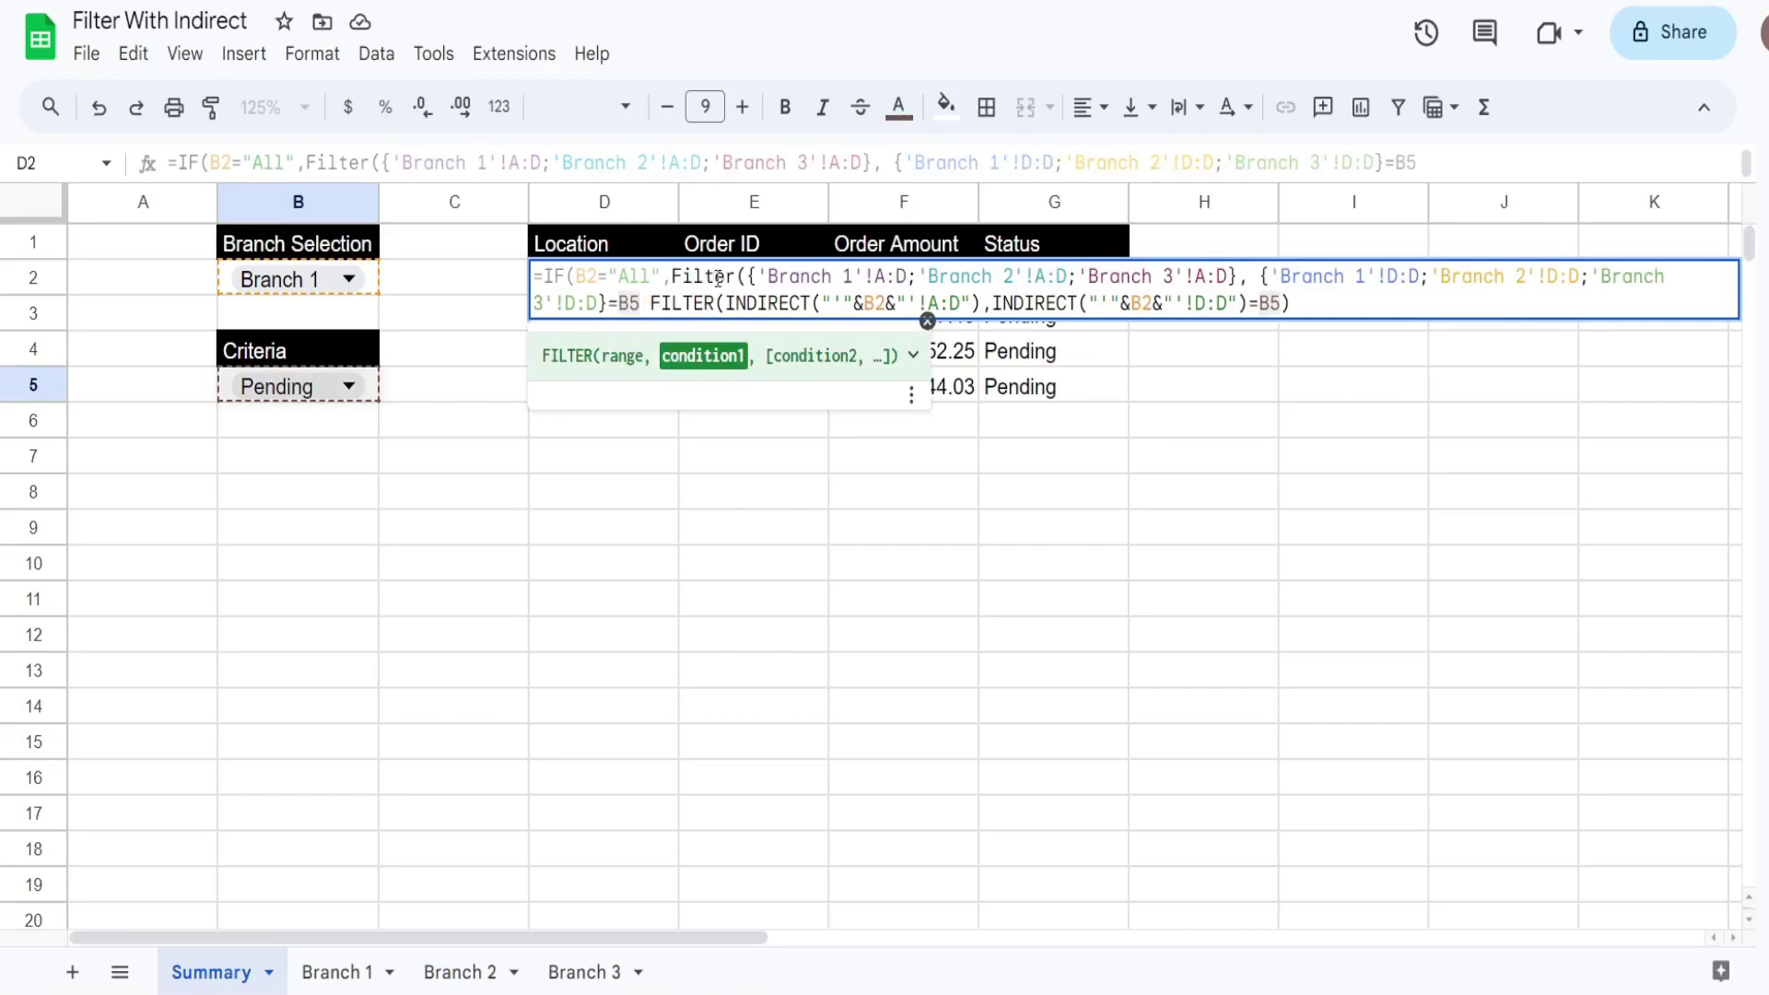
Close the all-branches Filter with ), leaving FILTER(INDIRECT…) as the IF's false result.
text())
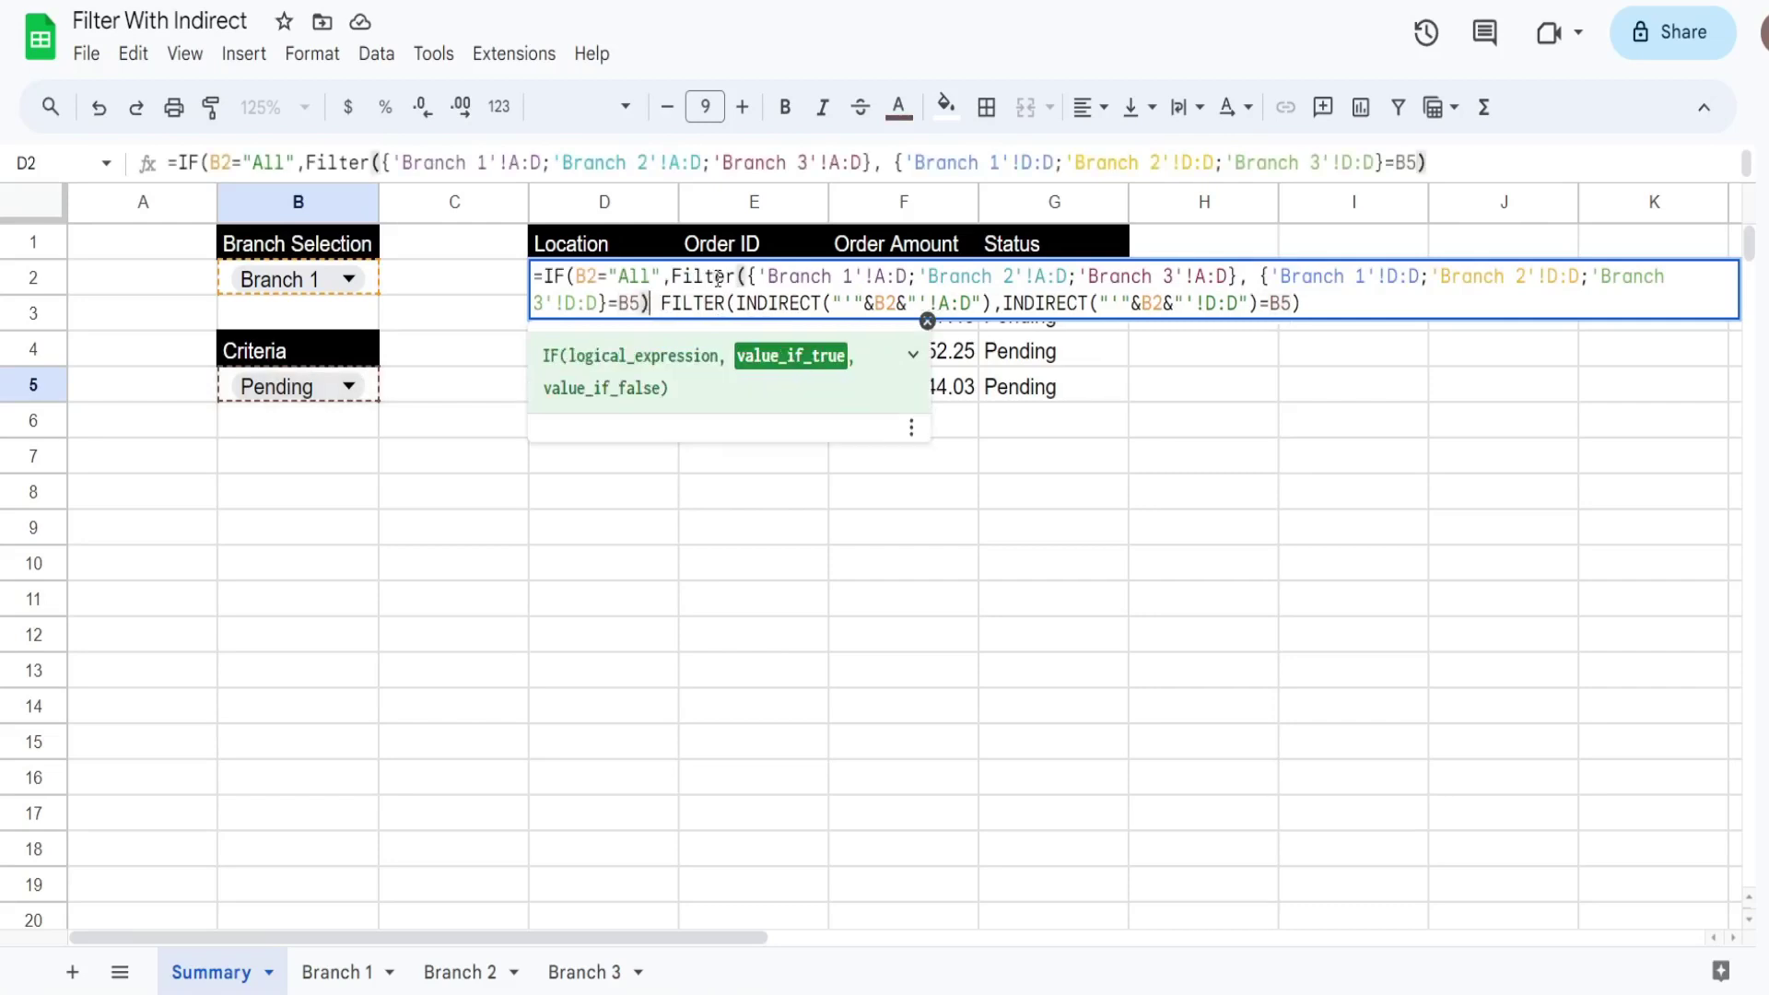
text(,)
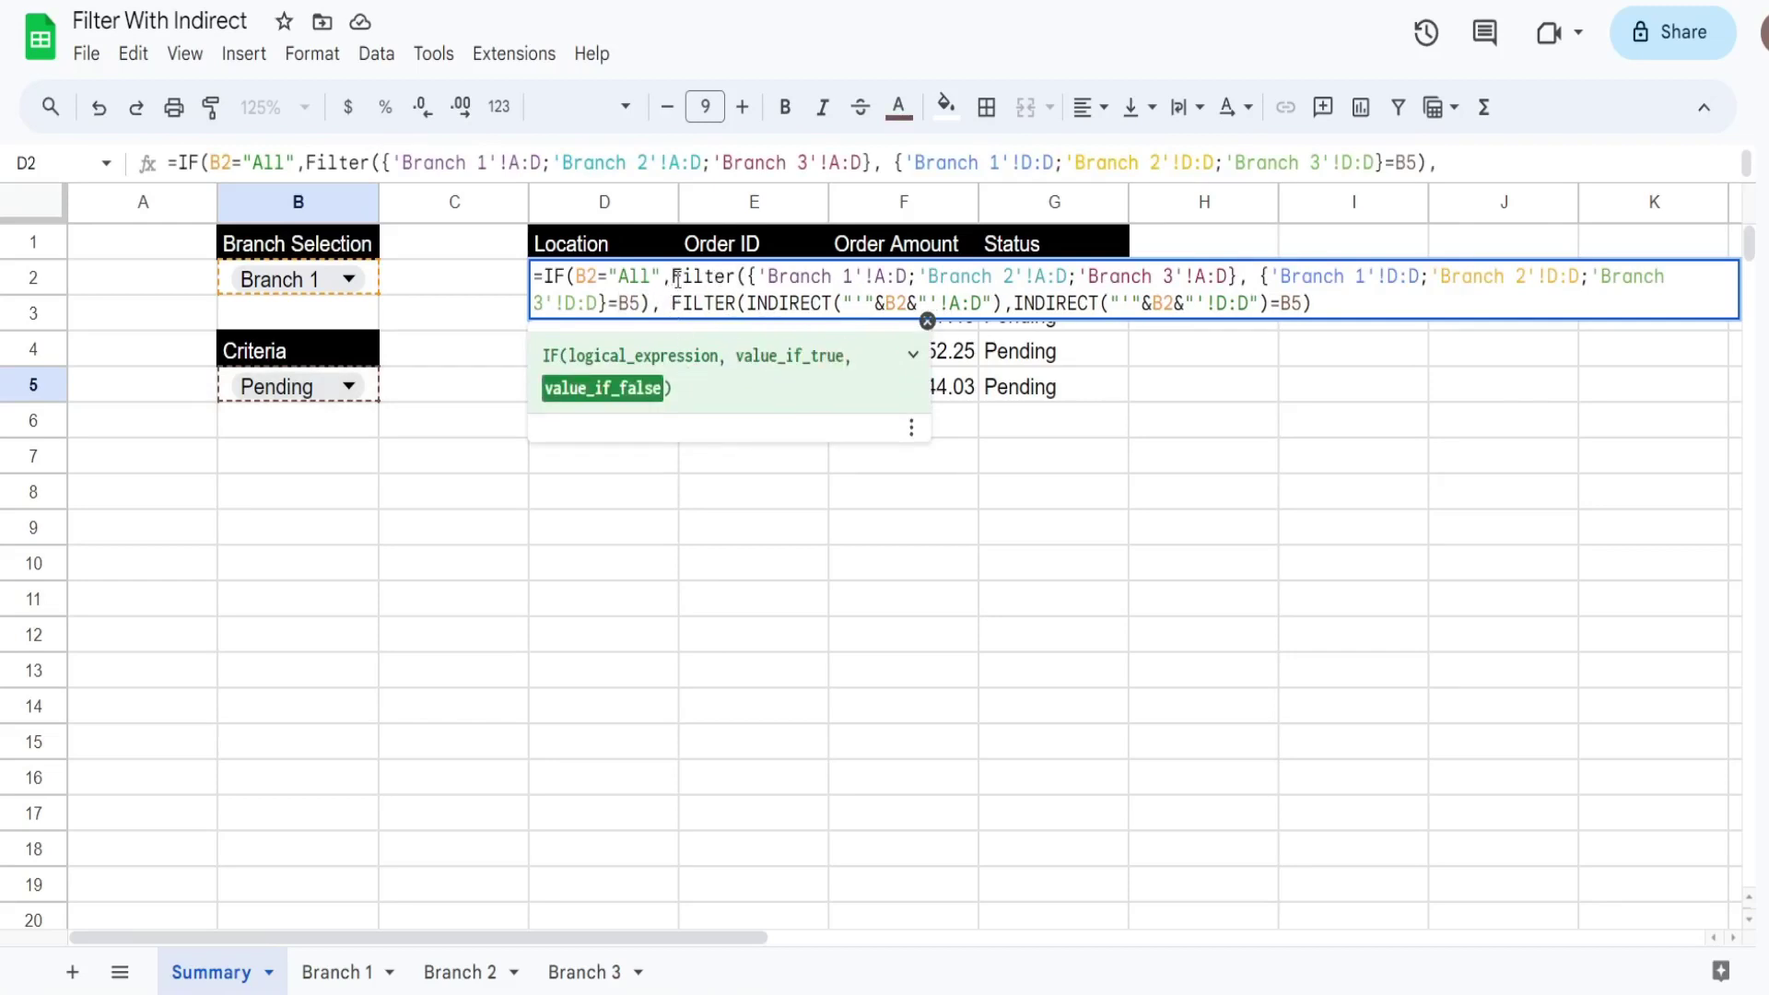
mouse_move(671, 275)
mouse_down()
mouse_move(1681, 286)
mouse_move(650, 303)
mouse_up()
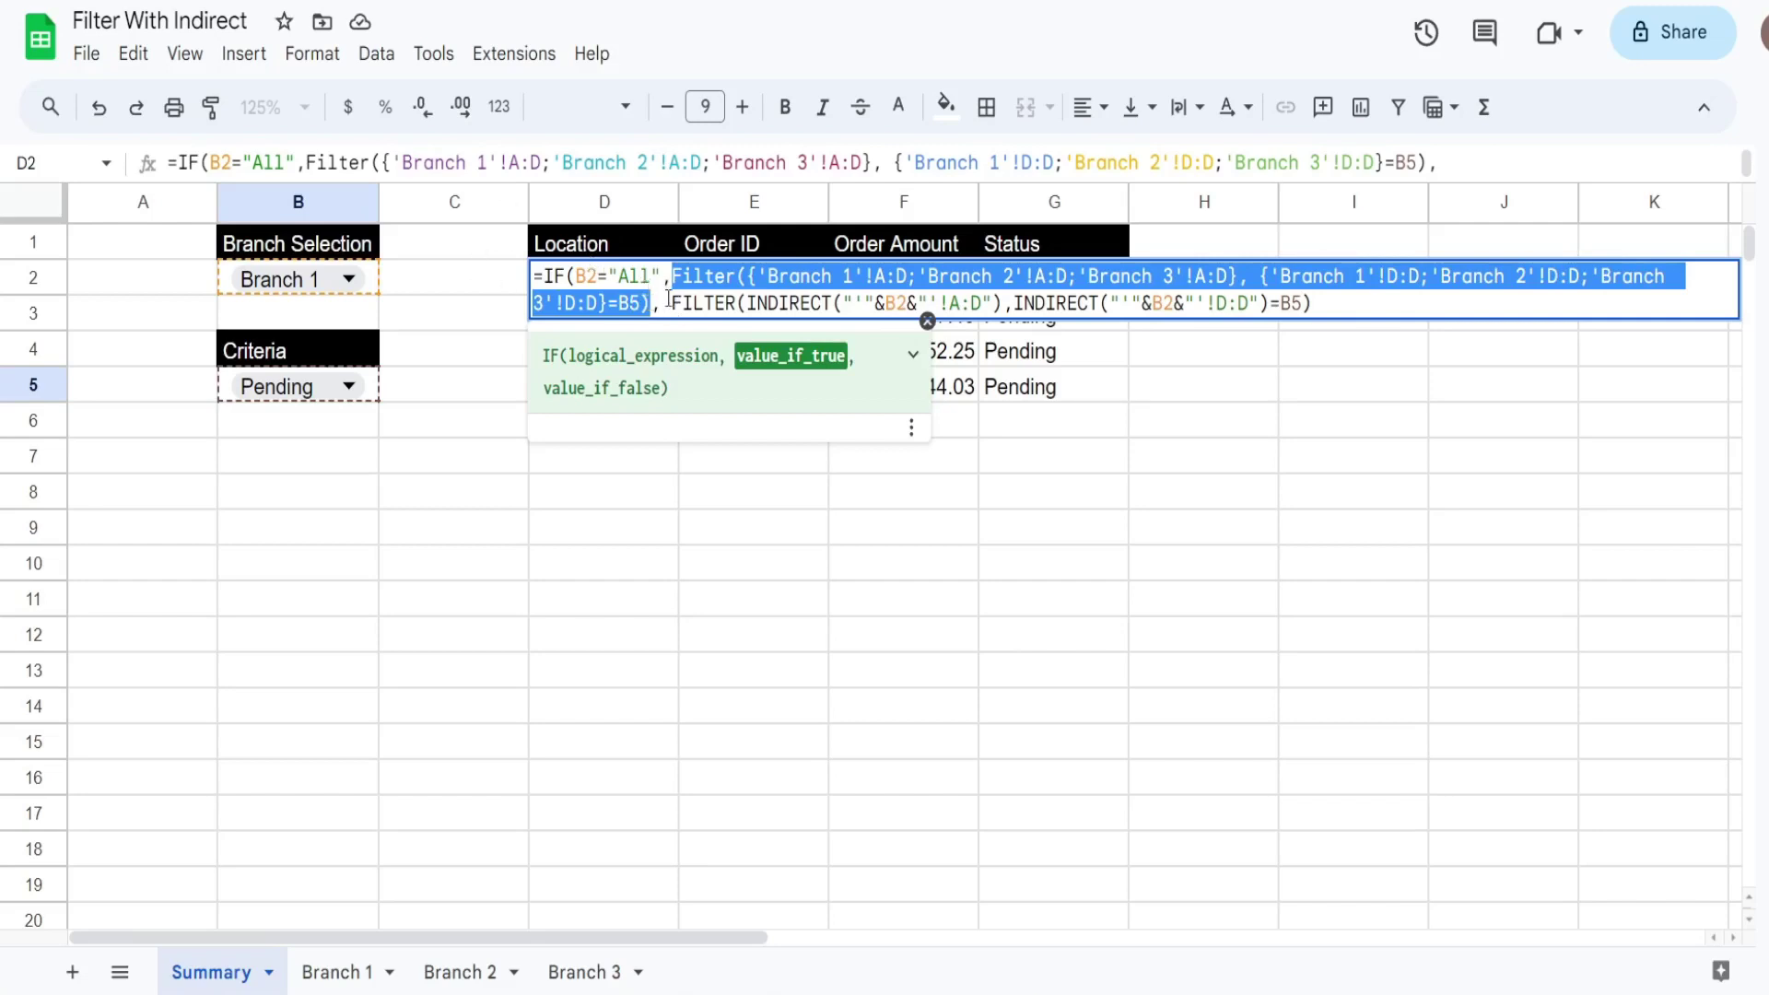
drag(671, 303, 1341, 330)
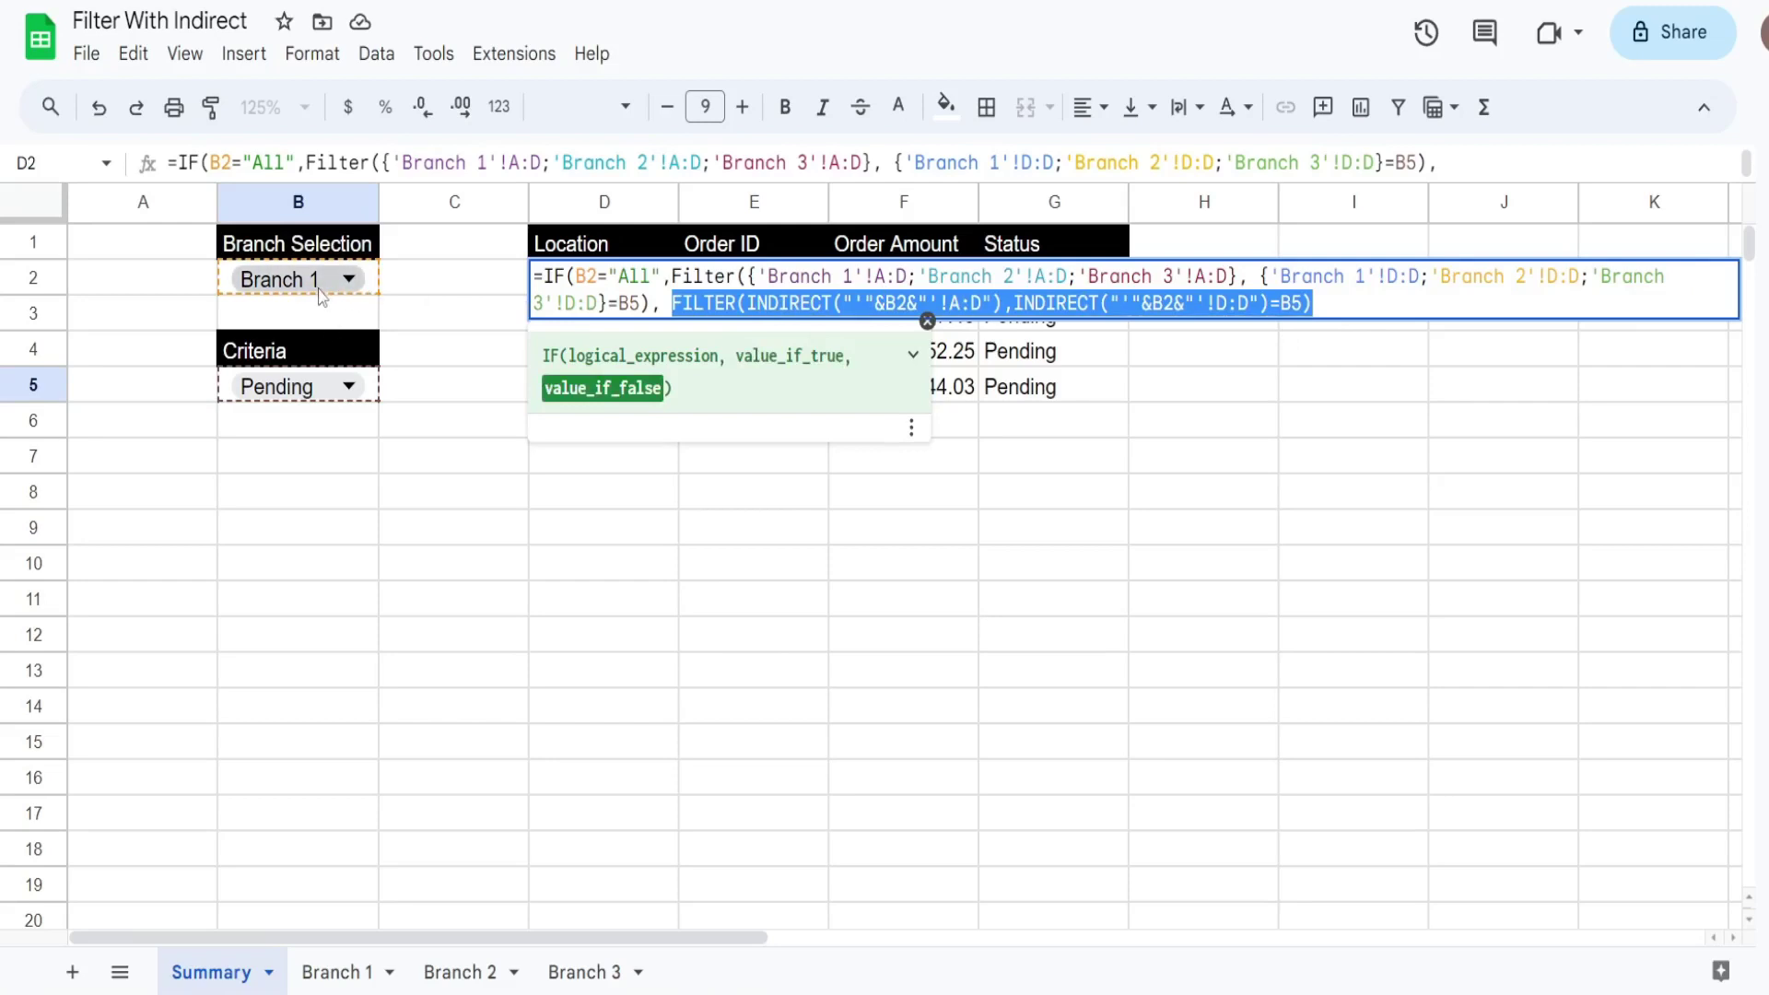
click(1384, 313)
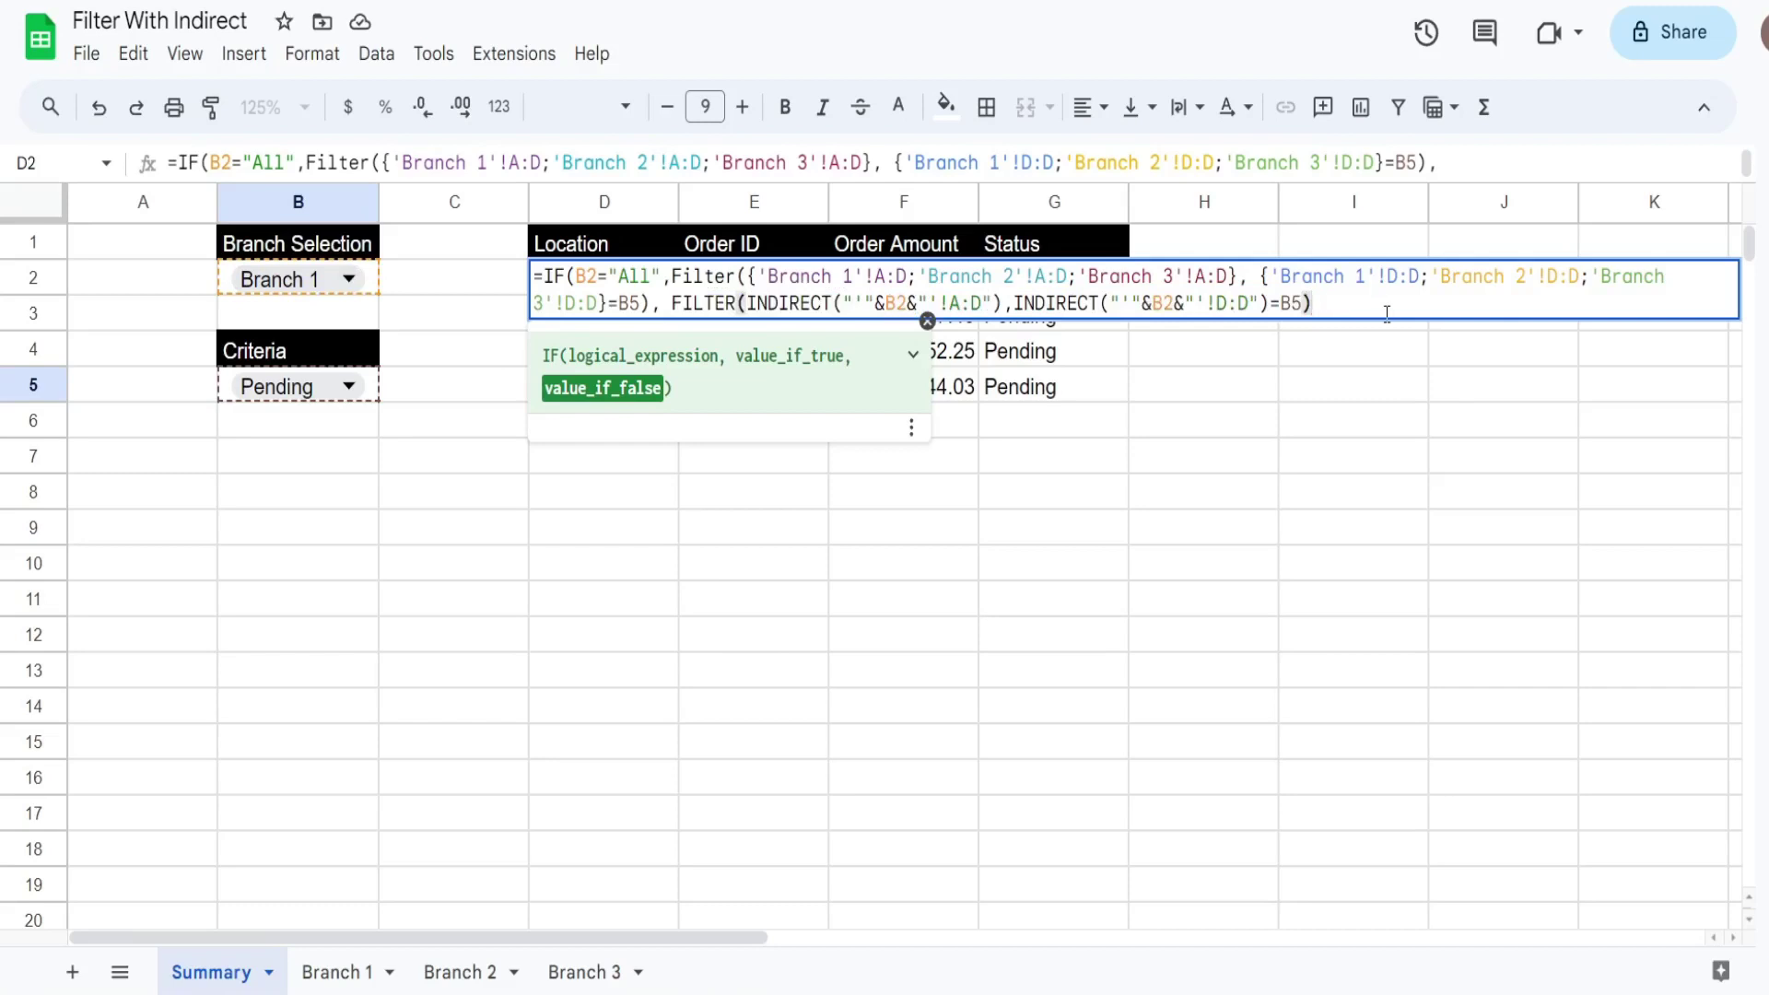
Commit the IF formula, then set B2 to Branch 2, then All, and B5 to Complete.
key(Return)
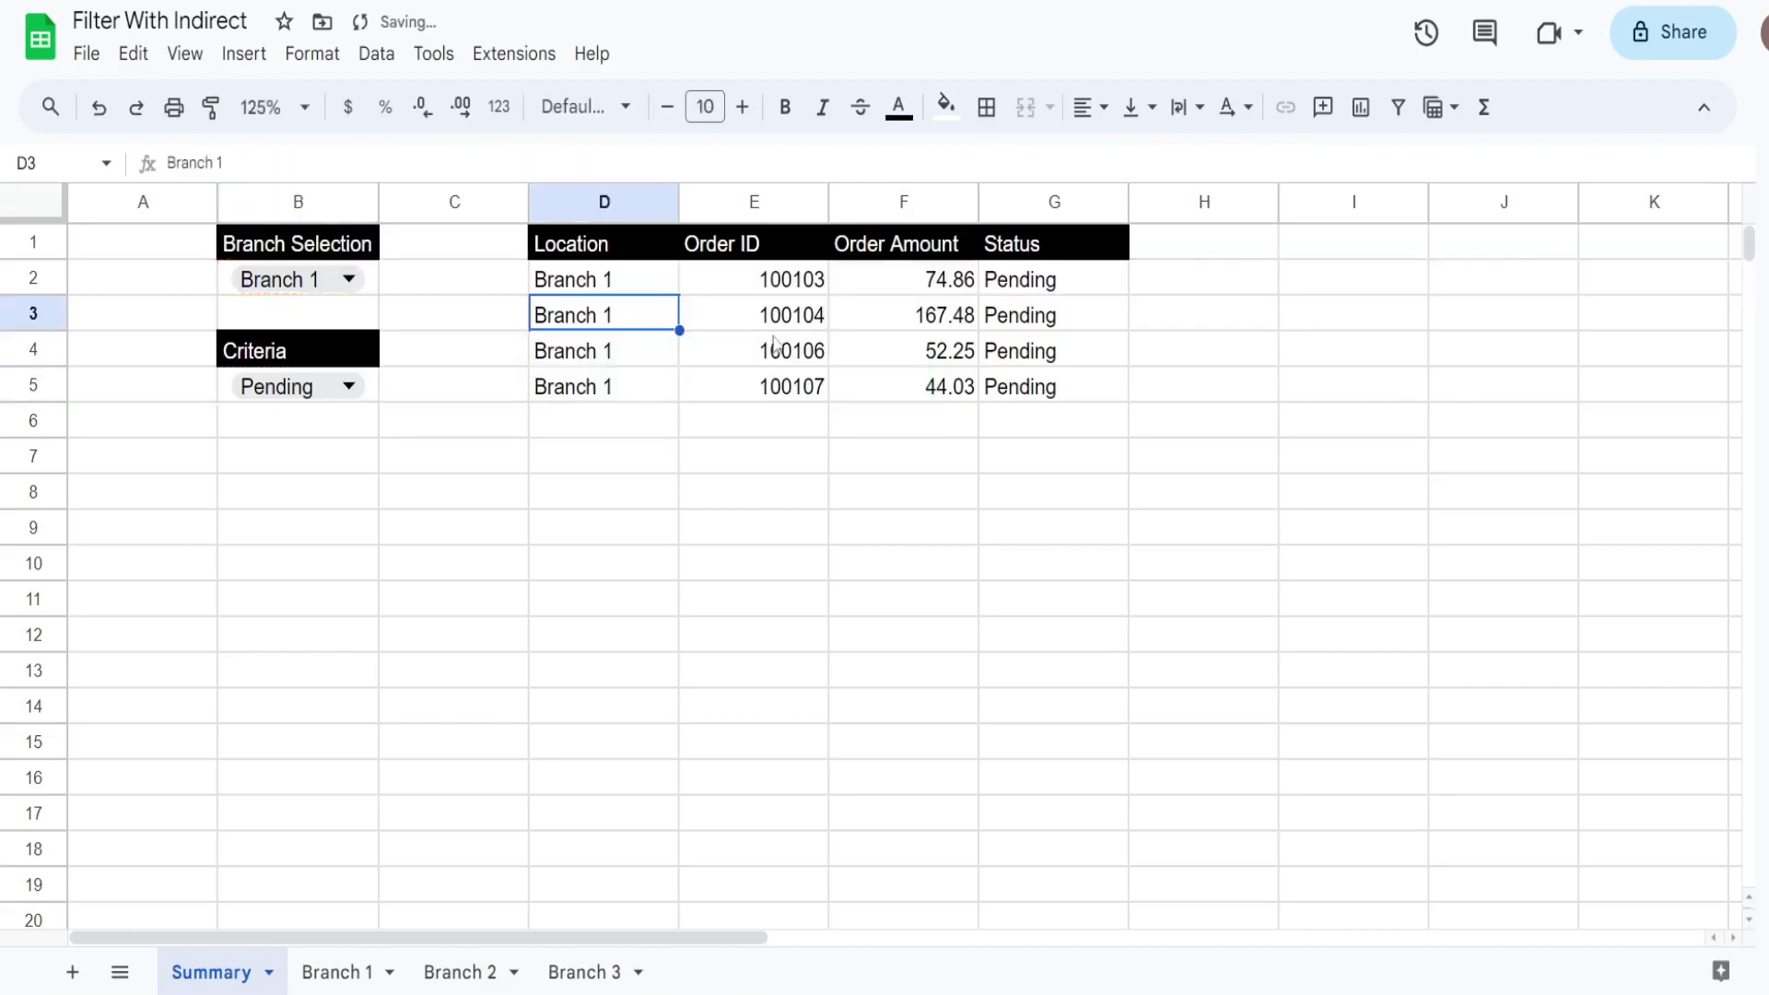
click(357, 281)
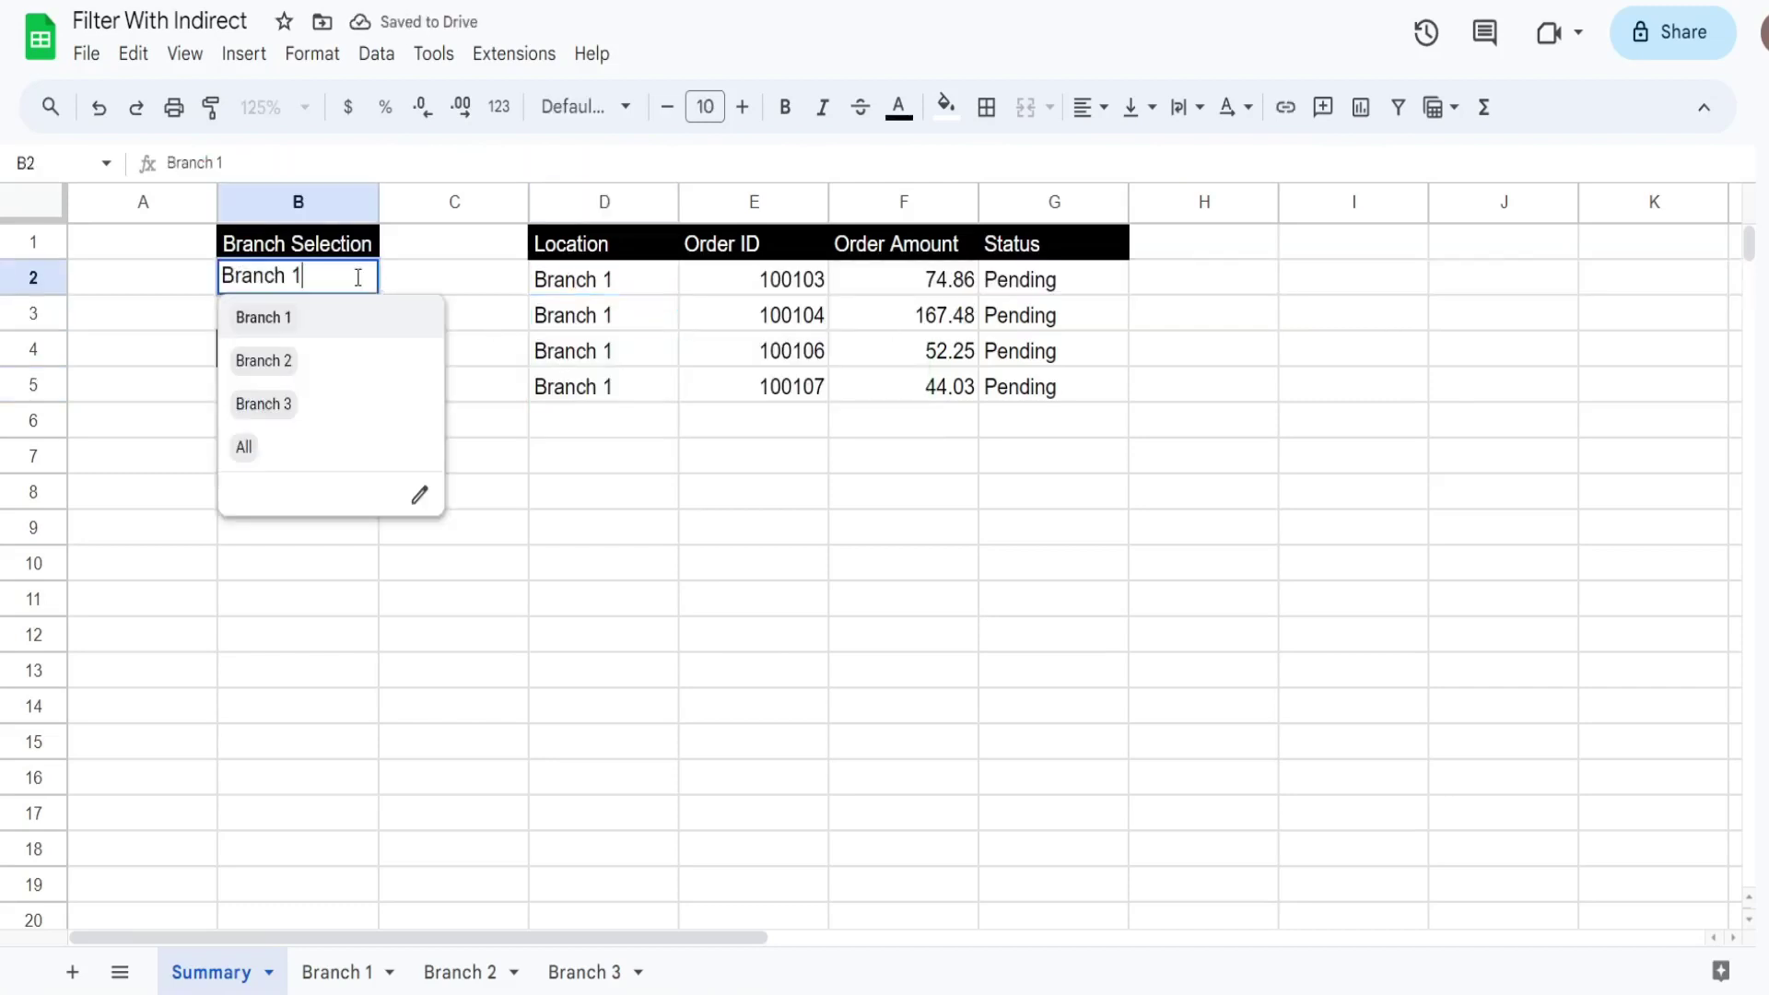
click(304, 359)
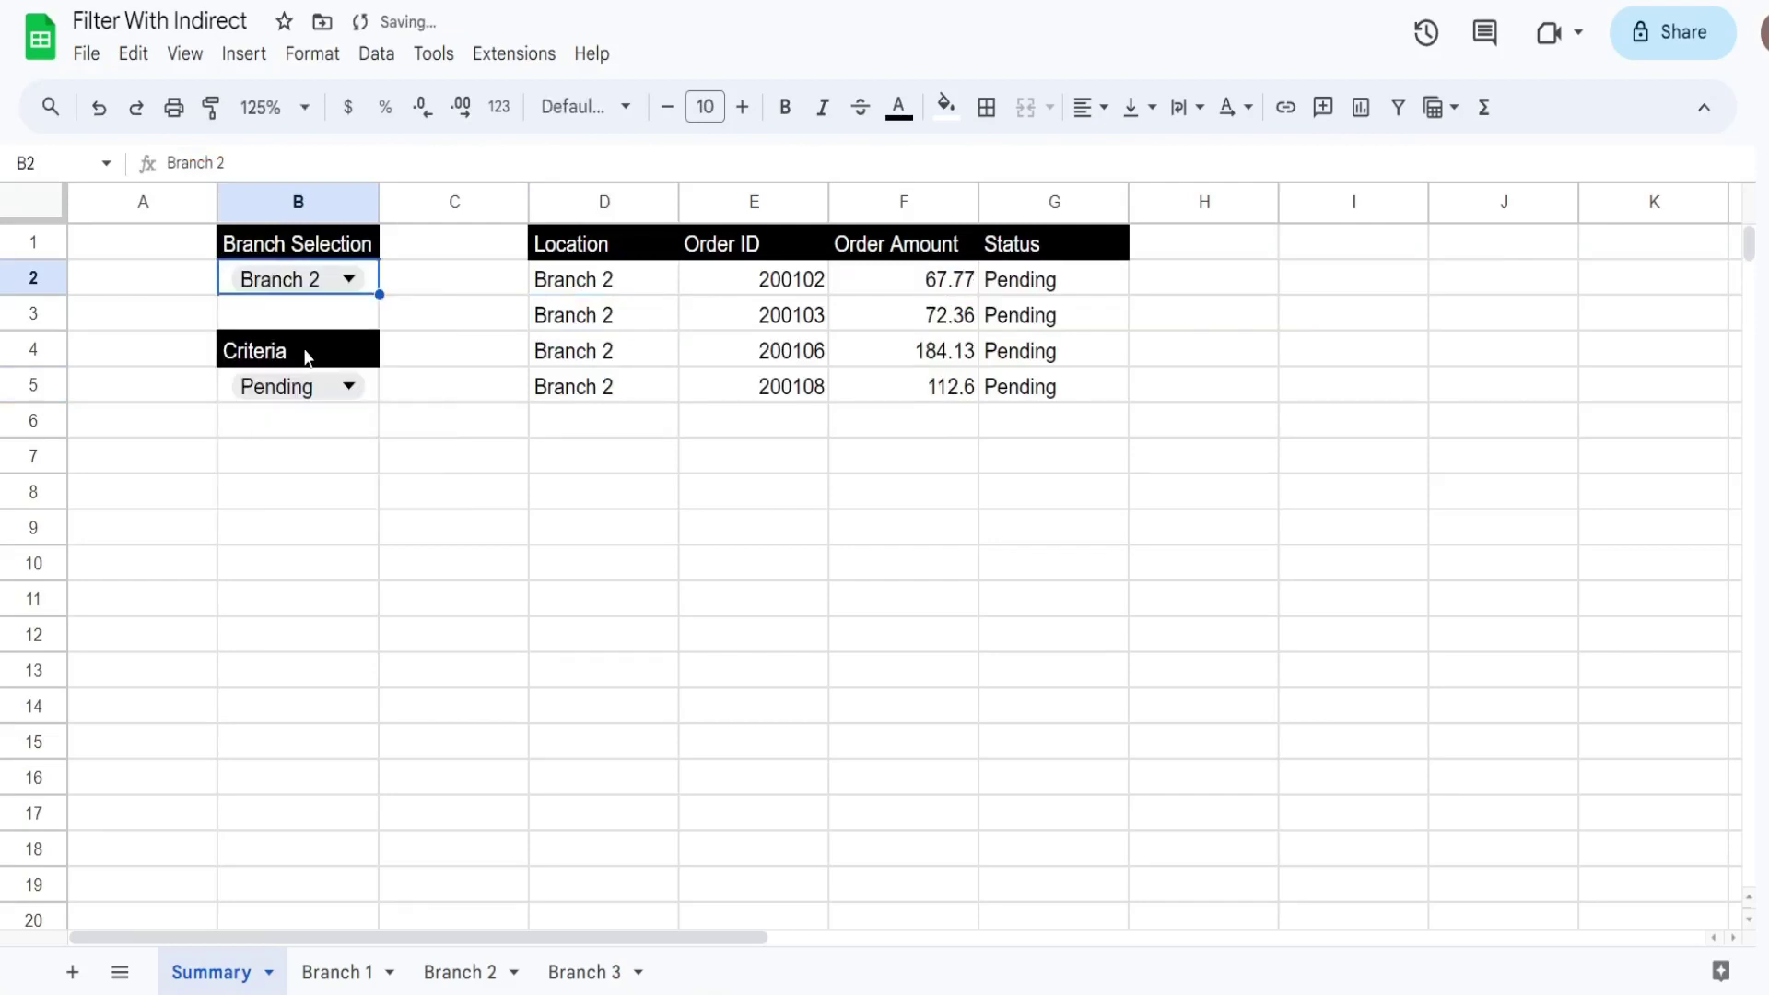
click(355, 282)
click(266, 461)
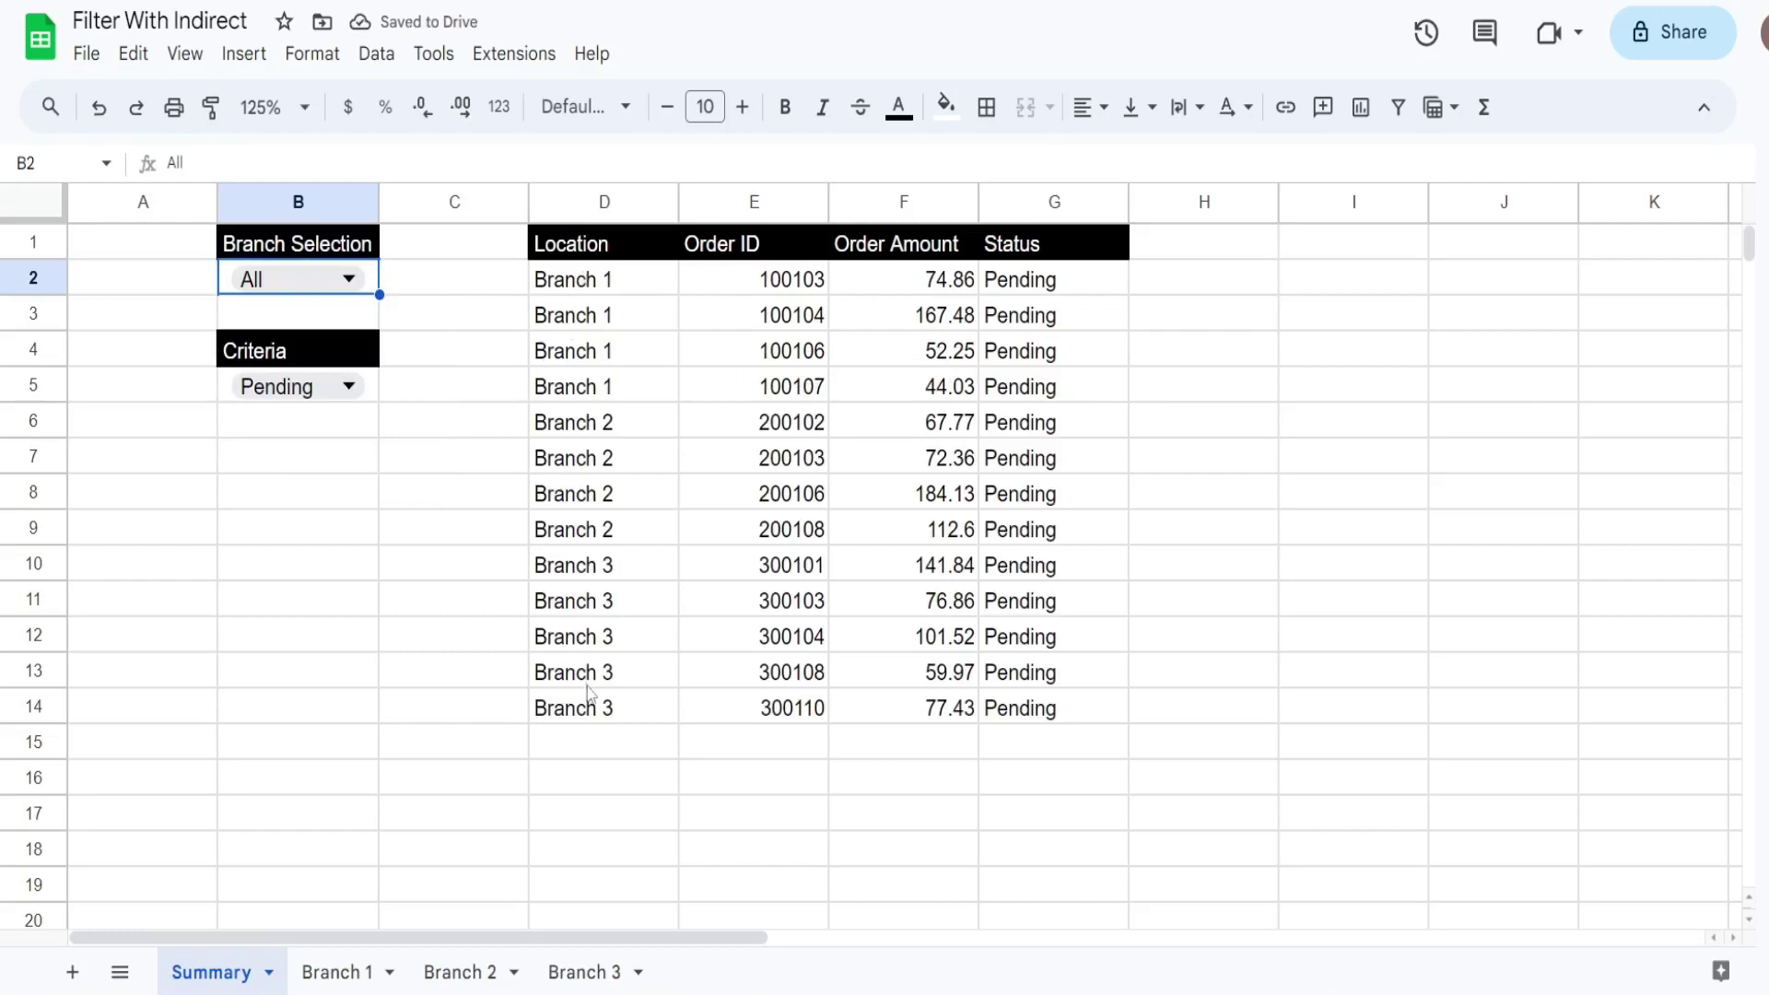
click(338, 389)
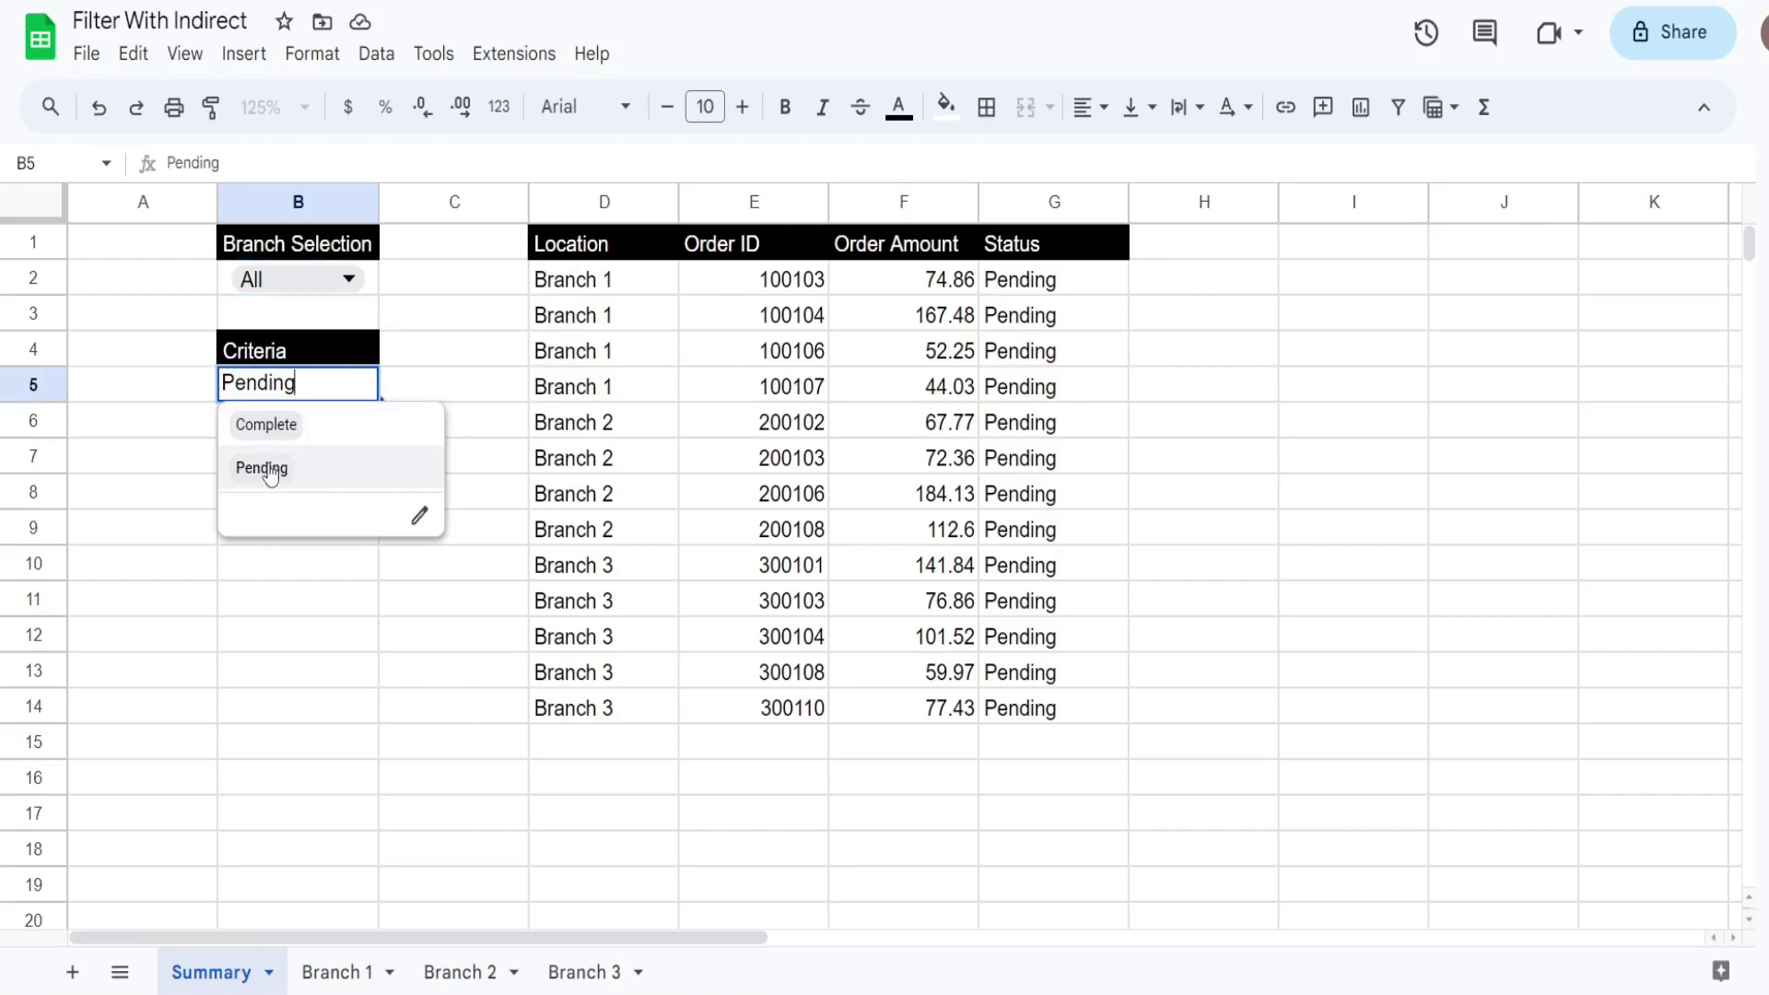
click(277, 428)
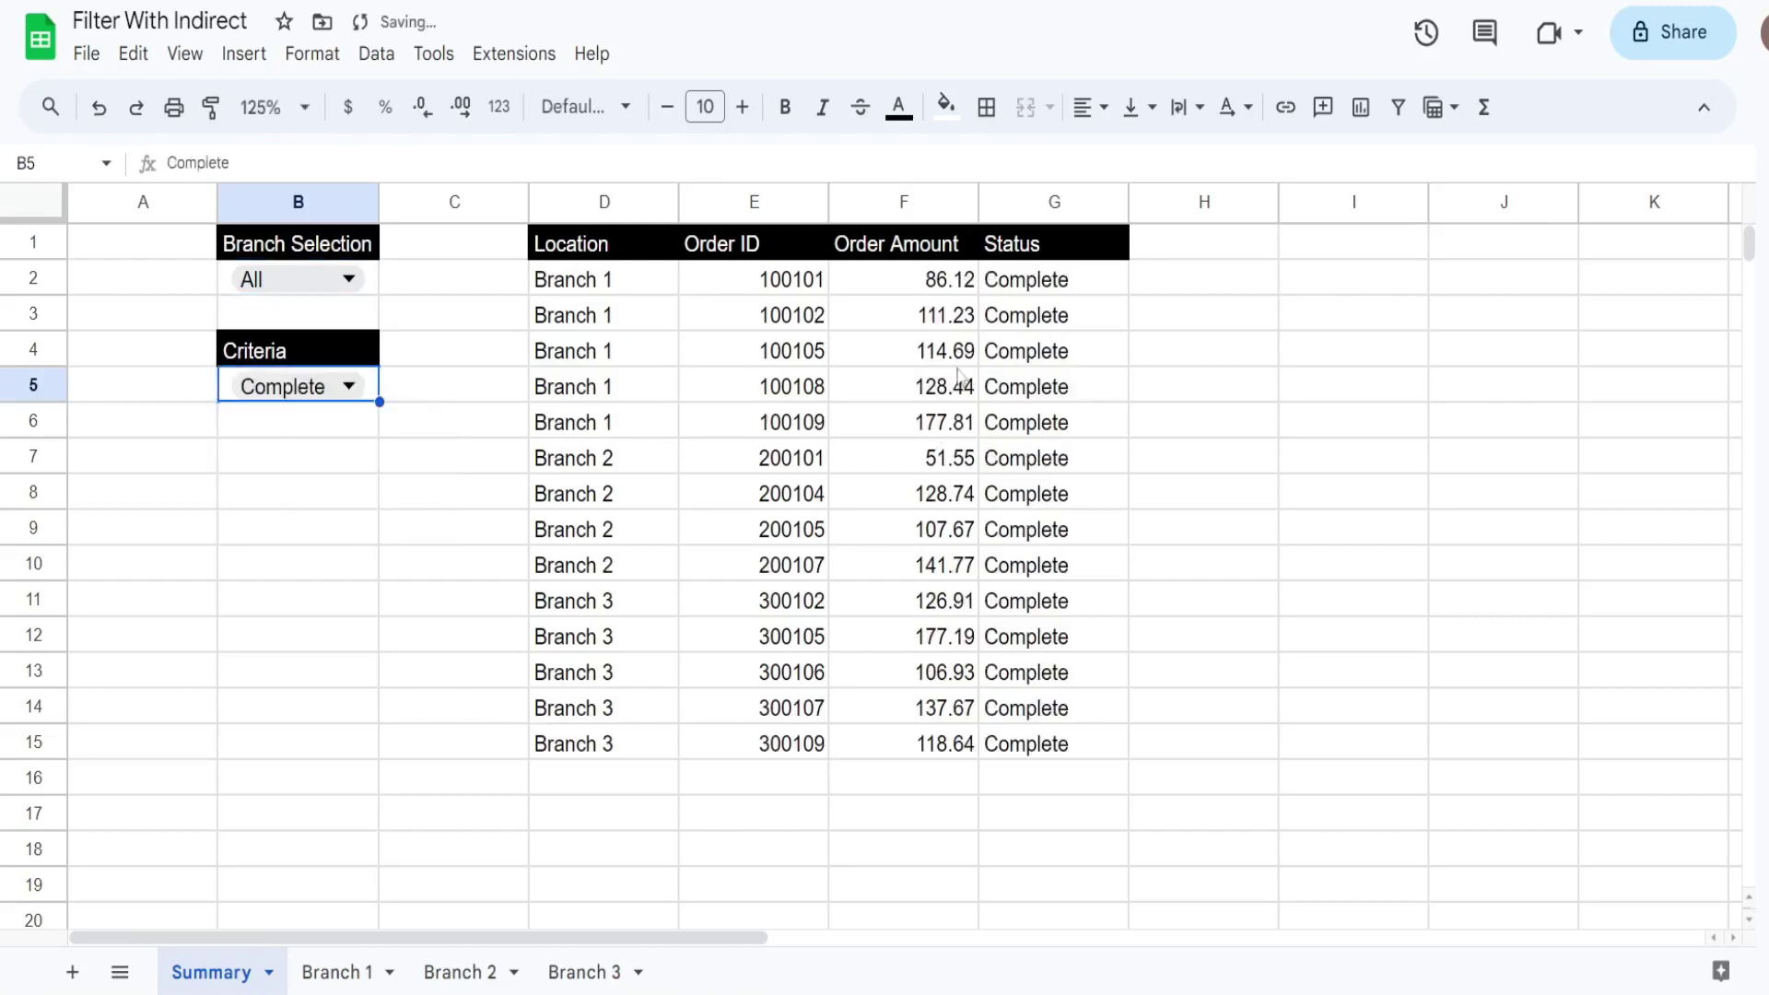